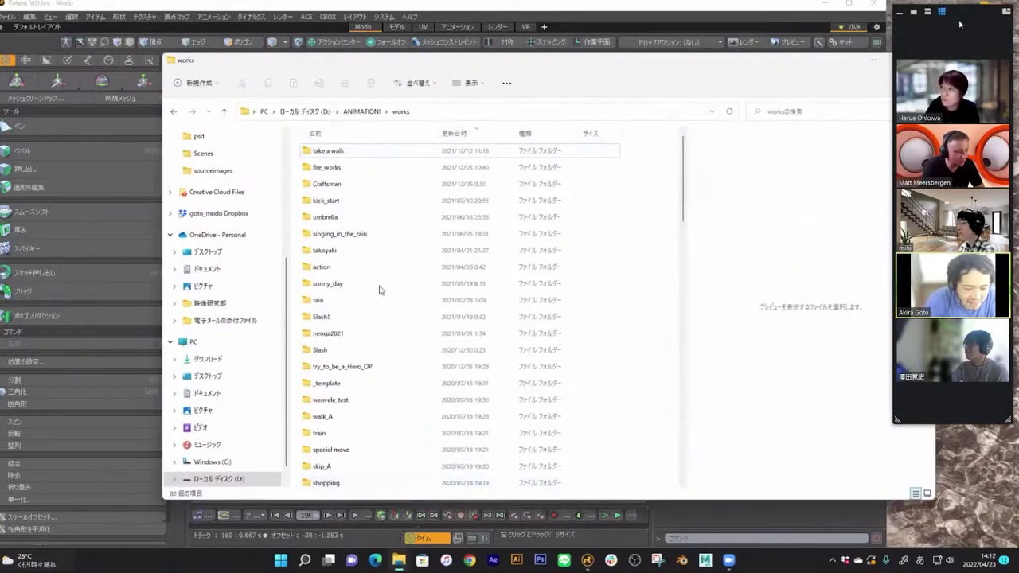
- Open 花火大会2022.gif from the fire_works project's movie folder and enlarge the viewer window to watch the animation
{"action": "left_click", "coordinate": [334, 172]}
{"action": "double_click", "coordinate": [335, 170]}
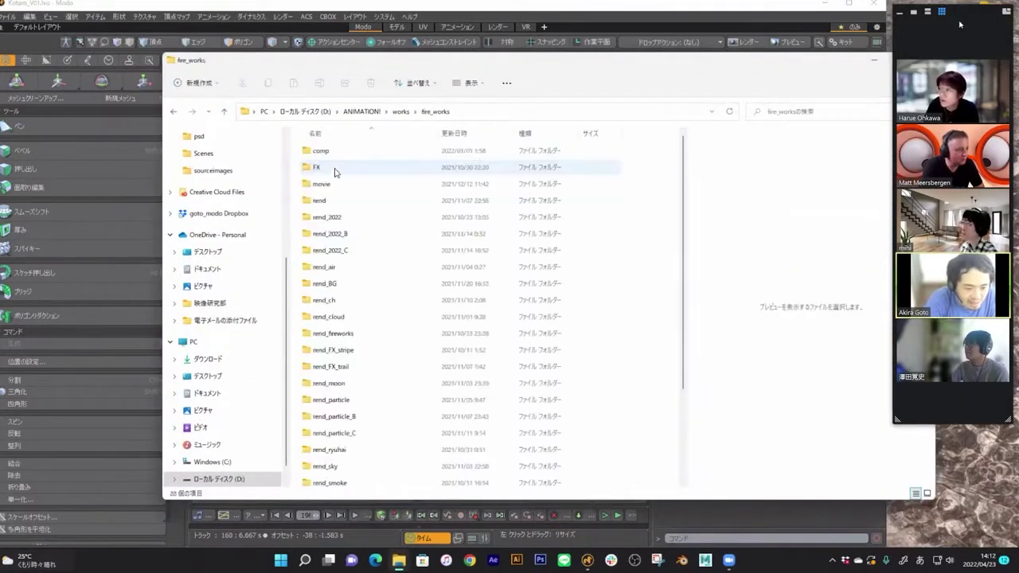
{"action": "double_click", "coordinate": [338, 183]}
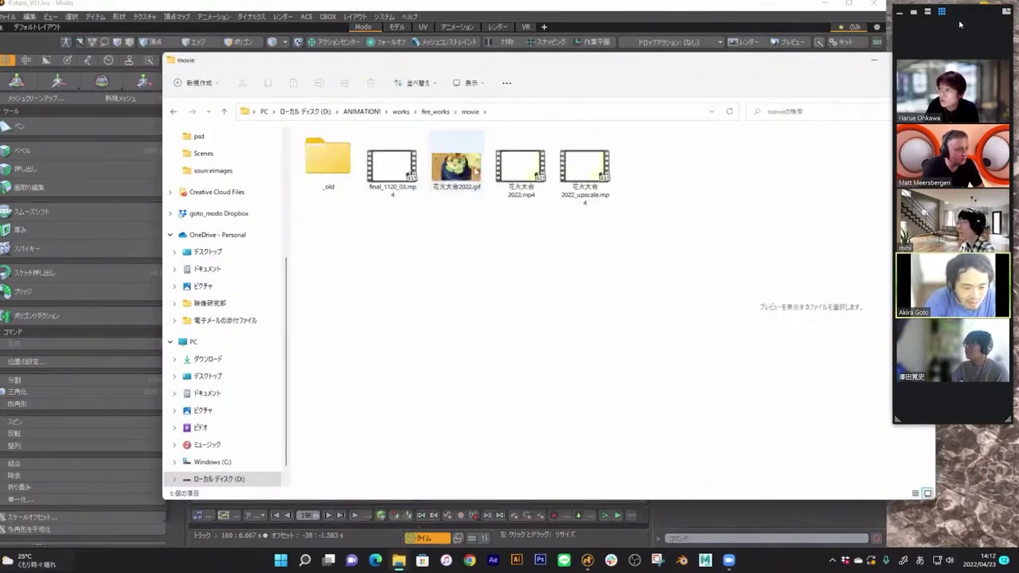
{"action": "double_click", "coordinate": [457, 167]}
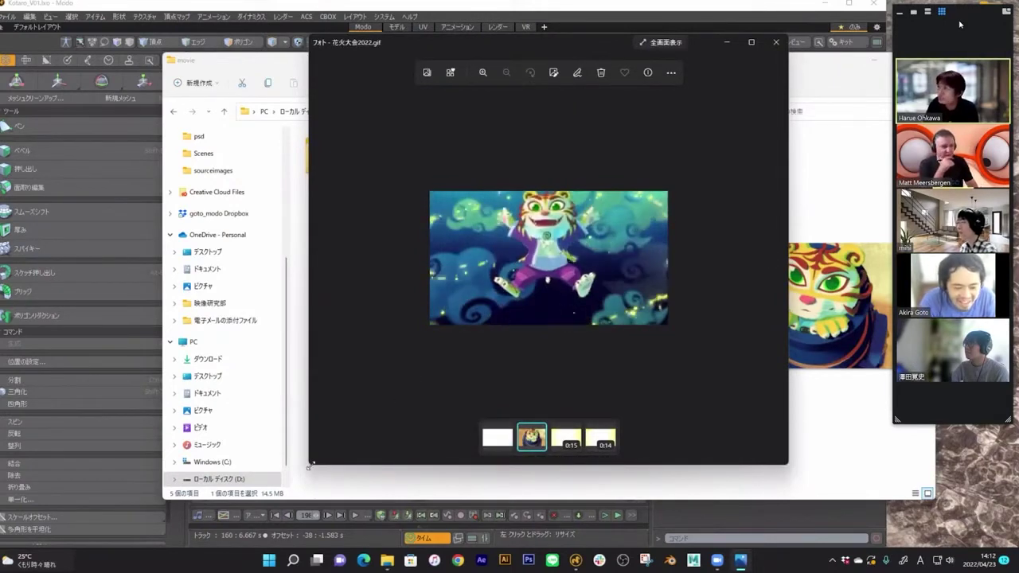
{"action": "left_click_drag", "start_coordinate": [135, 498], "coordinate": [126, 491]}
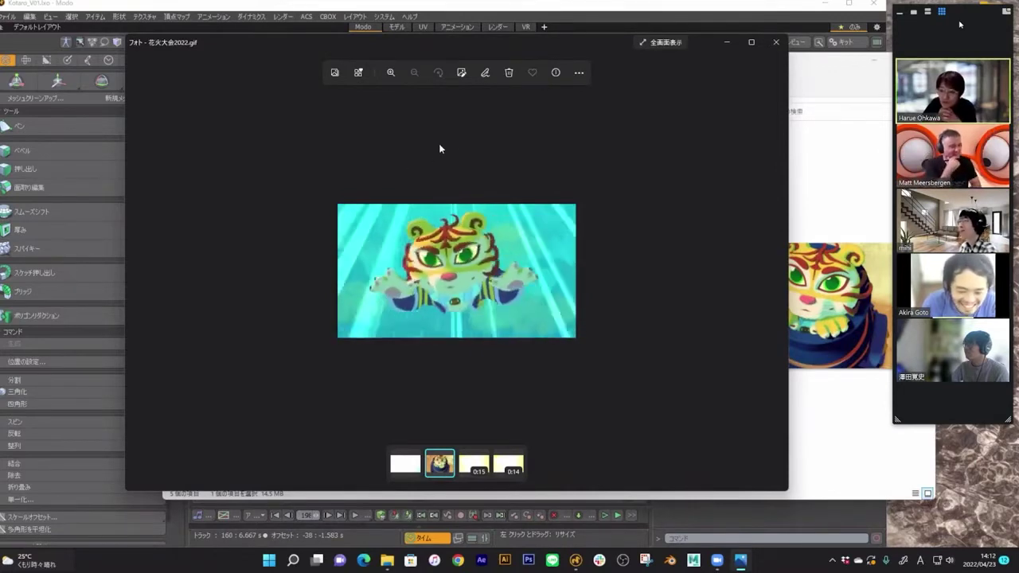
- Switch to Modo and examine the rigged tiger character and its head control from several angles
{"action": "left_click", "coordinate": [700, 17]}
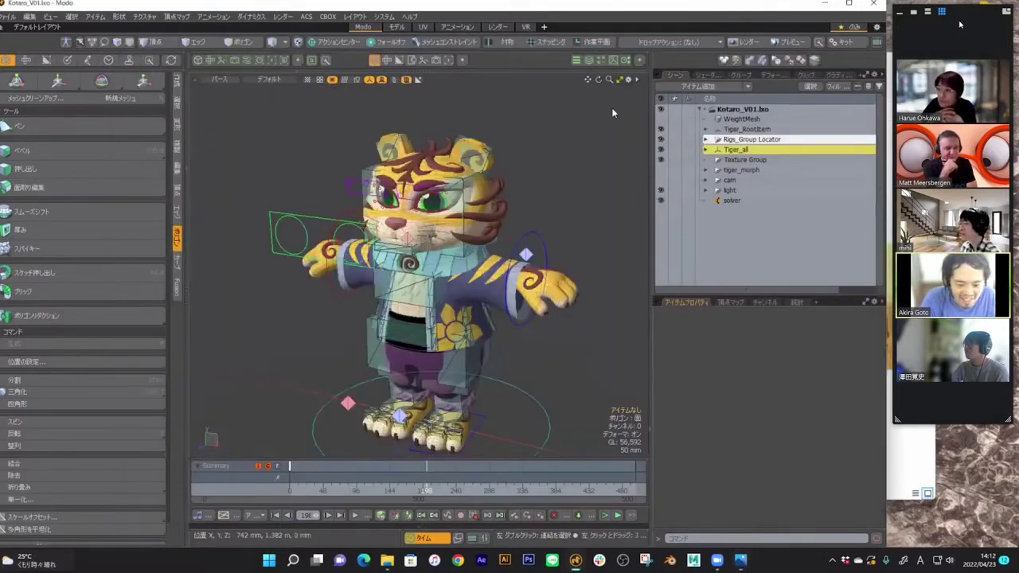
{"action": "scroll", "coordinate": [489, 237], "scroll_direction": "up", "scroll_amount": 6}
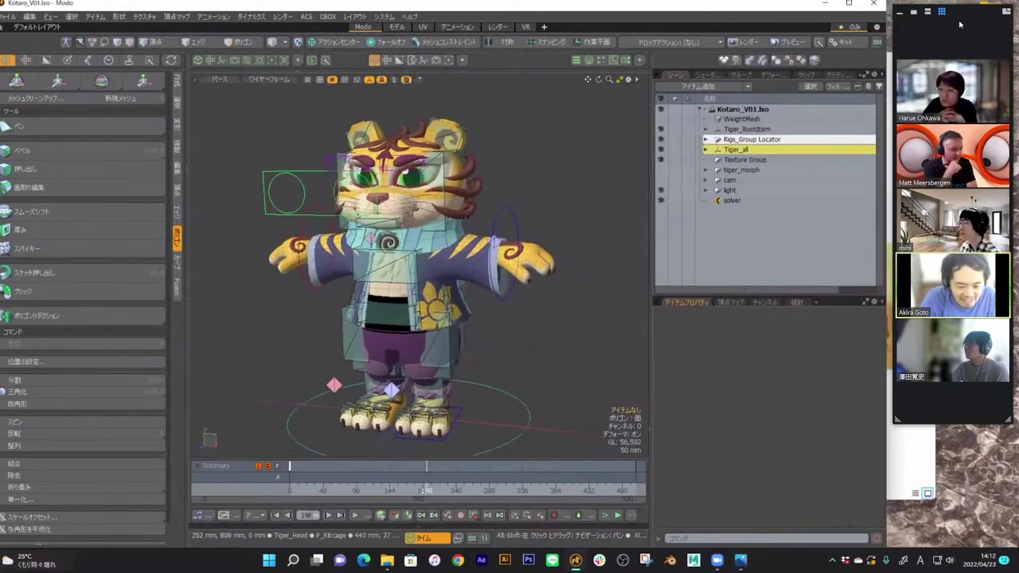
{"action": "scroll", "coordinate": [484, 238], "scroll_direction": "down", "scroll_amount": 6}
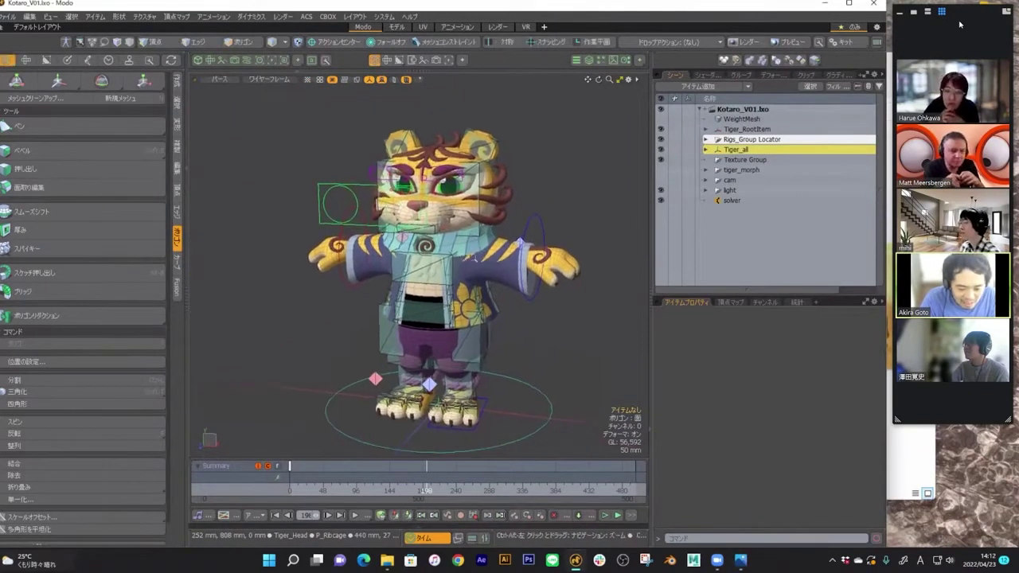
{"action": "scroll", "coordinate": [495, 239], "scroll_direction": "up", "scroll_amount": 3}
{"action": "key", "text": "q"}
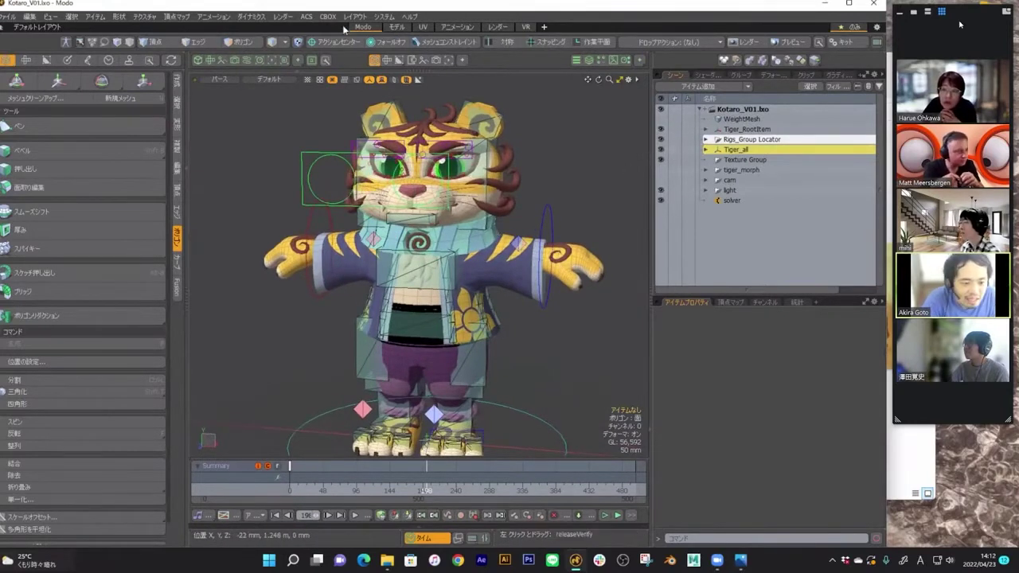
{"action": "left_click", "coordinate": [501, 152]}
{"action": "left_click_drag", "start_coordinate": [503, 151], "coordinate": [530, 148], "text": "alt"}
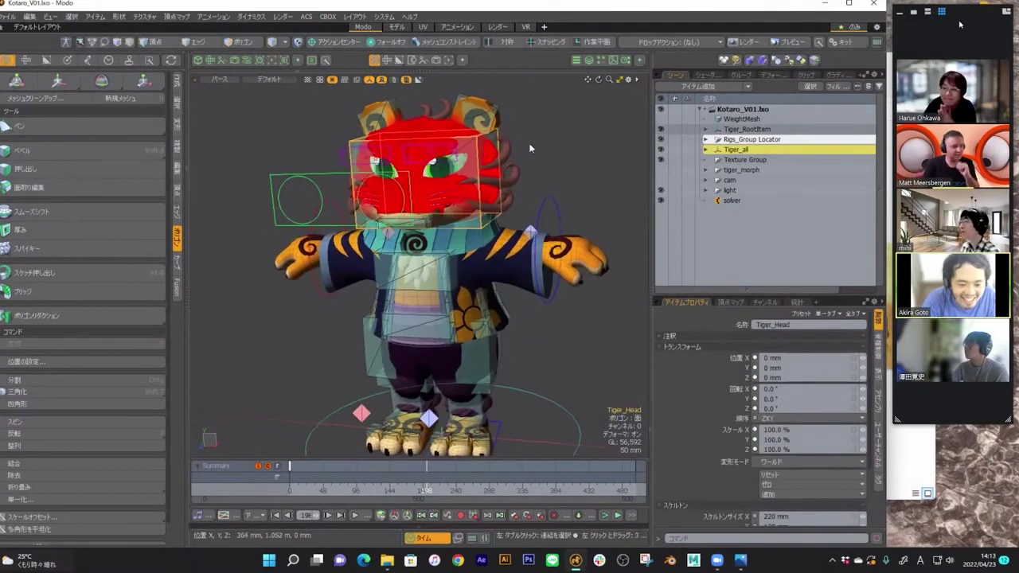
{"action": "left_click", "coordinate": [530, 148]}
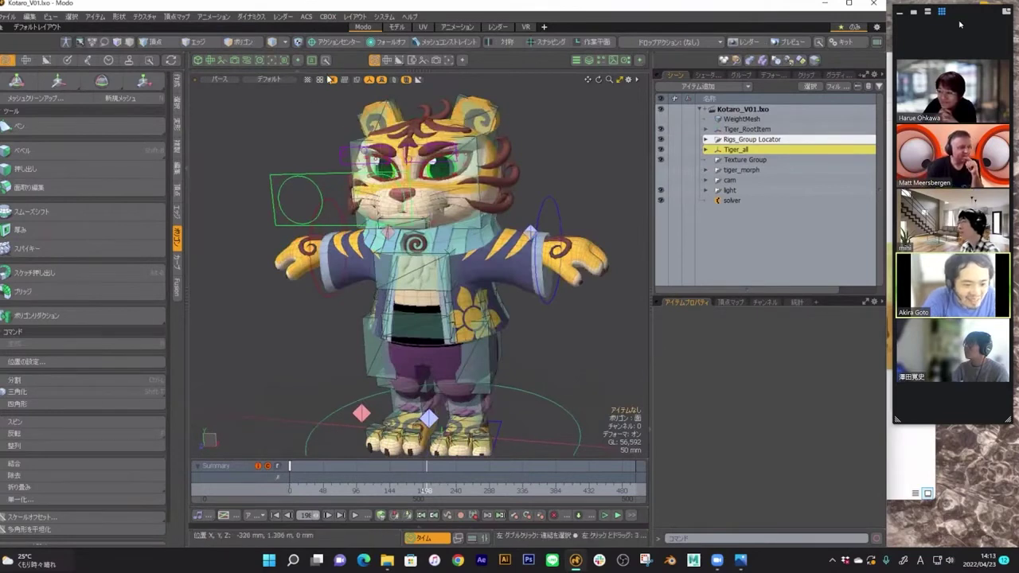
- Try out the Rotate tool on the Tiger_Head control, and clear the selection
{"action": "left_click_drag", "start_coordinate": [328, 99], "coordinate": [372, 141], "text": "alt"}
{"action": "left_click", "coordinate": [373, 141]}
{"action": "key", "text": "e"}
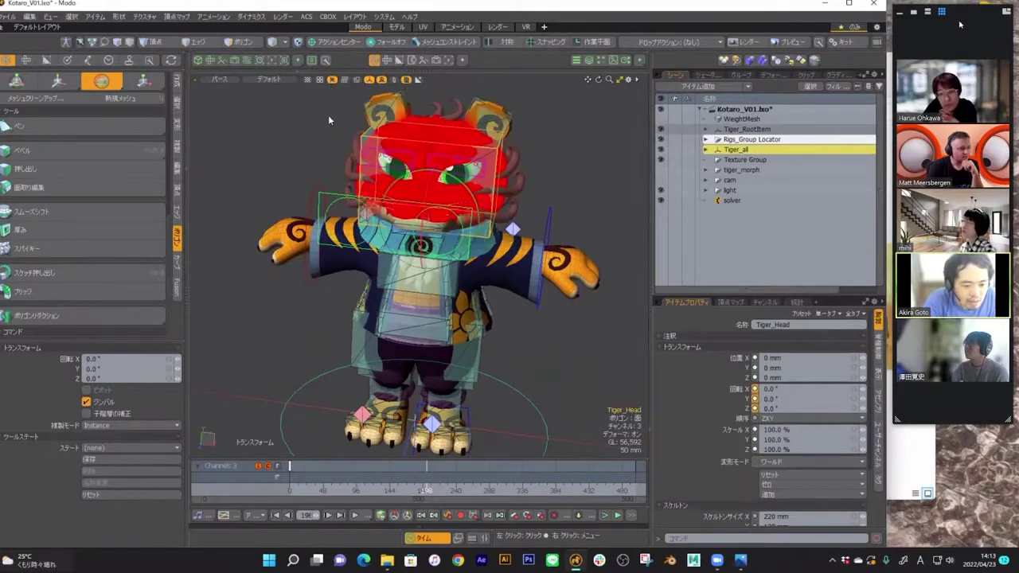
{"action": "left_click_drag", "start_coordinate": [307, 113], "coordinate": [302, 149], "text": "alt"}
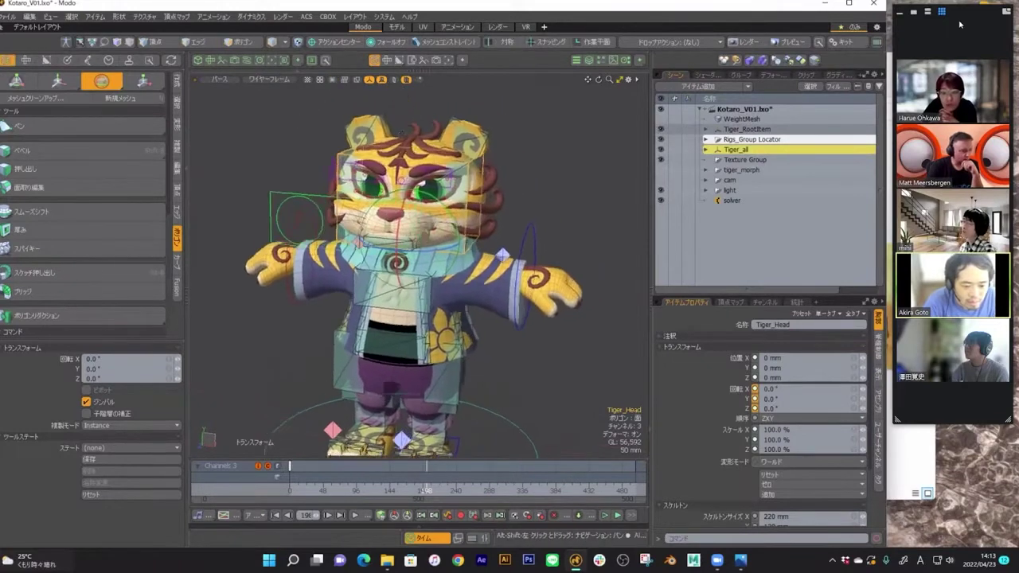
{"action": "left_click_drag", "start_coordinate": [398, 171], "coordinate": [424, 170], "text": "ctrl+alt"}
{"action": "key", "text": "Escape"}
{"action": "key", "text": "Escape"}
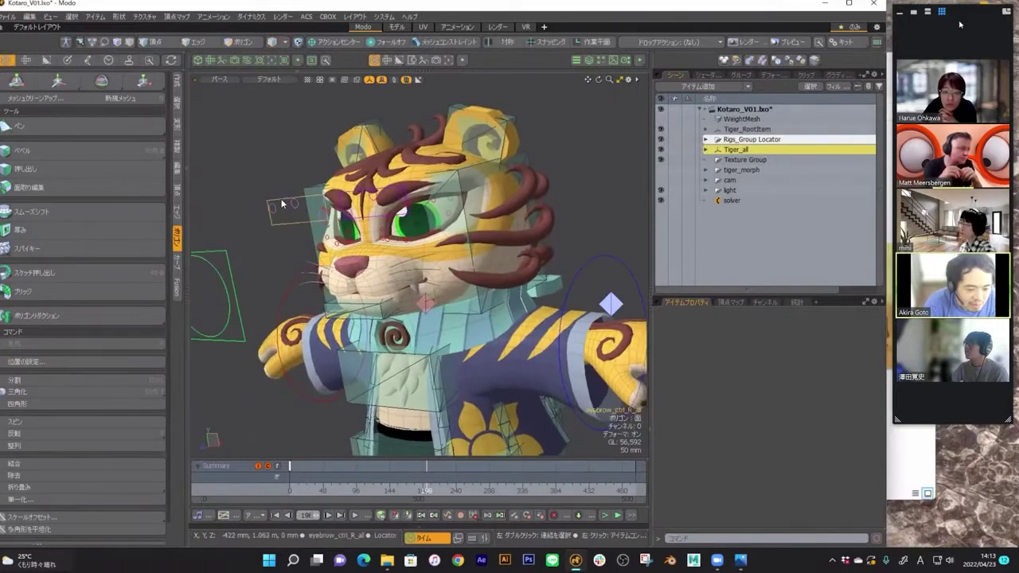
- Try moving the eyebrow_ctrl_R (2) control up by 43 mm in Y, and undo the change
{"action": "left_click", "coordinate": [281, 204]}
{"action": "key", "text": "w"}
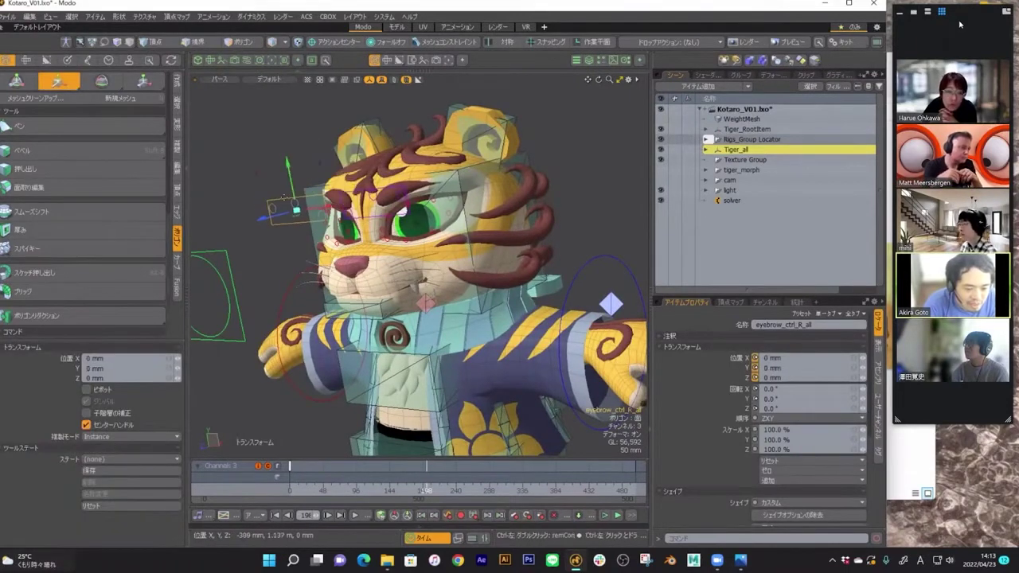
{"action": "left_click_drag", "start_coordinate": [284, 198], "coordinate": [357, 153], "text": "alt"}
{"action": "key", "text": "q"}
{"action": "left_click", "coordinate": [359, 185]}
{"action": "key", "text": "w"}
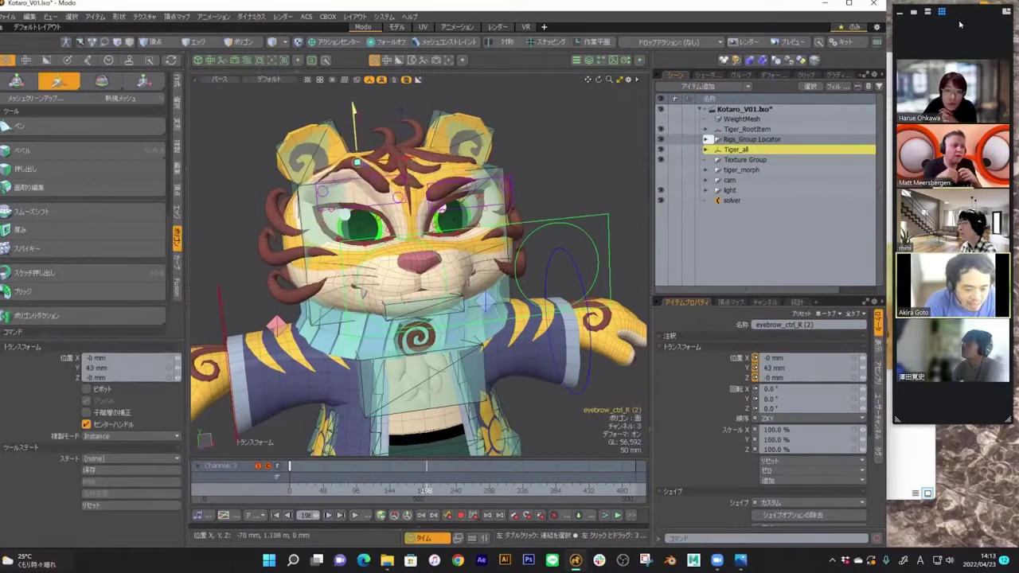
{"action": "key", "text": "ctrl+z"}
{"action": "key", "text": "ctrl+z"}
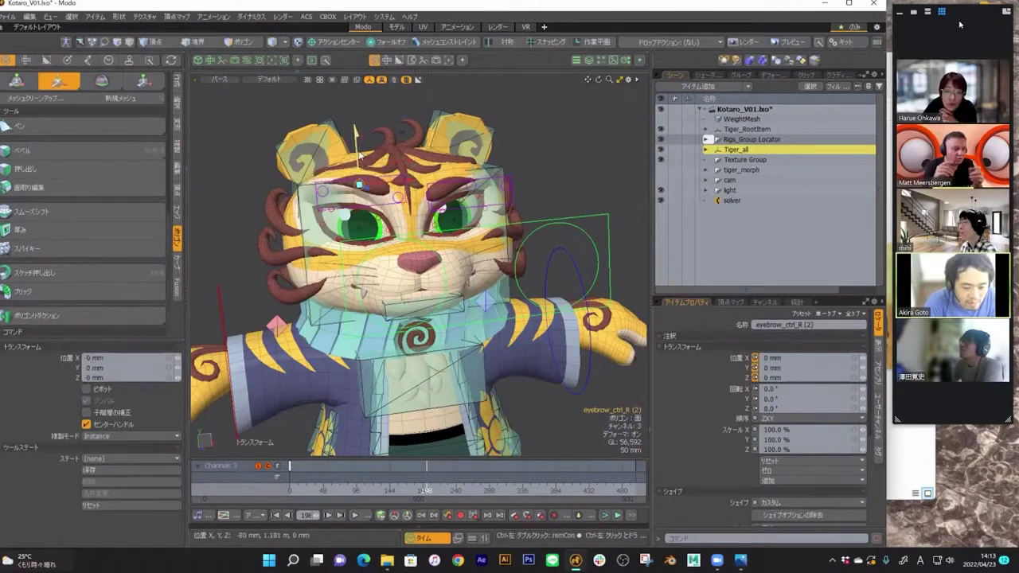
{"action": "key", "text": "ctrl+z"}
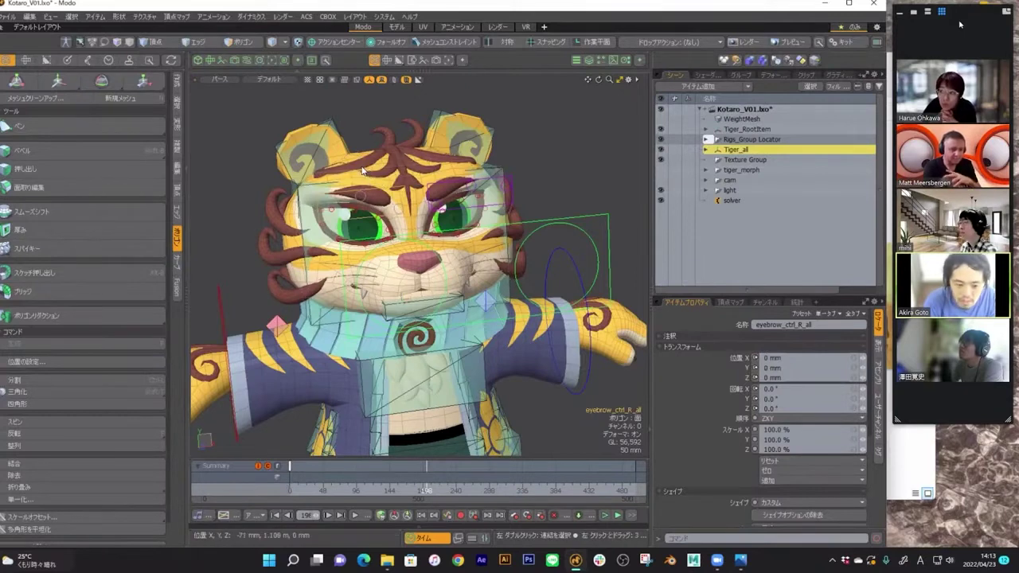
- Try raising the whole right eyebrow by moving eyebrow_ctrl_R_all 36 mm in Y, and undo the move
{"action": "key", "text": "w"}
{"action": "left_click_drag", "start_coordinate": [361, 159], "coordinate": [358, 130]}
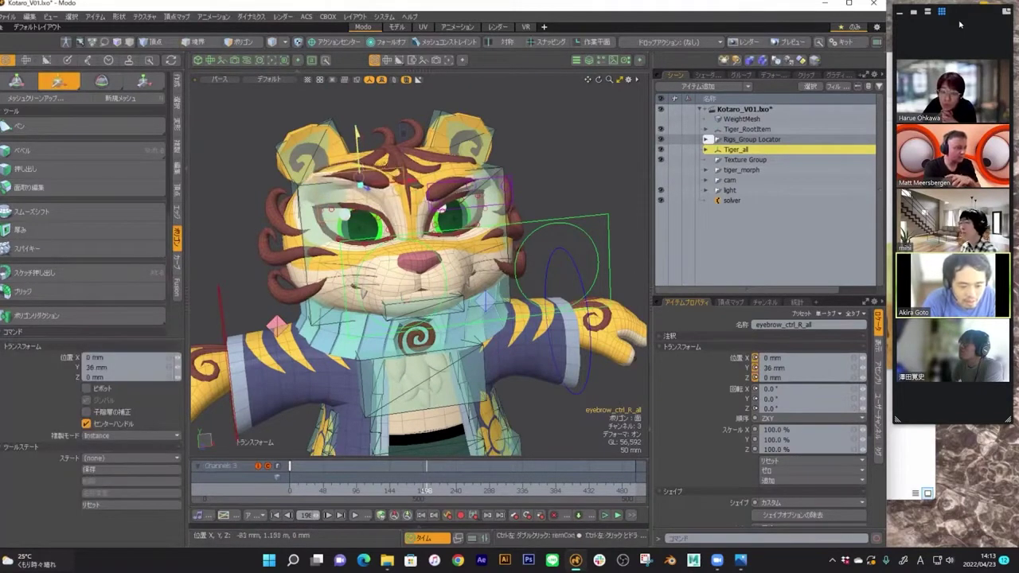
{"action": "key", "text": "ctrl+z"}
{"action": "key", "text": "q"}
- Try moving the tiger_eye_aim_all control beside the head to redirect the gaze, and undo the move
{"action": "left_click_drag", "start_coordinate": [542, 260], "coordinate": [532, 223], "text": "alt+shift"}
{"action": "scroll", "coordinate": [532, 223], "scroll_direction": "down", "scroll_amount": 2}
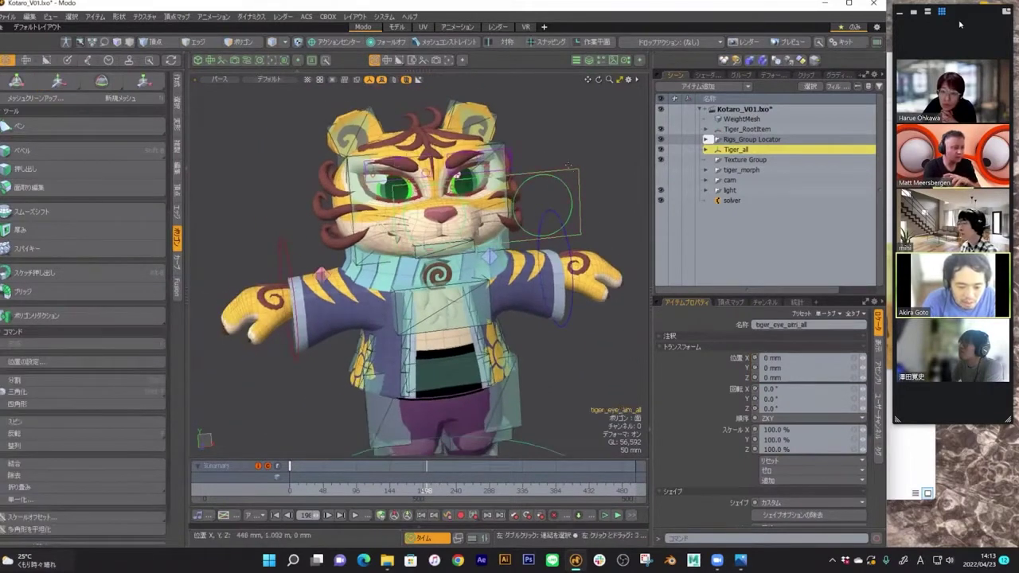
{"action": "key", "text": "w"}
{"action": "left_click_drag", "start_coordinate": [548, 159], "coordinate": [605, 75]}
{"action": "key", "text": "ctrl+z"}
- Try moving the tiger's left-hand IK goal control to pose the arm, and undo the move
{"action": "left_click_drag", "start_coordinate": [605, 199], "coordinate": [469, 171], "text": "alt"}
{"action": "left_click", "coordinate": [568, 207]}
{"action": "mouse_move", "coordinate": [567, 172]}
{"action": "left_mouse_down"}
{"action": "mouse_move", "coordinate": [550, 125]}
{"action": "mouse_move", "coordinate": [567, 163]}
{"action": "mouse_move", "coordinate": [568, 173]}
{"action": "mouse_move", "coordinate": [550, 175]}
{"action": "left_mouse_up"}
{"action": "key", "text": "ctrl+z"}
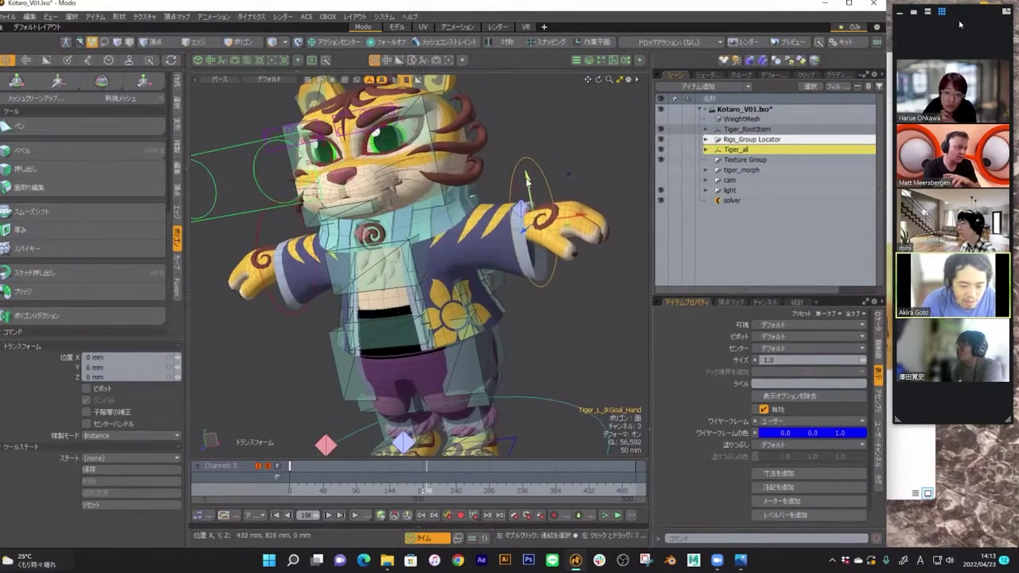
- Expand the tiger_morph group and set the eye_L_down morph influence's strength to 39%
{"action": "left_click_drag", "start_coordinate": [430, 278], "coordinate": [458, 205], "text": "alt"}
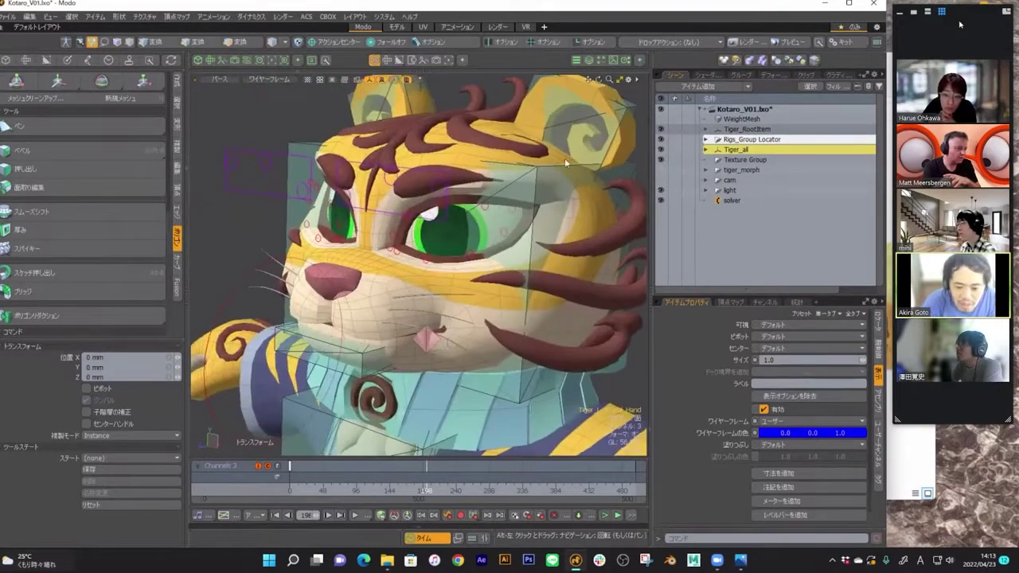
{"action": "left_click", "coordinate": [704, 171]}
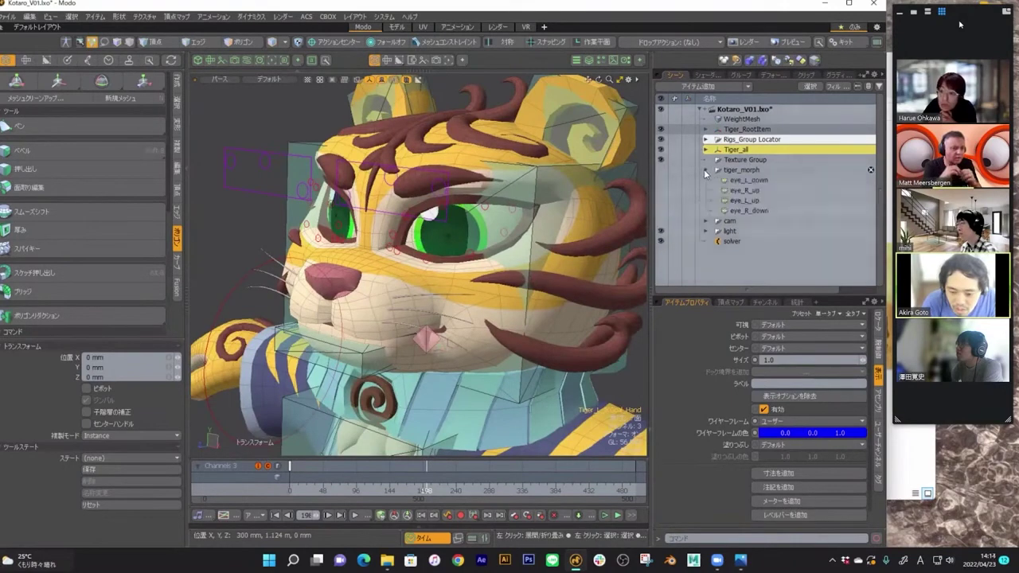
{"action": "left_click", "coordinate": [744, 181]}
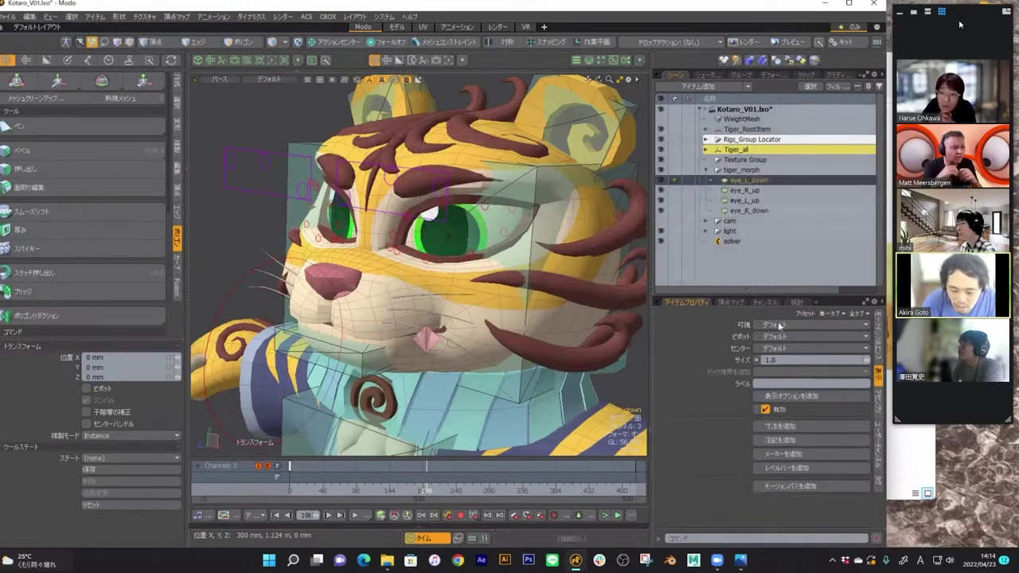
{"action": "left_click", "coordinate": [872, 346]}
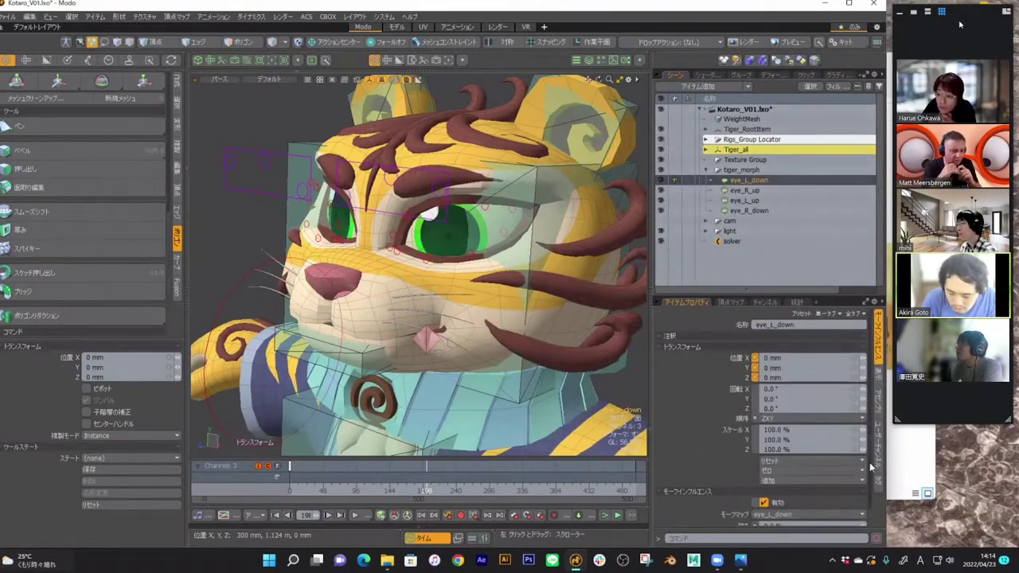
{"action": "scroll", "coordinate": [871, 468], "scroll_direction": "down", "scroll_amount": 1}
{"action": "left_click_drag", "start_coordinate": [862, 508], "coordinate": [887, 508]}
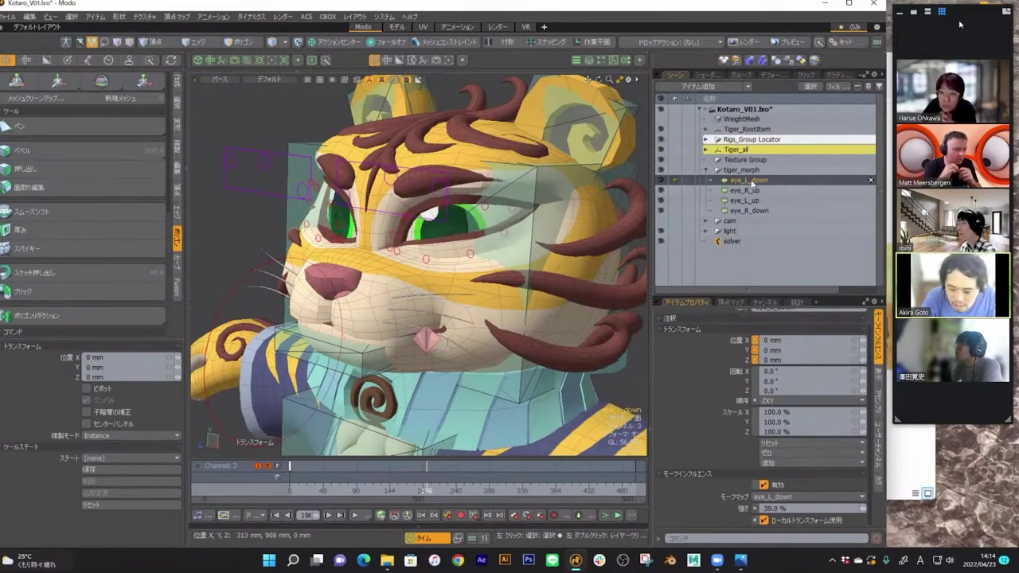
- Set the eye_L_up morph influence's strength to 58% and inspect the left eyelid up close
{"action": "left_click", "coordinate": [746, 201]}
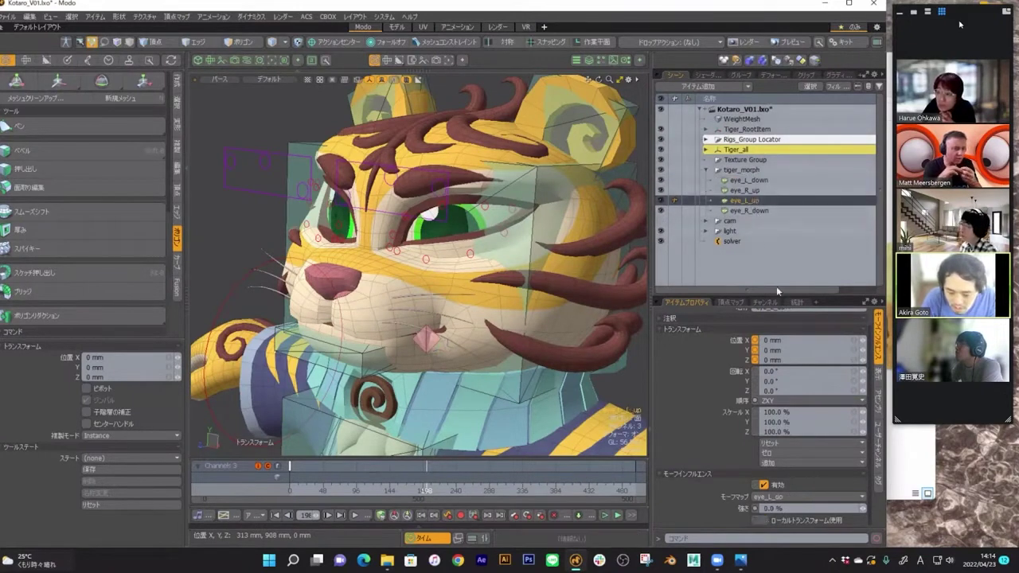
{"action": "left_click_drag", "start_coordinate": [865, 512], "coordinate": [883, 512]}
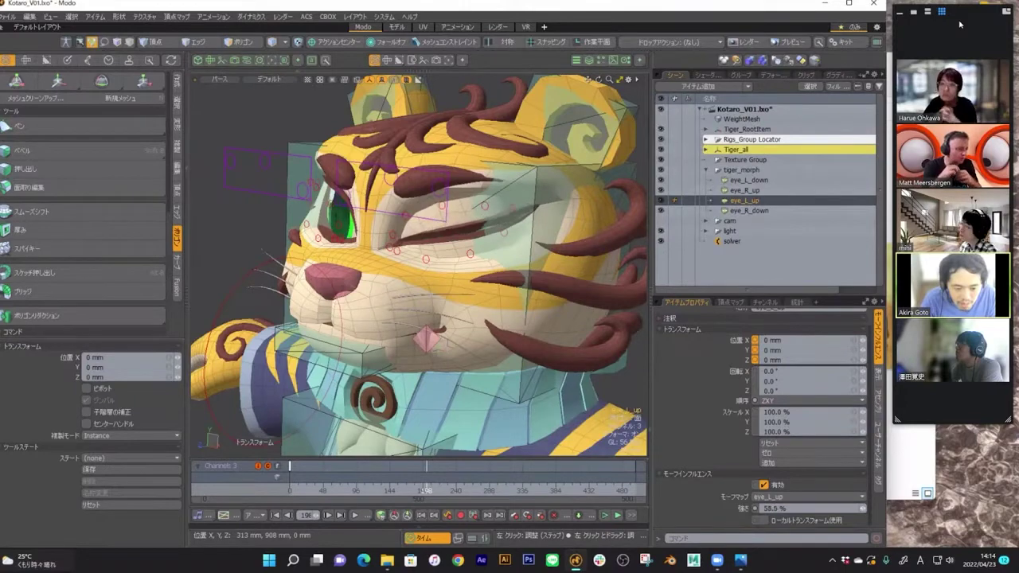
{"action": "left_click_drag", "start_coordinate": [431, 336], "coordinate": [406, 235], "text": "alt"}
{"action": "scroll", "coordinate": [467, 235], "scroll_direction": "up", "scroll_amount": 4}
{"action": "left_click_drag", "start_coordinate": [493, 239], "coordinate": [461, 277], "text": "alt"}
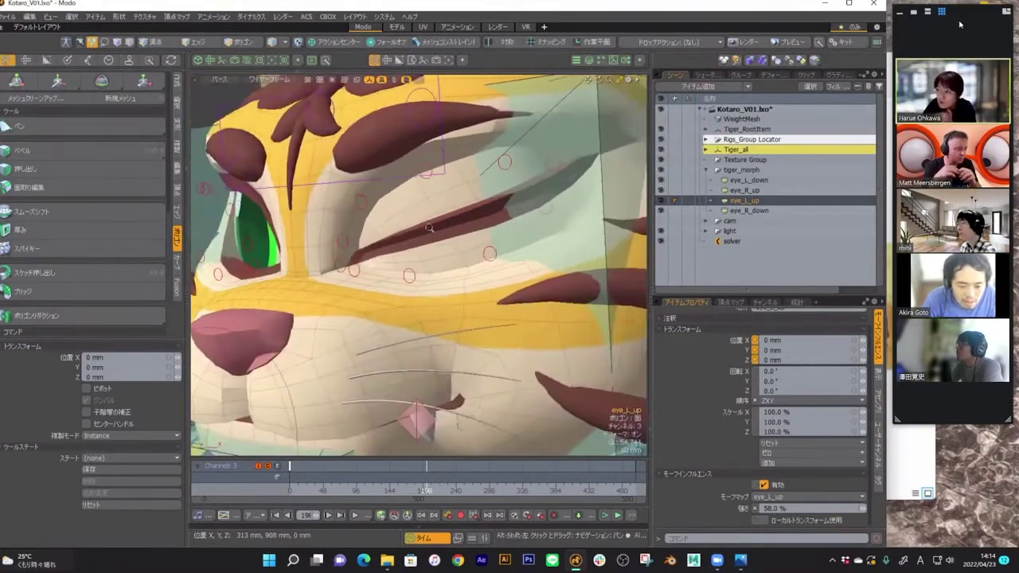
{"action": "scroll", "coordinate": [461, 277], "scroll_direction": "down", "scroll_amount": 4}
{"action": "left_click_drag", "start_coordinate": [589, 326], "coordinate": [621, 319], "text": "alt"}
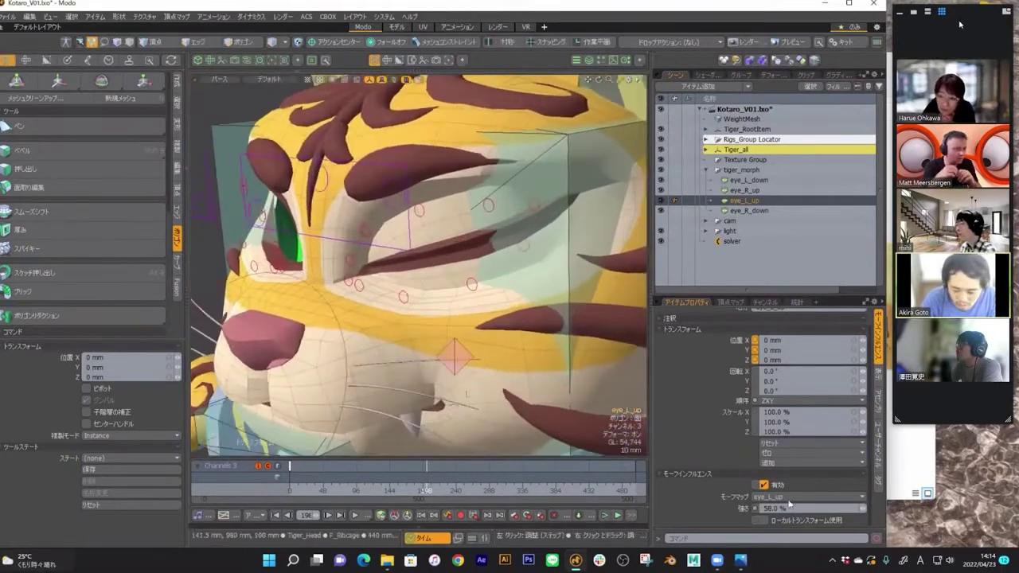
- Reset the strength of the eye_L_up and eye_L_down morph influences to 0%
{"action": "type", "text": "0"}
{"action": "key", "text": "Return"}
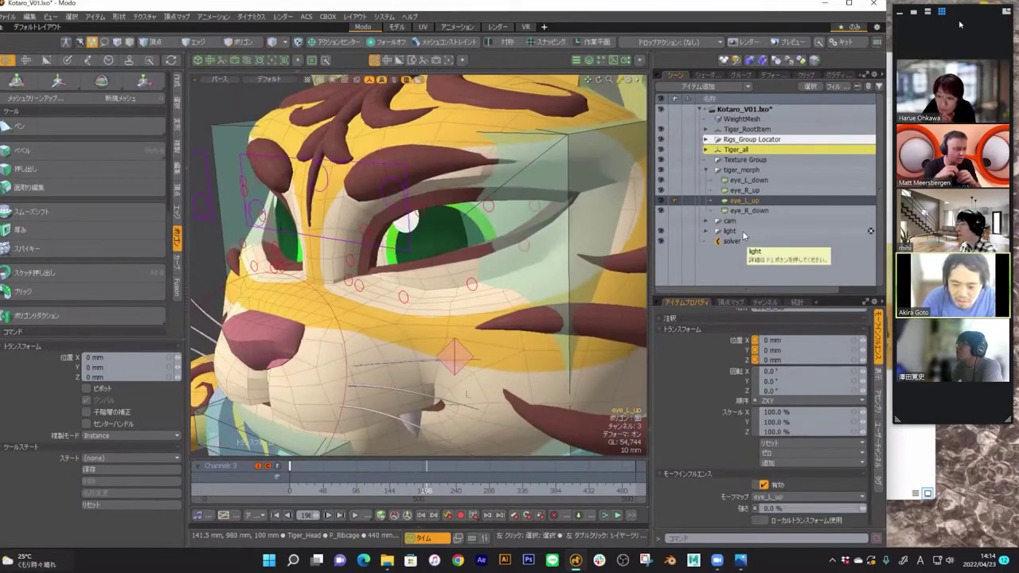
{"action": "left_click", "coordinate": [748, 182]}
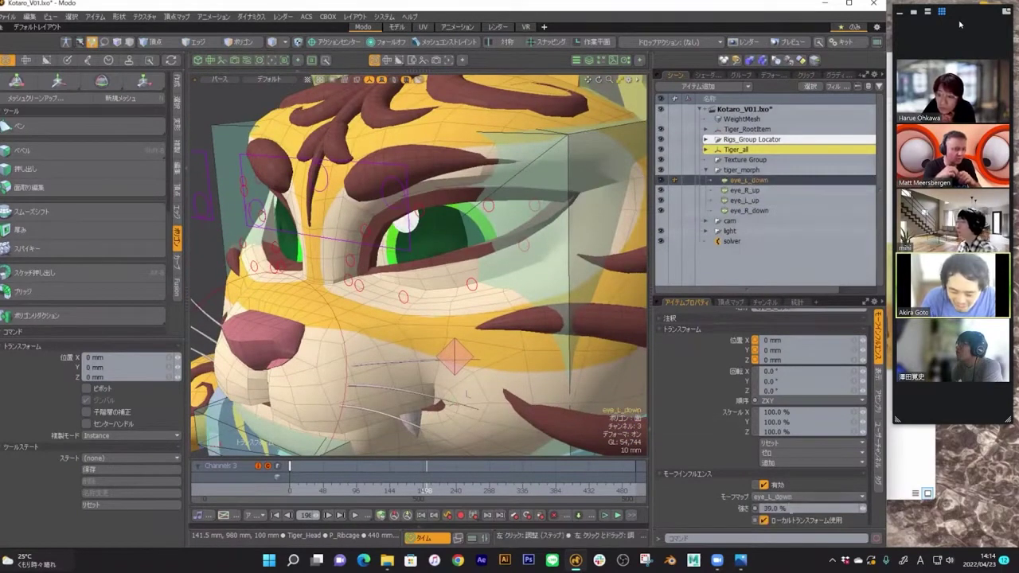
{"action": "left_click", "coordinate": [772, 508]}
{"action": "type", "text": "0"}
{"action": "key", "text": "Return"}
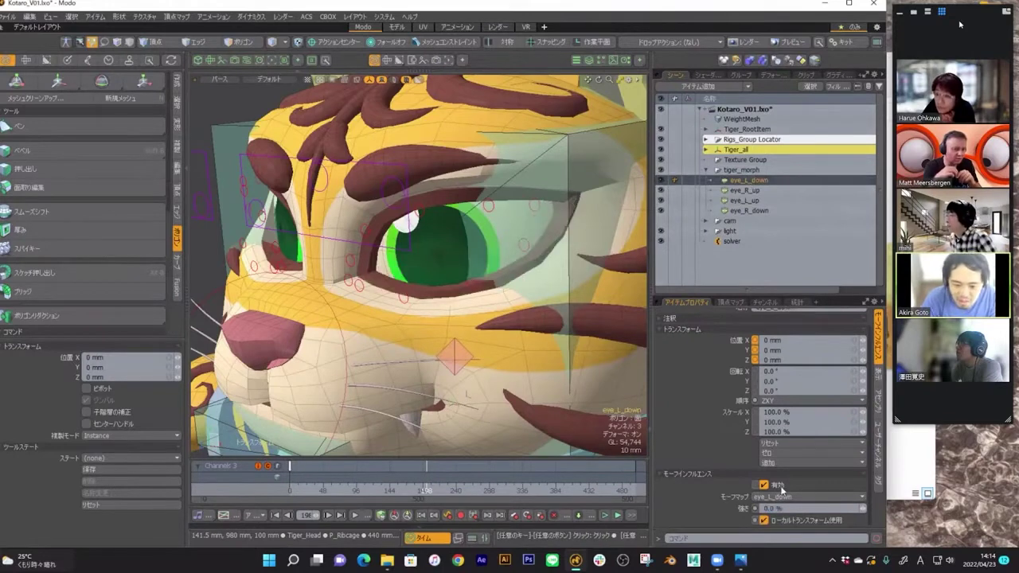
- Collapse the tiger_morph group in the item list and select it
{"action": "left_click_drag", "start_coordinate": [442, 283], "coordinate": [454, 227], "text": "alt"}
{"action": "mouse_move", "coordinate": [453, 226]}
{"action": "left_mouse_down", "text": "alt"}
{"action": "mouse_move", "coordinate": [495, 228]}
{"action": "mouse_move", "coordinate": [441, 219]}
{"action": "mouse_move", "coordinate": [460, 213]}
{"action": "left_mouse_up", "text": "alt"}
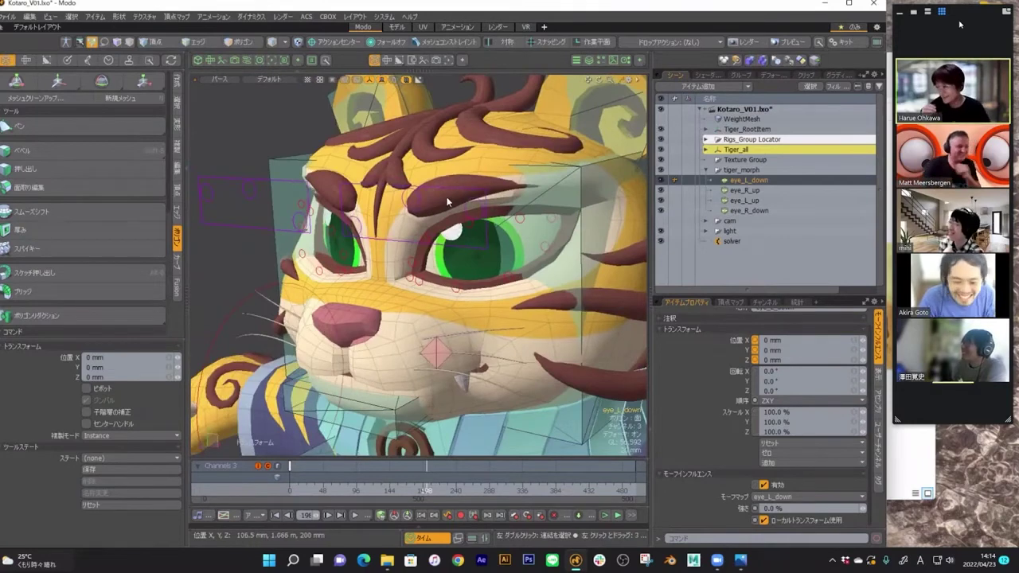
{"action": "left_click_drag", "start_coordinate": [470, 215], "coordinate": [450, 216], "text": "alt+shift"}
{"action": "left_click_drag", "start_coordinate": [451, 217], "coordinate": [474, 216], "text": "ctrl+alt"}
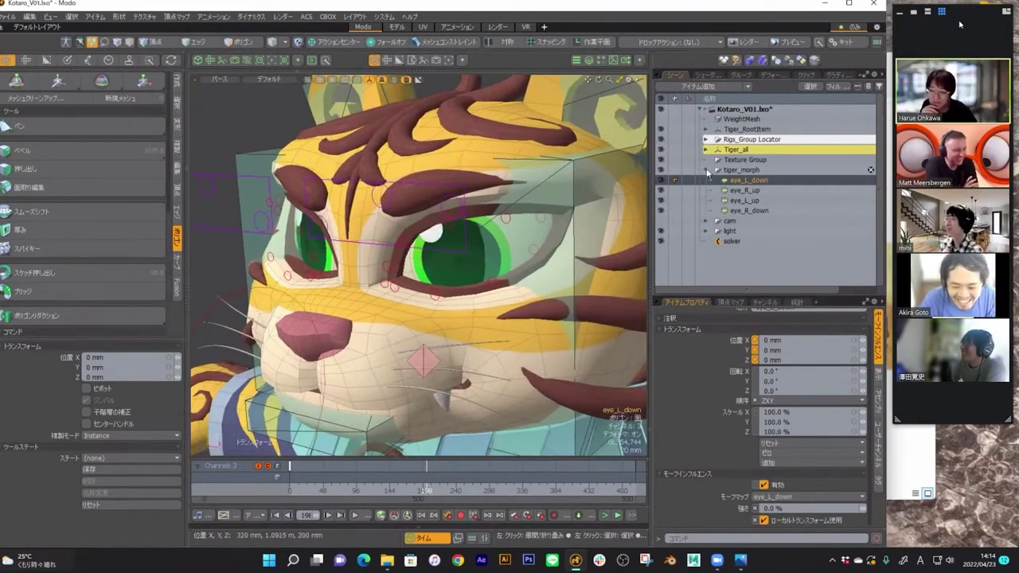
{"action": "left_click", "coordinate": [699, 172]}
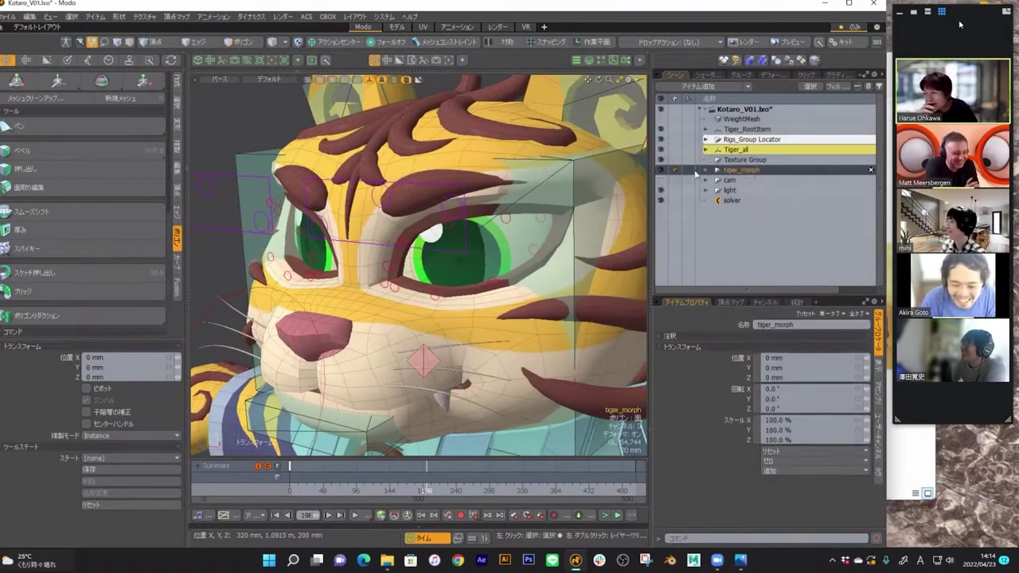
- Hide Tiger_RootItem and expand the Rigs_Group Locator to list the individual rigs
{"action": "left_click_drag", "start_coordinate": [433, 196], "coordinate": [452, 207], "text": "alt"}
{"action": "left_click", "coordinate": [705, 140]}
{"action": "left_click", "coordinate": [706, 140]}
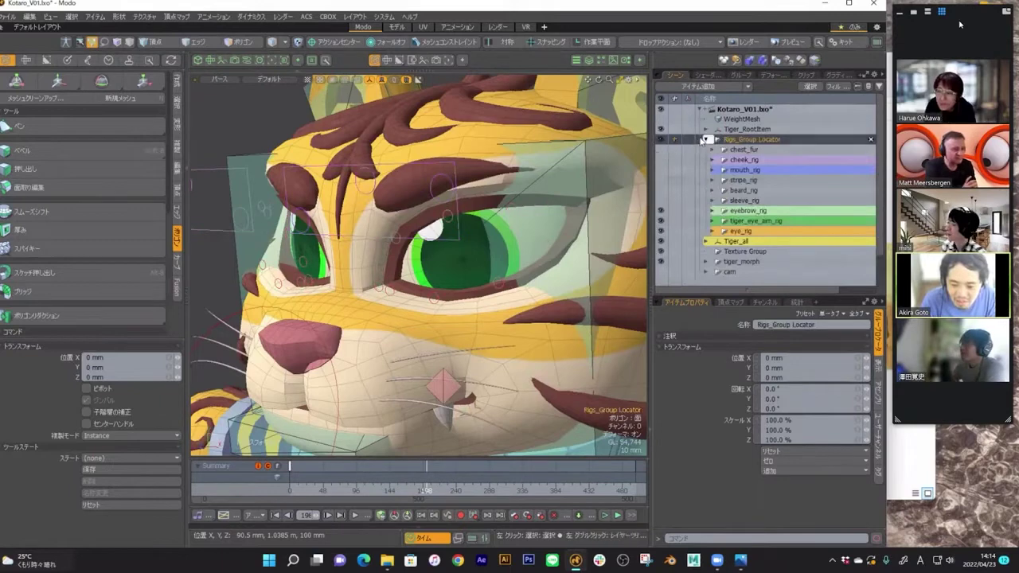
{"action": "left_click", "coordinate": [705, 140]}
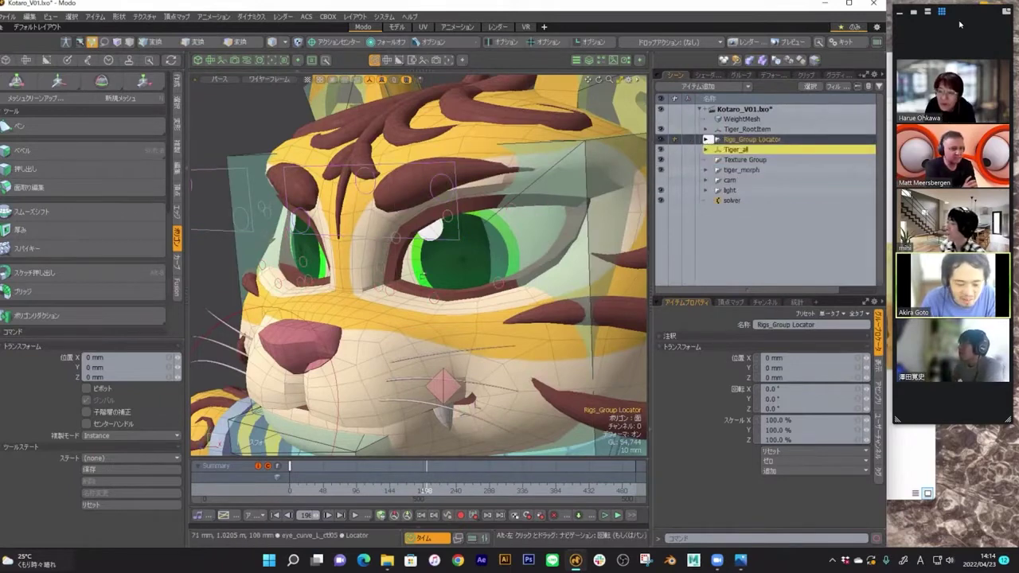
{"action": "left_click_drag", "start_coordinate": [445, 239], "coordinate": [465, 236], "text": "alt"}
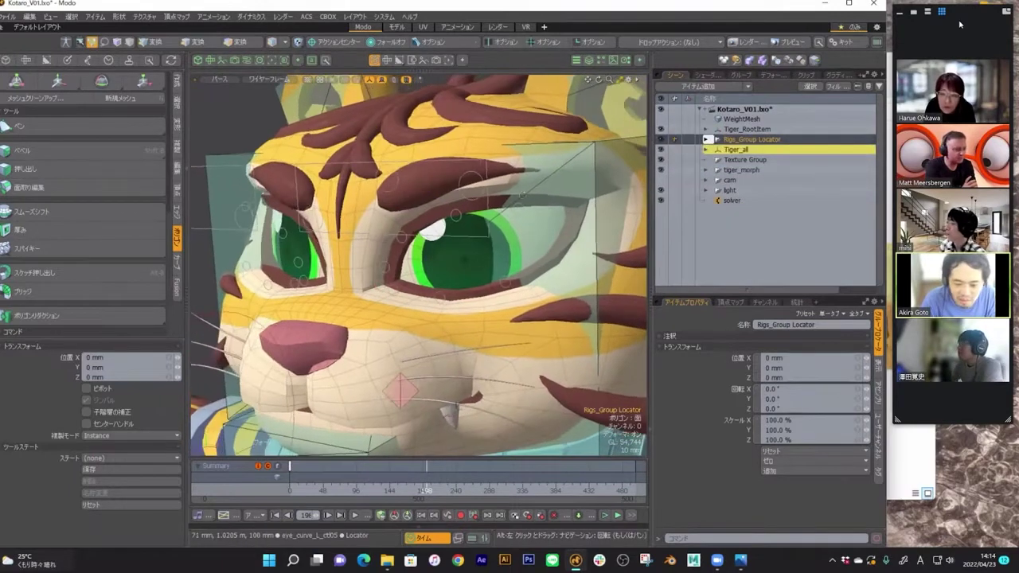
{"action": "left_click", "coordinate": [660, 129]}
{"action": "left_click", "coordinate": [706, 140]}
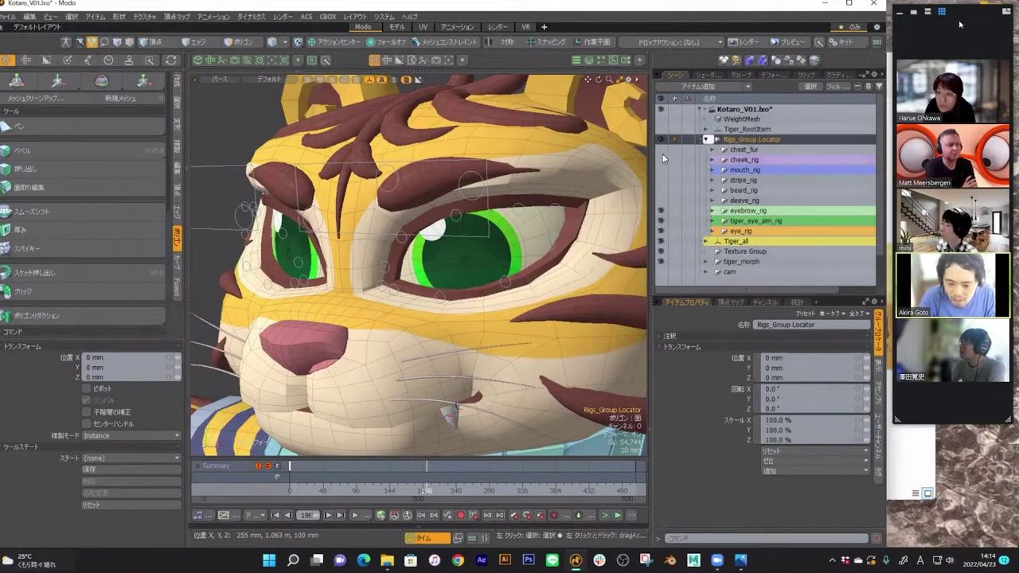
- Hide the Tiger_all model, check the contents of tiger_eye_aim_rig and collapse that group
{"action": "left_click", "coordinate": [706, 224]}
{"action": "left_click", "coordinate": [706, 224]}
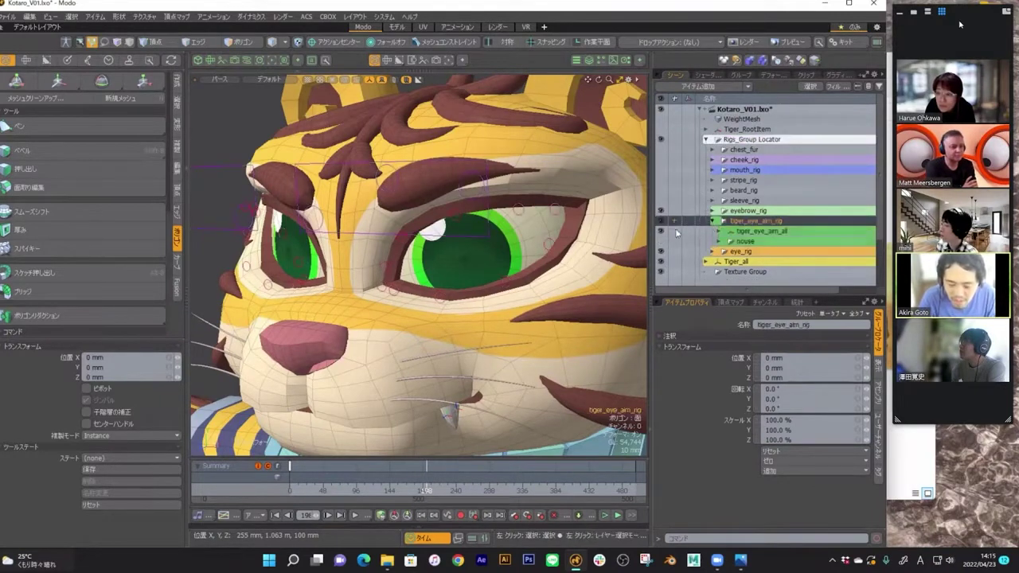
{"action": "left_click", "coordinate": [660, 262]}
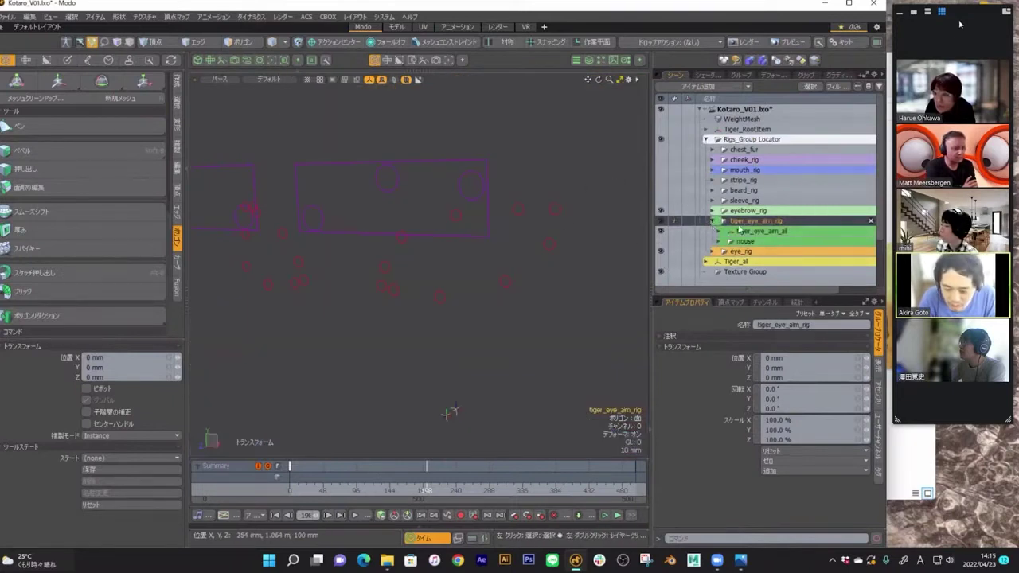
{"action": "left_click", "coordinate": [713, 221]}
{"action": "left_click", "coordinate": [712, 222]}
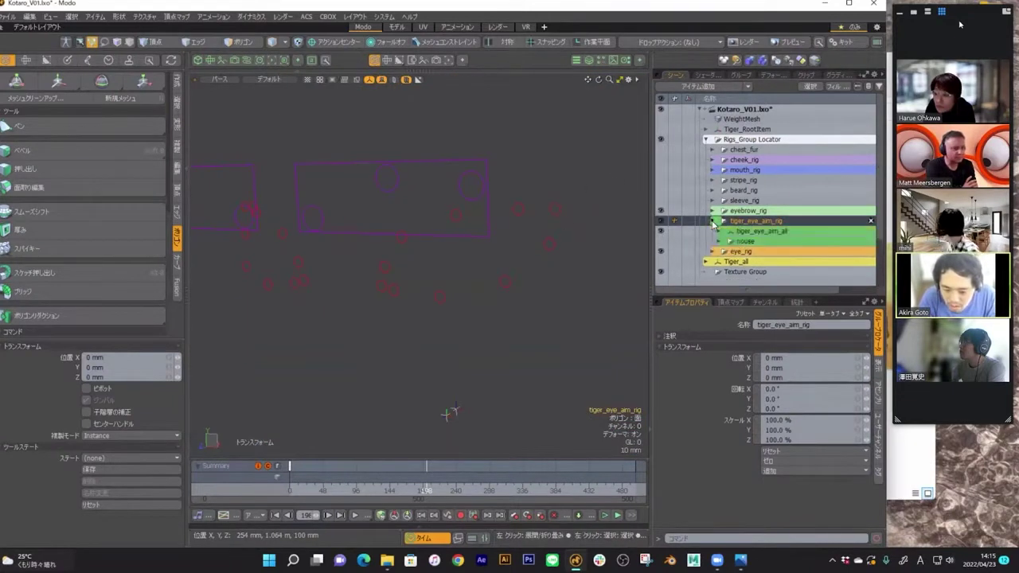
{"action": "left_click", "coordinate": [713, 222]}
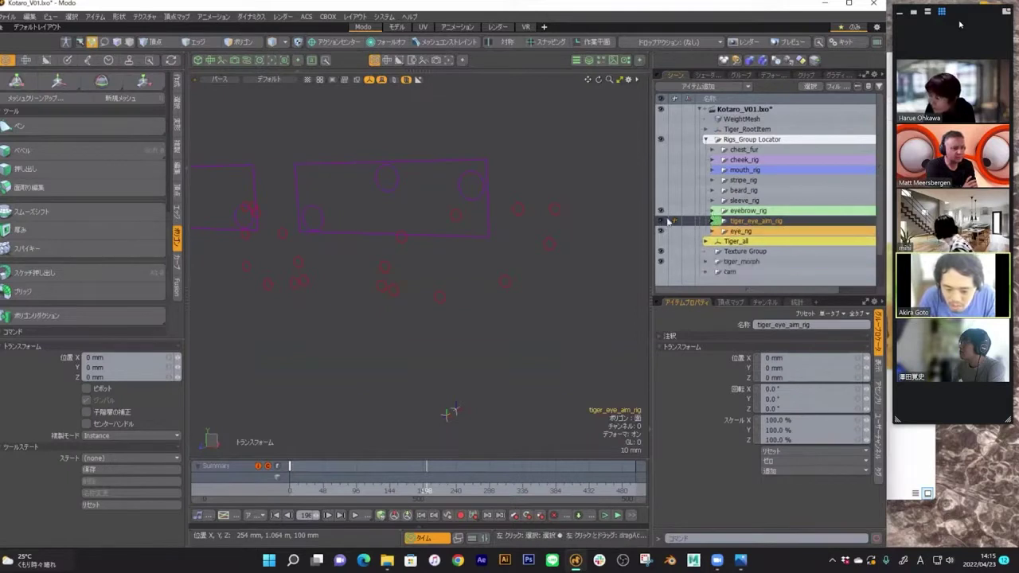
- Expand eyebrow_rig and examine its joint skeleton and the left and right controllers inside eyebrow_ctrl_Group
{"action": "left_click", "coordinate": [713, 211]}
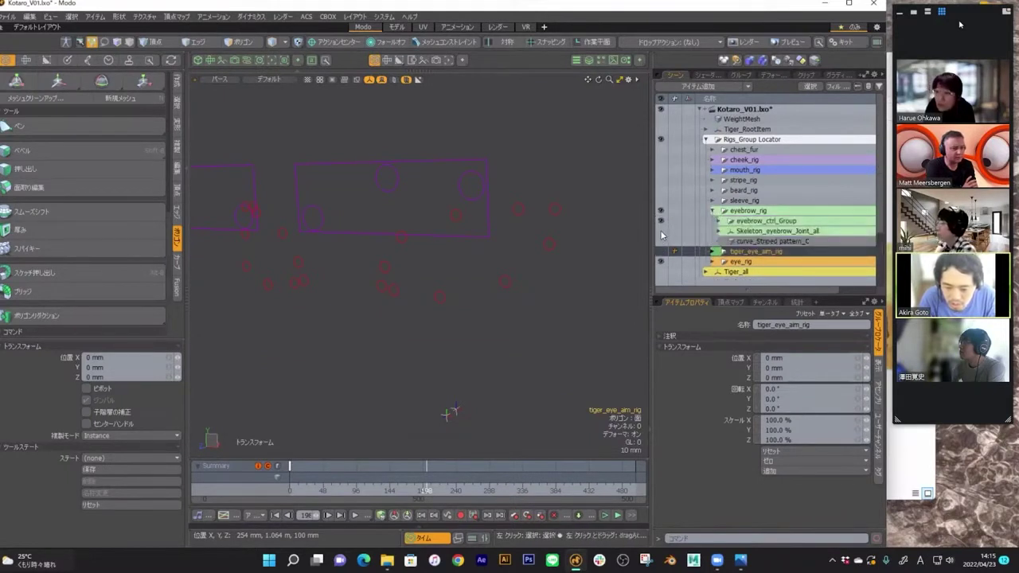
{"action": "left_click_drag", "start_coordinate": [640, 214], "coordinate": [582, 237], "text": "alt"}
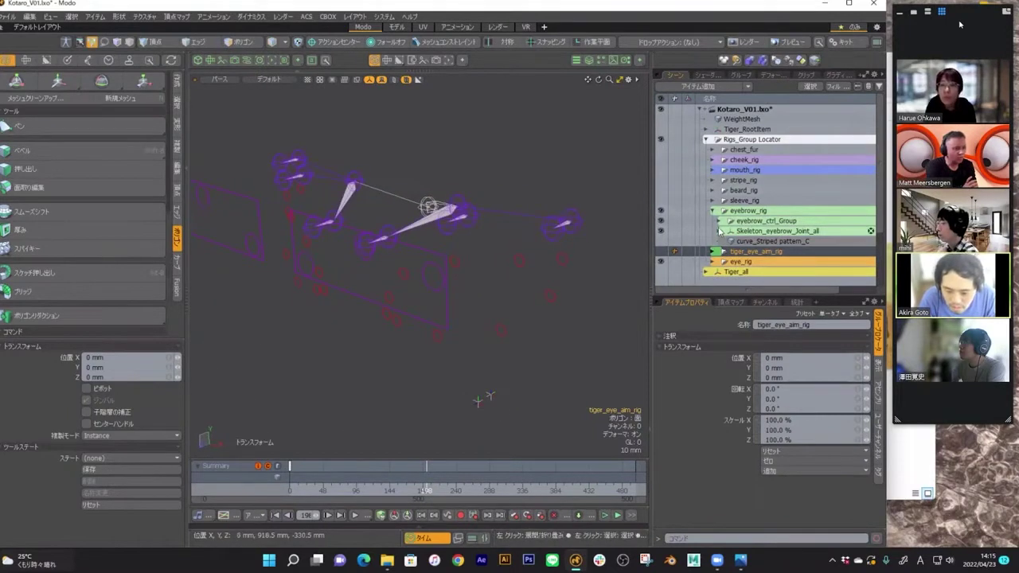
{"action": "left_click", "coordinate": [661, 231]}
{"action": "left_click", "coordinate": [715, 222]}
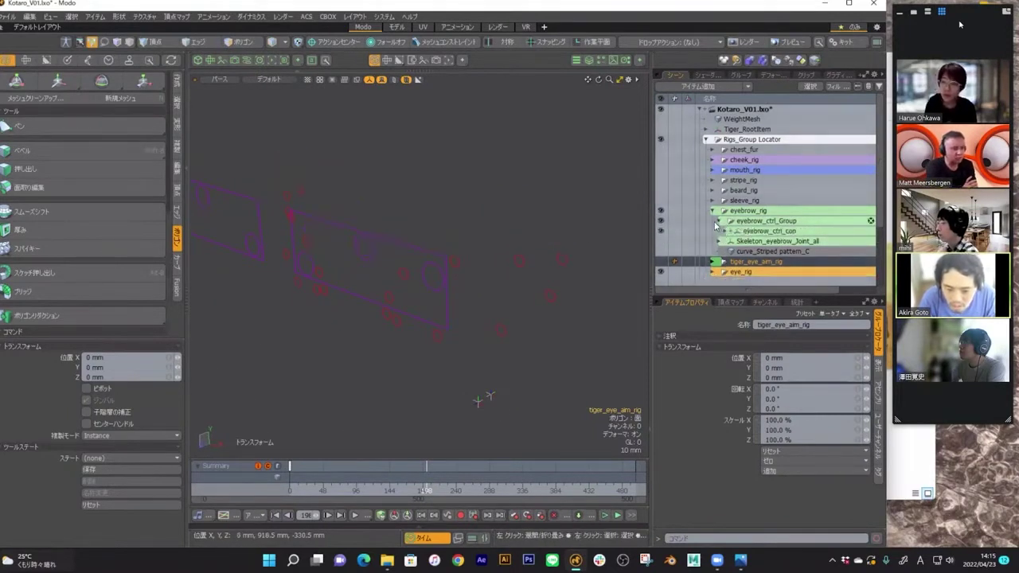
{"action": "left_click", "coordinate": [724, 231]}
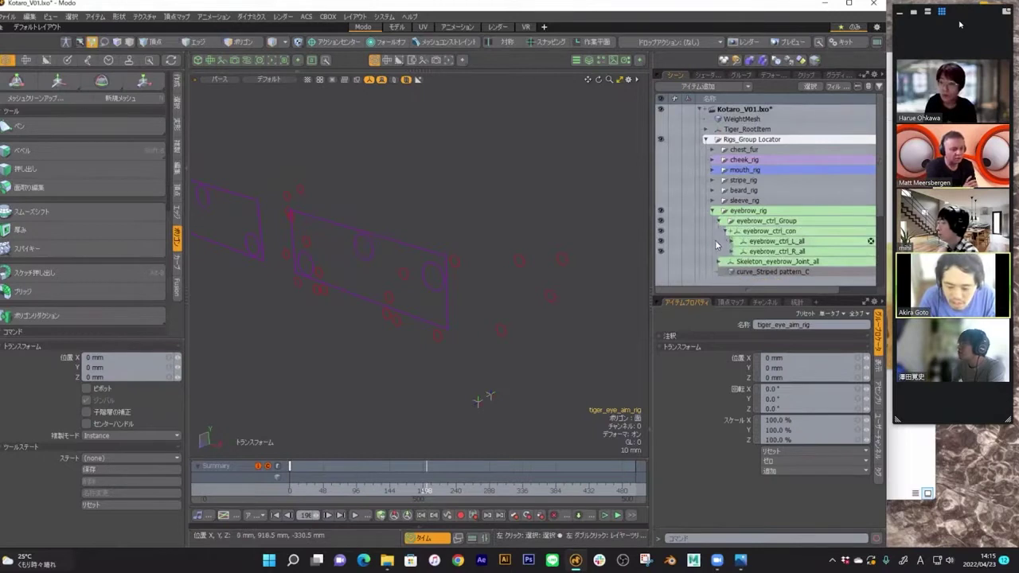
{"action": "left_click", "coordinate": [719, 222]}
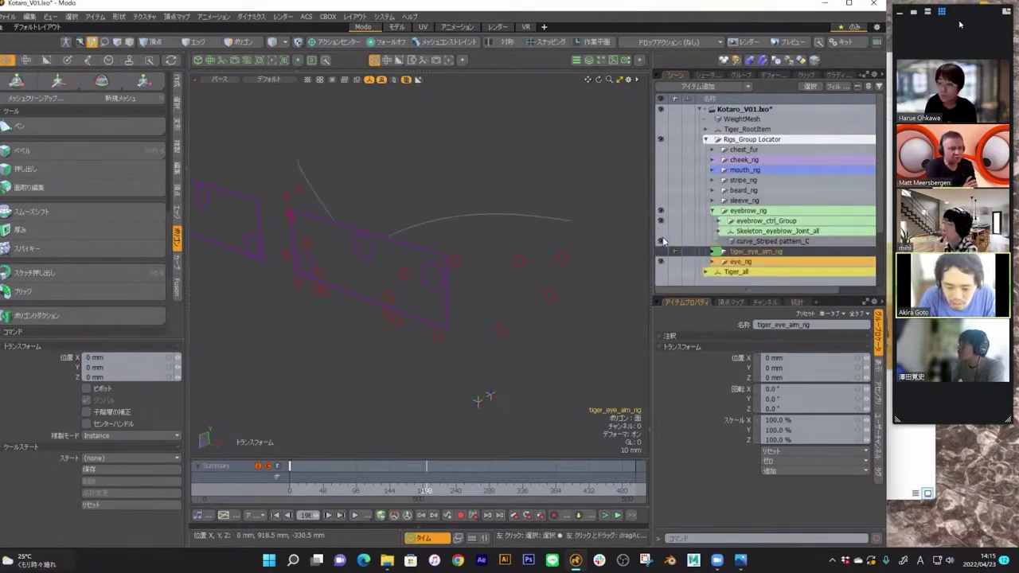
- Examine the eyebrow joints together with the striped-pattern curve, and collapse and hide eyebrow_rig
{"action": "left_click", "coordinate": [719, 231]}
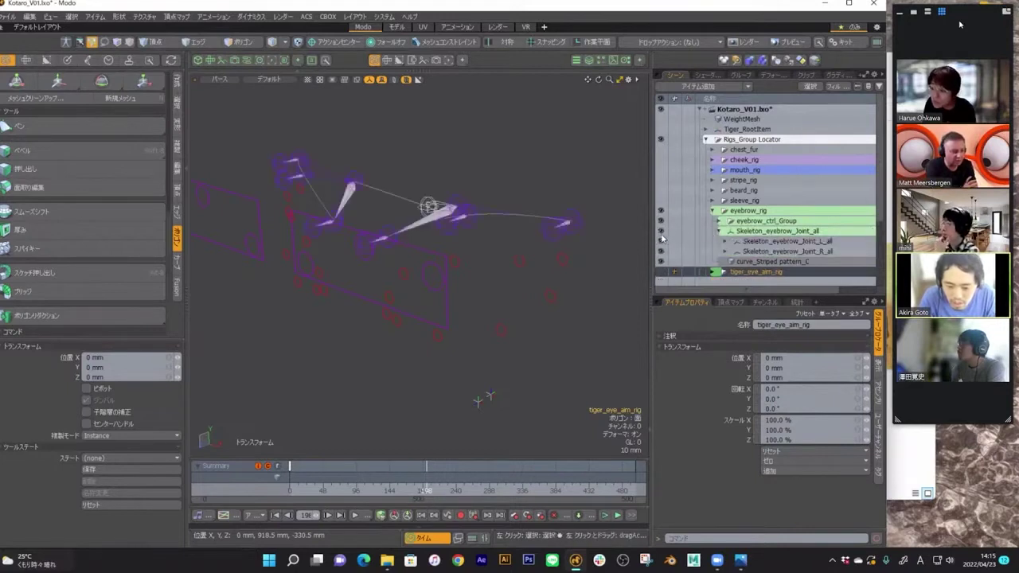
{"action": "left_click_drag", "start_coordinate": [637, 237], "coordinate": [557, 215], "text": "alt"}
{"action": "left_click", "coordinate": [714, 212]}
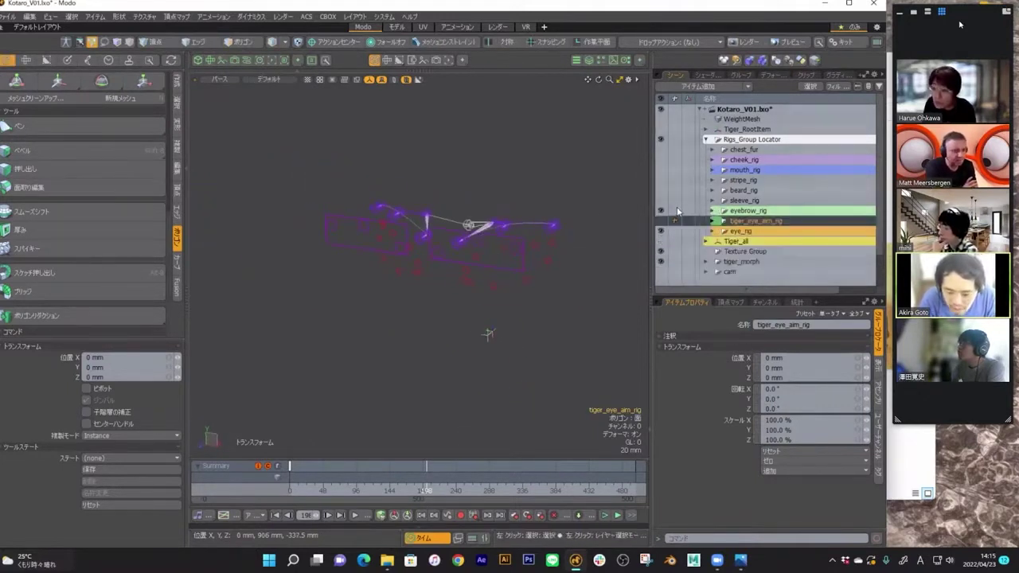
{"action": "left_click", "coordinate": [661, 211]}
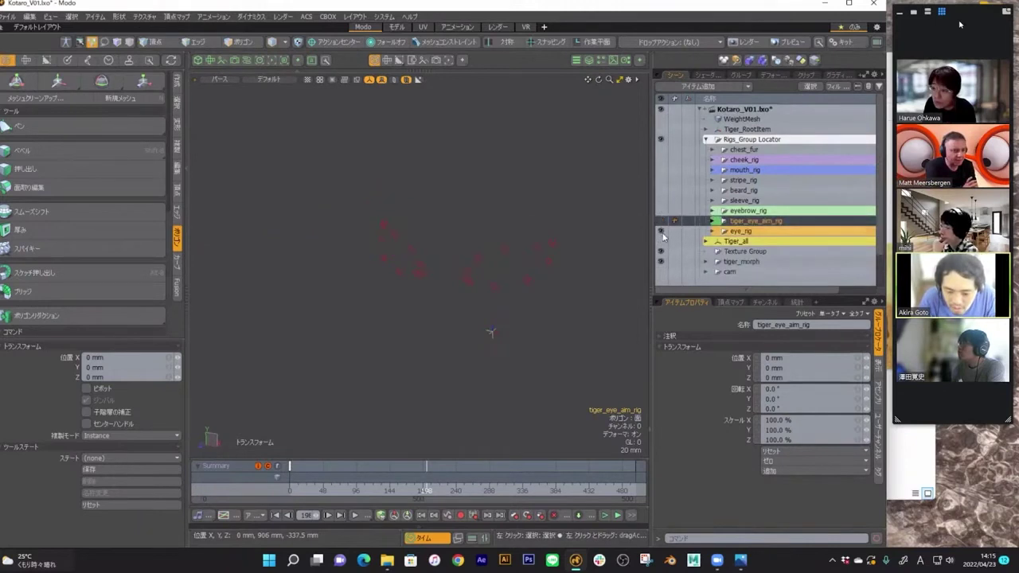
- Expand eye_rig and show Skeleton_eye_Joint_all to view the fan of eyelid joints up close
{"action": "left_click", "coordinate": [713, 231]}
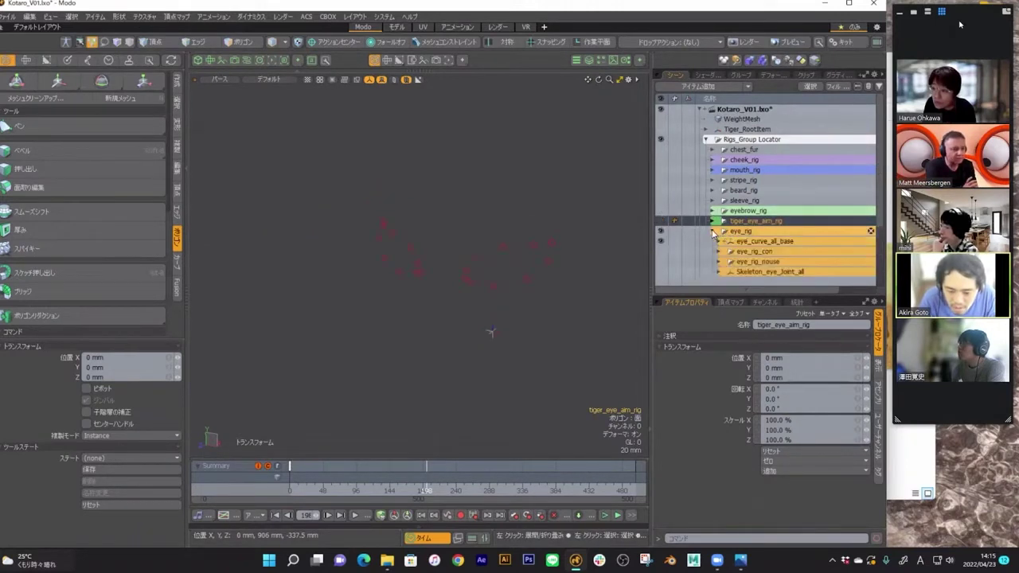
{"action": "left_click", "coordinate": [661, 271]}
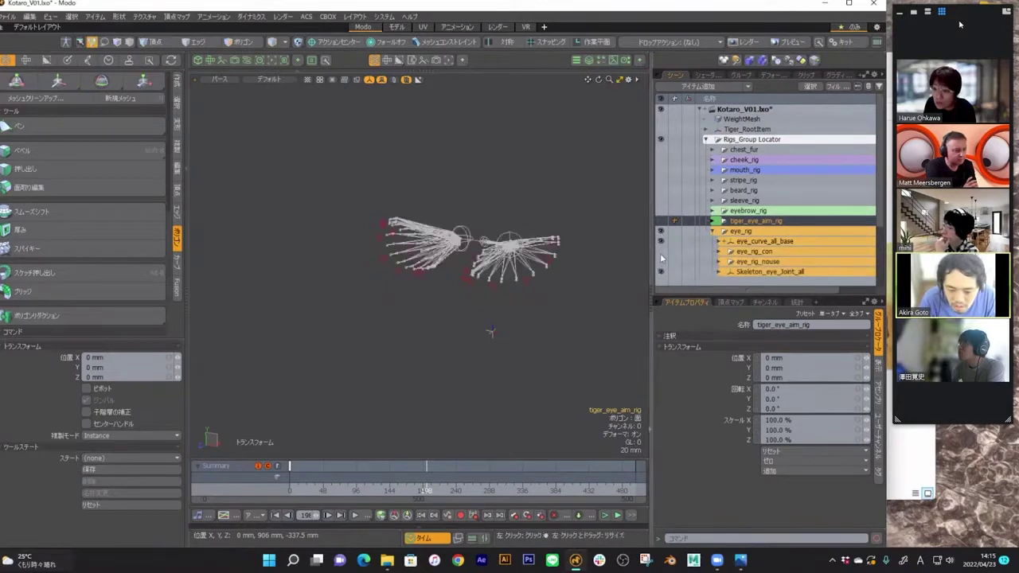
{"action": "left_click_drag", "start_coordinate": [499, 261], "coordinate": [438, 261], "text": "alt"}
{"action": "scroll", "coordinate": [490, 250], "scroll_direction": "up", "scroll_amount": 3}
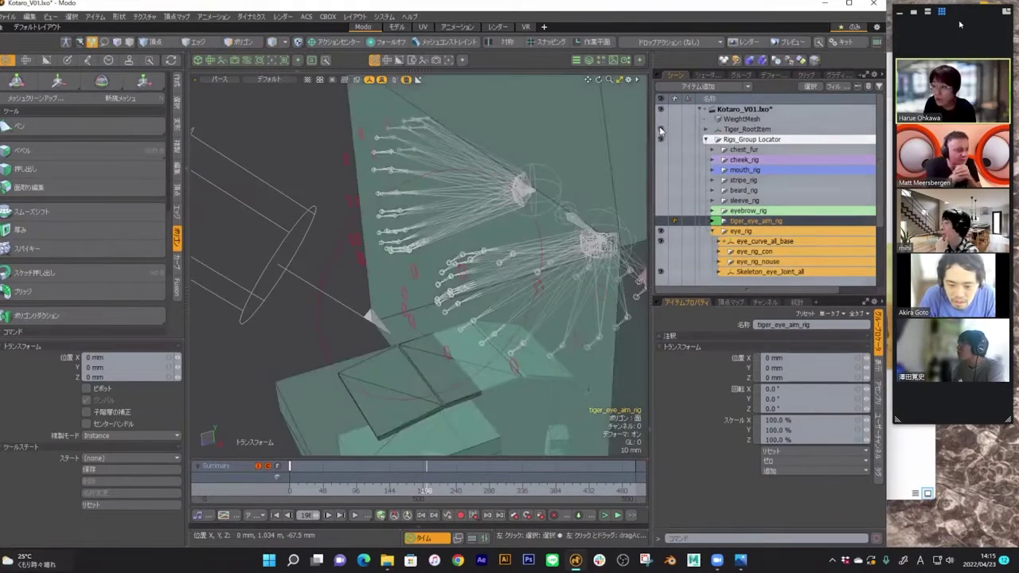
- Show the Tiger_all model, examine the joints along the left eye's rim and collapse eye_rig
{"action": "scroll", "coordinate": [872, 199], "scroll_direction": "down", "scroll_amount": 3}
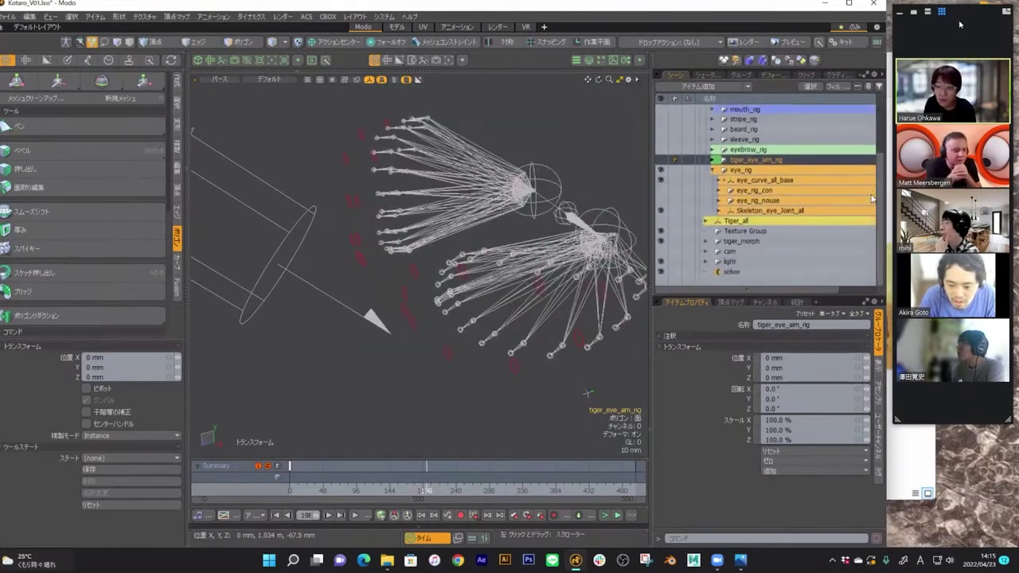
{"action": "left_click", "coordinate": [661, 221]}
{"action": "mouse_move", "coordinate": [445, 179]}
{"action": "left_mouse_down", "text": "alt"}
{"action": "mouse_move", "coordinate": [478, 193]}
{"action": "mouse_move", "coordinate": [549, 191]}
{"action": "mouse_move", "coordinate": [543, 165]}
{"action": "left_mouse_up", "text": "alt"}
{"action": "mouse_move", "coordinate": [597, 142]}
{"action": "left_mouse_down", "text": "alt+shift"}
{"action": "mouse_move", "coordinate": [544, 141]}
{"action": "mouse_move", "coordinate": [556, 132]}
{"action": "left_mouse_up", "text": "alt+shift"}
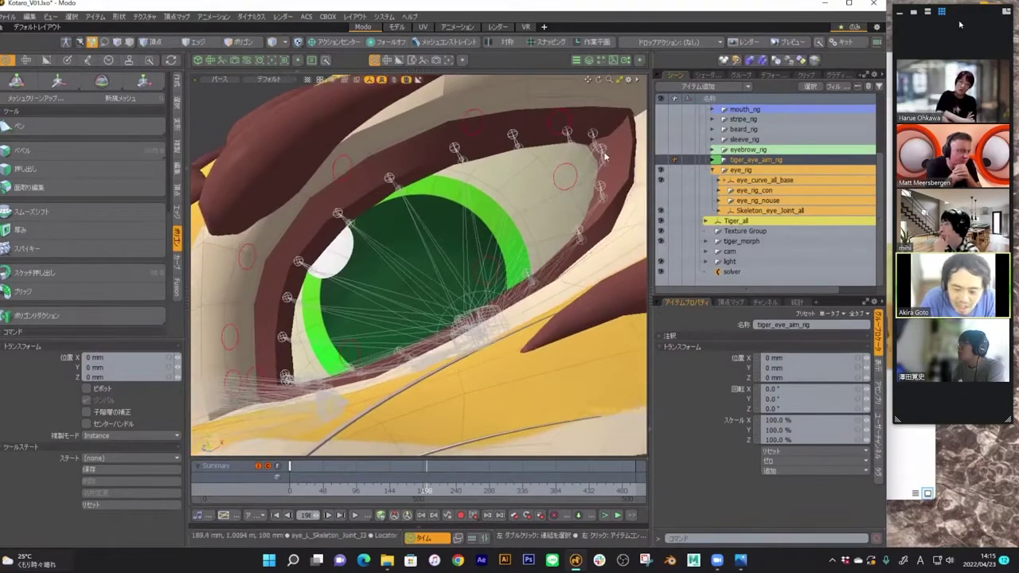
{"action": "left_click_drag", "start_coordinate": [567, 224], "coordinate": [510, 223], "text": "alt"}
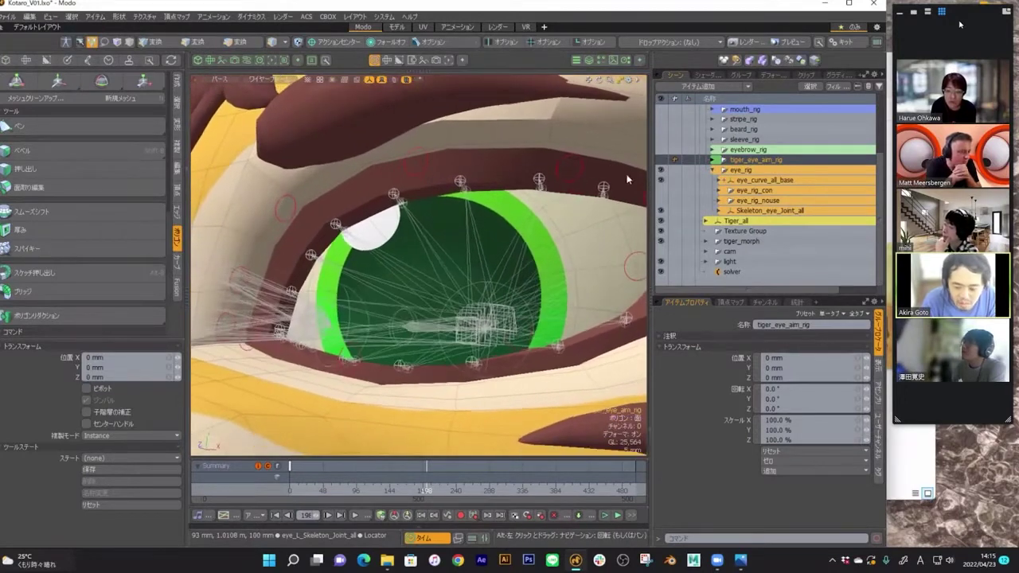
{"action": "left_click", "coordinate": [714, 169]}
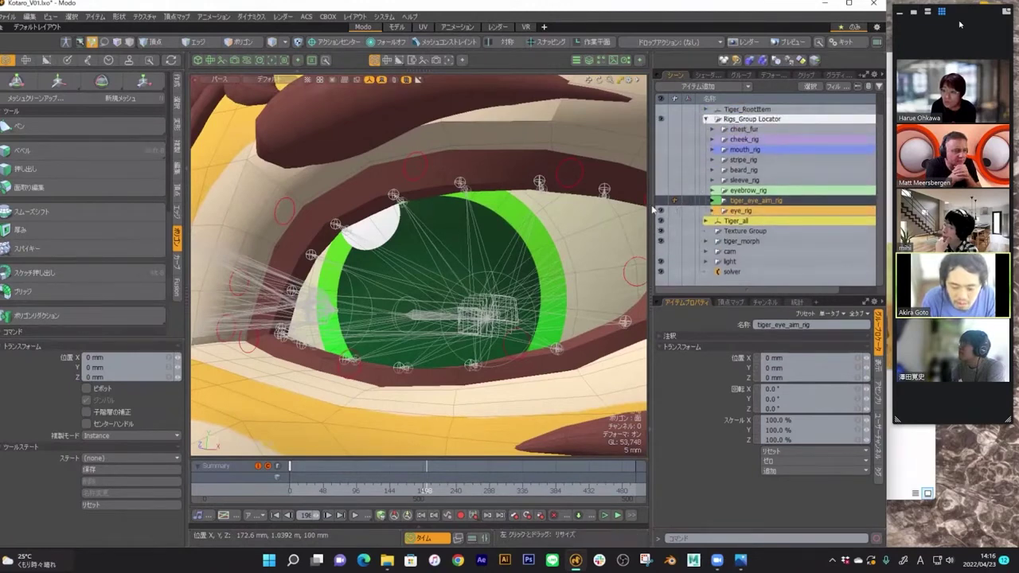
- Select the left upper-eyelid controller eye_curve_L_ctl06 and try moving it to about X -20.1 mm, Z -3.5 mm
{"action": "left_click", "coordinate": [568, 187]}
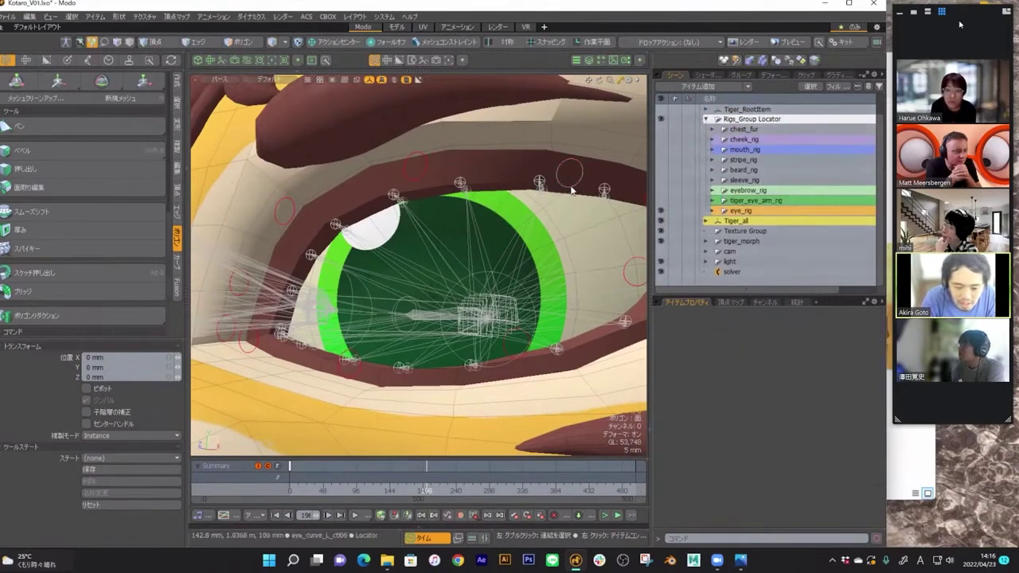
{"action": "left_click", "coordinate": [579, 187]}
{"action": "key", "text": "w"}
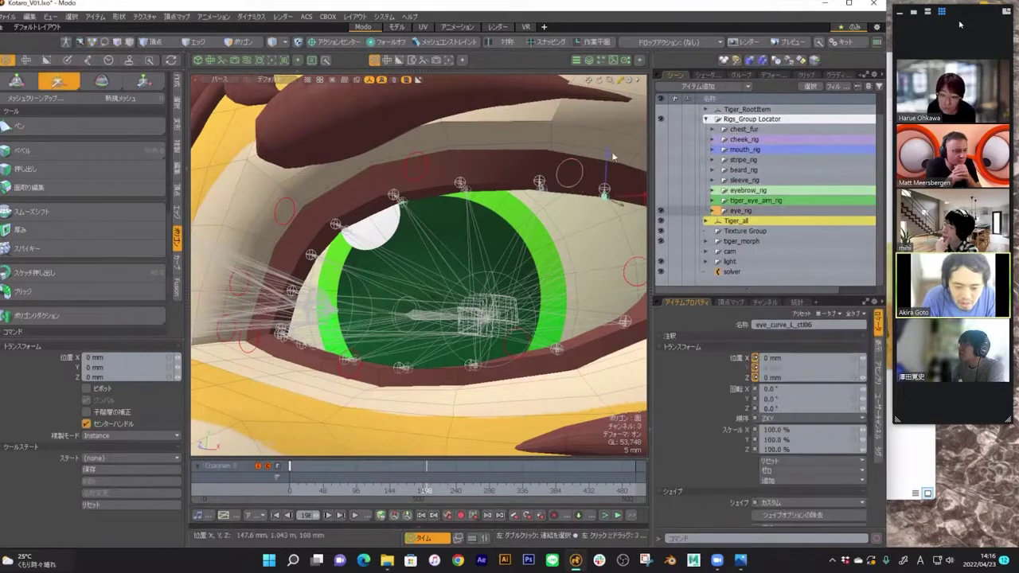
{"action": "left_click_drag", "start_coordinate": [612, 155], "coordinate": [573, 166], "text": "alt+shift"}
{"action": "scroll", "coordinate": [559, 188], "scroll_direction": "down", "scroll_amount": 5}
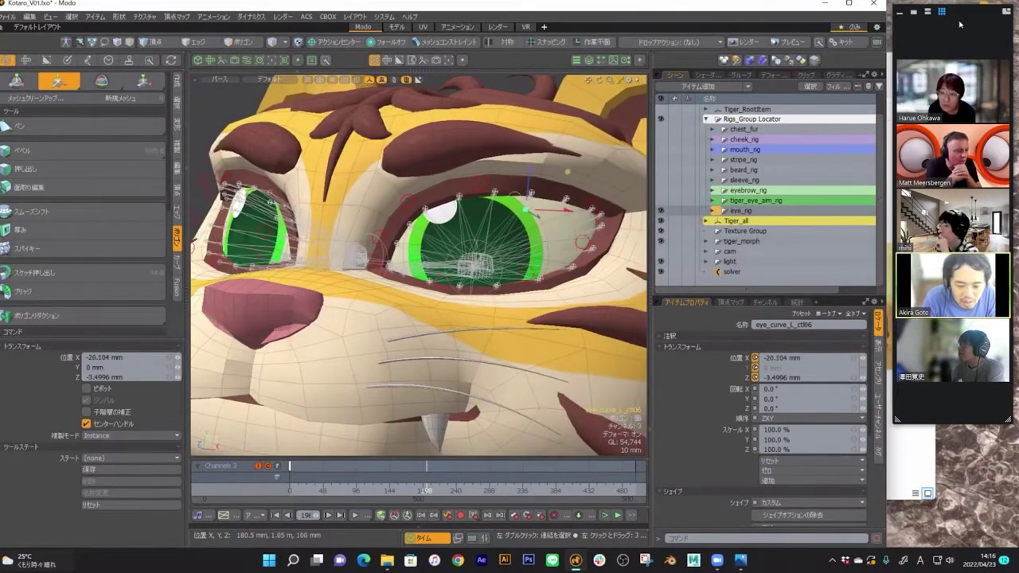
{"action": "key", "text": "ctrl+z"}
{"action": "scroll", "coordinate": [550, 190], "scroll_direction": "up", "scroll_amount": 2}
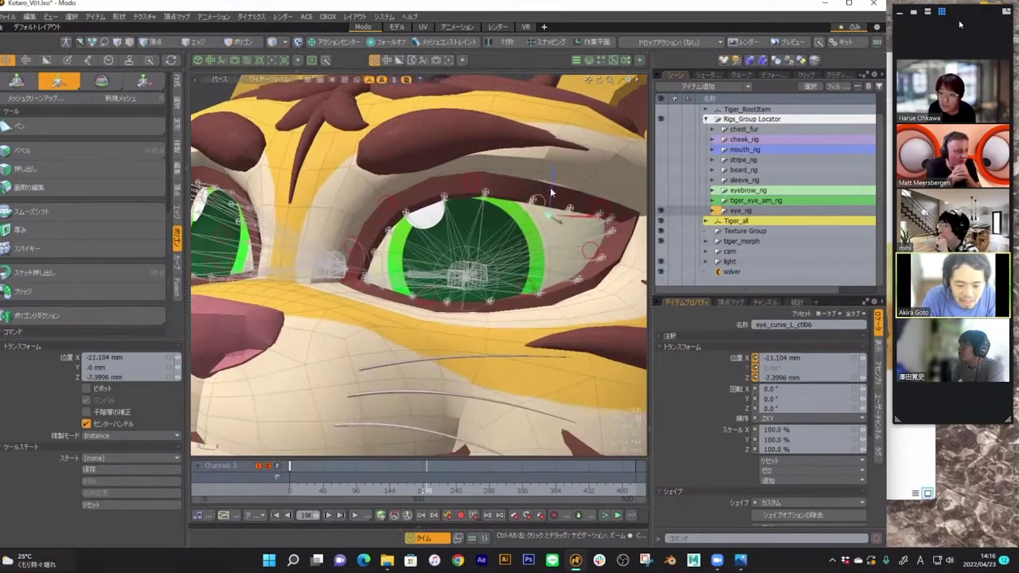
- Pull eye_curve_L_ctl06 down to about X -16.6 mm, Z -21.5 mm, raise it again, and undo all its moves
{"action": "left_click_drag", "start_coordinate": [590, 179], "coordinate": [586, 194]}
{"action": "left_click_drag", "start_coordinate": [542, 232], "coordinate": [536, 233]}
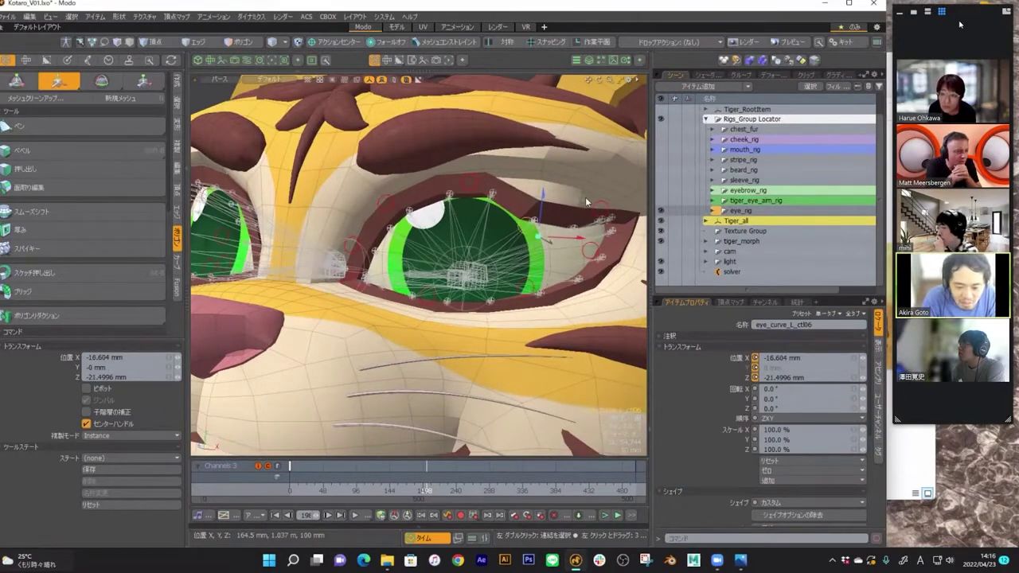
{"action": "mouse_move", "coordinate": [586, 201]}
{"action": "left_mouse_down"}
{"action": "mouse_move", "coordinate": [567, 191]}
{"action": "mouse_move", "coordinate": [573, 201]}
{"action": "left_mouse_up"}
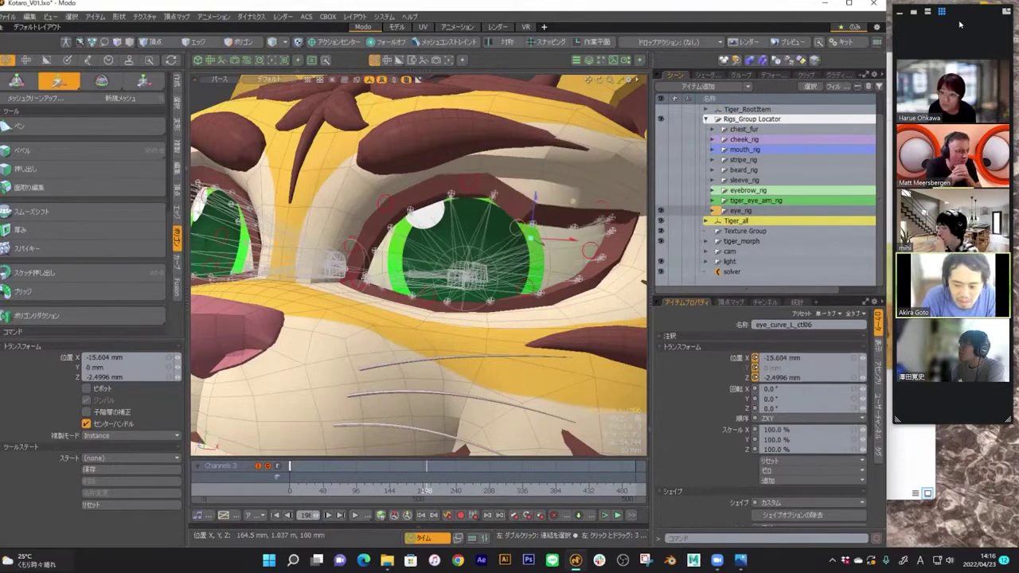
{"action": "key", "text": "ctrl+z"}
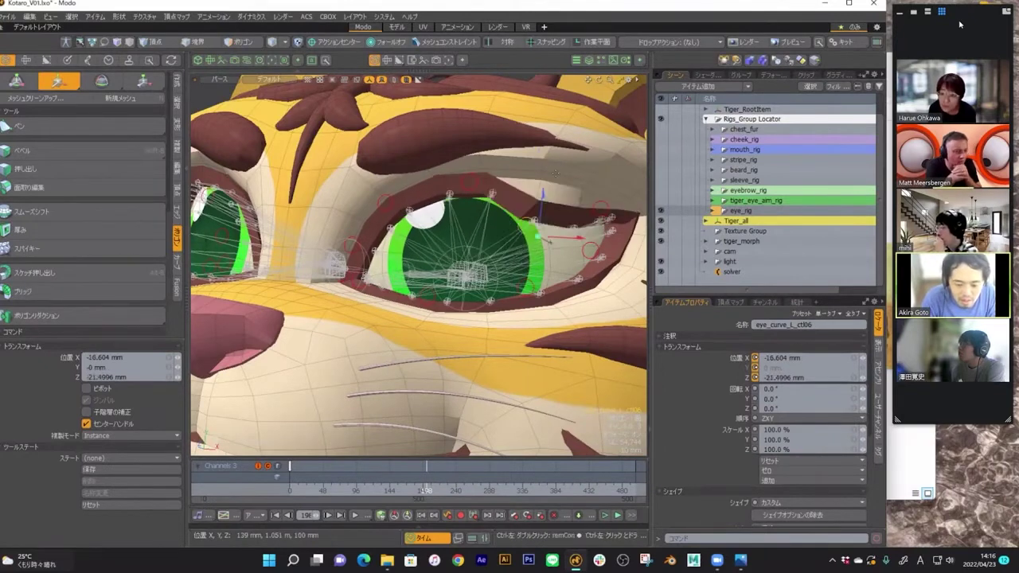
{"action": "key", "text": "ctrl+z"}
{"action": "scroll", "coordinate": [513, 175], "scroll_direction": "up", "scroll_amount": 2}
{"action": "key", "text": "ctrl+z"}
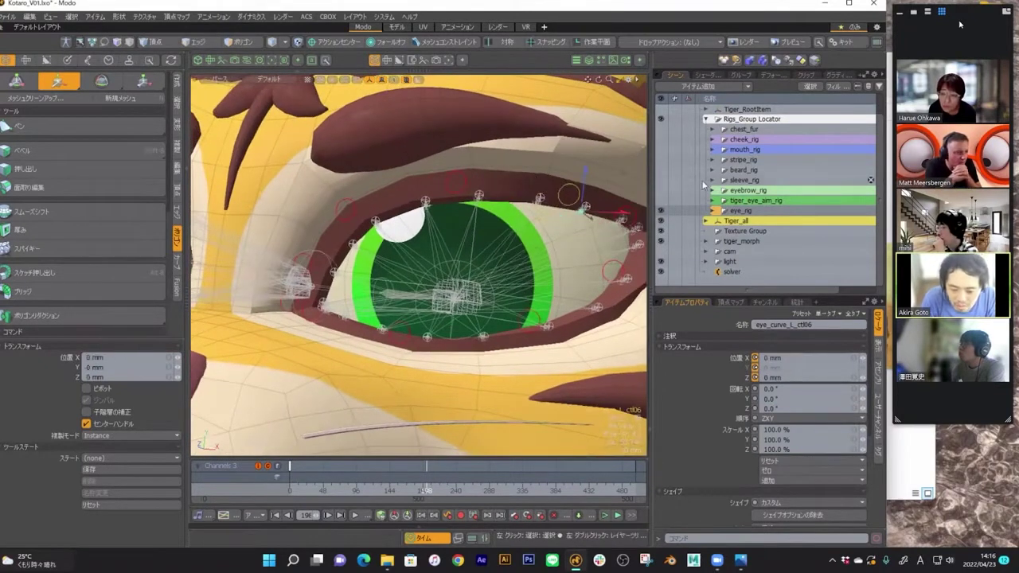
- Hide the Tiger_all model and expand eye_rig to reach its sub-groups
{"action": "scroll", "coordinate": [873, 121], "scroll_direction": "up", "scroll_amount": 1}
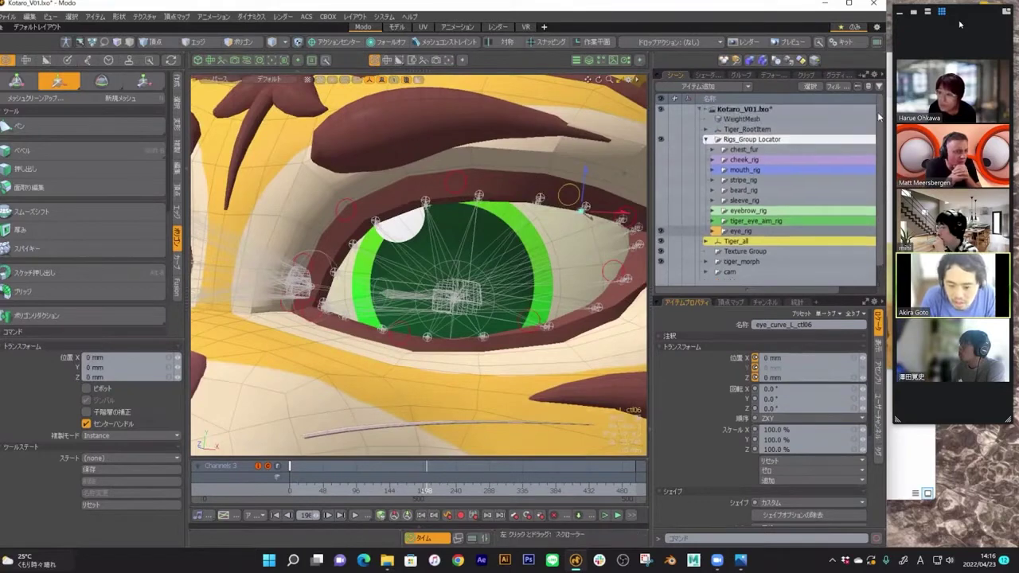
{"action": "left_click", "coordinate": [660, 241]}
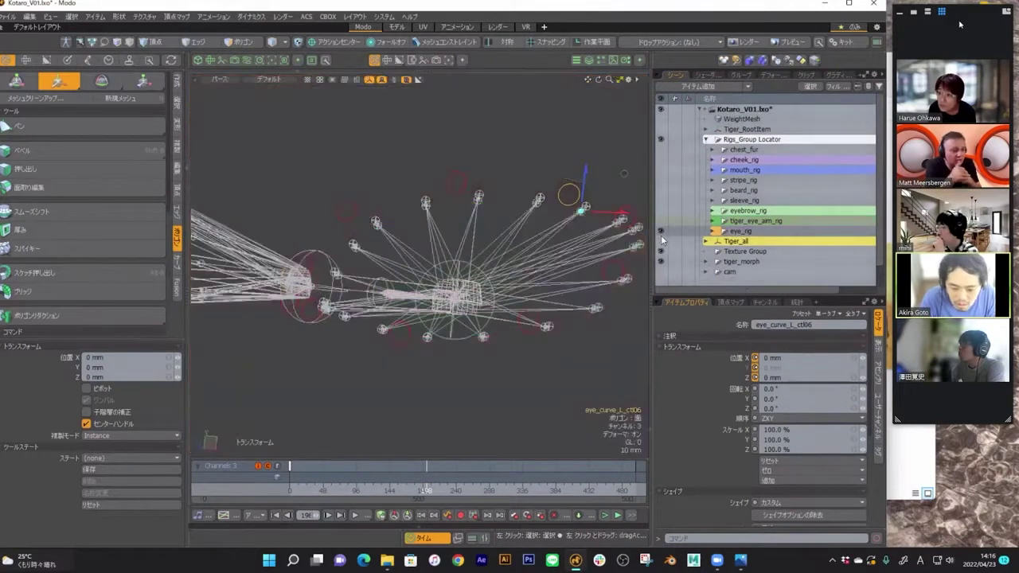
{"action": "left_click", "coordinate": [712, 232]}
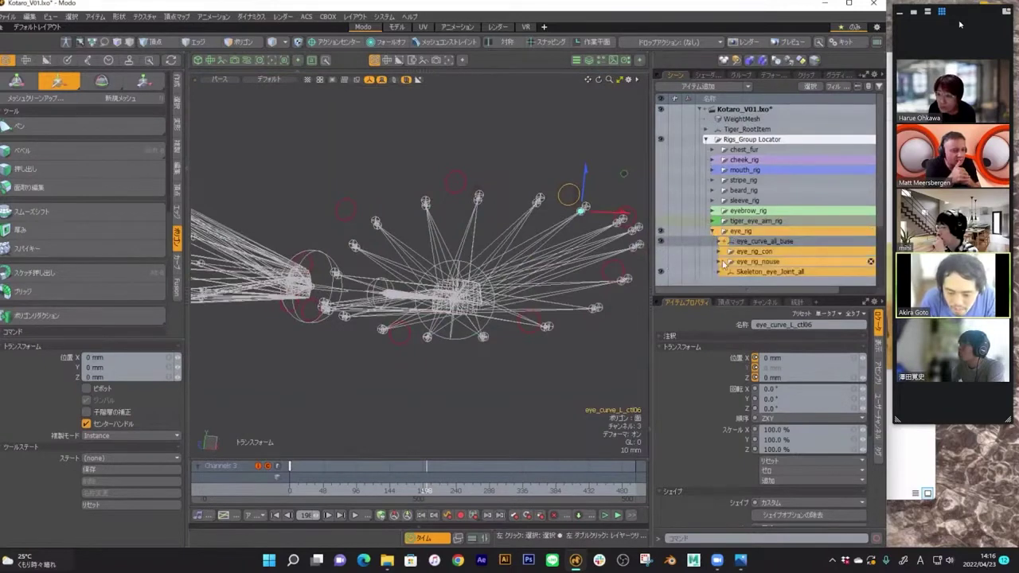
{"action": "scroll", "coordinate": [796, 215], "scroll_direction": "down", "scroll_amount": 2}
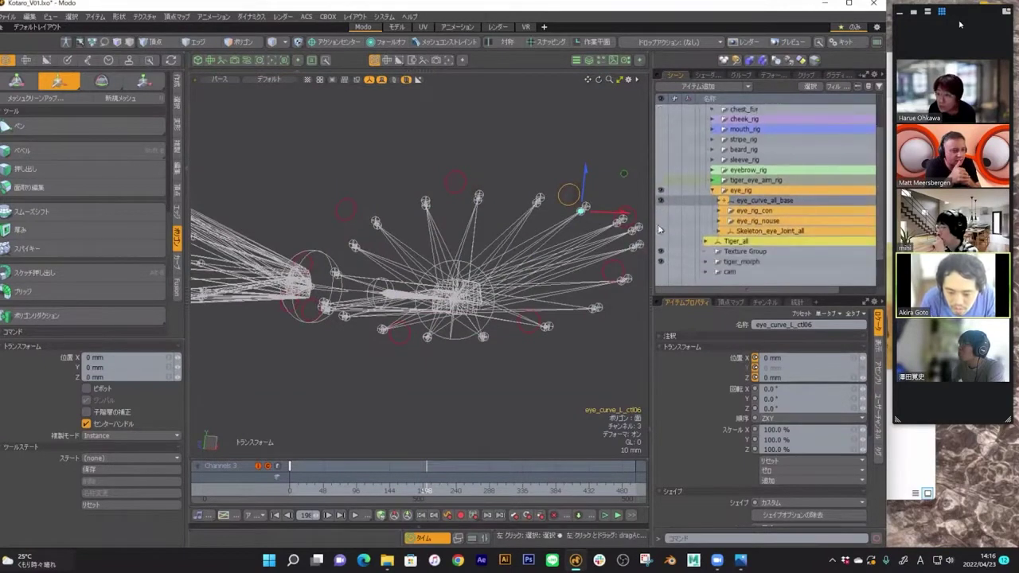
- Hide Skeleton_eye_Joint_all and expand eye_rig_nouse and eye_curve to reach the individual eyelid curves
{"action": "left_click", "coordinate": [660, 230]}
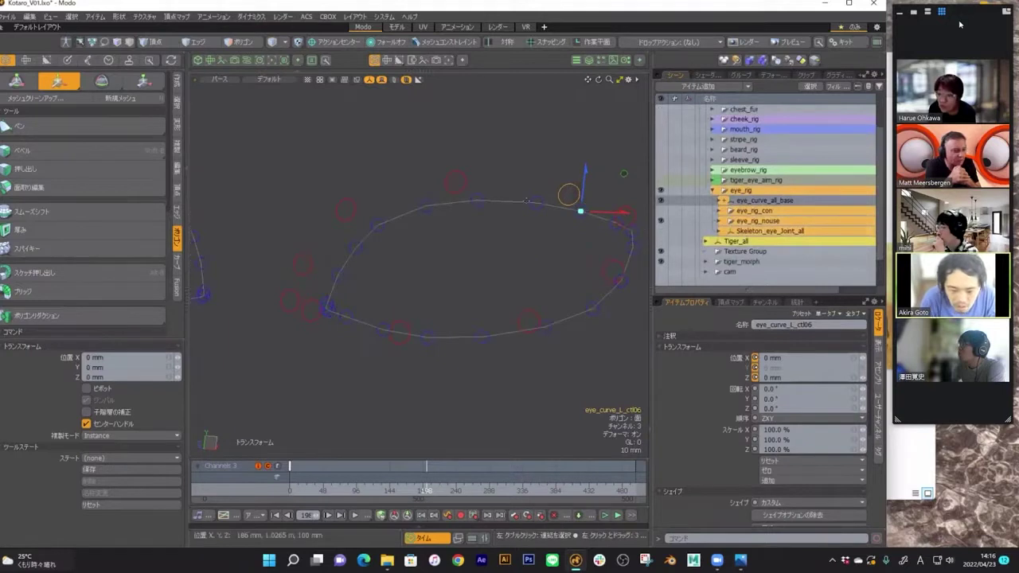
{"action": "left_click", "coordinate": [719, 221]}
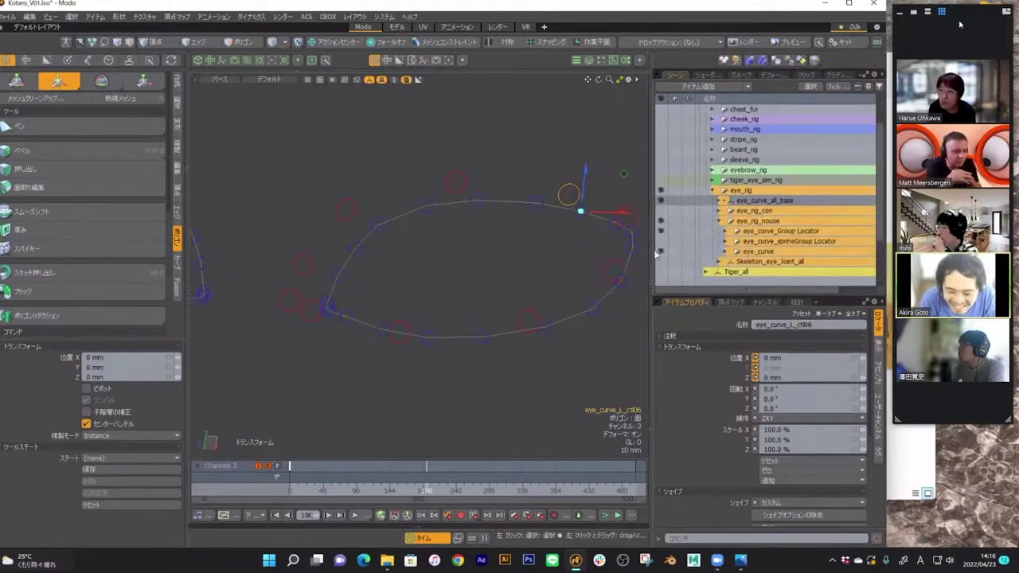
{"action": "left_click", "coordinate": [725, 251]}
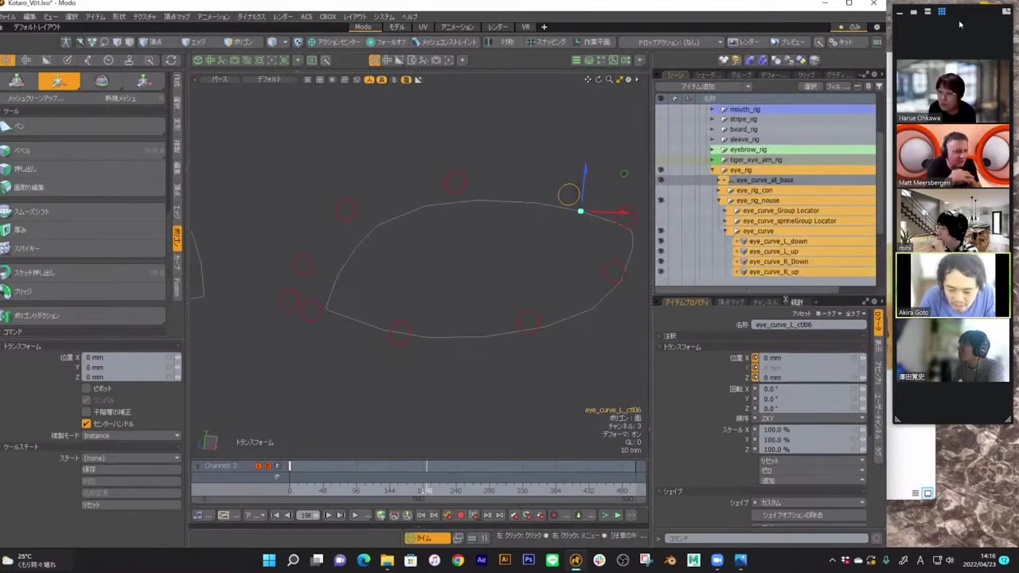
- Examine the mesh properties and nested items of the eye_curve_L_down curve, and collapse it again
{"action": "left_click", "coordinate": [780, 242]}
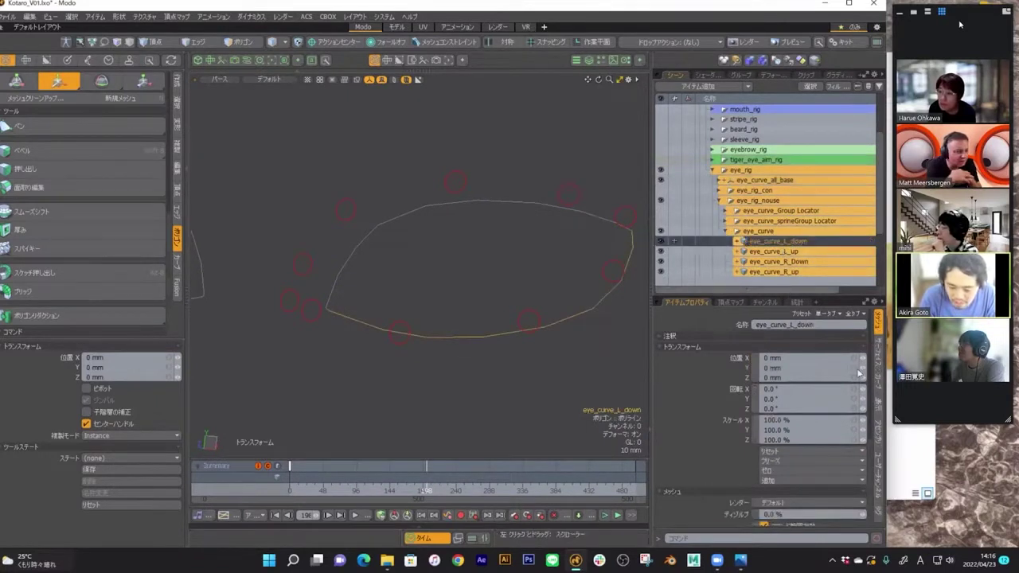
{"action": "scroll", "coordinate": [871, 351], "scroll_direction": "down", "scroll_amount": 5}
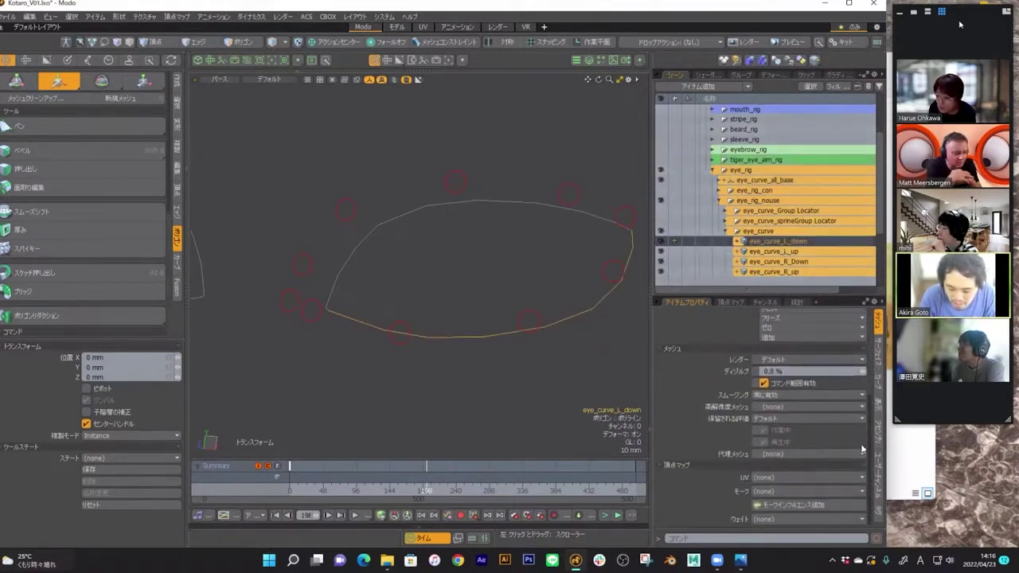
{"action": "scroll", "coordinate": [866, 411], "scroll_direction": "up", "scroll_amount": 2}
{"action": "left_click", "coordinate": [738, 241]}
{"action": "scroll", "coordinate": [744, 223], "scroll_direction": "down", "scroll_amount": 3}
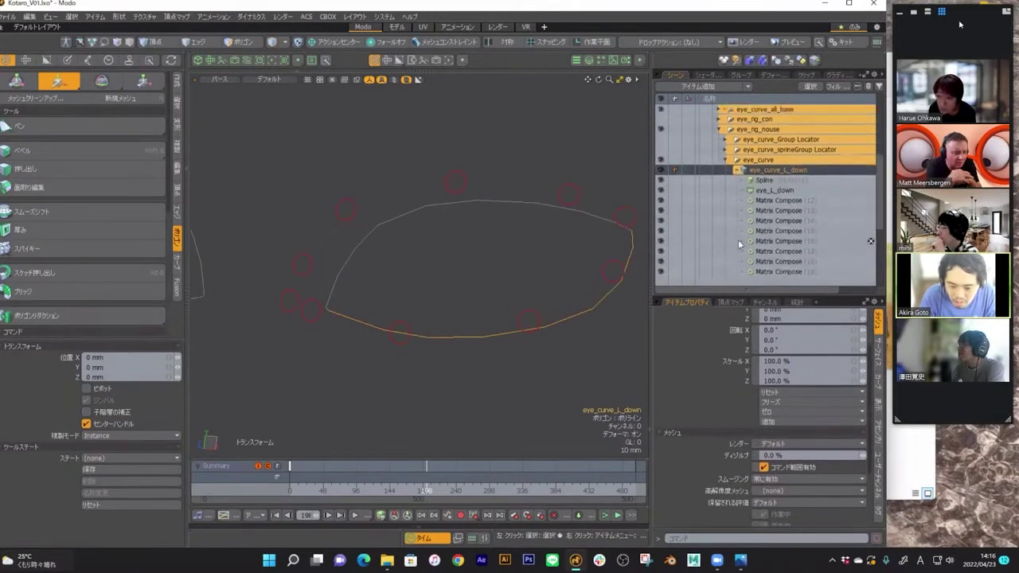
{"action": "left_click", "coordinate": [737, 160]}
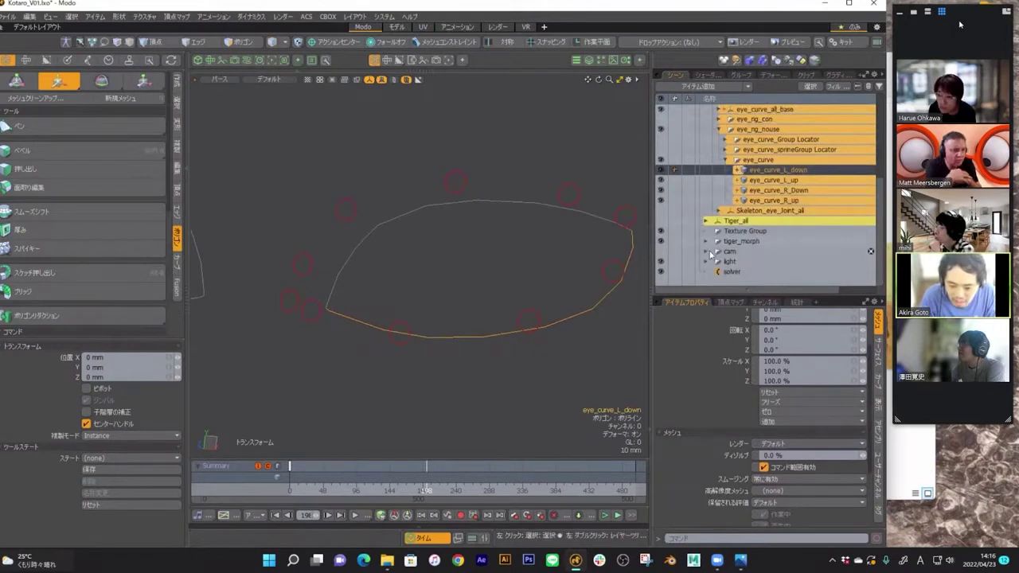
- Toggle the Tiger_all model on and off and try the eye_L_down morph's strength on the left eye's lower curve
{"action": "left_click", "coordinate": [661, 221]}
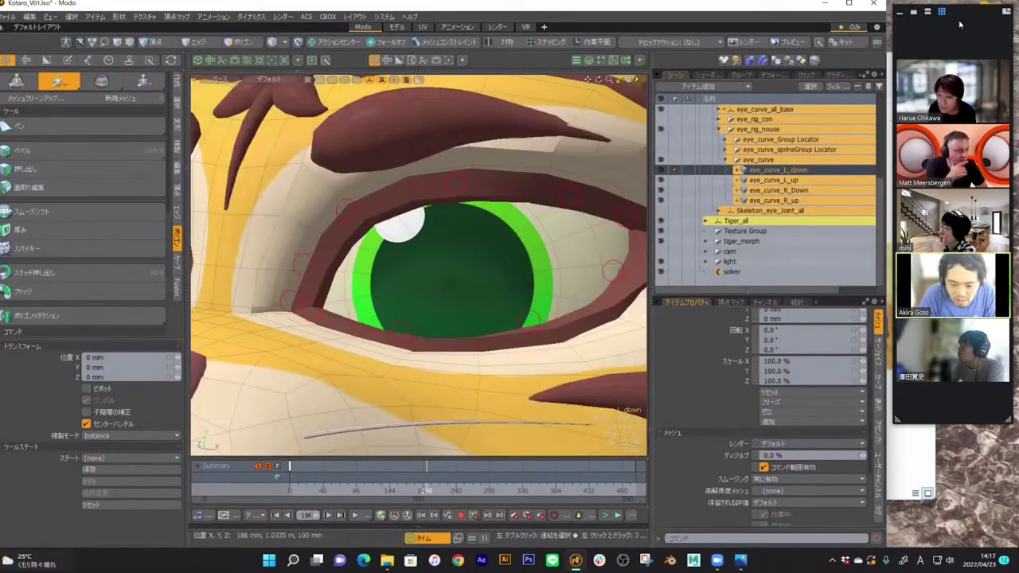
{"action": "left_click", "coordinate": [660, 221]}
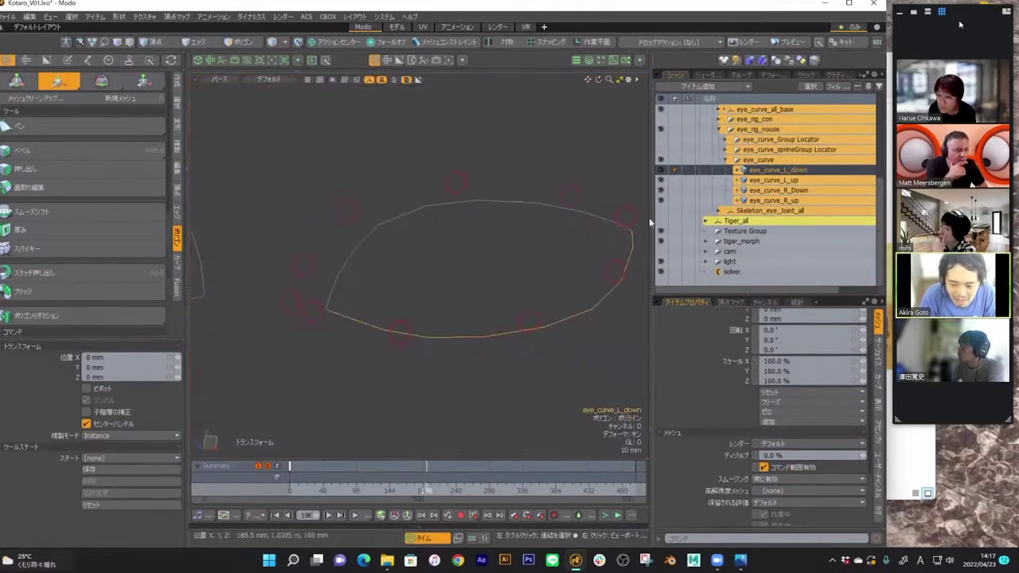
{"action": "left_click", "coordinate": [706, 242]}
{"action": "left_click", "coordinate": [771, 240]}
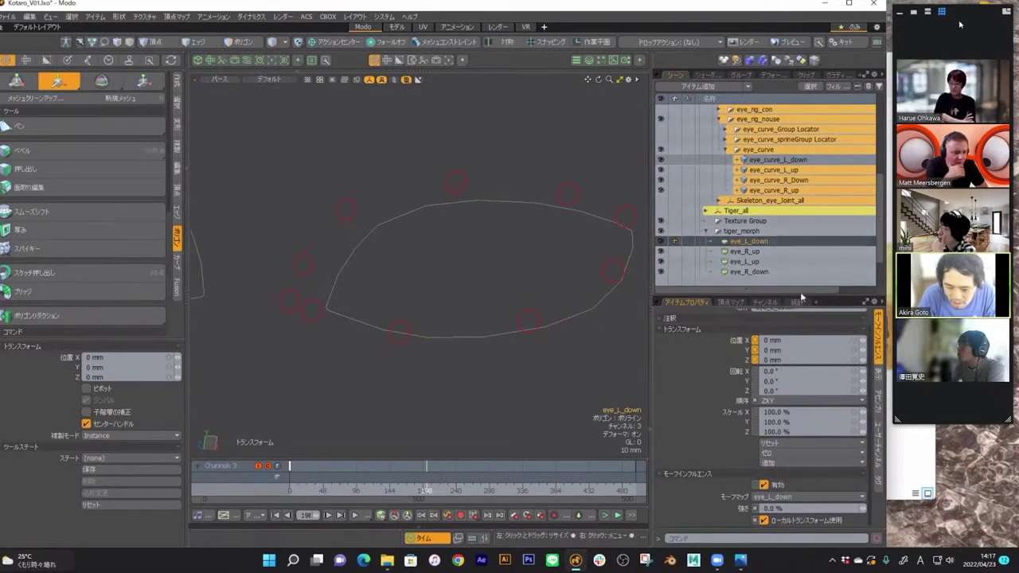
{"action": "mouse_move", "coordinate": [865, 508]}
{"action": "left_mouse_down"}
{"action": "mouse_move", "coordinate": [902, 507]}
{"action": "mouse_move", "coordinate": [873, 507]}
{"action": "left_mouse_up"}
{"action": "left_click", "coordinate": [505, 333]}
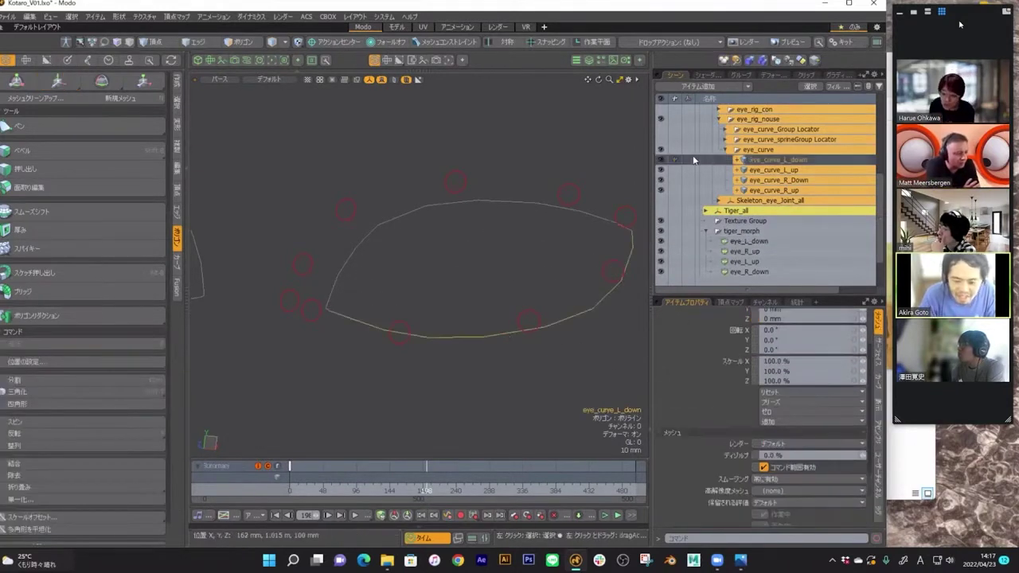
- Collapse the eye_curve group and show Skeleton_eye_Joint_all around the left eye's curves
{"action": "left_click", "coordinate": [724, 148]}
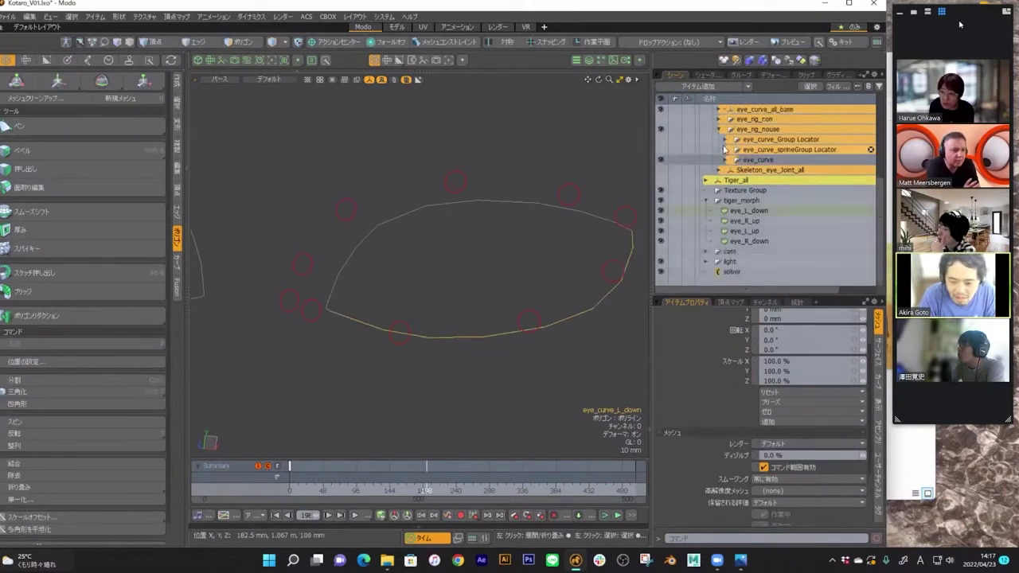
{"action": "left_click", "coordinate": [661, 170]}
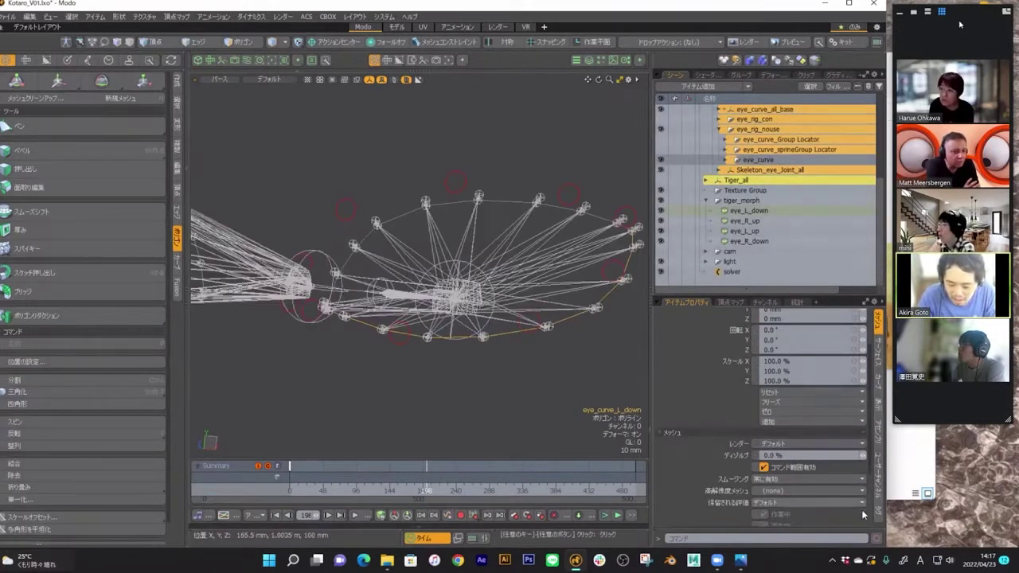
{"action": "scroll", "coordinate": [796, 414], "scroll_direction": "down", "scroll_amount": 3}
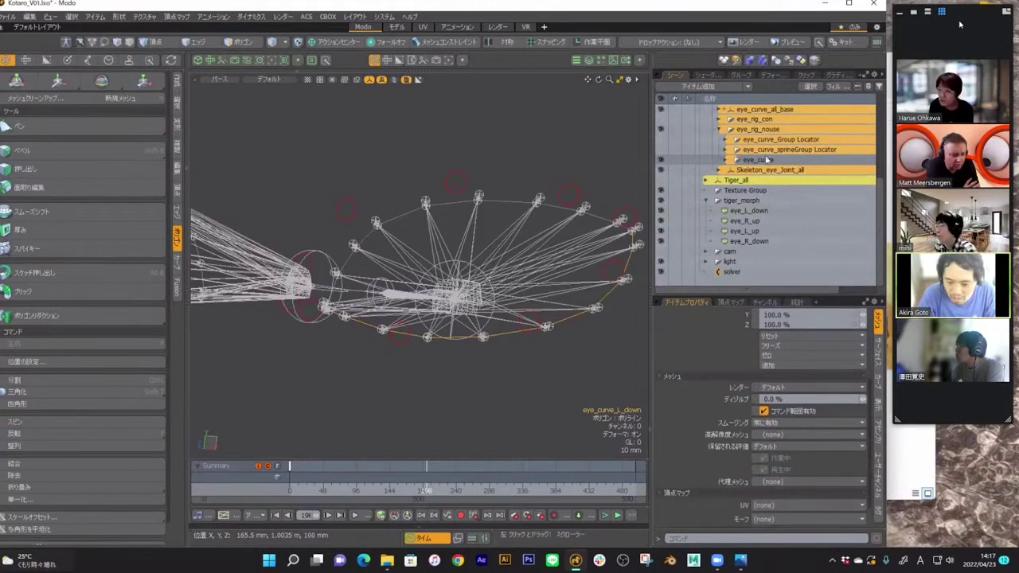
- Try varying the eye_L_down morph's strength to move the lower-lid joints, and undo the change
{"action": "left_click", "coordinate": [746, 211]}
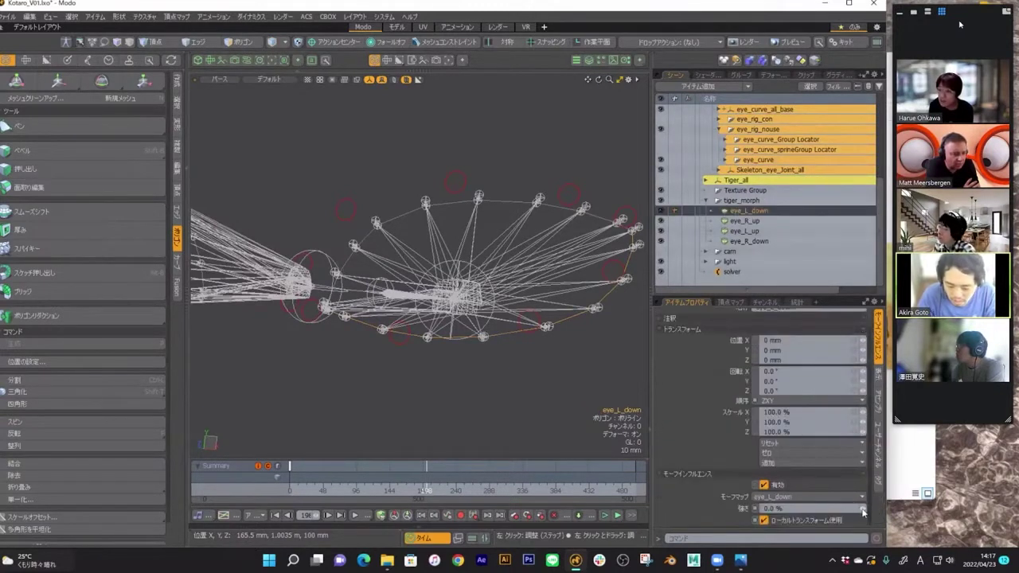
{"action": "mouse_move", "coordinate": [862, 508]}
{"action": "left_mouse_down"}
{"action": "mouse_move", "coordinate": [882, 508]}
{"action": "mouse_move", "coordinate": [872, 508]}
{"action": "left_mouse_up"}
{"action": "left_click_drag", "start_coordinate": [550, 268], "coordinate": [485, 273], "text": "alt"}
{"action": "left_click_drag", "start_coordinate": [865, 510], "coordinate": [865, 511]}
{"action": "key", "text": "ctrl+z"}
- Select the left eye's lower and upper curves and examine how the joints follow them, finishing with only eye_curve_L_down selected
{"action": "left_click_drag", "start_coordinate": [437, 278], "coordinate": [492, 331], "text": "alt"}
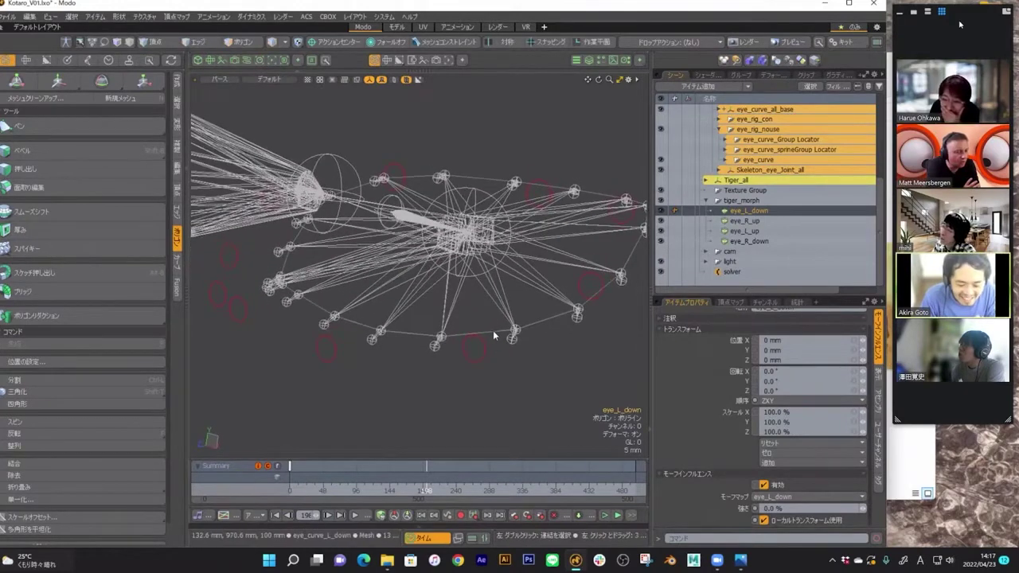
{"action": "left_click", "coordinate": [494, 330]}
{"action": "left_click", "coordinate": [473, 174], "text": "shift"}
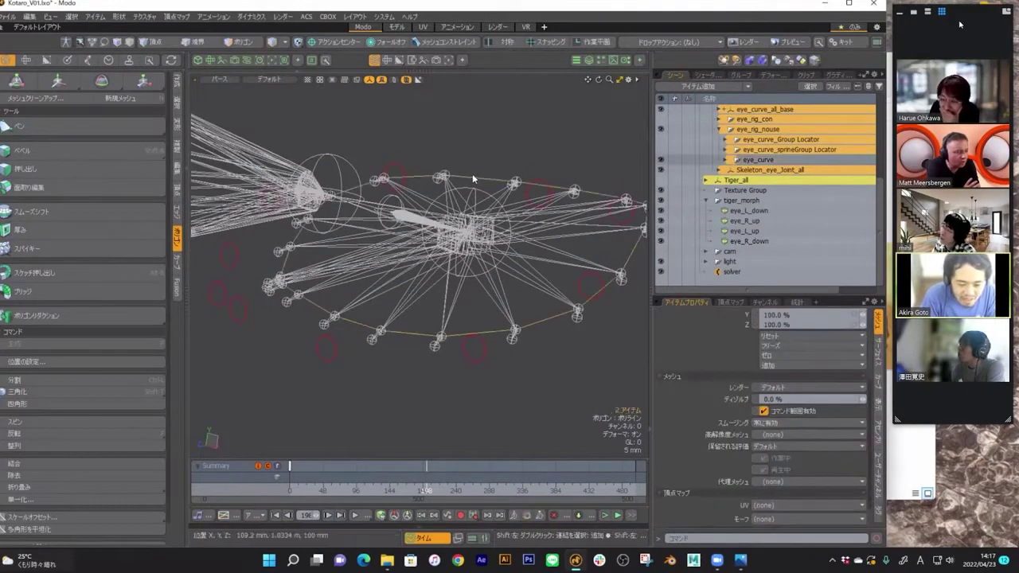
{"action": "left_click_drag", "start_coordinate": [472, 174], "coordinate": [455, 141], "text": "alt"}
{"action": "left_click", "coordinate": [468, 175]}
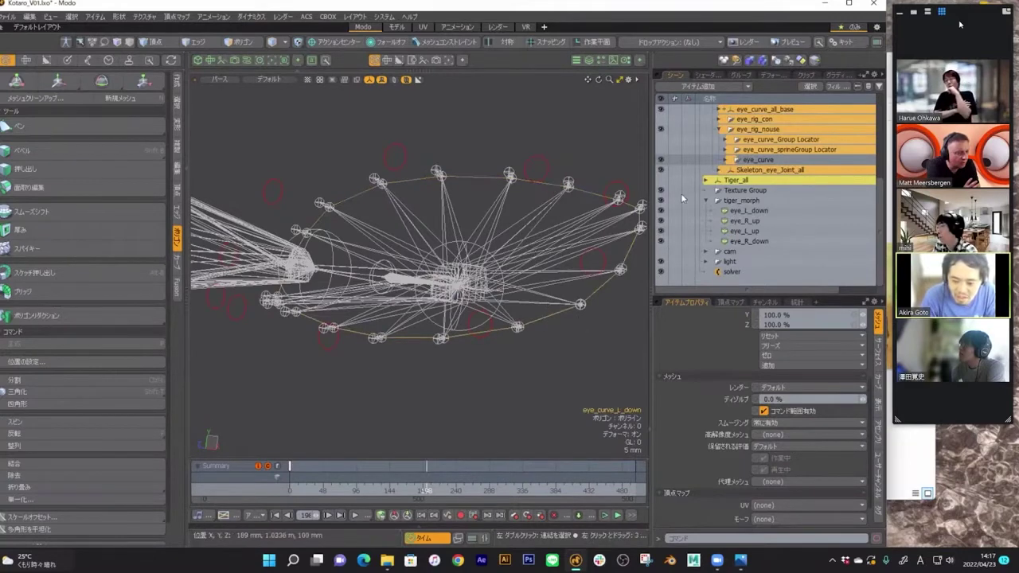
- Set the strength of both the eye_L_down and eye_L_up morphs to 50%
{"action": "left_click", "coordinate": [752, 211]}
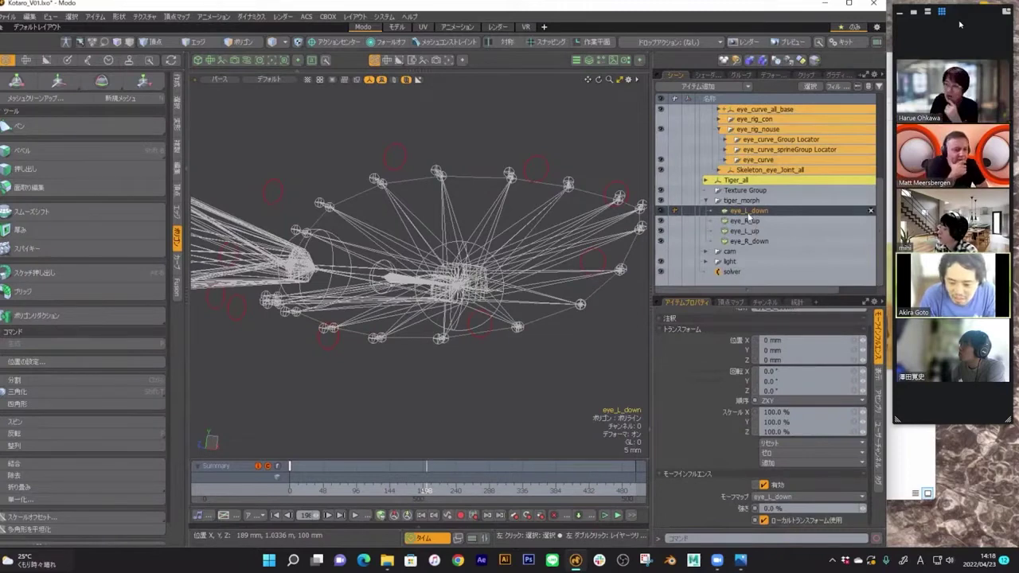
{"action": "left_click", "coordinate": [790, 510]}
{"action": "type", "text": "50"}
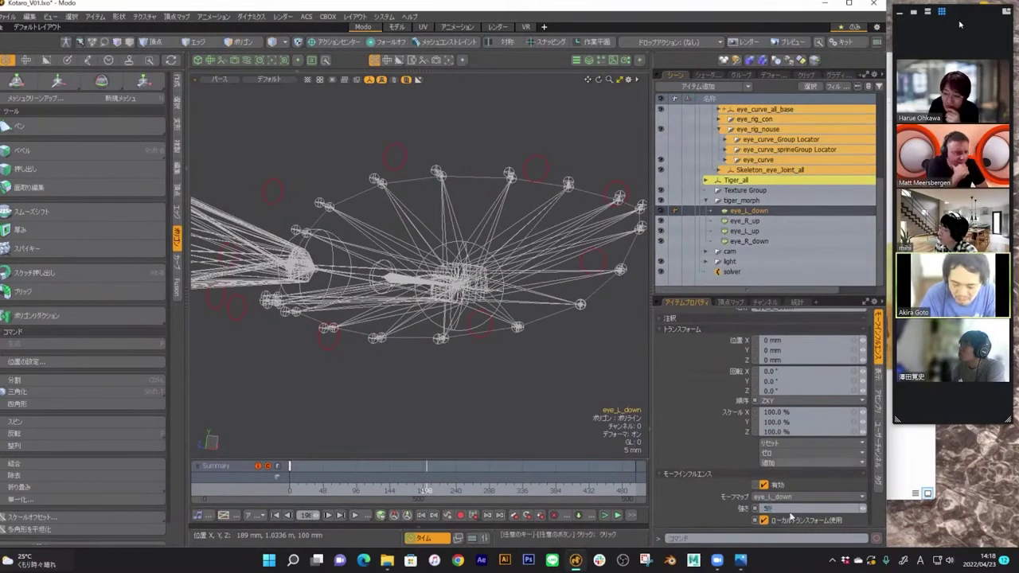
{"action": "key", "text": "Return"}
{"action": "left_click", "coordinate": [752, 231]}
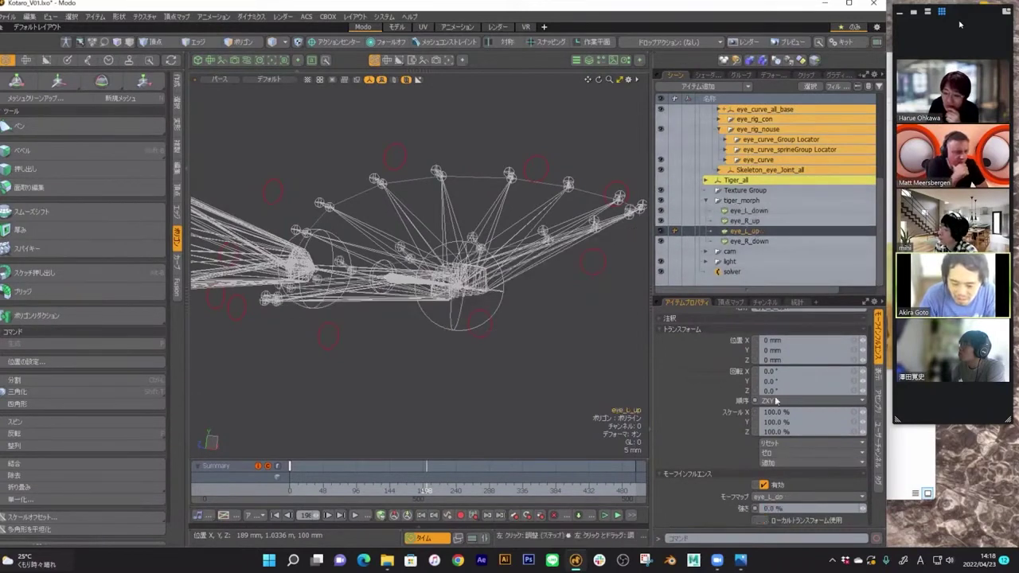
{"action": "left_click", "coordinate": [786, 508]}
{"action": "key", "text": "Return"}
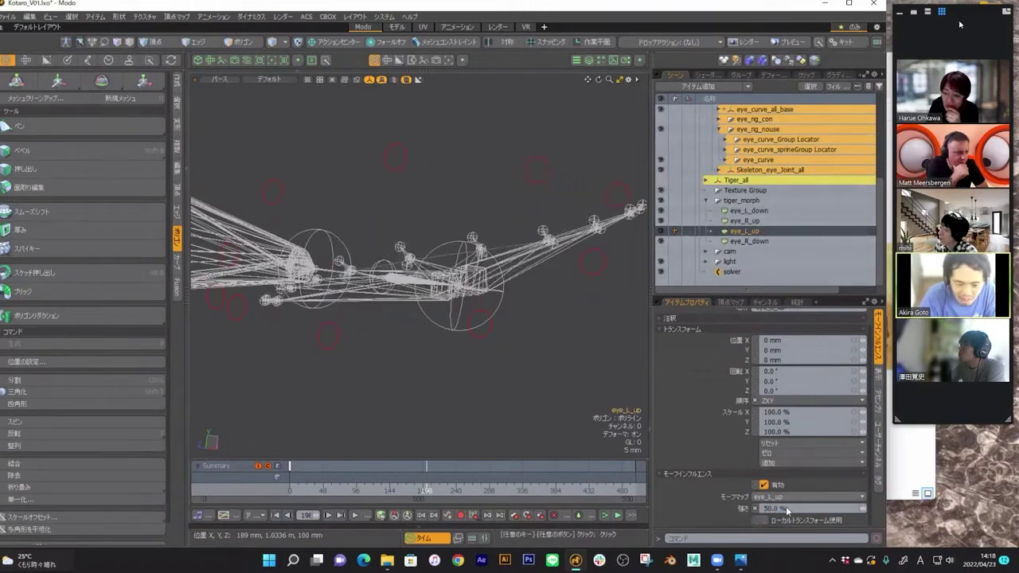
- Show the Tiger_all model to examine the left eyelids together with the joint rig
{"action": "left_click_drag", "start_coordinate": [552, 244], "coordinate": [470, 210], "text": "alt"}
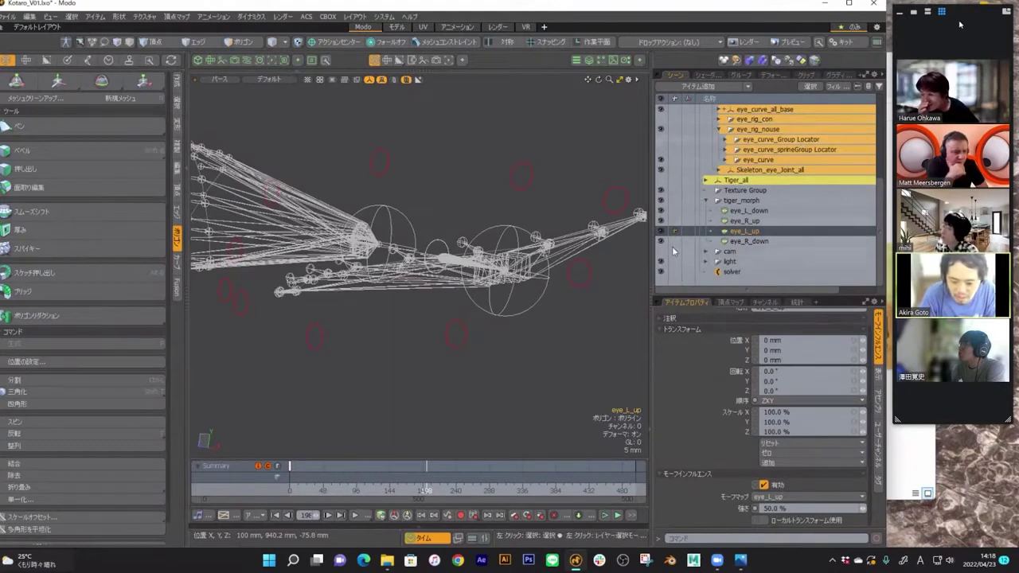
{"action": "scroll", "coordinate": [696, 247], "scroll_direction": "up", "scroll_amount": 4}
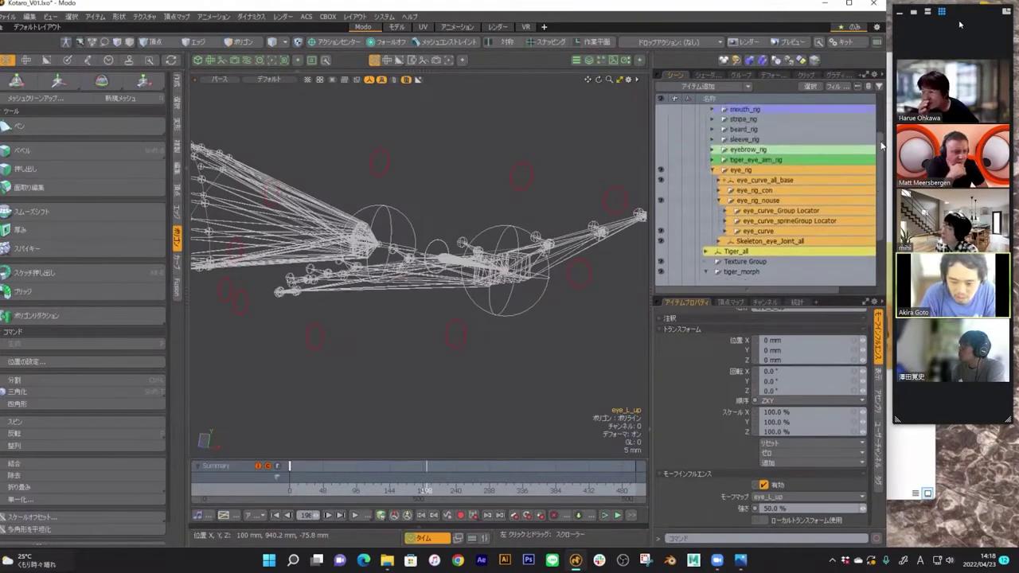
{"action": "left_click", "coordinate": [660, 259]}
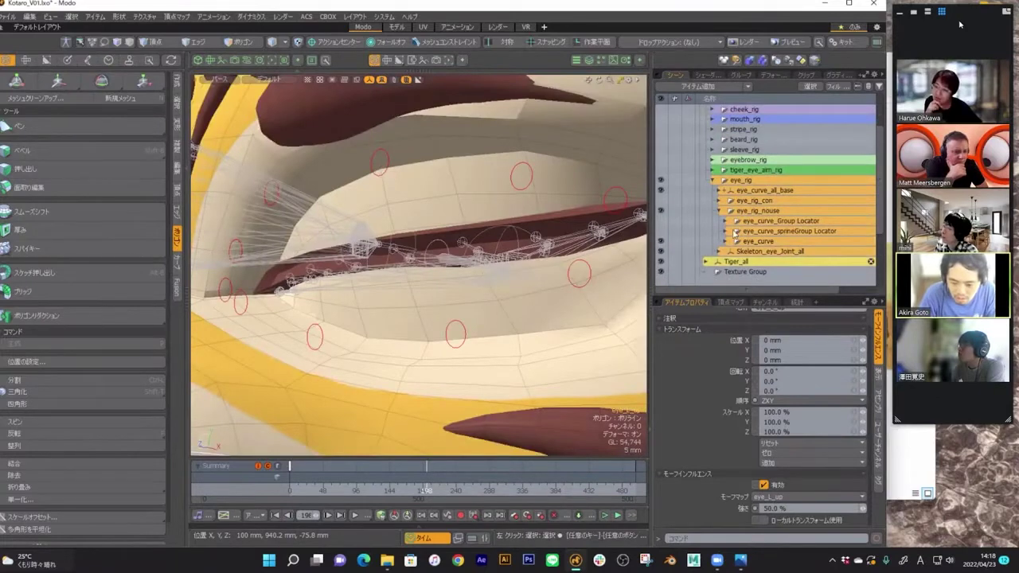
- Open the graph editor for the eye_L_down and eye_L_up morphs, try lowering the eye_L_up strength key, and undo it
{"action": "scroll", "coordinate": [737, 231], "scroll_direction": "down", "scroll_amount": 4}
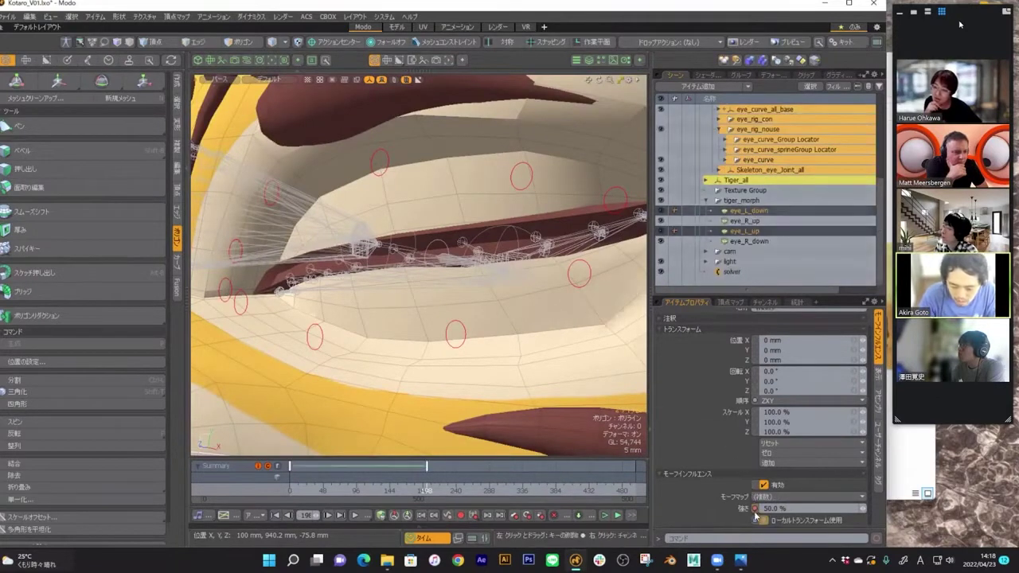
{"action": "left_click", "coordinate": [224, 515]}
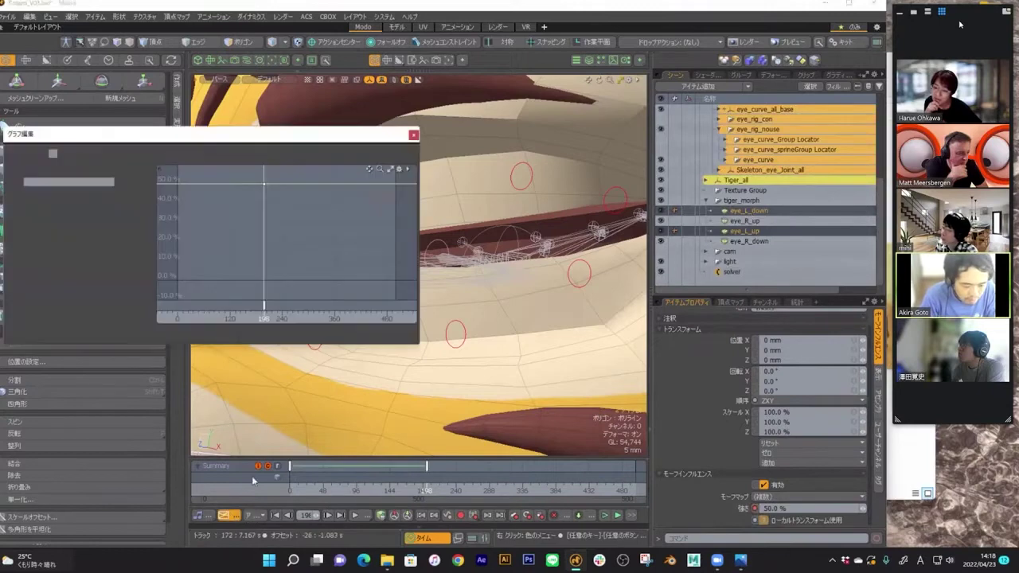
{"action": "left_click_drag", "start_coordinate": [277, 200], "coordinate": [277, 200]}
{"action": "left_click_drag", "start_coordinate": [264, 175], "coordinate": [267, 225], "text": "alt"}
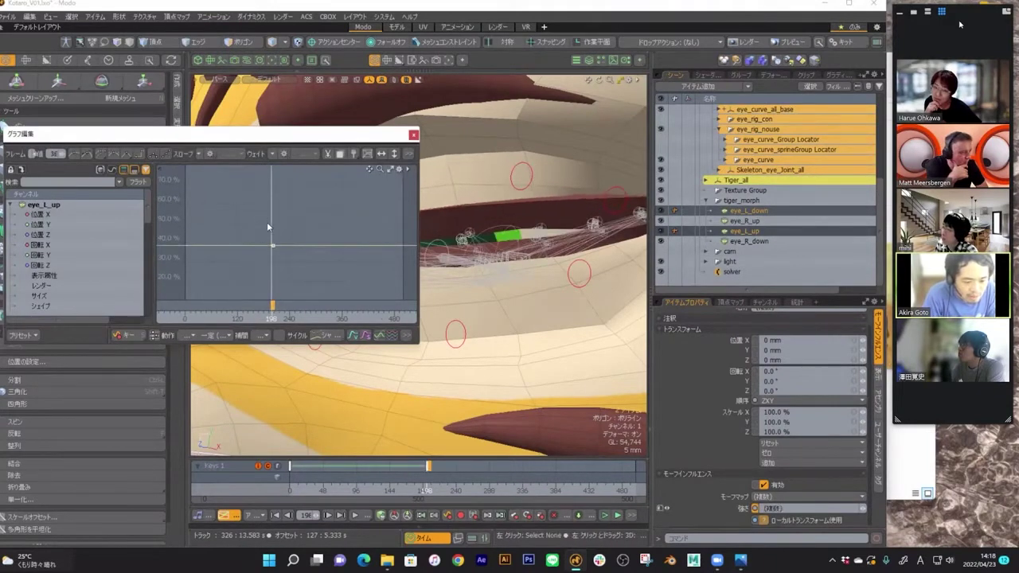
{"action": "key", "text": "ctrl+z"}
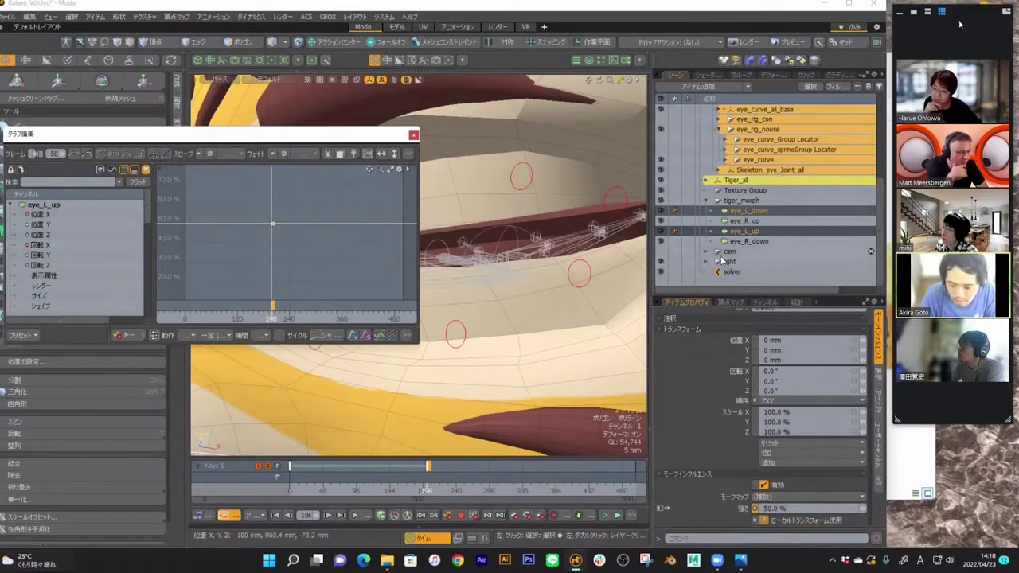
- Filter the graph editor's channel list down to strength and select that channel for both eye_L_down and eye_L_up
{"action": "left_click", "coordinate": [742, 232]}
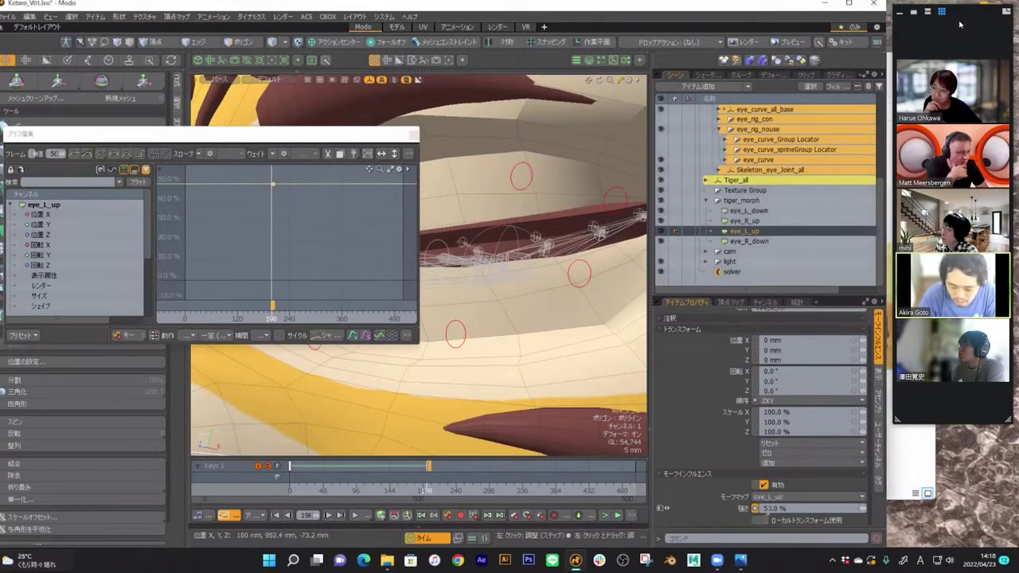
{"action": "left_click", "coordinate": [758, 212]}
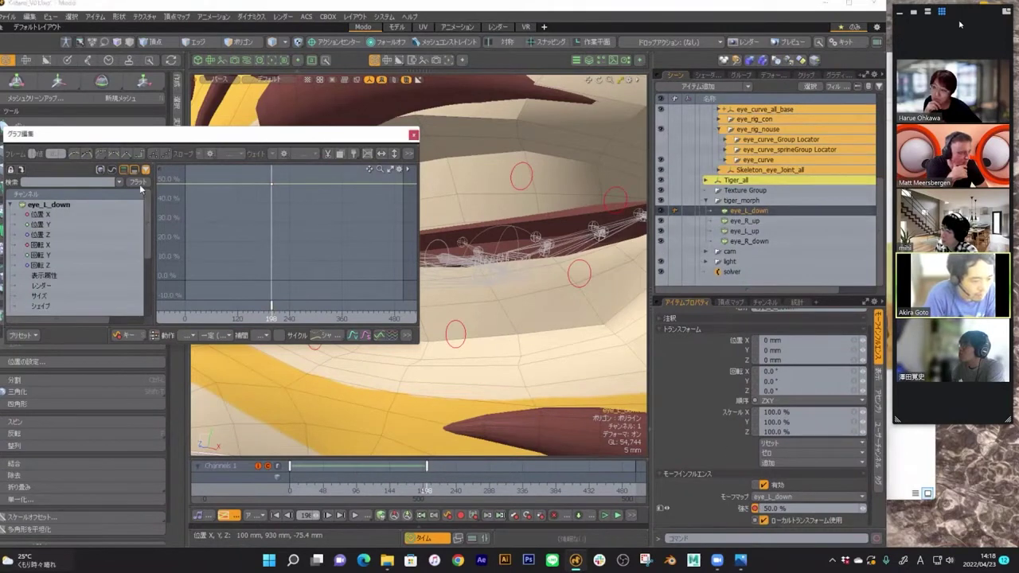
{"action": "left_click", "coordinate": [112, 171]}
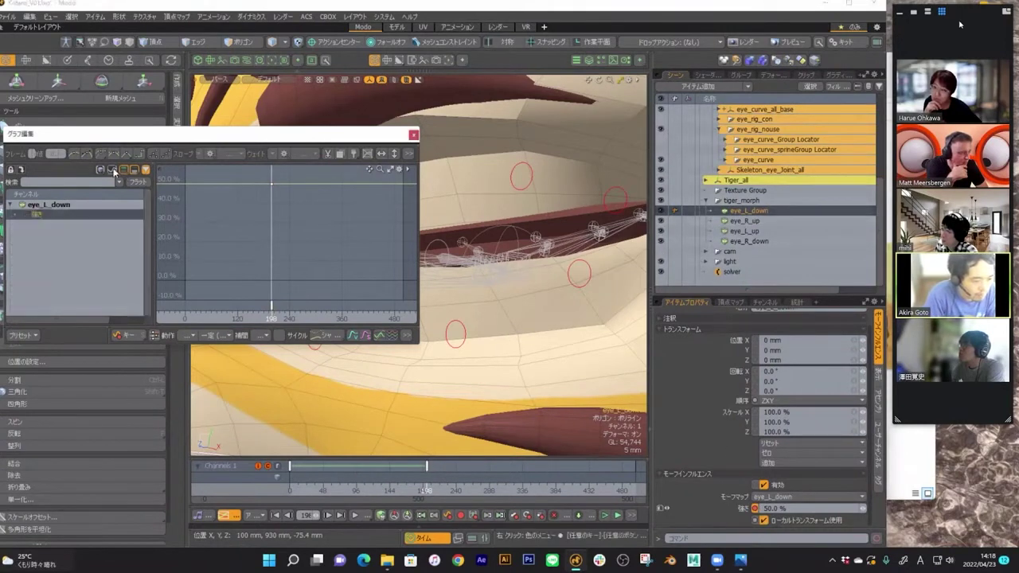
{"action": "left_click", "coordinate": [737, 232], "text": "ctrl"}
{"action": "left_click", "coordinate": [51, 214], "text": "ctrl"}
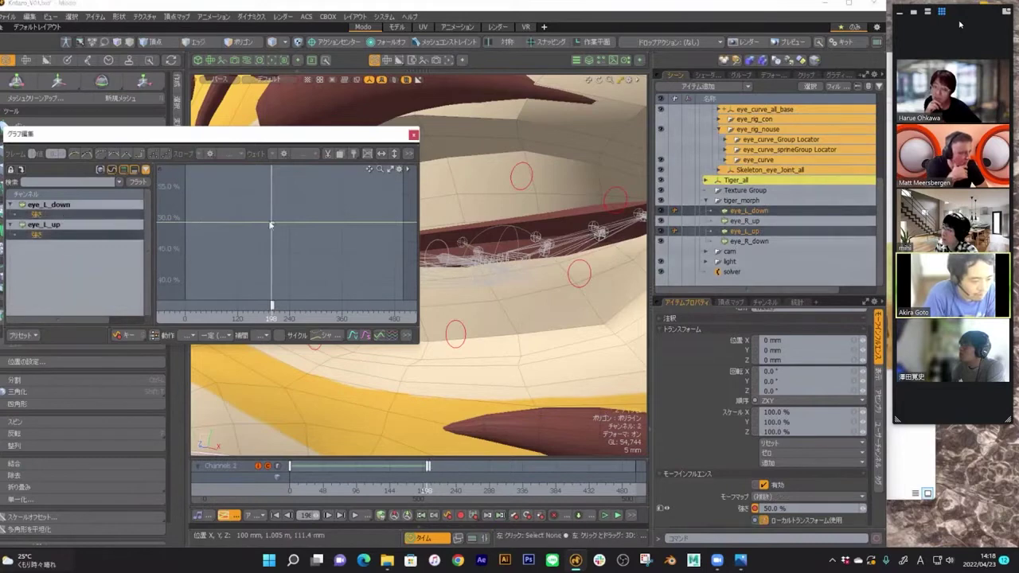
- Lower only the eye_L_up strength key to about 40% in the graph editor
{"action": "mouse_move", "coordinate": [284, 219]}
{"action": "left_mouse_down"}
{"action": "mouse_move", "coordinate": [277, 238]}
{"action": "mouse_move", "coordinate": [286, 214]}
{"action": "left_mouse_up"}
{"action": "scroll", "coordinate": [305, 201], "scroll_direction": "up", "scroll_amount": 3}
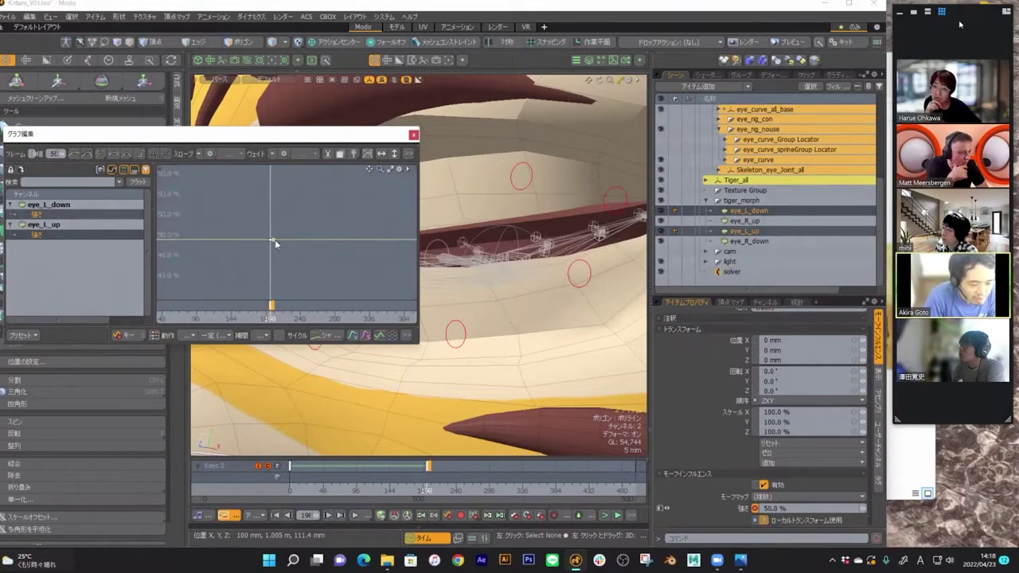
{"action": "left_click", "coordinate": [50, 236]}
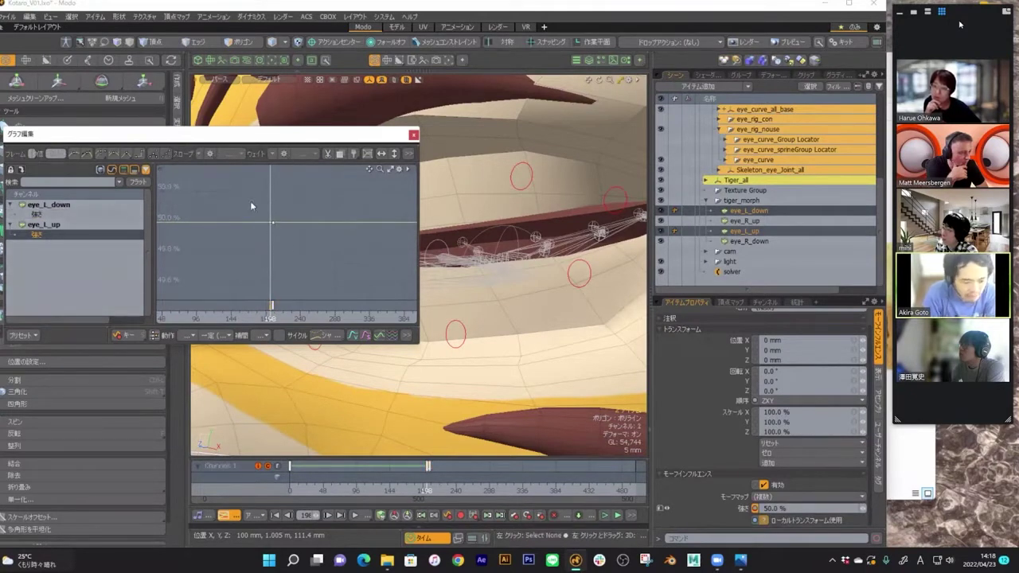
{"action": "left_click_drag", "start_coordinate": [272, 222], "coordinate": [269, 299]}
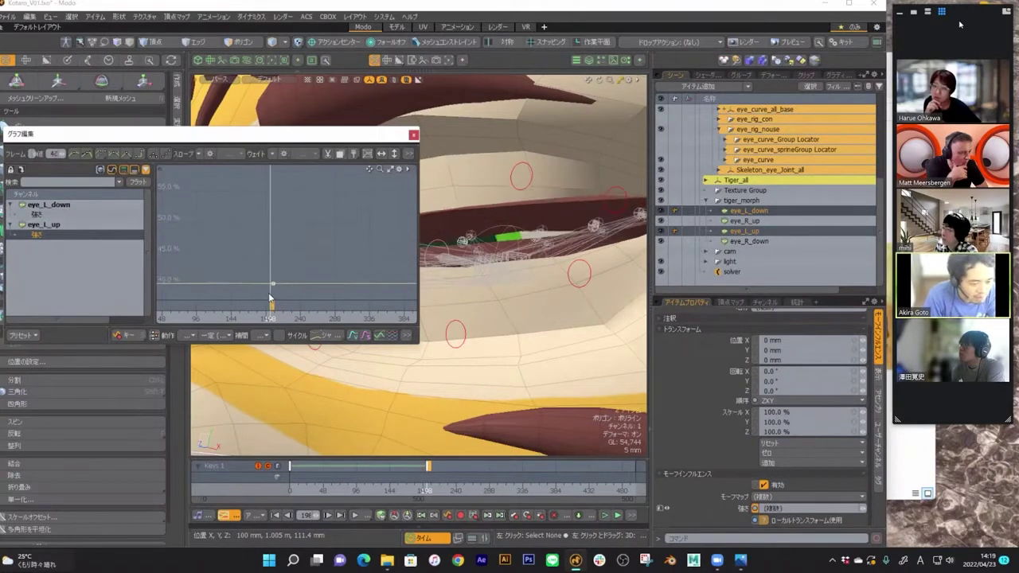
- Raise the eye_L_down strength key to about 60%, try lowering it again, and undo that last change
{"action": "left_click", "coordinate": [44, 214]}
{"action": "left_click_drag", "start_coordinate": [287, 211], "coordinate": [287, 212]}
{"action": "left_click_drag", "start_coordinate": [276, 195], "coordinate": [289, 232], "text": "alt"}
{"action": "left_click_drag", "start_coordinate": [518, 220], "coordinate": [427, 307], "text": "ctrl+alt"}
{"action": "left_click_drag", "start_coordinate": [476, 246], "coordinate": [518, 241], "text": "ctrl+alt"}
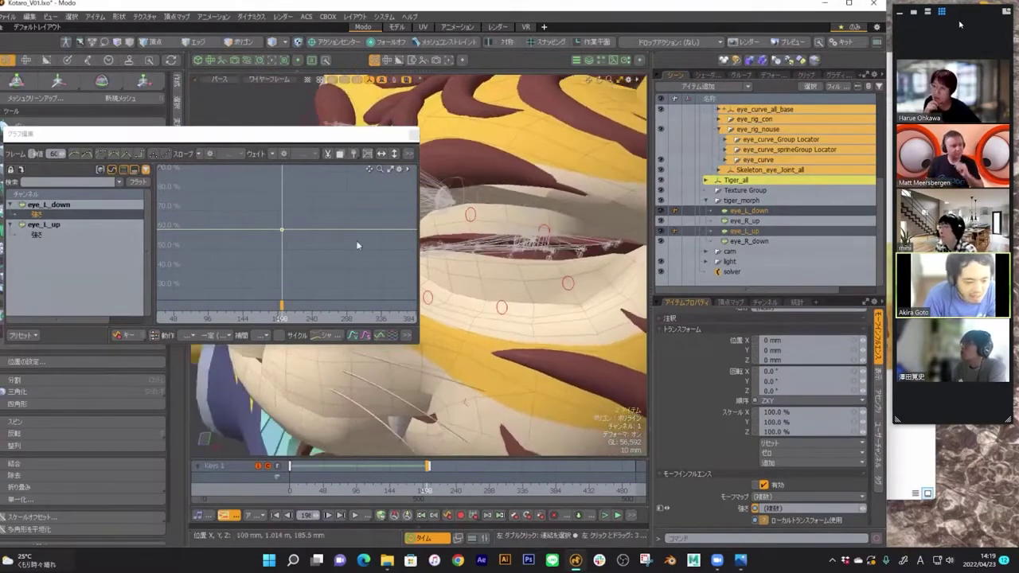
{"action": "left_click_drag", "start_coordinate": [268, 205], "coordinate": [263, 259]}
{"action": "key", "text": "ctrl+z"}
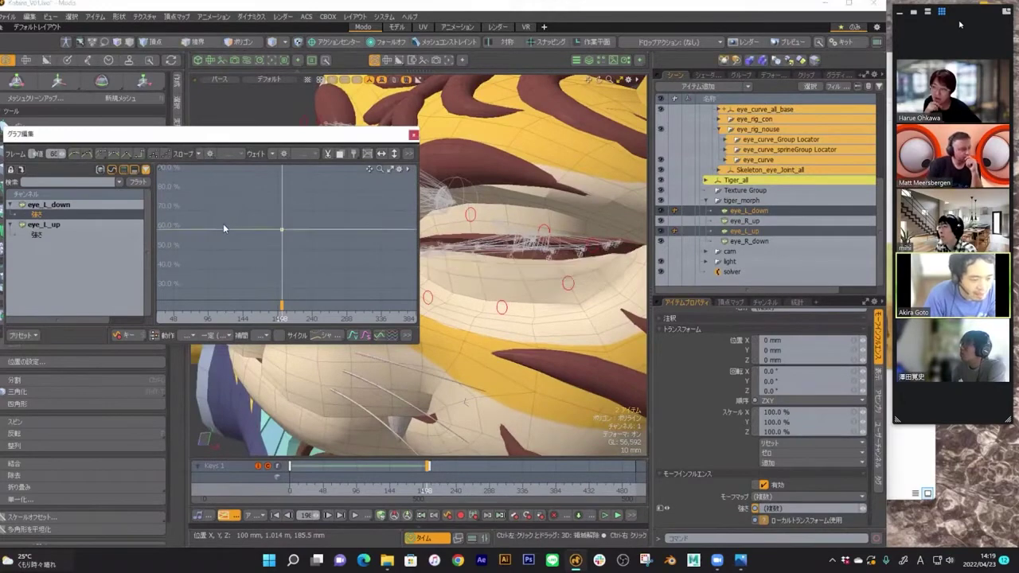
- Toggle the Tiger_all model off and on, and activate the Move tool on the eye_curve_L_ctl05 eyelid control
{"action": "left_click_drag", "start_coordinate": [517, 271], "coordinate": [614, 389], "text": "alt"}
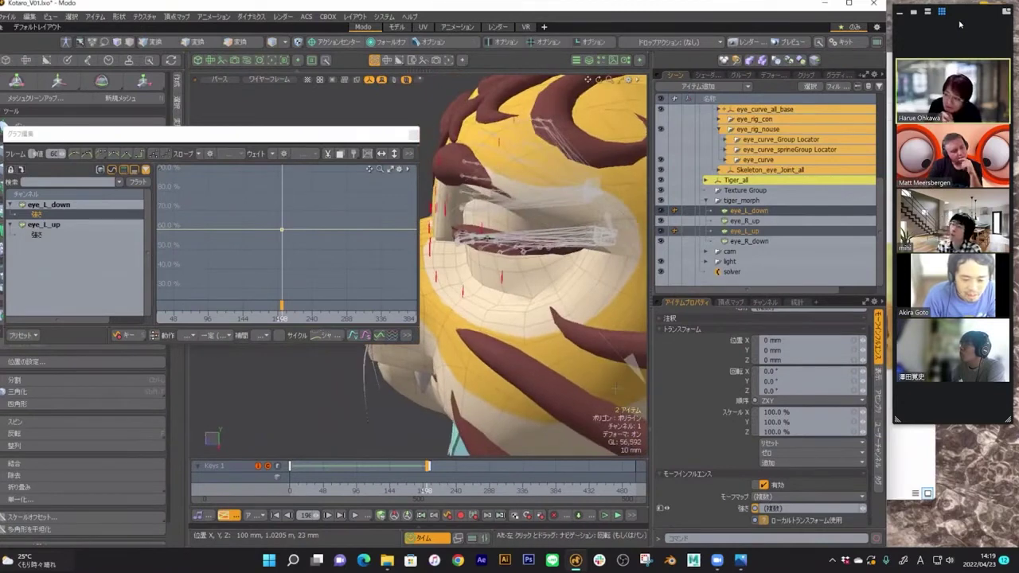
{"action": "left_click", "coordinate": [660, 180]}
{"action": "left_click", "coordinate": [660, 179]}
{"action": "left_click_drag", "start_coordinate": [430, 226], "coordinate": [497, 235], "text": "alt"}
{"action": "left_click", "coordinate": [490, 203]}
{"action": "key", "text": "w"}
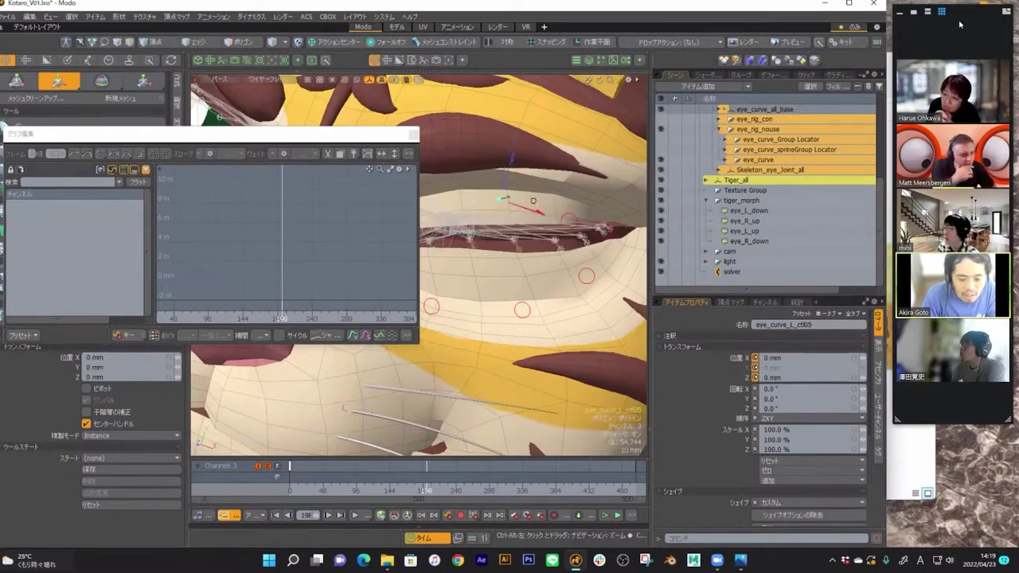
{"action": "mouse_move", "coordinate": [525, 192]}
{"action": "left_mouse_down", "text": "ctrl+alt"}
{"action": "mouse_move", "coordinate": [514, 239]}
{"action": "mouse_move", "coordinate": [521, 186]}
{"action": "left_mouse_up", "text": "ctrl+alt"}
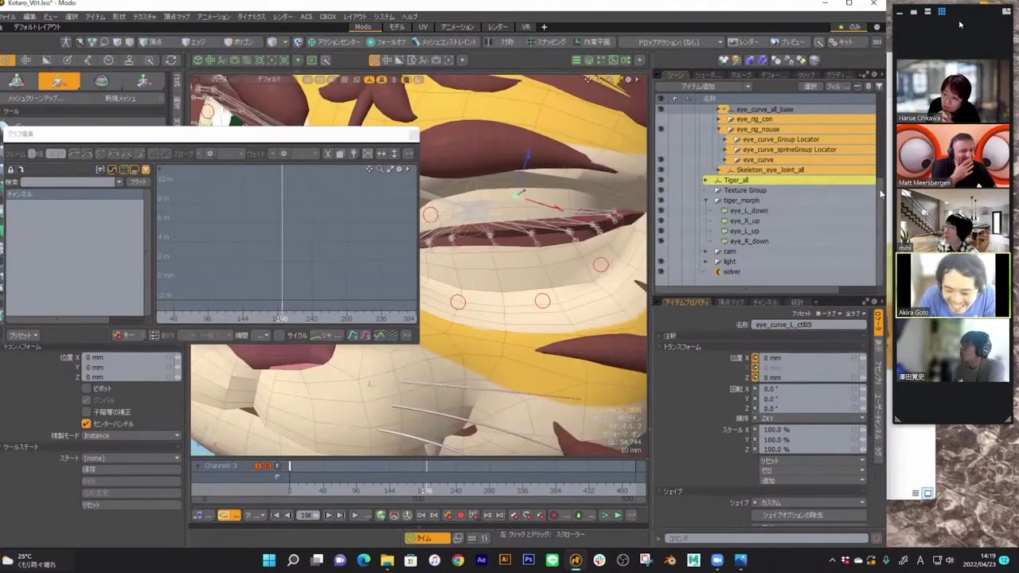
{"action": "mouse_move", "coordinate": [879, 193]}
{"action": "left_mouse_down"}
{"action": "mouse_move", "coordinate": [880, 182]}
{"action": "mouse_move", "coordinate": [880, 193]}
{"action": "left_mouse_up"}
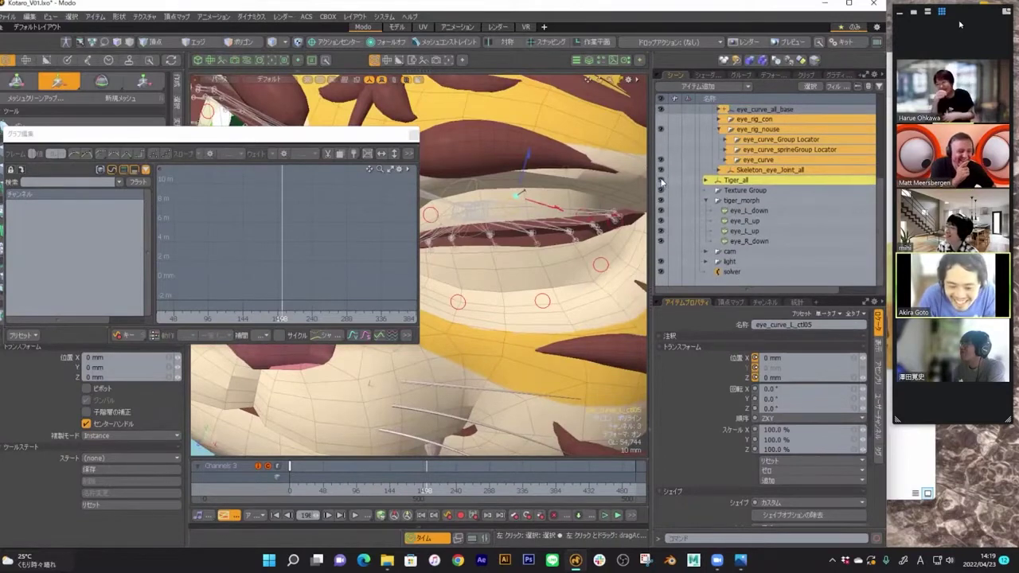
- Hide the Tiger_all model and select the eye_curve group to examine the left eyelid curves and joint rig
{"action": "left_click", "coordinate": [661, 181]}
{"action": "left_click_drag", "start_coordinate": [522, 265], "coordinate": [540, 176], "text": "alt"}
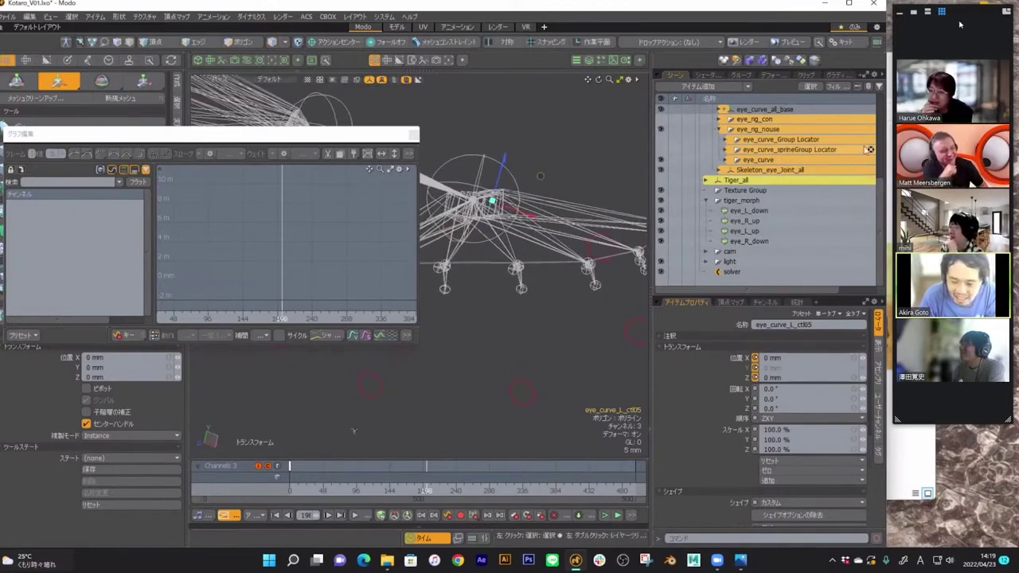
{"action": "left_click", "coordinate": [740, 160]}
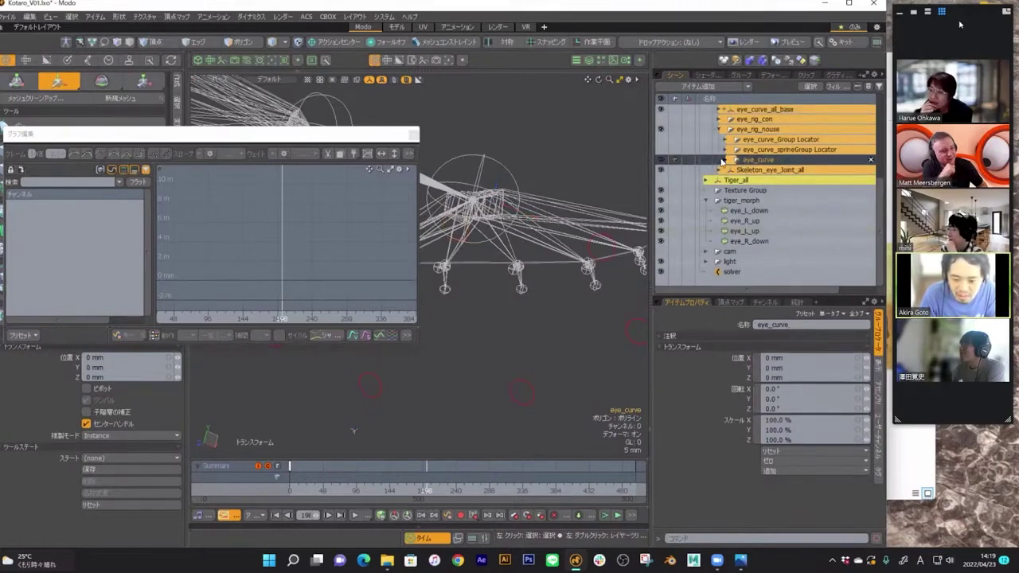
{"action": "left_click_drag", "start_coordinate": [578, 196], "coordinate": [580, 208], "text": "alt+shift"}
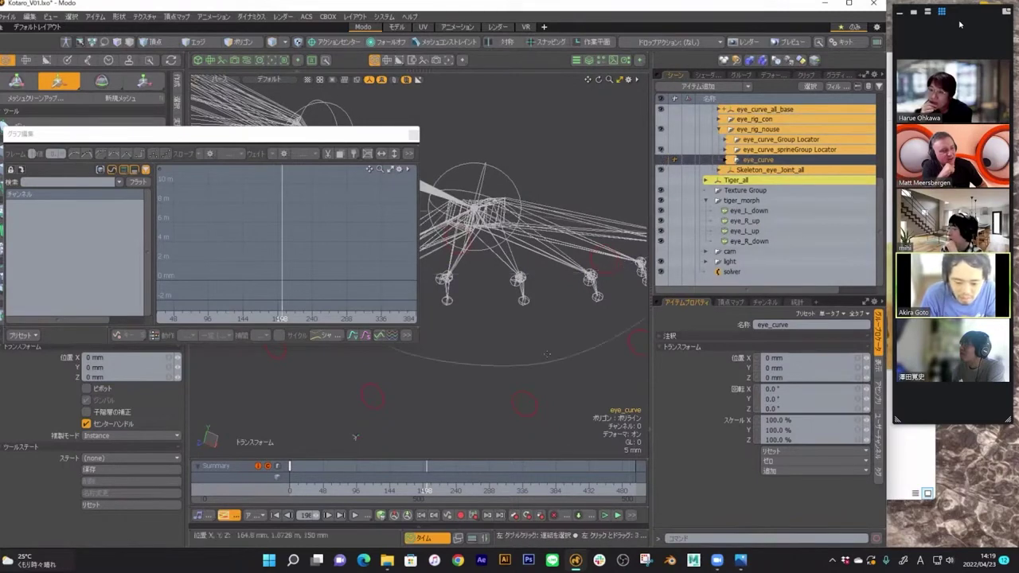
{"action": "left_click", "coordinate": [554, 359]}
{"action": "left_click_drag", "start_coordinate": [553, 332], "coordinate": [504, 248], "text": "ctrl+alt"}
- Try moving the eye_curve_L_ctl05 control upward to bend the upper eyelid curve, and undo the move
{"action": "key", "text": "Up"}
{"action": "key", "text": "y"}
{"action": "key", "text": "q"}
{"action": "left_click", "coordinate": [535, 219]}
{"action": "left_click", "coordinate": [504, 248]}
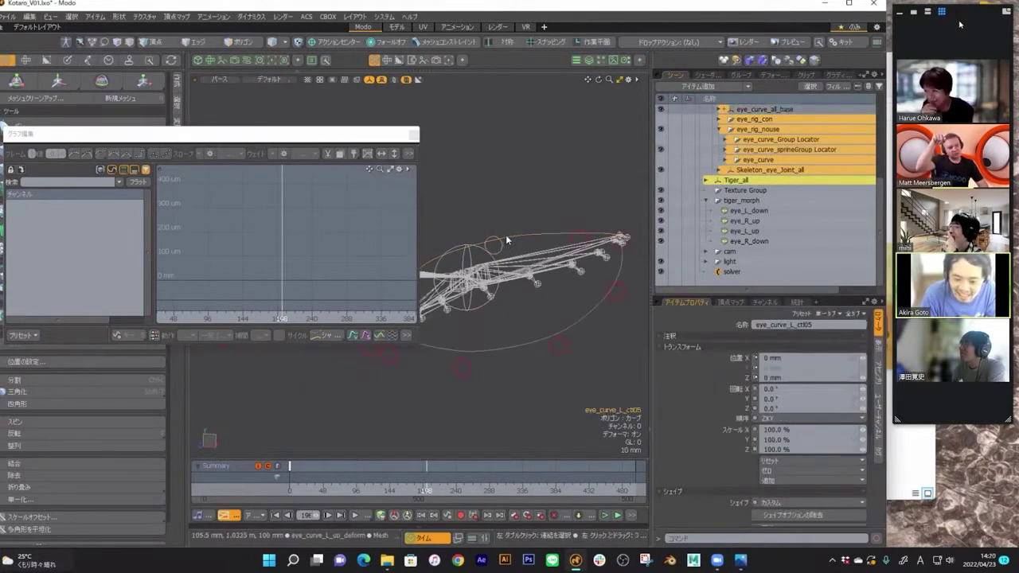
{"action": "key", "text": "w"}
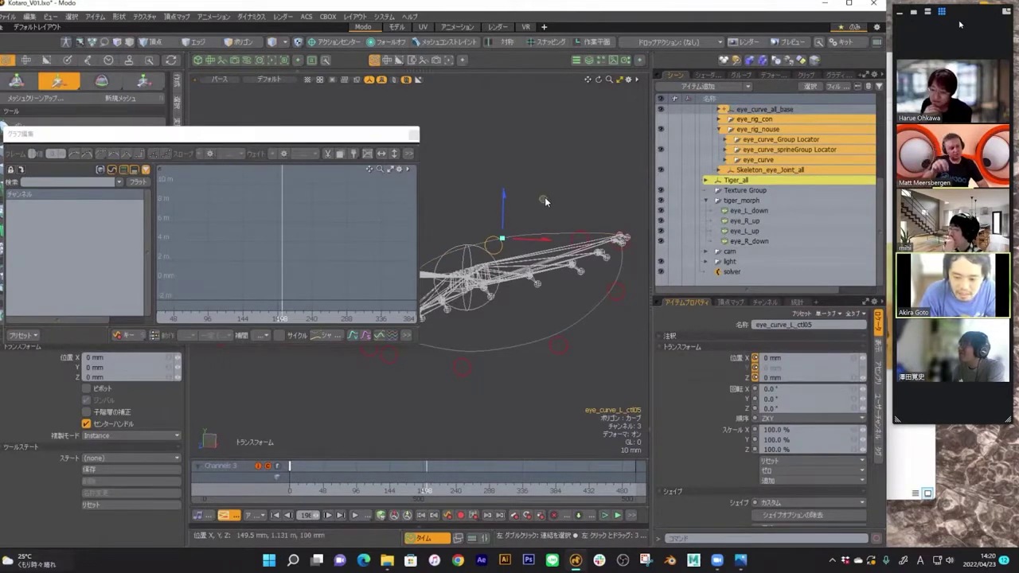
{"action": "left_click_drag", "start_coordinate": [541, 197], "coordinate": [534, 135]}
{"action": "left_click_drag", "start_coordinate": [541, 197], "coordinate": [507, 222], "text": "alt"}
{"action": "key", "text": "ctrl+z"}
{"action": "key", "text": "q"}
{"action": "left_click_drag", "start_coordinate": [521, 187], "coordinate": [525, 248], "text": "alt"}
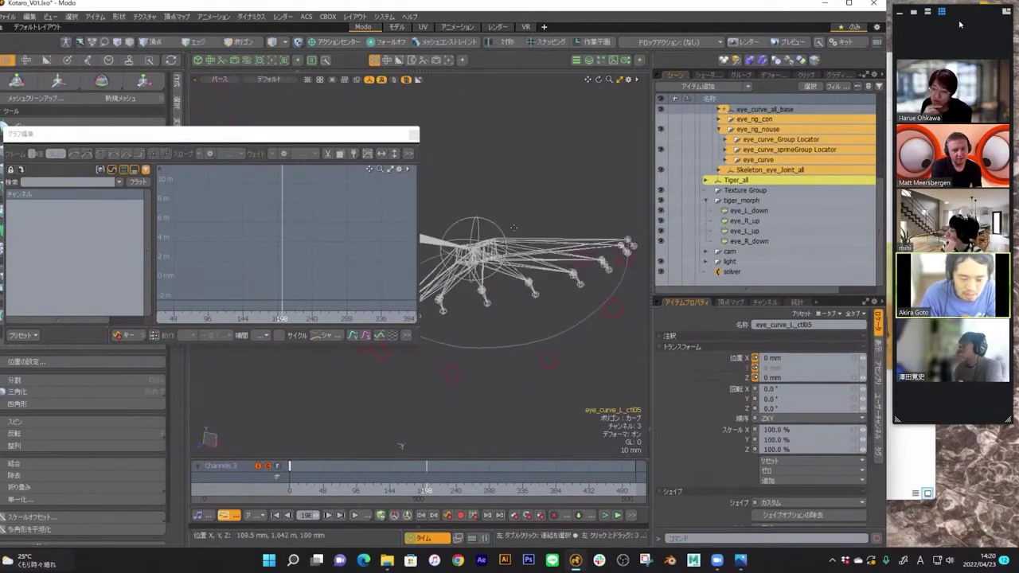
- Move eye_curve_L_ctl05 upward twice more, the second time about 44.3 mm in Z, undoing each move
{"action": "key", "text": "w"}
{"action": "left_click_drag", "start_coordinate": [541, 206], "coordinate": [533, 127]}
{"action": "key", "text": "ctrl+z"}
{"action": "left_click_drag", "start_coordinate": [509, 299], "coordinate": [517, 278], "text": "alt"}
{"action": "left_click_drag", "start_coordinate": [541, 200], "coordinate": [536, 132]}
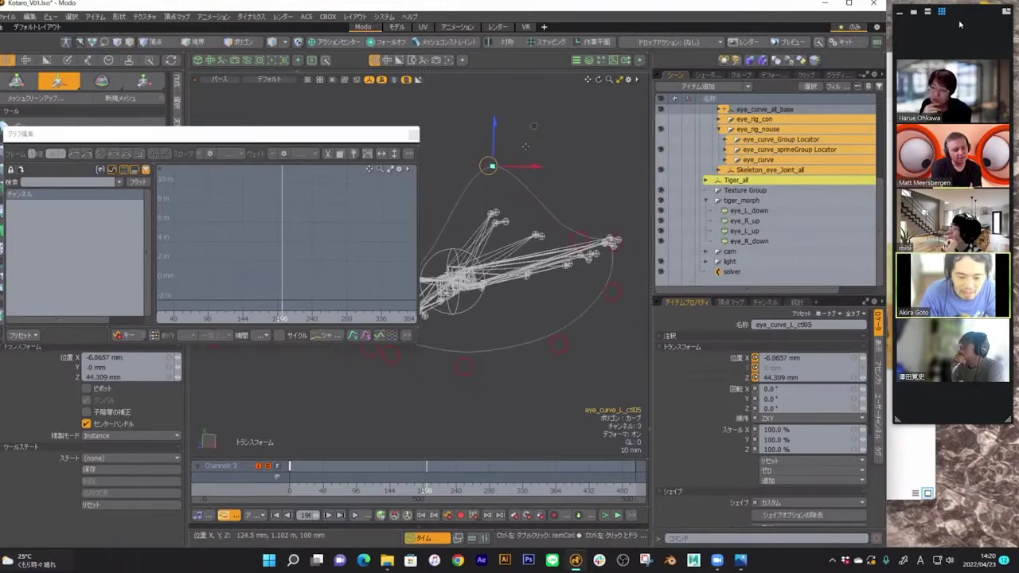
{"action": "key", "text": "ctrl+z"}
{"action": "scroll", "coordinate": [496, 170], "scroll_direction": "up", "scroll_amount": 3}
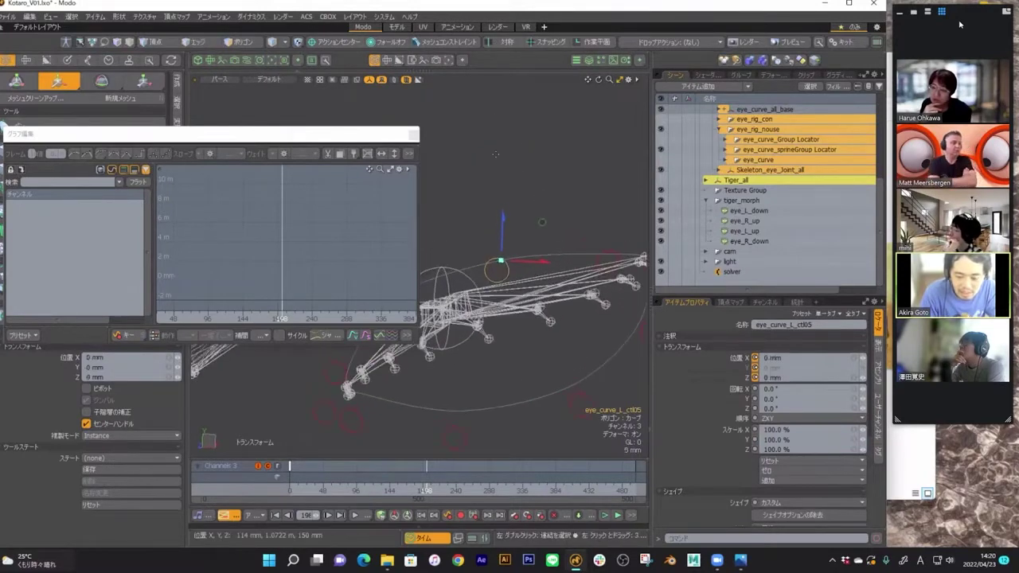
- Toggle the visibility of the groups under eye_rig_nouse and select the eye_curve_L_up curve among the left eye joints
{"action": "left_click_drag", "start_coordinate": [575, 199], "coordinate": [702, 165], "text": "alt"}
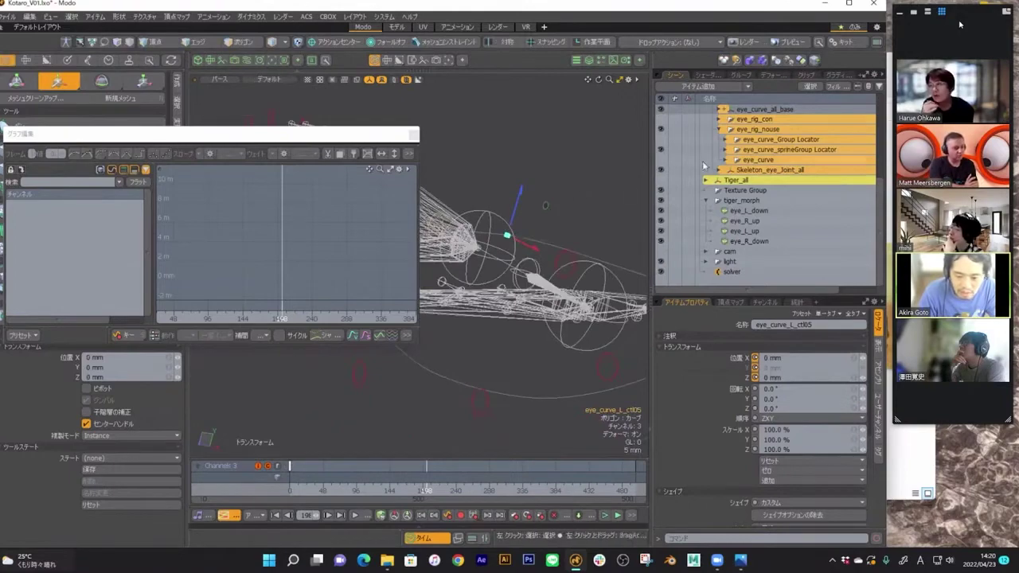
{"action": "left_click", "coordinate": [661, 150]}
{"action": "left_click", "coordinate": [661, 159]}
{"action": "left_click_drag", "start_coordinate": [605, 199], "coordinate": [507, 277], "text": "alt"}
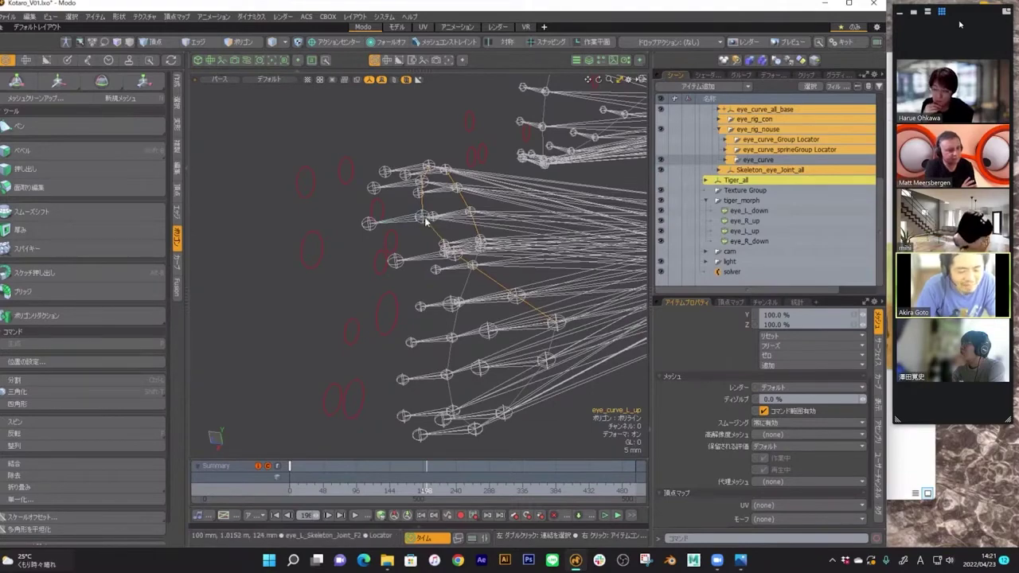
{"action": "left_click_drag", "start_coordinate": [425, 222], "coordinate": [404, 227], "text": "alt"}
{"action": "left_click", "coordinate": [379, 239]}
{"action": "left_click", "coordinate": [404, 227]}
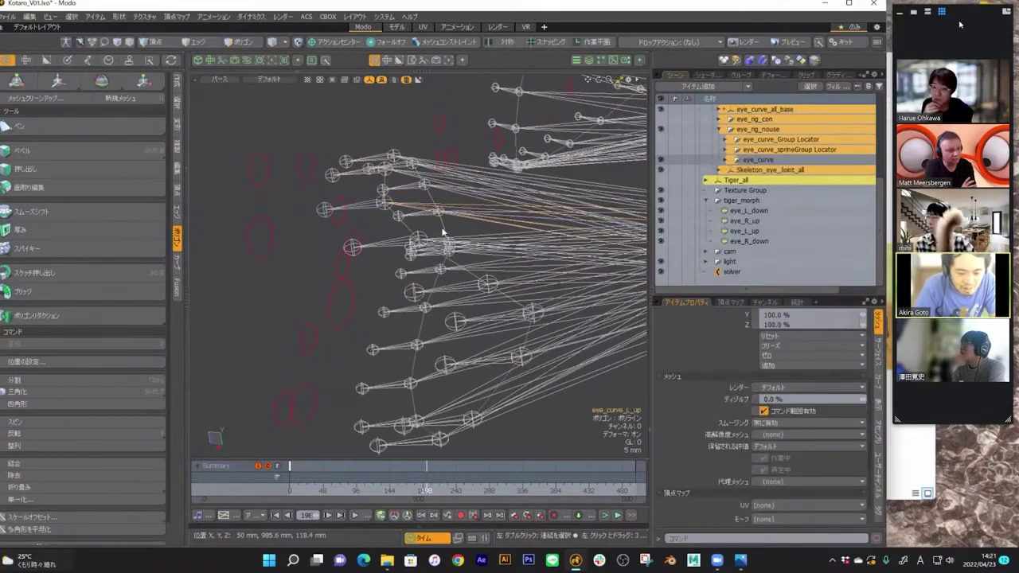
- Check the eye_L_down morph and reduce the eye_L_up morph strength to 39% to bend the upper eyelid curve
{"action": "left_click", "coordinate": [752, 211]}
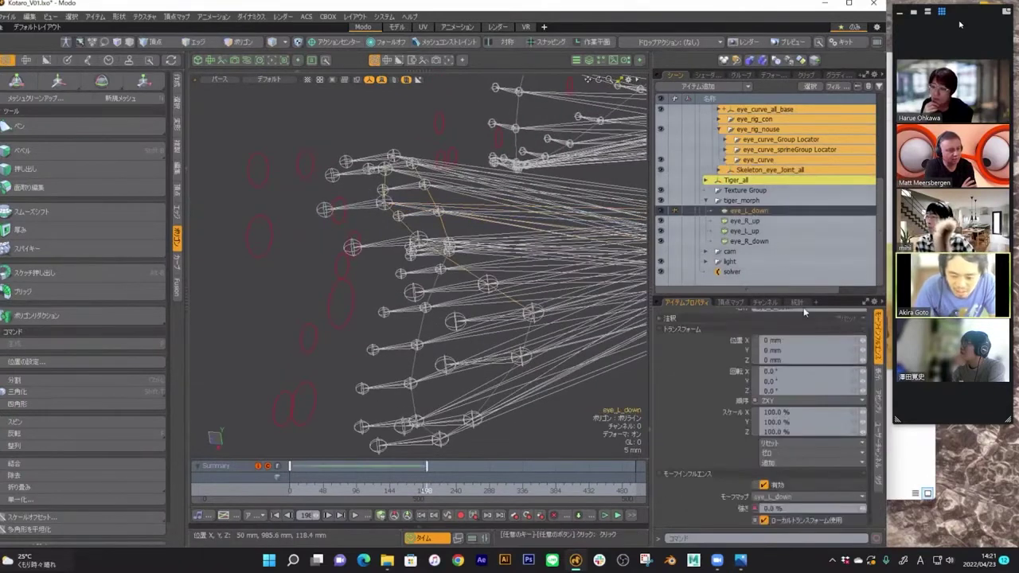
{"action": "left_click", "coordinate": [734, 230]}
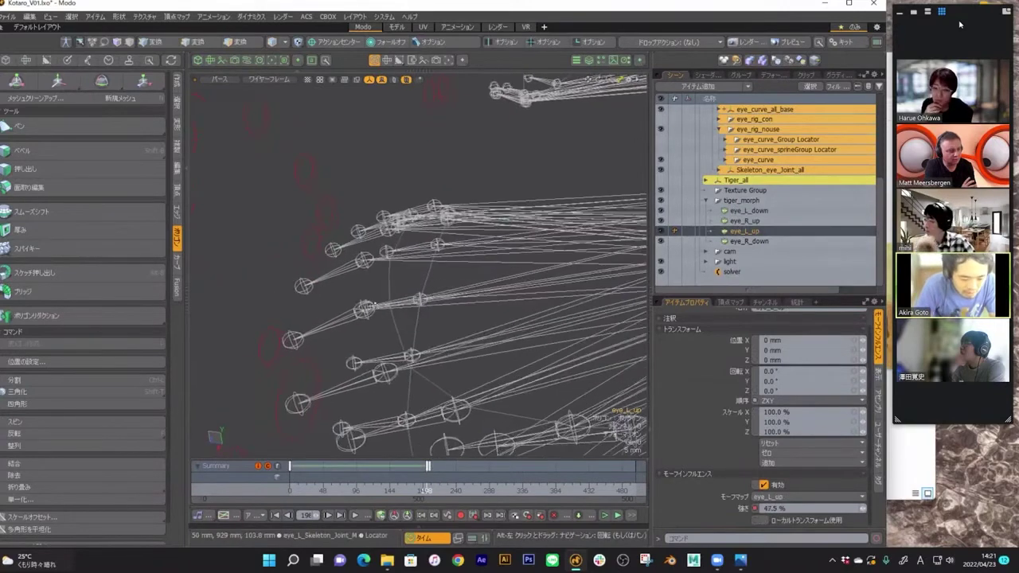
{"action": "left_click", "coordinate": [393, 324]}
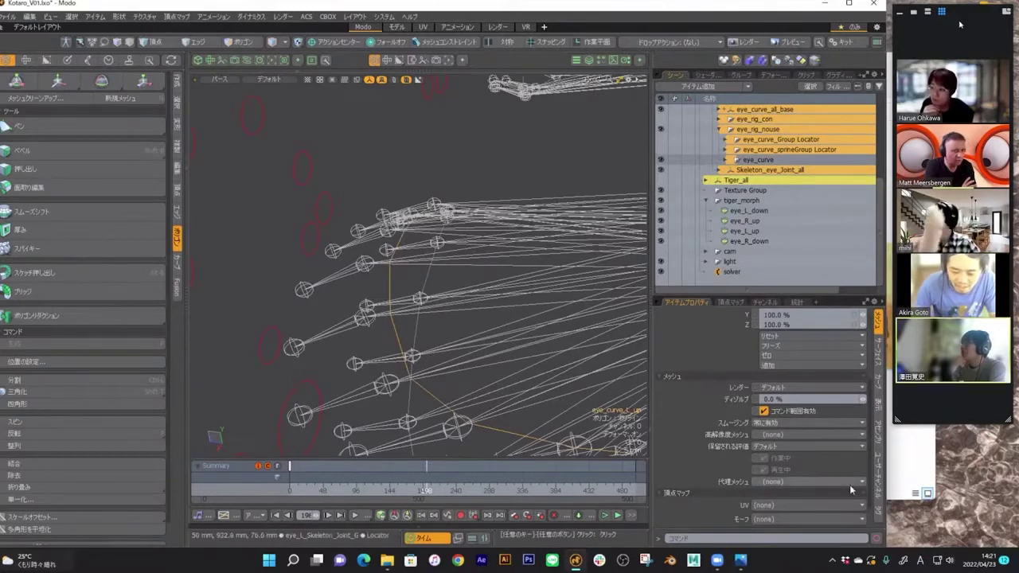
{"action": "left_click", "coordinate": [757, 232]}
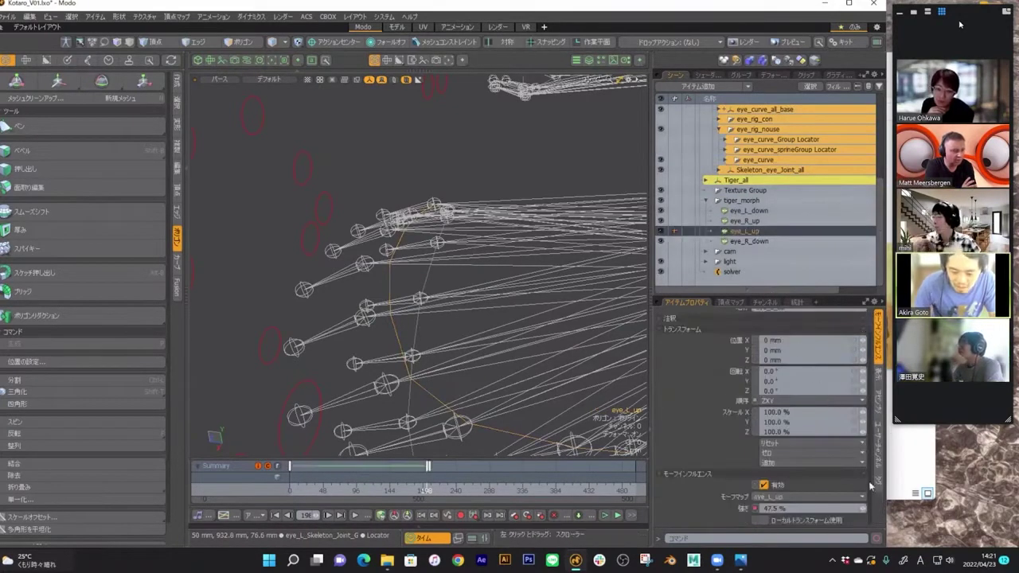
{"action": "left_click_drag", "start_coordinate": [865, 508], "coordinate": [832, 508]}
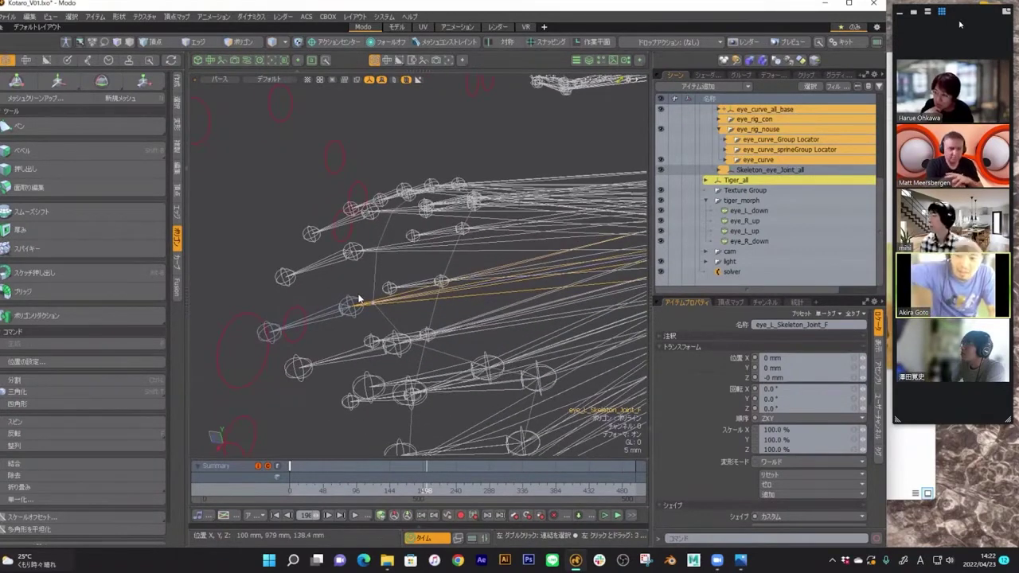
- Inspect the eye_curve_L_up curve's properties and set the eye_L_up morph strength to 0%
{"action": "left_click_drag", "start_coordinate": [350, 274], "coordinate": [391, 271], "text": "alt"}
{"action": "left_click", "coordinate": [391, 277]}
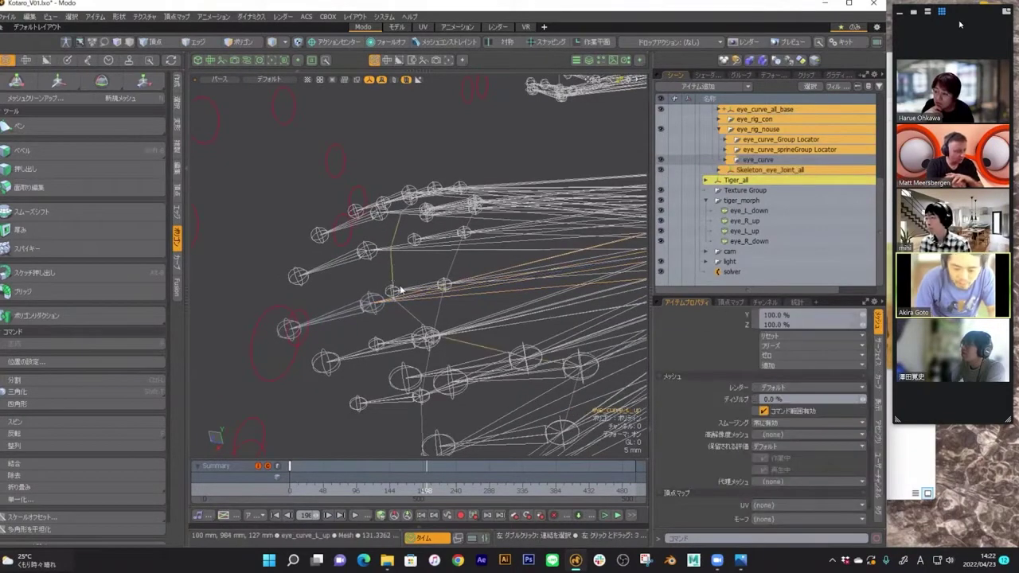
{"action": "left_click_drag", "start_coordinate": [870, 372], "coordinate": [871, 315]}
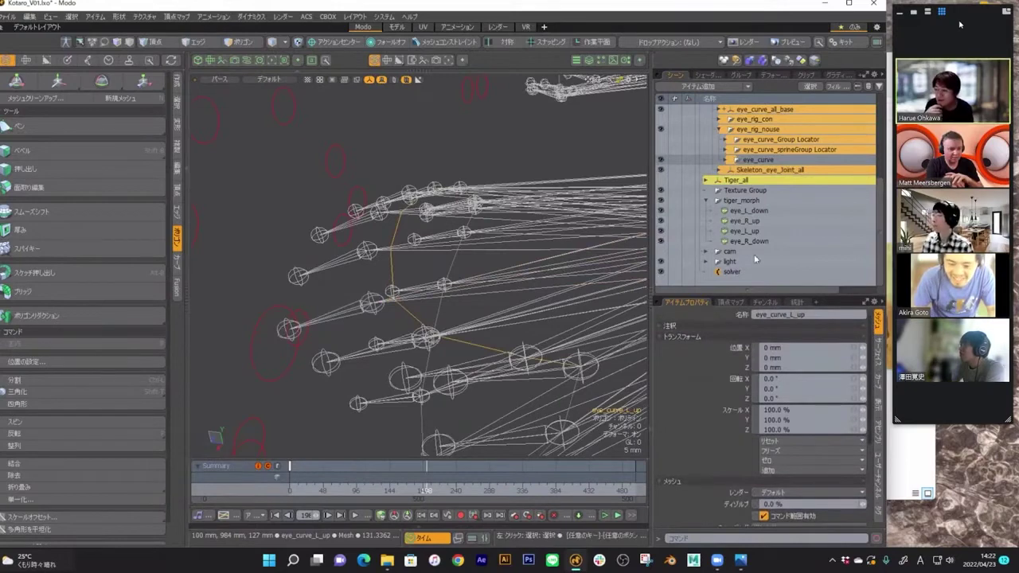
{"action": "left_click", "coordinate": [745, 231]}
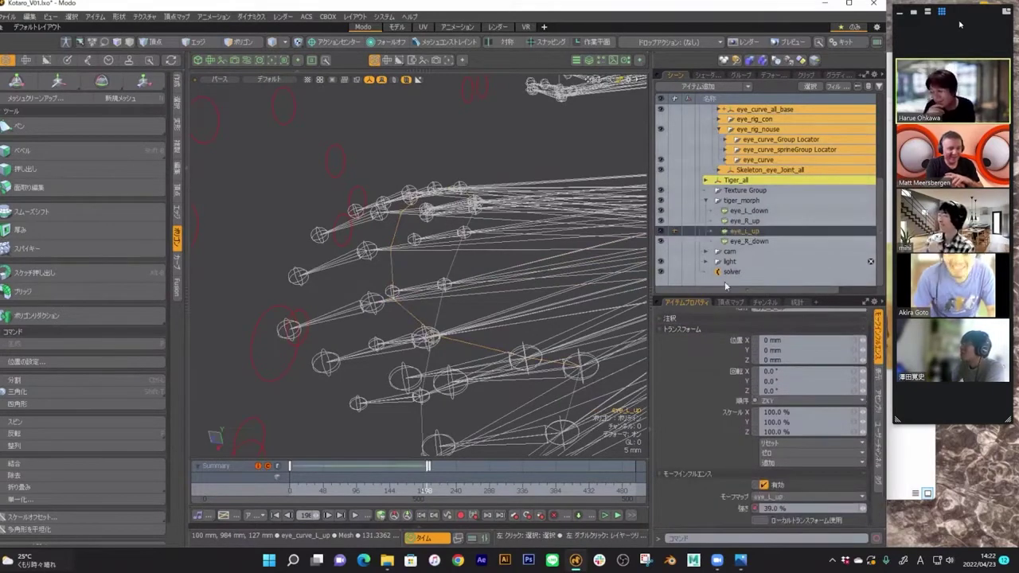
{"action": "left_click", "coordinate": [793, 504]}
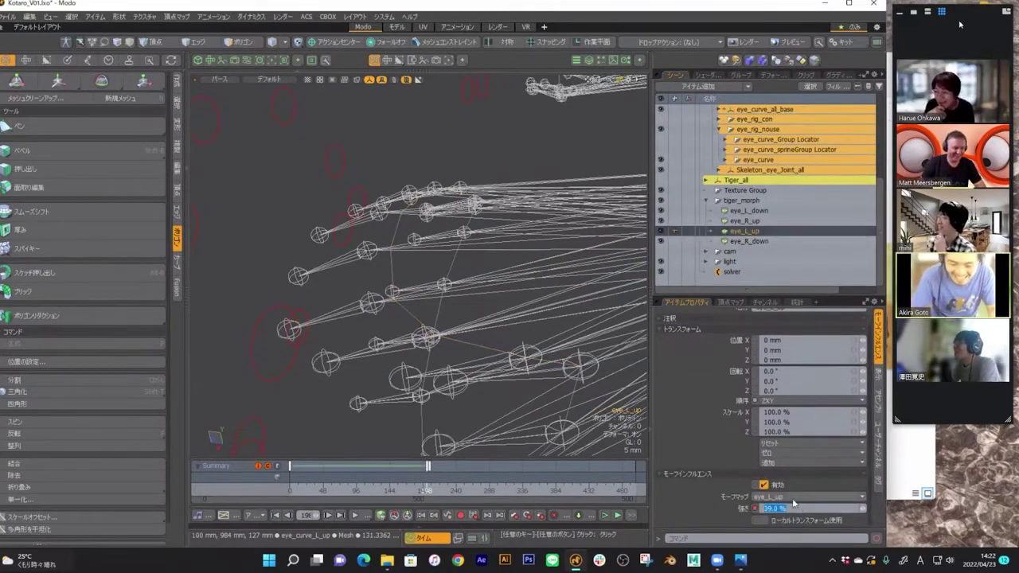
{"action": "type", "text": "0"}
{"action": "key", "text": "Return"}
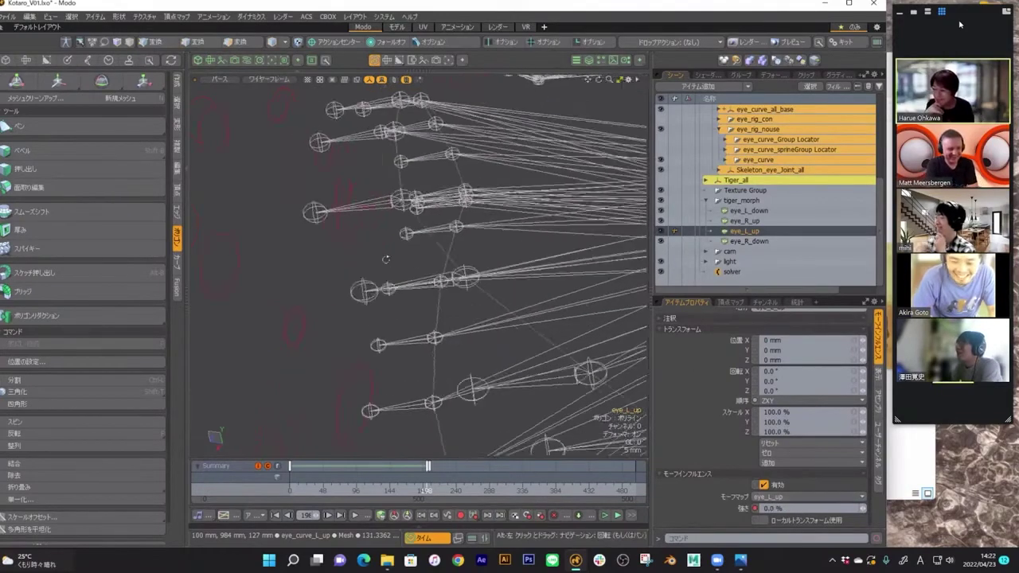
- Select the eye_curve_L_ctl05 control and examine how it sits relative to the eyelid curves and joints from several angles
{"action": "scroll", "coordinate": [386, 259], "scroll_direction": "down", "scroll_amount": 6}
{"action": "left_click_drag", "start_coordinate": [386, 259], "coordinate": [453, 180], "text": "alt"}
{"action": "left_click", "coordinate": [450, 182]}
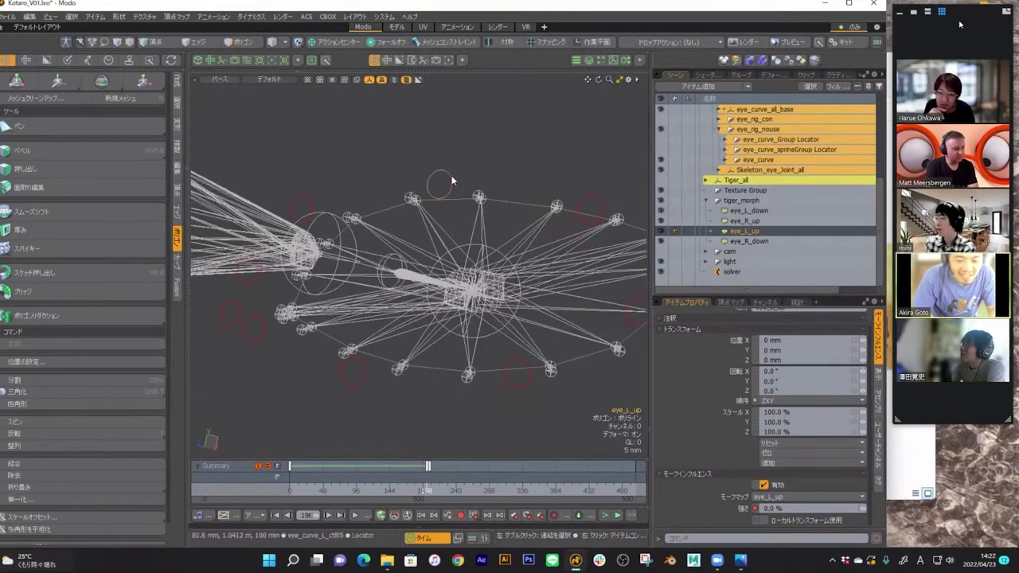
{"action": "scroll", "coordinate": [875, 143], "scroll_direction": "up", "scroll_amount": 5}
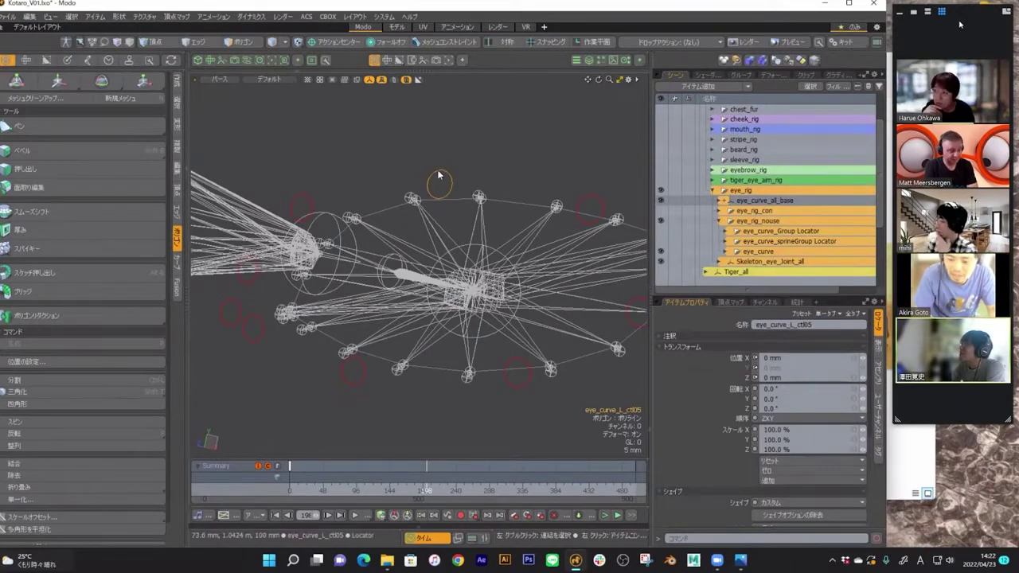
{"action": "mouse_move", "coordinate": [438, 174]}
{"action": "left_mouse_down", "text": "alt"}
{"action": "mouse_move", "coordinate": [437, 150]}
{"action": "mouse_move", "coordinate": [428, 181]}
{"action": "left_mouse_up", "text": "alt"}
{"action": "scroll", "coordinate": [434, 166], "scroll_direction": "down", "scroll_amount": 1}
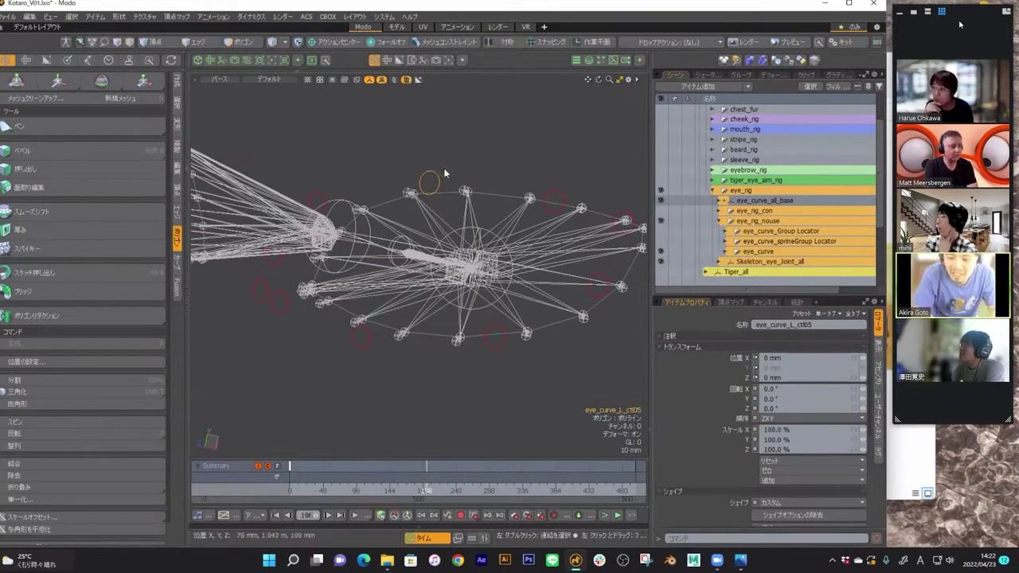
{"action": "mouse_move", "coordinate": [443, 175]}
{"action": "left_mouse_down", "text": "alt"}
{"action": "mouse_move", "coordinate": [459, 163]}
{"action": "mouse_move", "coordinate": [461, 181]}
{"action": "left_mouse_up", "text": "alt"}
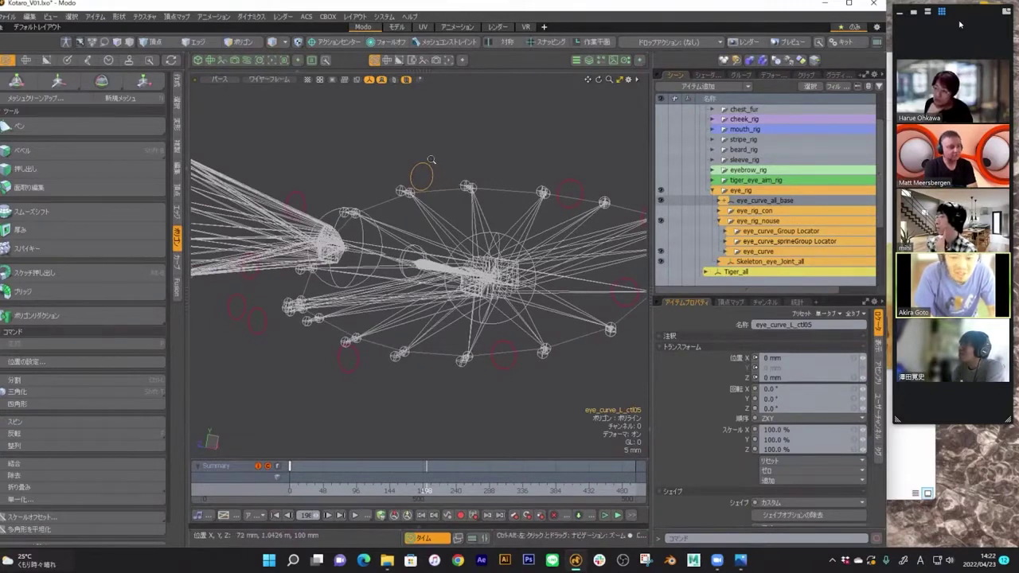
{"action": "left_click_drag", "start_coordinate": [434, 160], "coordinate": [420, 185], "text": "alt"}
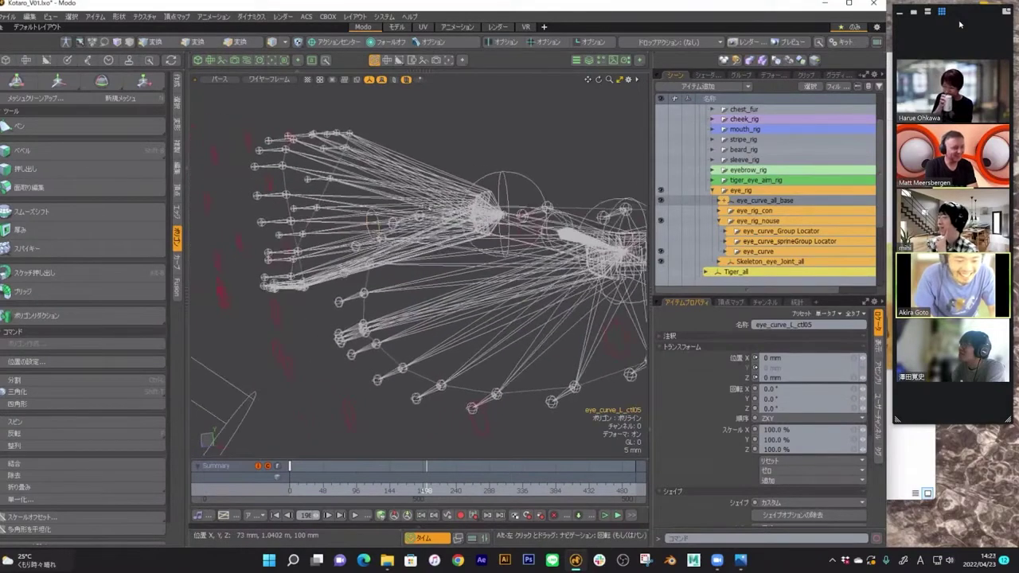
- Collapse the eye_rig_nouse group and show the Tiger_all model to examine the eyelid joints on the tiger's face
{"action": "scroll", "coordinate": [443, 206], "scroll_direction": "down", "scroll_amount": 2}
{"action": "left_click", "coordinate": [719, 221]}
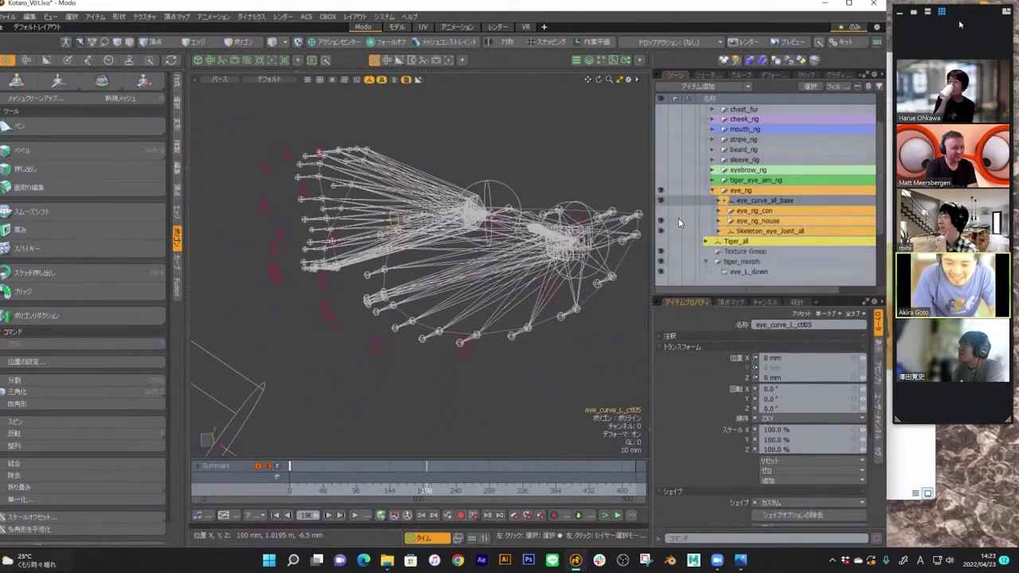
{"action": "left_click", "coordinate": [661, 241]}
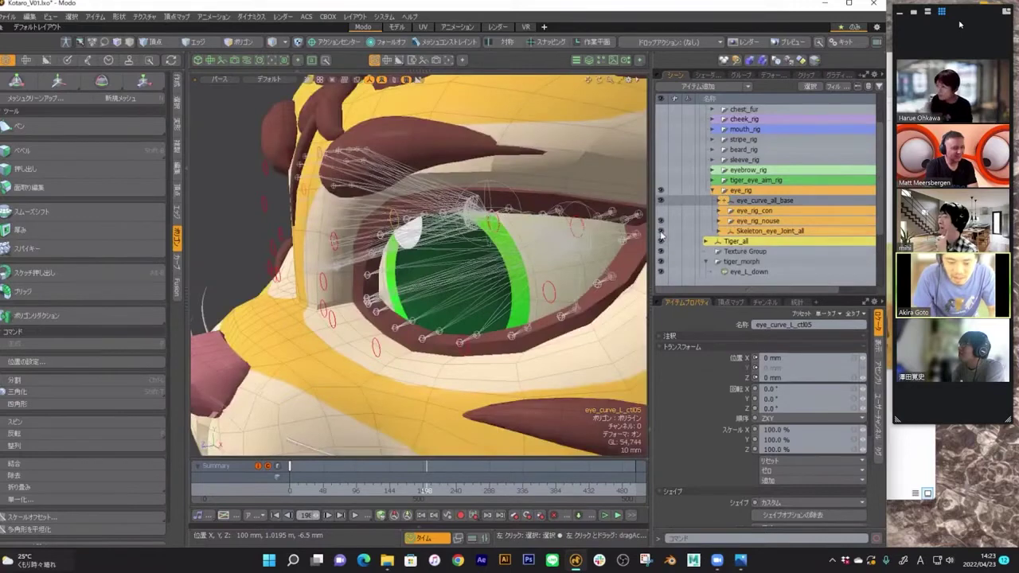
{"action": "left_click_drag", "start_coordinate": [419, 198], "coordinate": [445, 190], "text": "alt"}
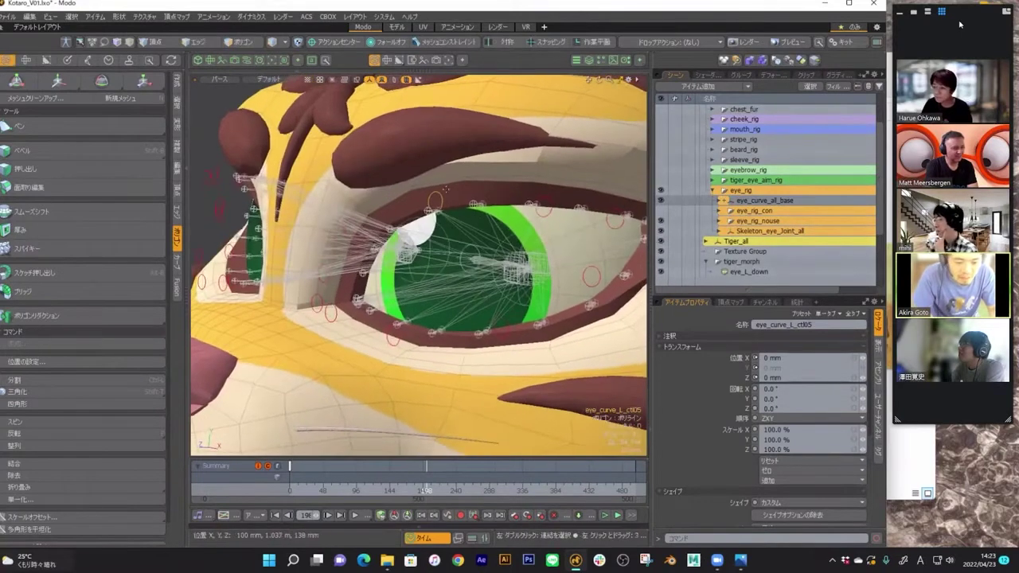
{"action": "key", "text": "w"}
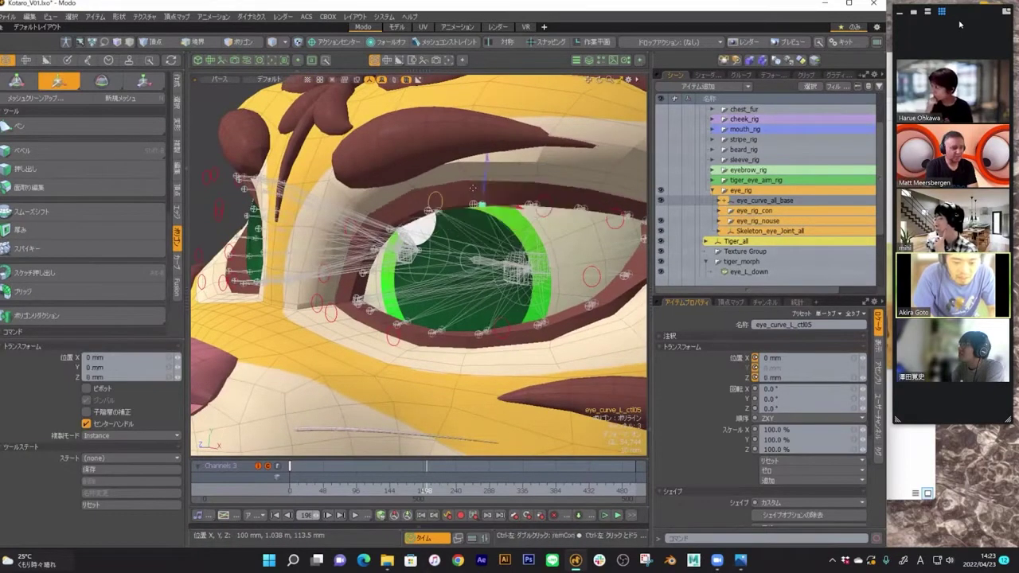
{"action": "left_click_drag", "start_coordinate": [473, 188], "coordinate": [405, 182], "text": "ctrl+alt"}
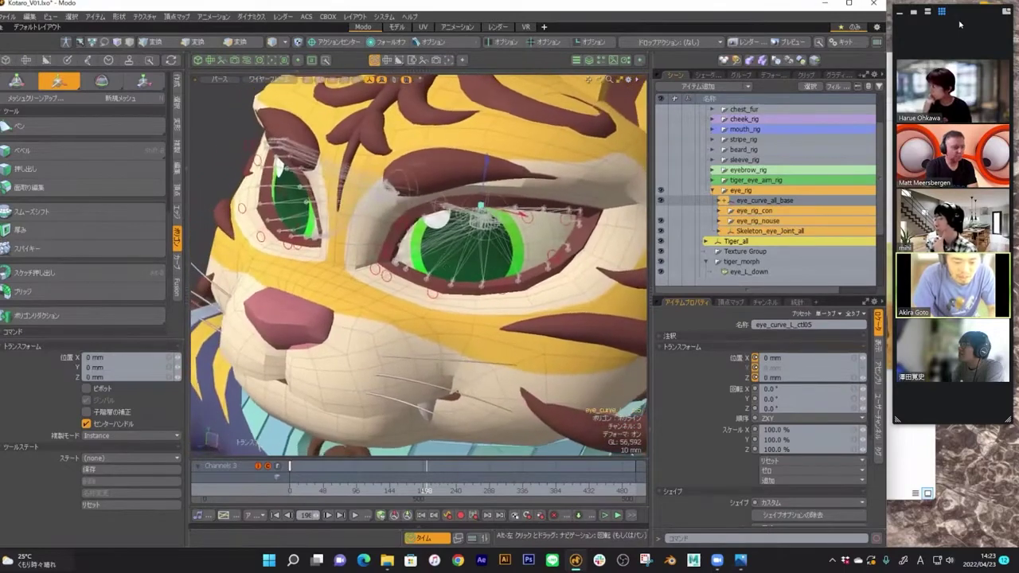
{"action": "left_click_drag", "start_coordinate": [481, 206], "coordinate": [478, 239], "text": "alt"}
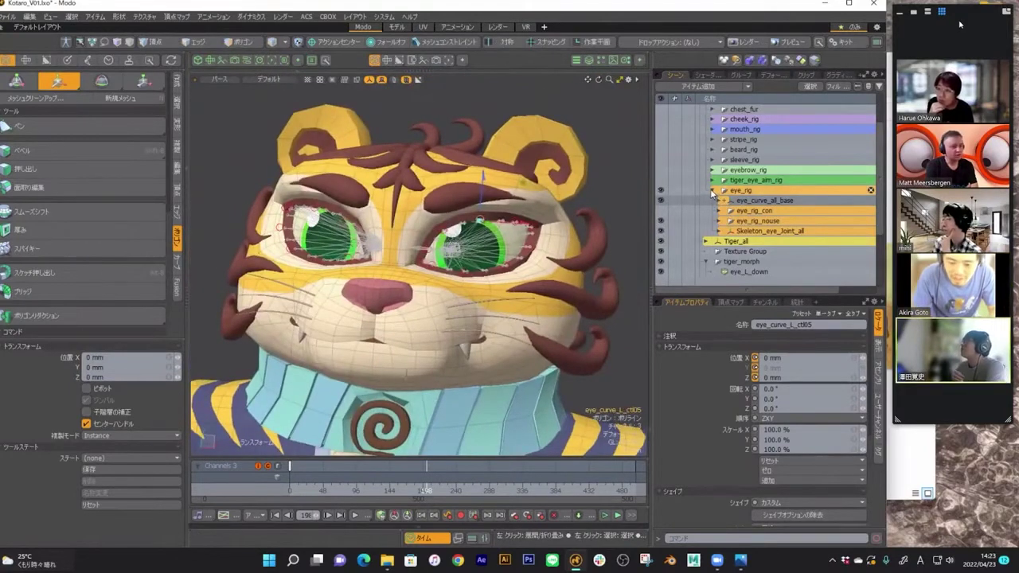
- Collapse the eye_rig group, view the eyes from several angles, and hide the eye rig
{"action": "left_click", "coordinate": [714, 191]}
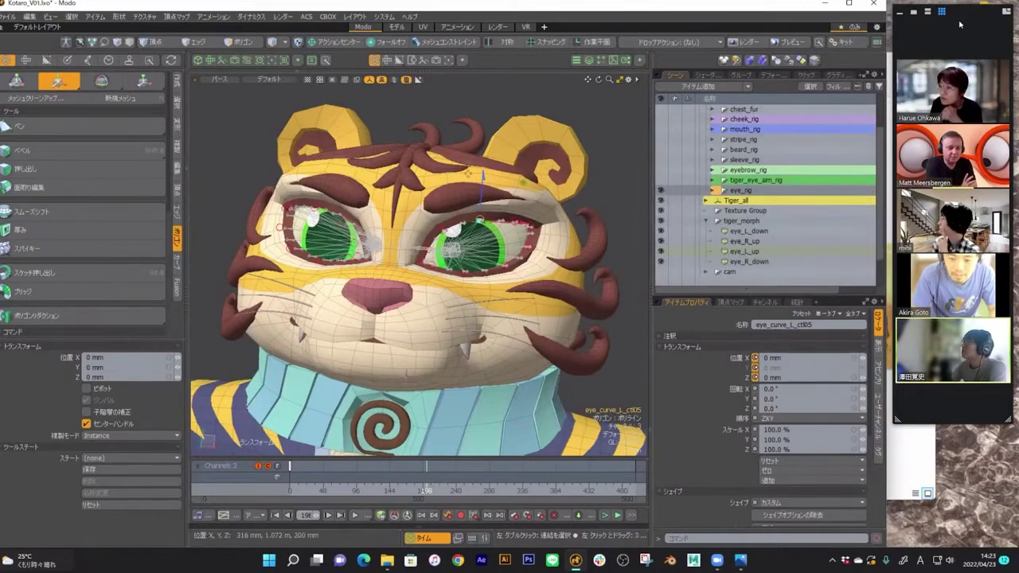
{"action": "left_click_drag", "start_coordinate": [477, 247], "coordinate": [359, 261], "text": "alt"}
{"action": "key", "text": "q"}
{"action": "left_click_drag", "start_coordinate": [449, 247], "coordinate": [398, 279], "text": "alt"}
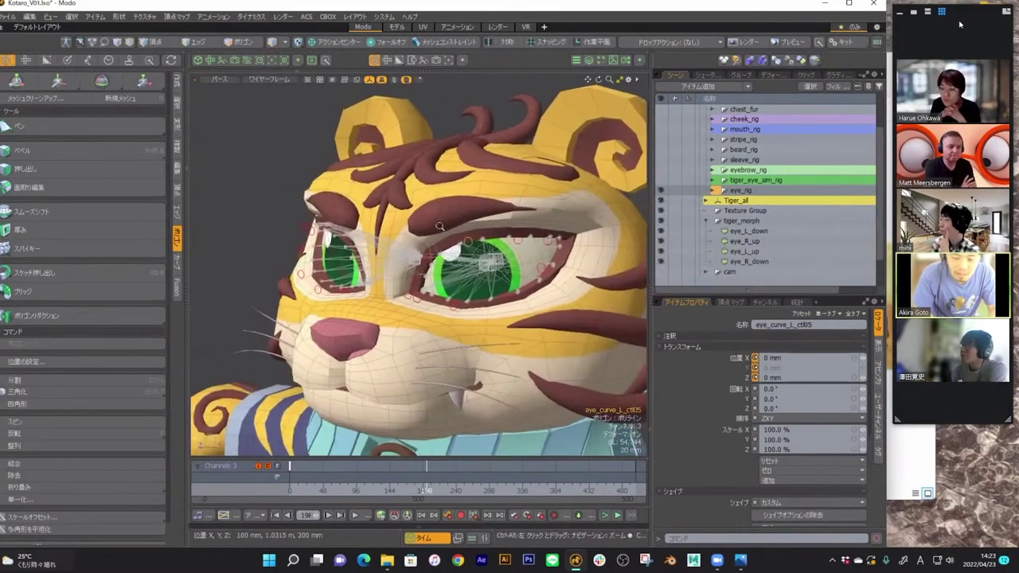
{"action": "scroll", "coordinate": [435, 220], "scroll_direction": "down", "scroll_amount": 2}
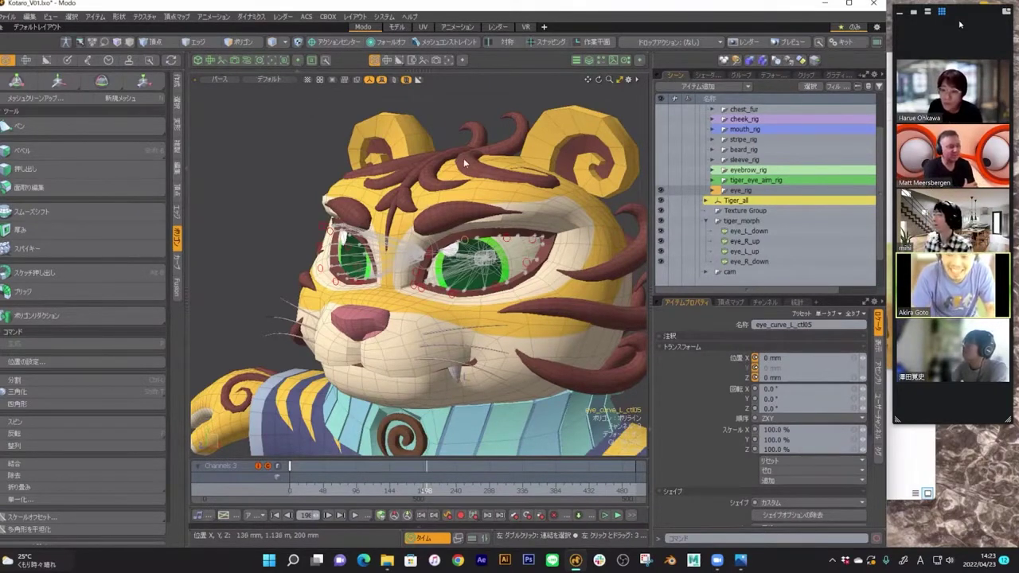
{"action": "left_click_drag", "start_coordinate": [400, 247], "coordinate": [518, 295], "text": "alt+shift"}
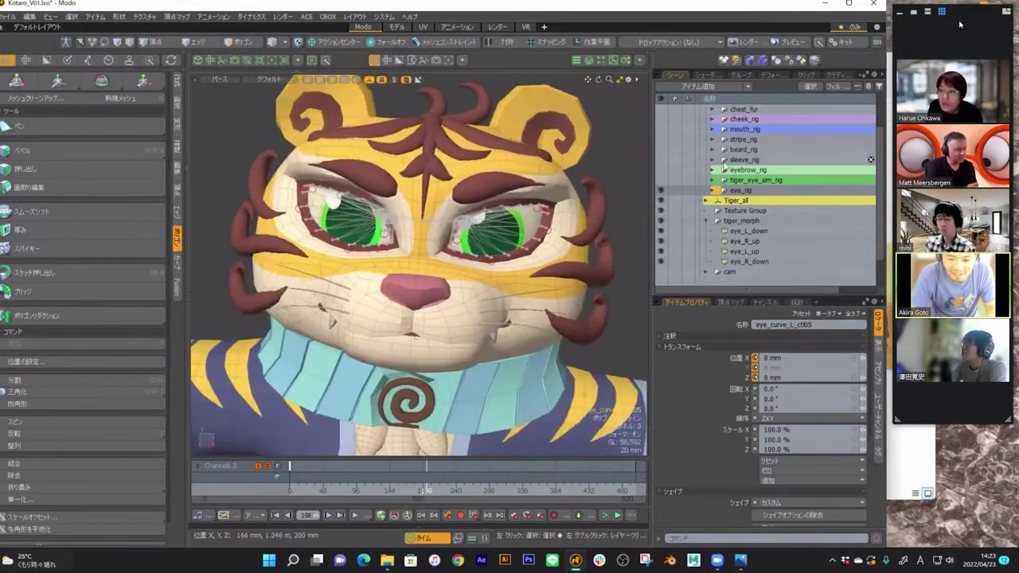
{"action": "left_click", "coordinate": [660, 190]}
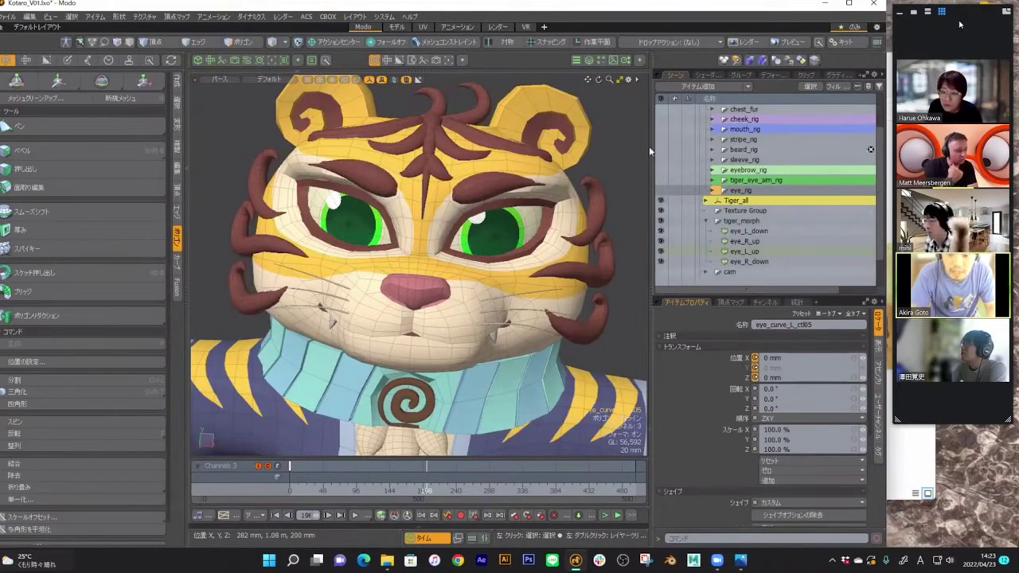
- Show the Tiger_RootItem skeleton over the tiger model
{"action": "scroll", "coordinate": [692, 229], "scroll_direction": "up", "scroll_amount": 2}
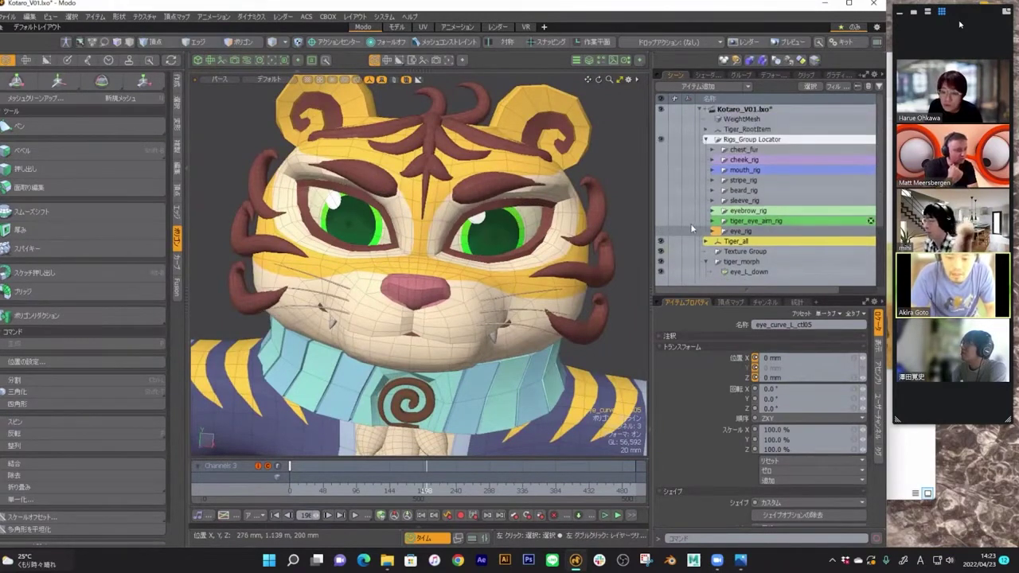
{"action": "left_click", "coordinate": [661, 129]}
{"action": "left_click_drag", "start_coordinate": [470, 270], "coordinate": [414, 273], "text": "alt"}
- Open the tiger's mouth by rotating the Tiger_jaw_1 joint 29° about X
{"action": "left_click", "coordinate": [377, 316]}
{"action": "key", "text": "w"}
{"action": "key", "text": "e"}
{"action": "left_click_drag", "start_coordinate": [500, 271], "coordinate": [476, 334]}
{"action": "left_click_drag", "start_coordinate": [436, 350], "coordinate": [520, 290], "text": "alt"}
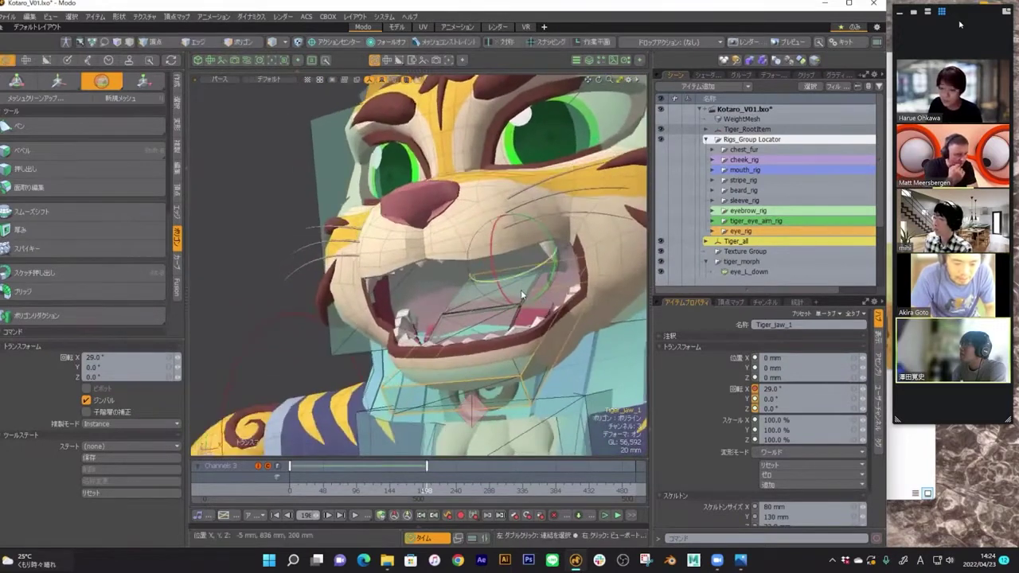
- Rotate the Tiger_tongue_2 joint to bend the tongue inside the open mouth
{"action": "left_click", "coordinate": [524, 287]}
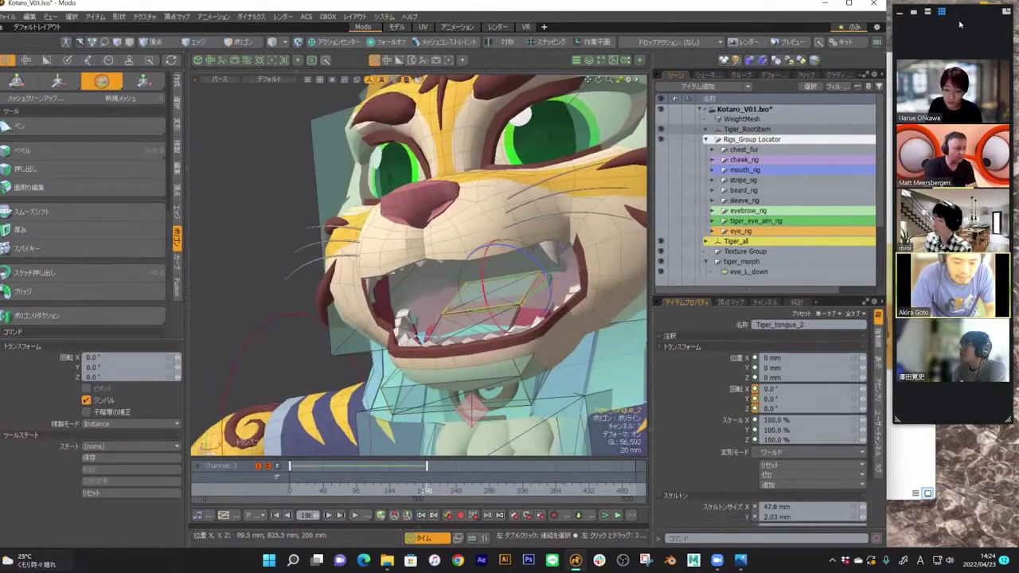
{"action": "left_click_drag", "start_coordinate": [484, 318], "coordinate": [484, 262]}
{"action": "left_click_drag", "start_coordinate": [446, 243], "coordinate": [467, 256], "text": "alt"}
- Undo the tongue and jaw rotations
{"action": "key", "text": "ctrl+z"}
{"action": "key", "text": "ctrl+z"}
{"action": "key", "text": "ctrl+z"}
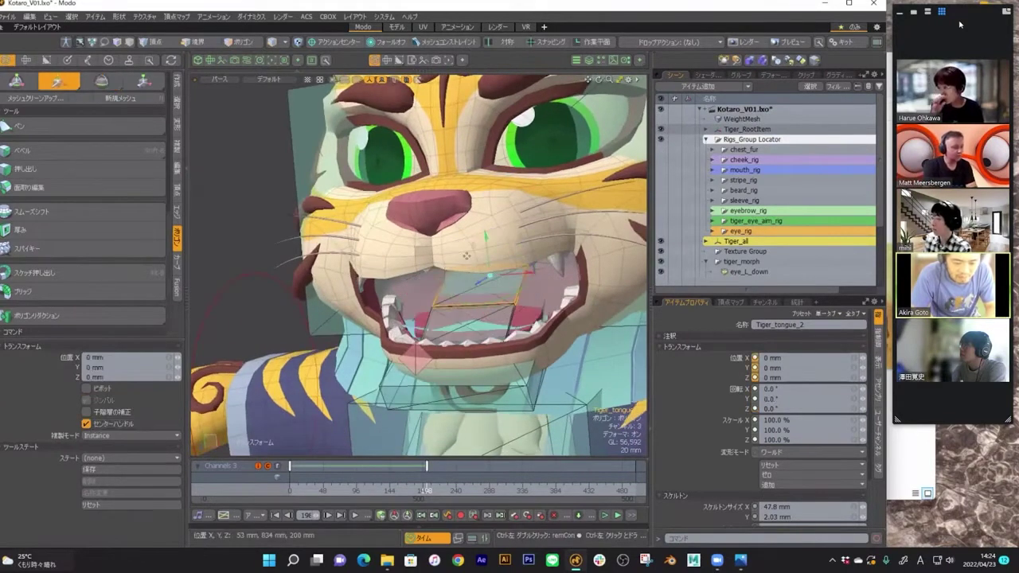
{"action": "key", "text": "ctrl+z"}
{"action": "key", "text": "ctrl+z"}
{"action": "key", "text": "ctrl+z"}
{"action": "key", "text": "ctrl+z"}
{"action": "key", "text": "ctrl+z"}
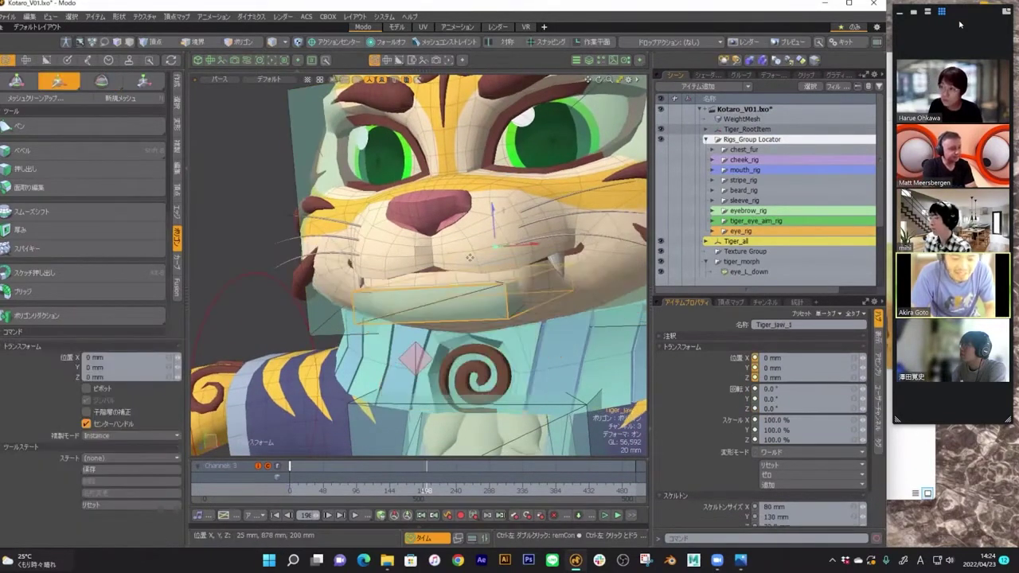
{"action": "key", "text": "ctrl+z"}
{"action": "left_click_drag", "start_coordinate": [469, 257], "coordinate": [429, 285], "text": "ctrl+alt"}
{"action": "left_click", "coordinate": [457, 346]}
{"action": "key", "text": "y"}
{"action": "key", "text": "ctrl+z"}
{"action": "key", "text": "q"}
- Select all the tail joints, rotate them together to -7° about X, and undo the rotation
{"action": "double_click", "coordinate": [473, 290]}
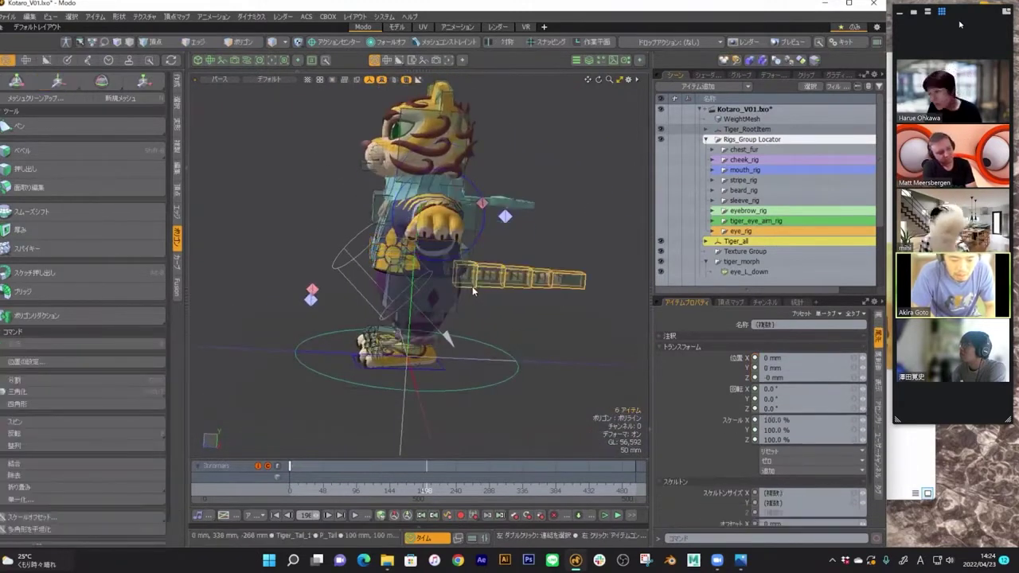
{"action": "key", "text": "e"}
{"action": "mouse_move", "coordinate": [547, 255]}
{"action": "left_mouse_down"}
{"action": "mouse_move", "coordinate": [557, 246]}
{"action": "mouse_move", "coordinate": [542, 261]}
{"action": "mouse_move", "coordinate": [541, 243]}
{"action": "left_mouse_up"}
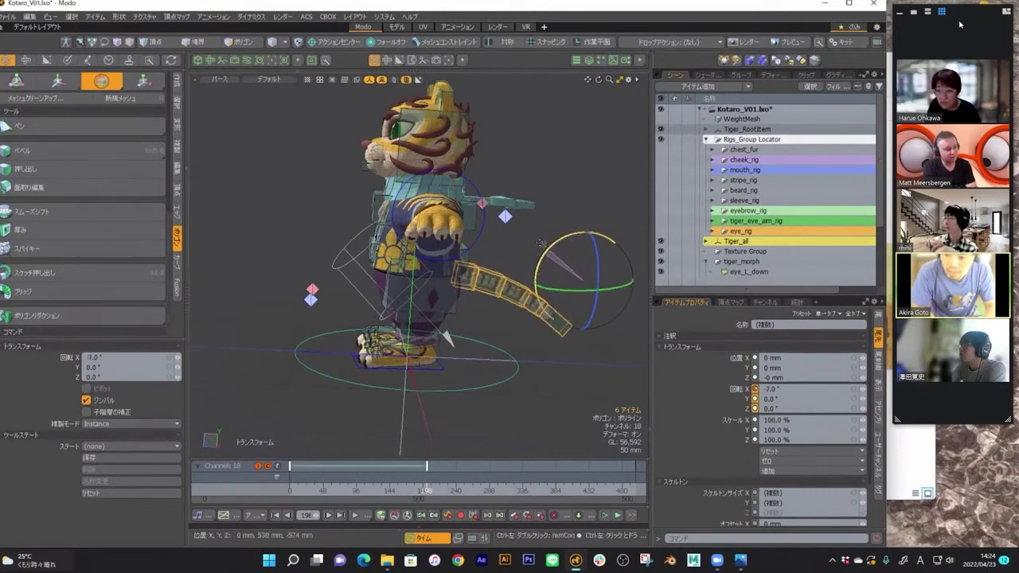
{"action": "key", "text": "ctrl+z"}
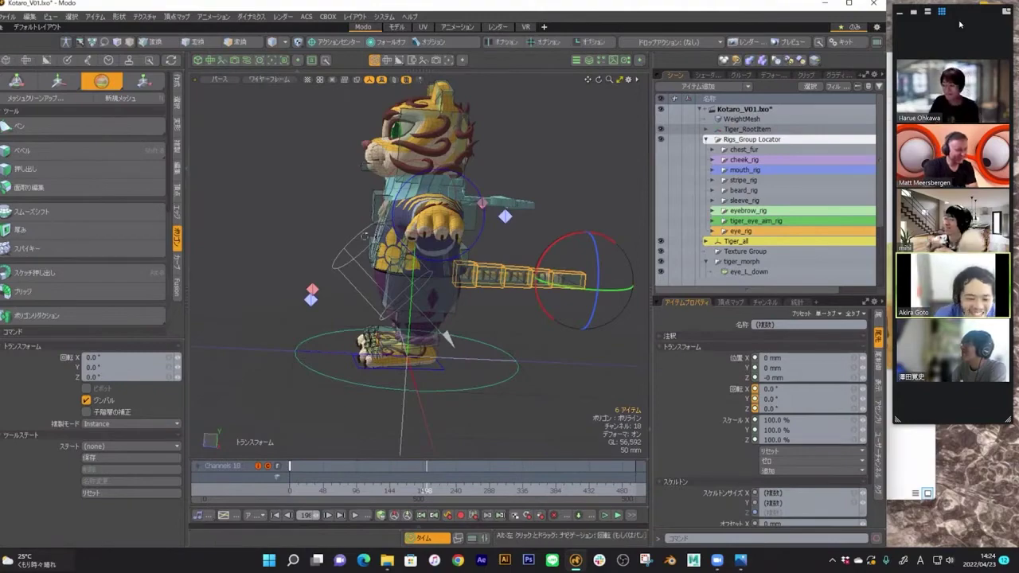
{"action": "left_click_drag", "start_coordinate": [484, 234], "coordinate": [463, 204], "text": "alt"}
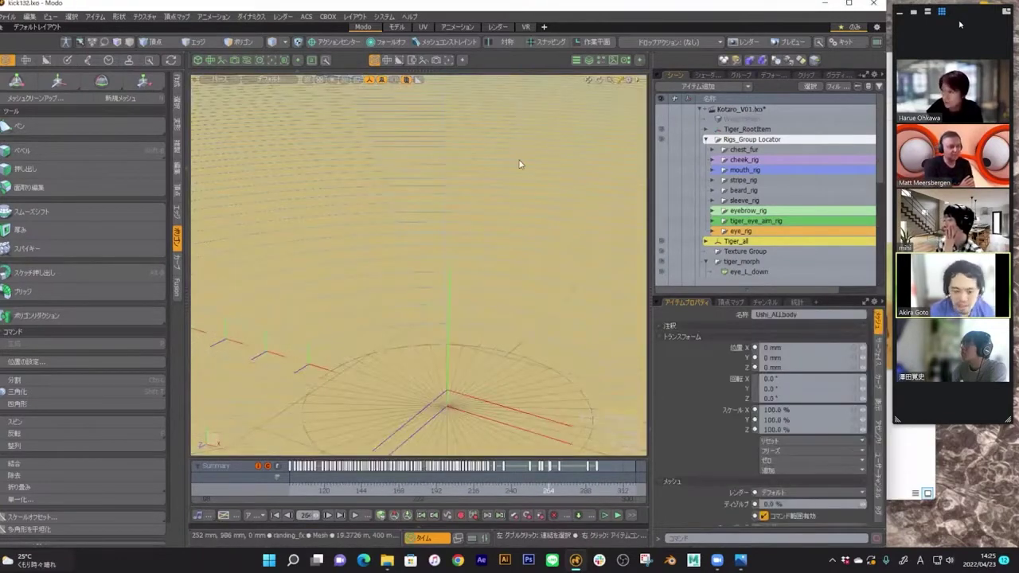
- Switch to File Explorer and open kick.gif from the movie folder of works/kick_start
{"action": "left_click_drag", "start_coordinate": [495, 153], "coordinate": [444, 231], "text": "ctrl+alt"}
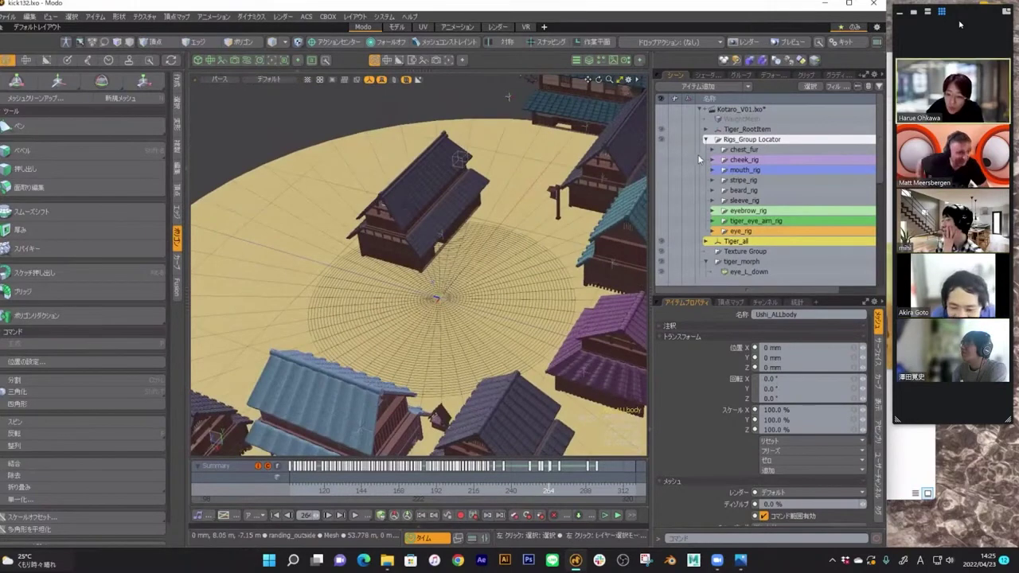
{"action": "left_click", "coordinate": [912, 437]}
{"action": "left_click", "coordinate": [434, 112]}
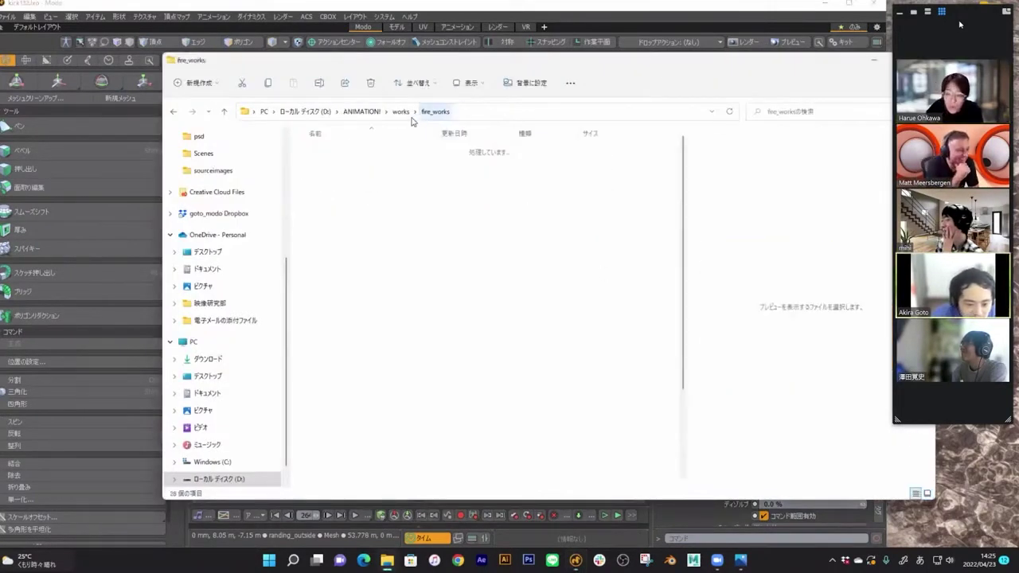
{"action": "left_click", "coordinate": [400, 112]}
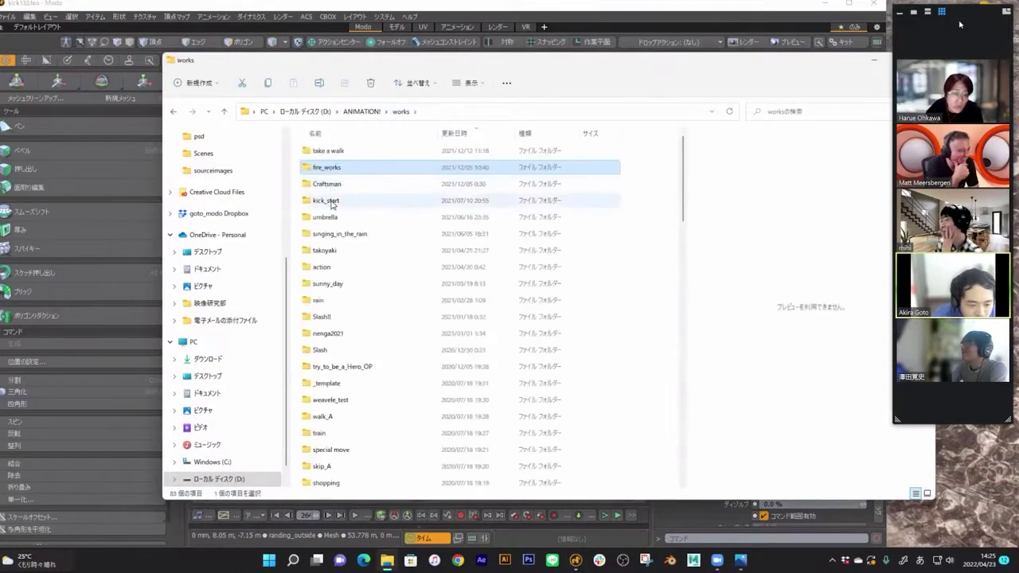
{"action": "double_click", "coordinate": [326, 200]}
{"action": "double_click", "coordinate": [338, 175]}
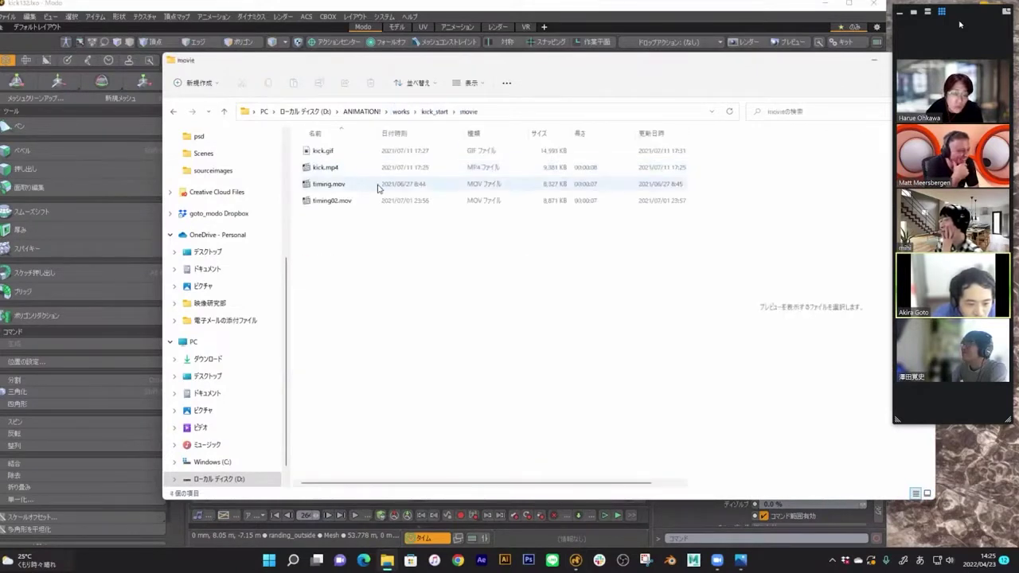
{"action": "left_click", "coordinate": [337, 153]}
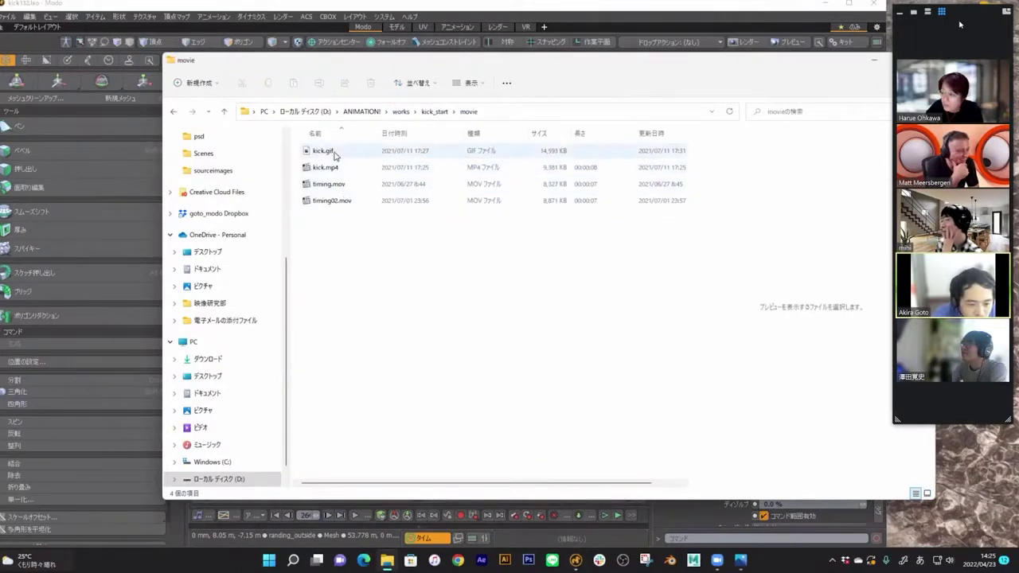
{"action": "double_click", "coordinate": [340, 155]}
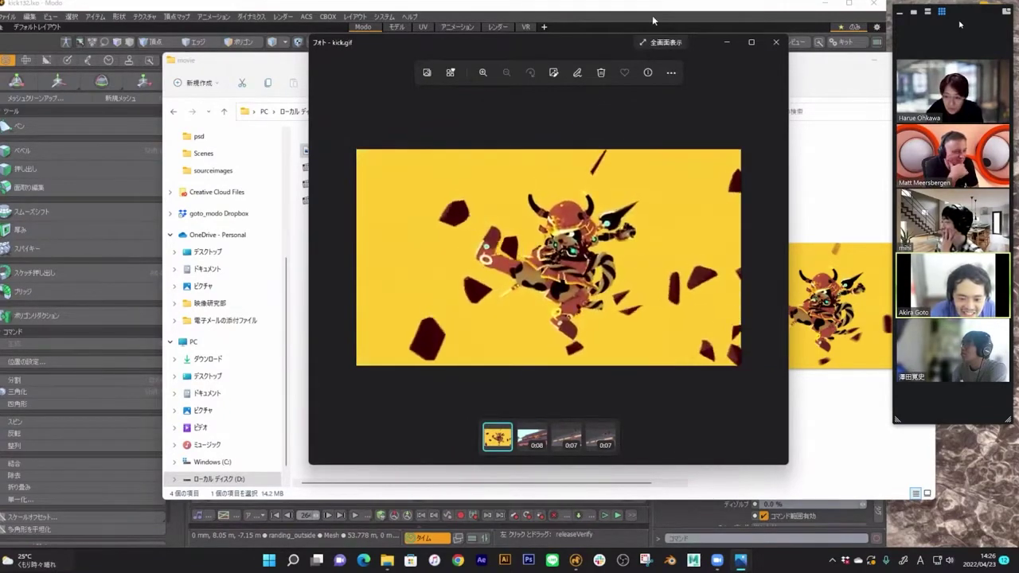
- Return to Modo, collapse the Kotaro_V01.lxo scene, and set the kick132.lxo animation to just before frame 120
{"action": "left_click", "coordinate": [592, 34]}
{"action": "mouse_move", "coordinate": [448, 213]}
{"action": "left_mouse_down", "text": "alt"}
{"action": "mouse_move", "coordinate": [699, 180]}
{"action": "mouse_move", "coordinate": [697, 119]}
{"action": "left_mouse_up", "text": "alt"}
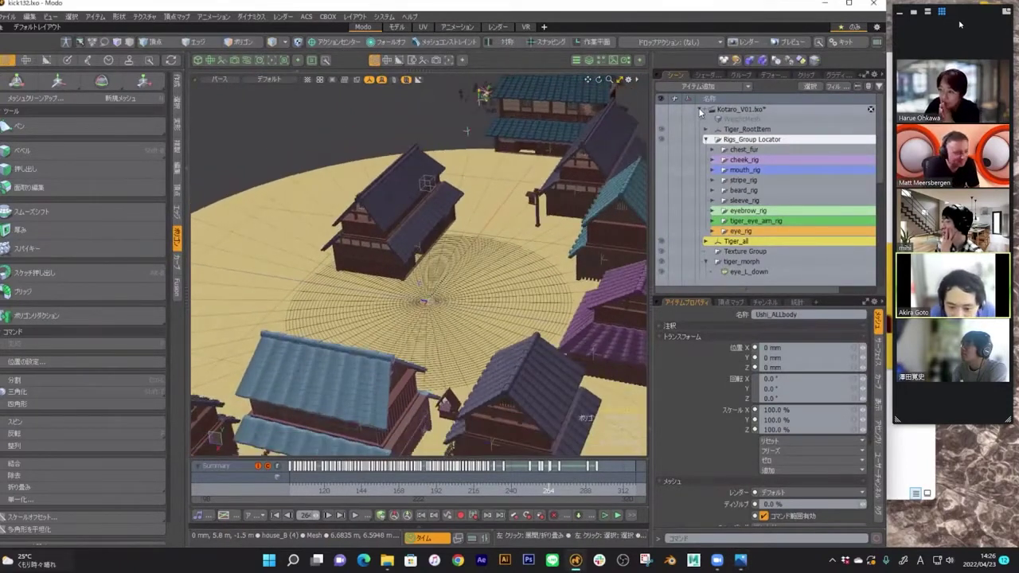
{"action": "left_click", "coordinate": [701, 110]}
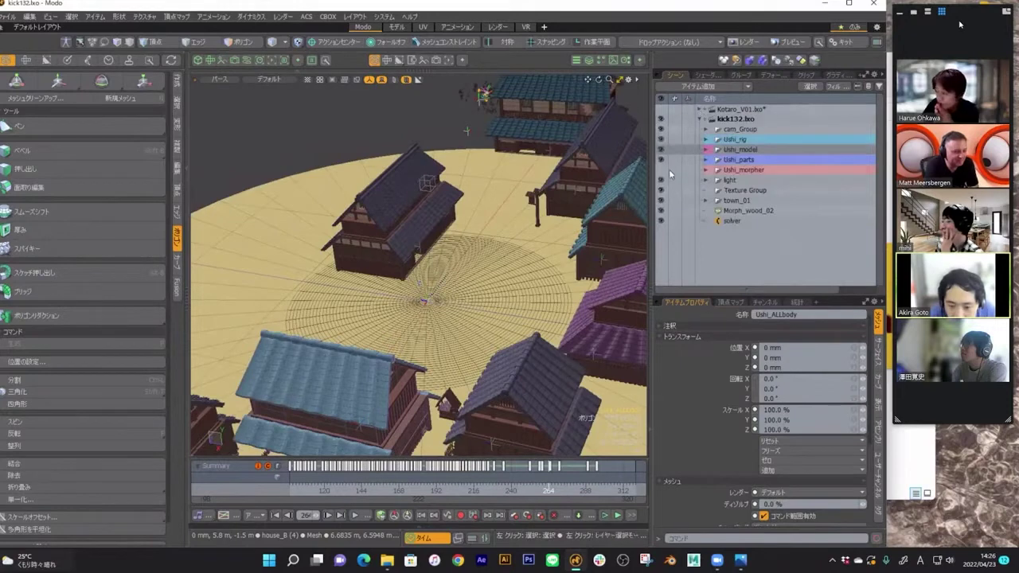
{"action": "scroll", "coordinate": [522, 253], "scroll_direction": "down", "scroll_amount": 2}
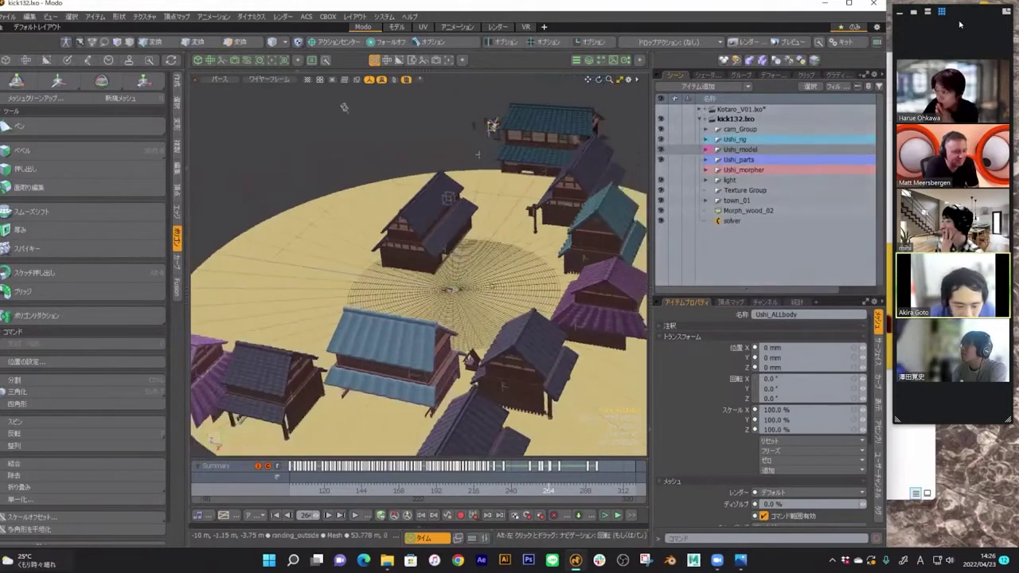
{"action": "left_click", "coordinate": [310, 489]}
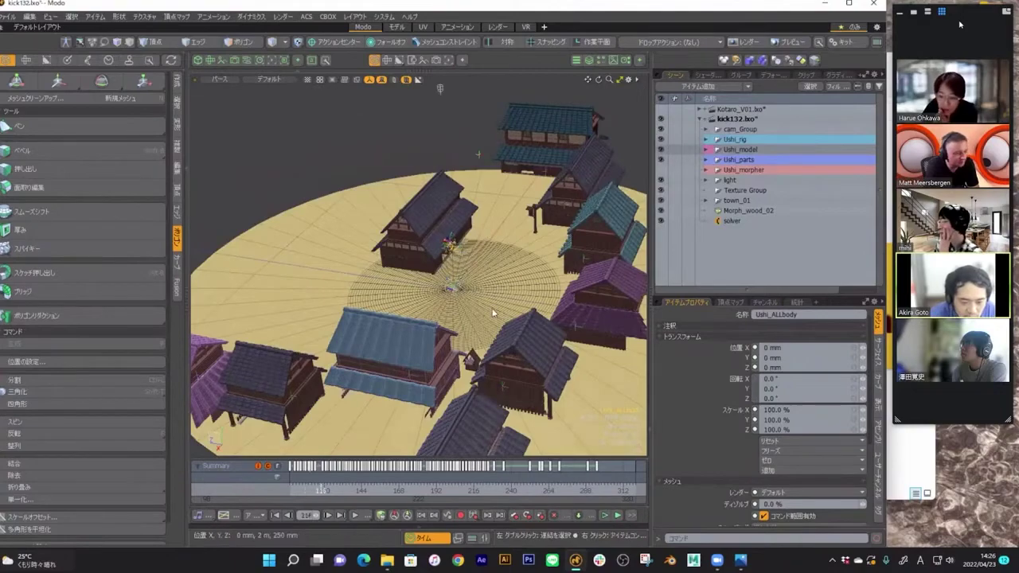
{"action": "left_click_drag", "start_coordinate": [499, 308], "coordinate": [390, 228], "text": "alt"}
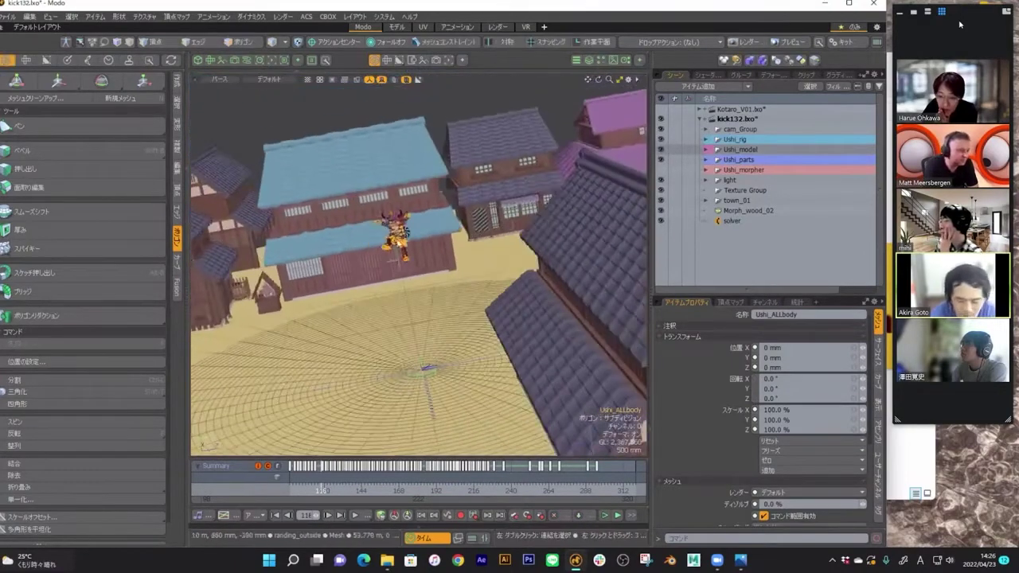
- Switch to a multi-view layout and delete the top view, keeping the front and perspective views side by side
{"action": "key", "text": "ctrl+space"}
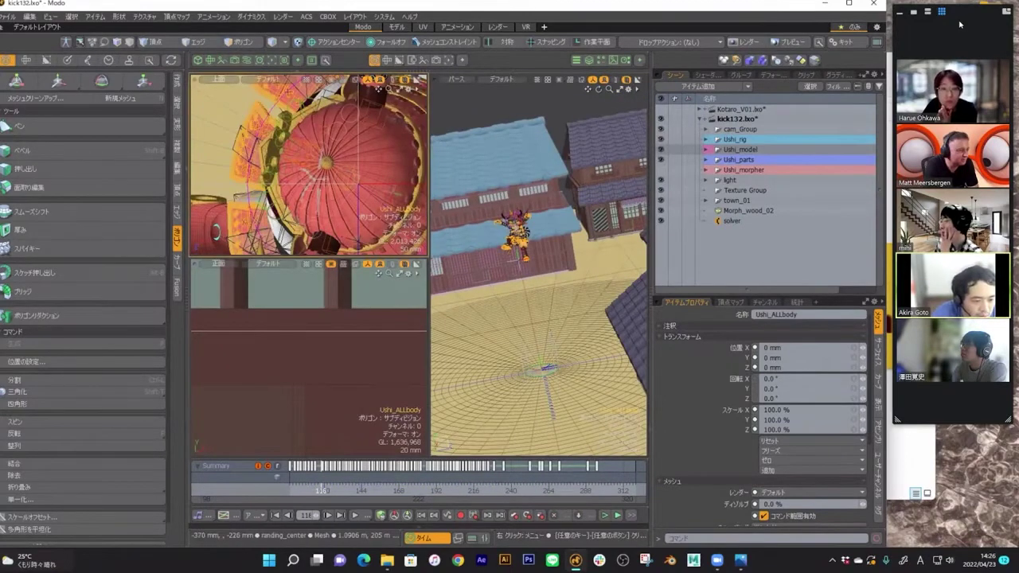
{"action": "left_click", "coordinate": [194, 78]}
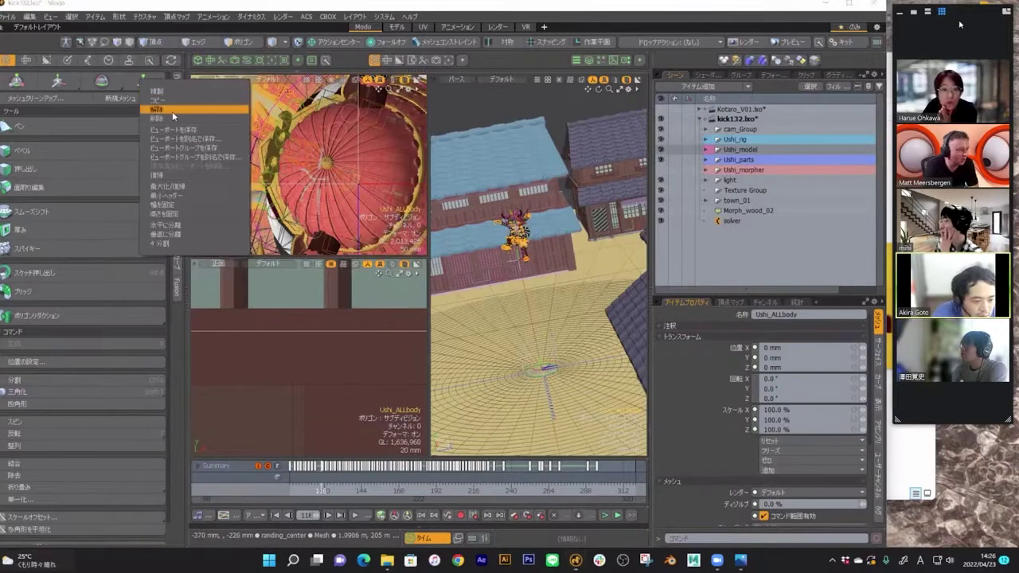
{"action": "left_click", "coordinate": [172, 118]}
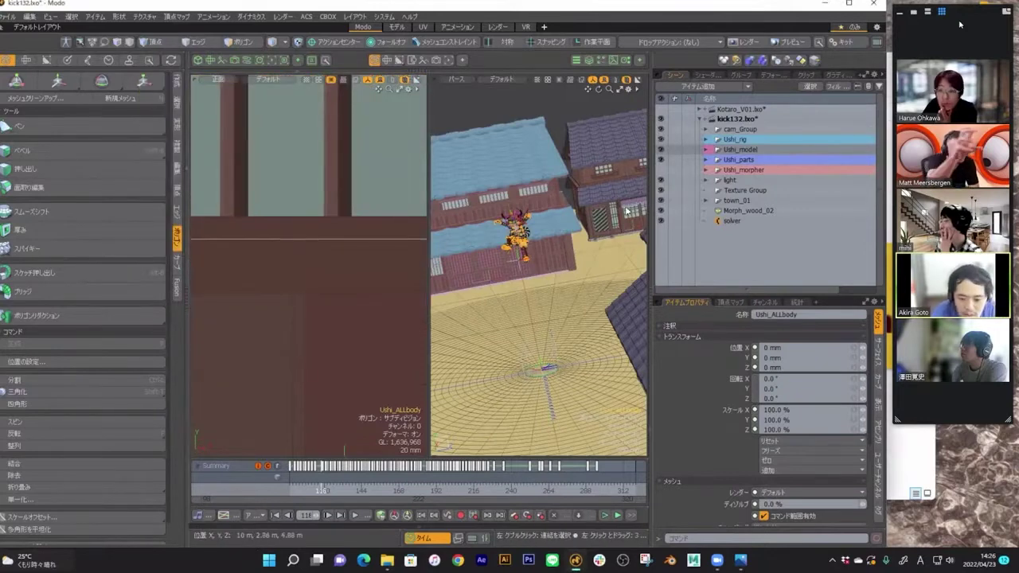
{"action": "left_click_drag", "start_coordinate": [627, 211], "coordinate": [530, 251], "text": "alt"}
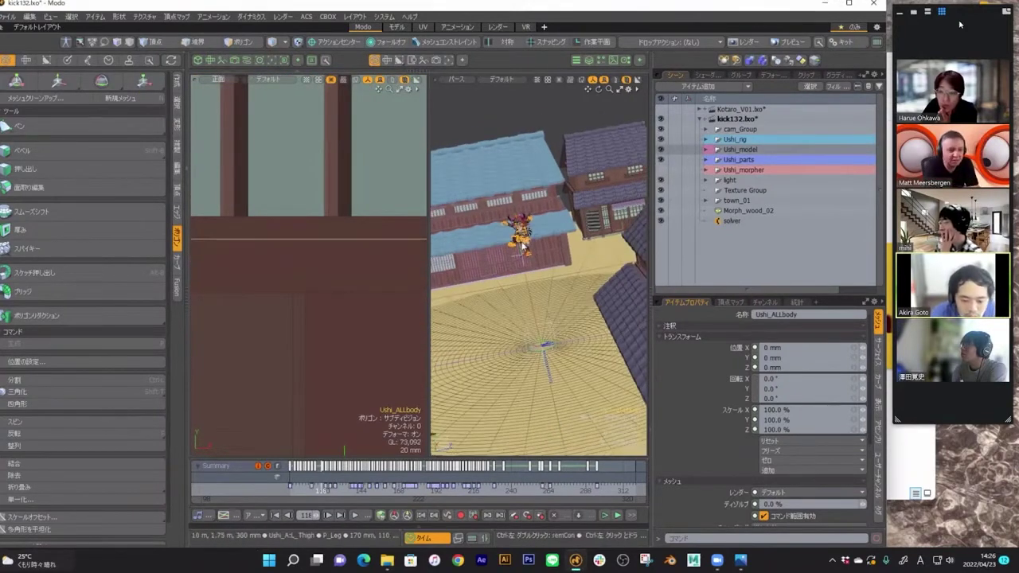
- Switch the perspective view to the render camera and the front view to a perspective view framing the town
{"action": "key", "text": "ctrl+space"}
{"action": "left_click", "coordinate": [499, 228]}
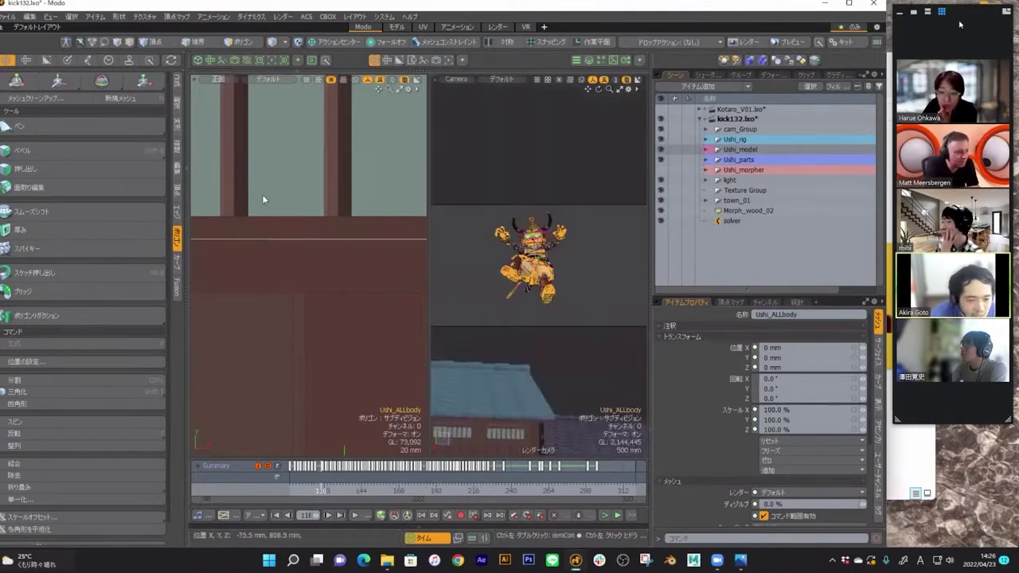
{"action": "key", "text": "ctrl+space"}
{"action": "left_click", "coordinate": [309, 156]}
{"action": "left_click_drag", "start_coordinate": [322, 193], "coordinate": [303, 238], "text": "ctrl+alt"}
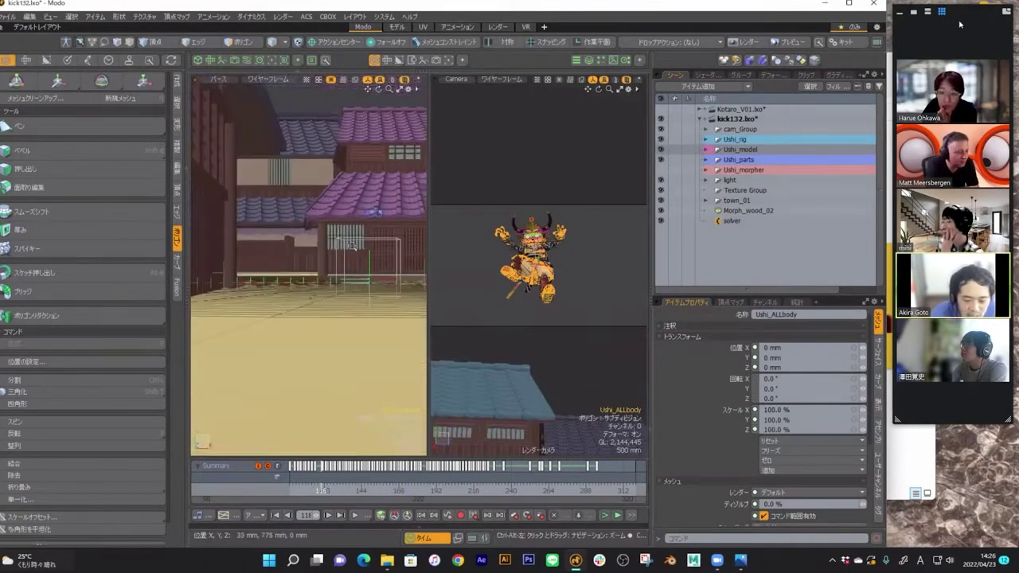
- Deselect the character's body mesh and view the whole town square around the character in the perspective view
{"action": "key", "text": "ctrl+2"}
{"action": "left_click", "coordinate": [516, 246]}
{"action": "left_click", "coordinate": [570, 260]}
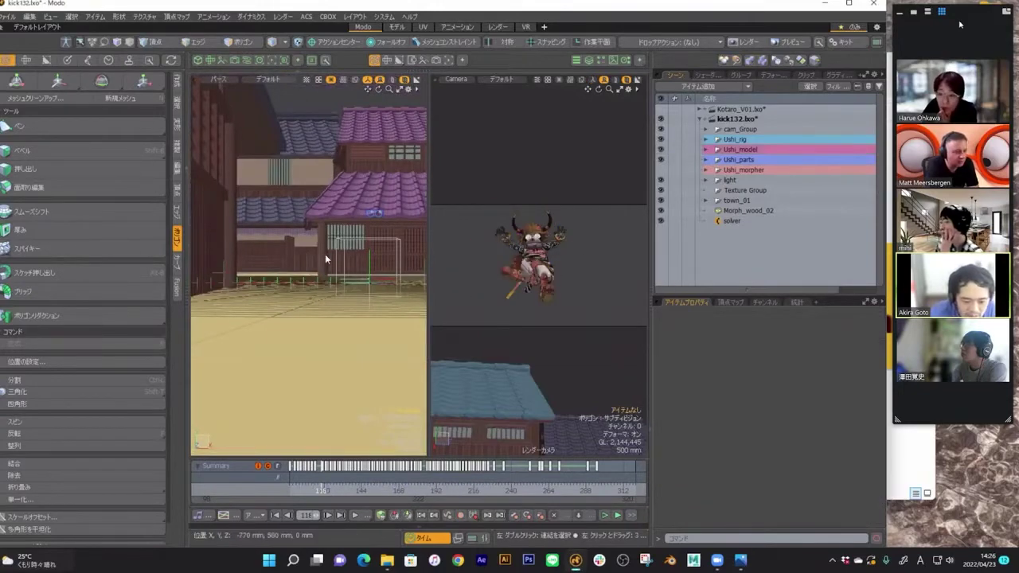
{"action": "left_click_drag", "start_coordinate": [325, 255], "coordinate": [360, 199], "text": "alt"}
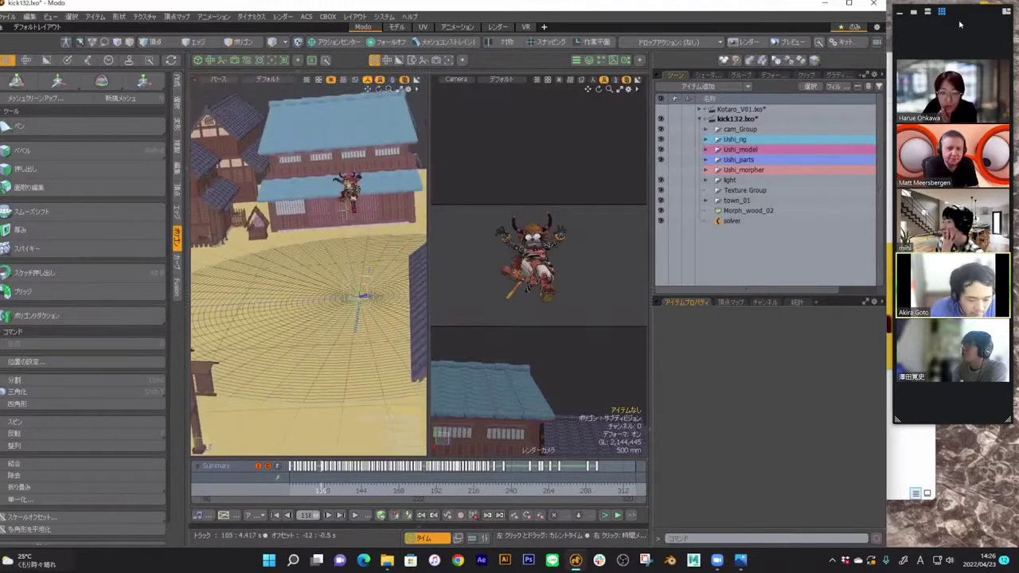
- Advance the animation to the landing at frame 132 and select the ground mesh randing_fx
{"action": "mouse_move", "coordinate": [321, 488]}
{"action": "left_mouse_down"}
{"action": "mouse_move", "coordinate": [302, 489]}
{"action": "mouse_move", "coordinate": [316, 489]}
{"action": "left_mouse_up"}
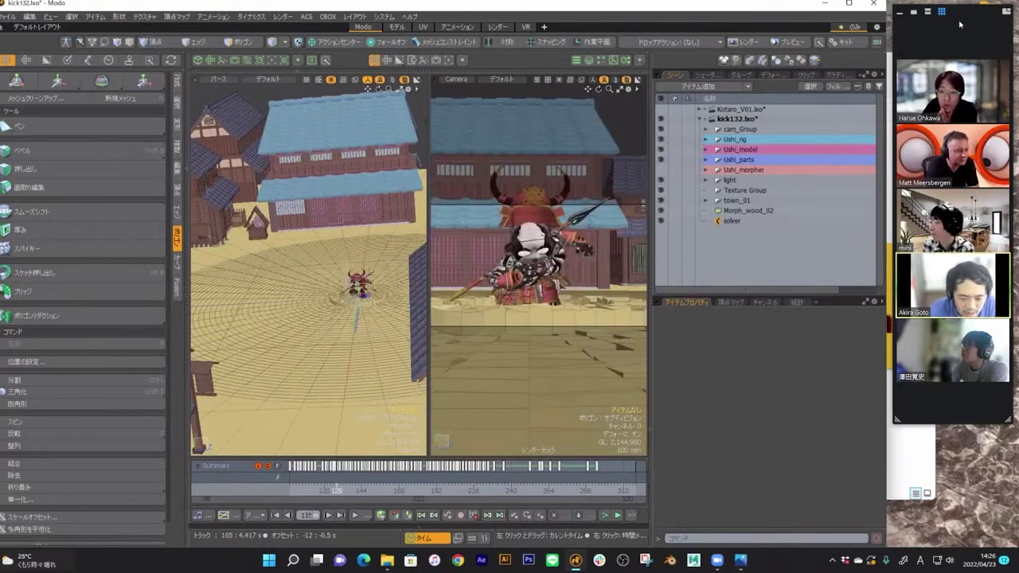
{"action": "left_click", "coordinate": [613, 316]}
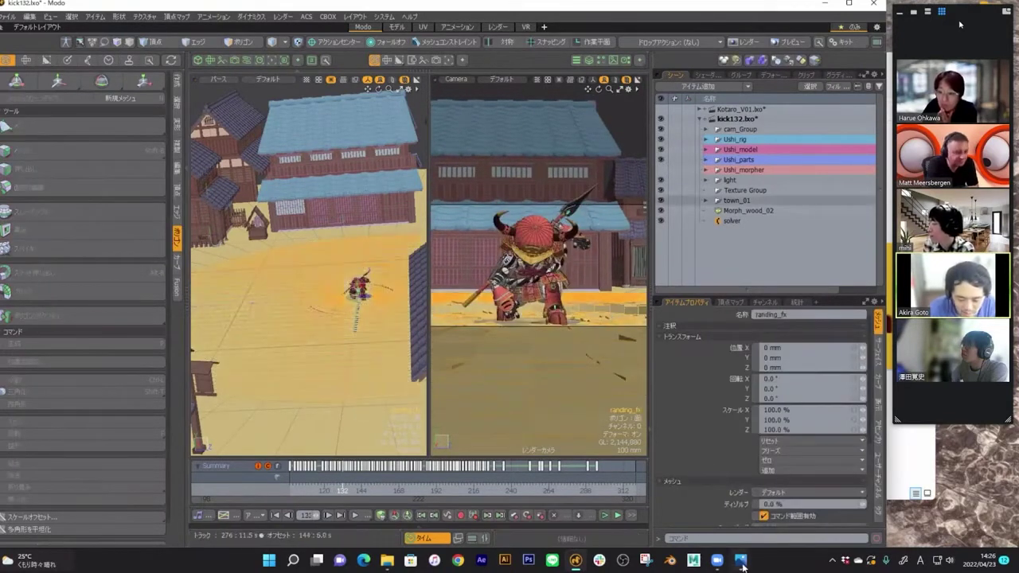
- Bring up the kick.gif render in Photos to view the landing, and return to Modo
{"action": "mouse_move", "coordinate": [741, 562]}
{"action": "left_click", "coordinate": [788, 505]}
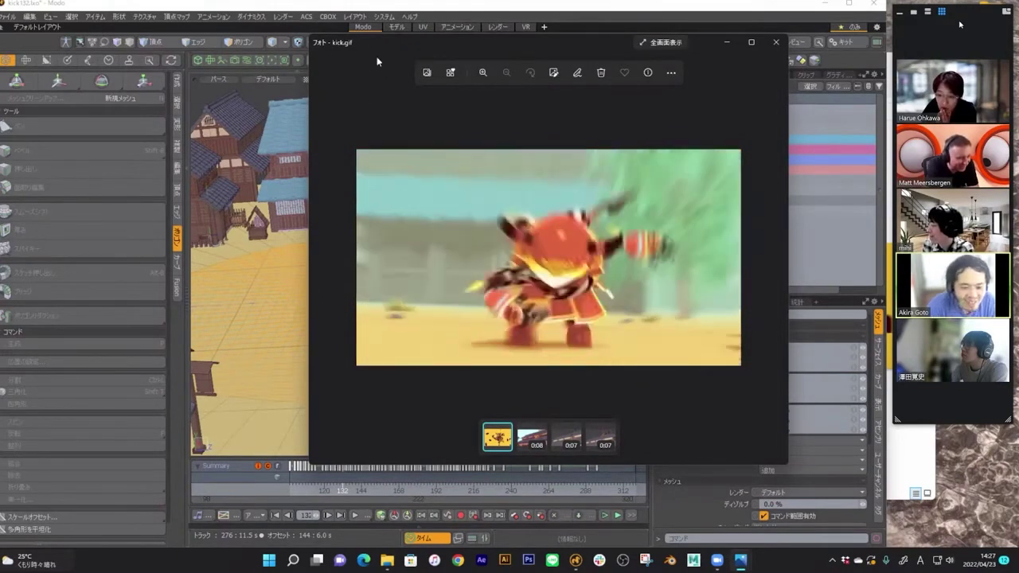
{"action": "left_click", "coordinate": [296, 293]}
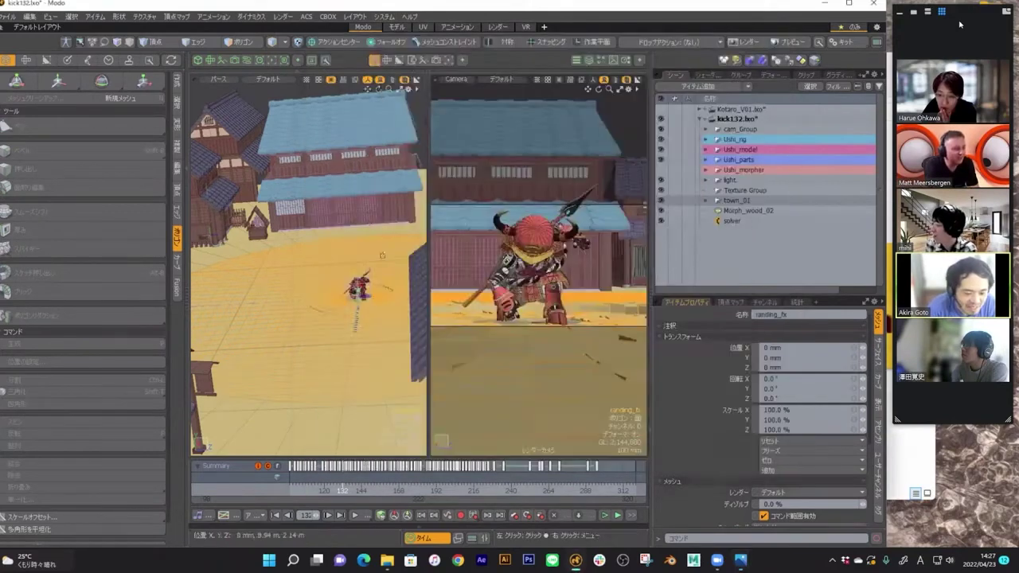
- Show the mesh operations list of randing_fx beside the viewports, and maximize the camera view next to it
{"action": "left_click_drag", "start_coordinate": [376, 257], "coordinate": [365, 184], "text": "alt"}
{"action": "left_click", "coordinate": [593, 59]}
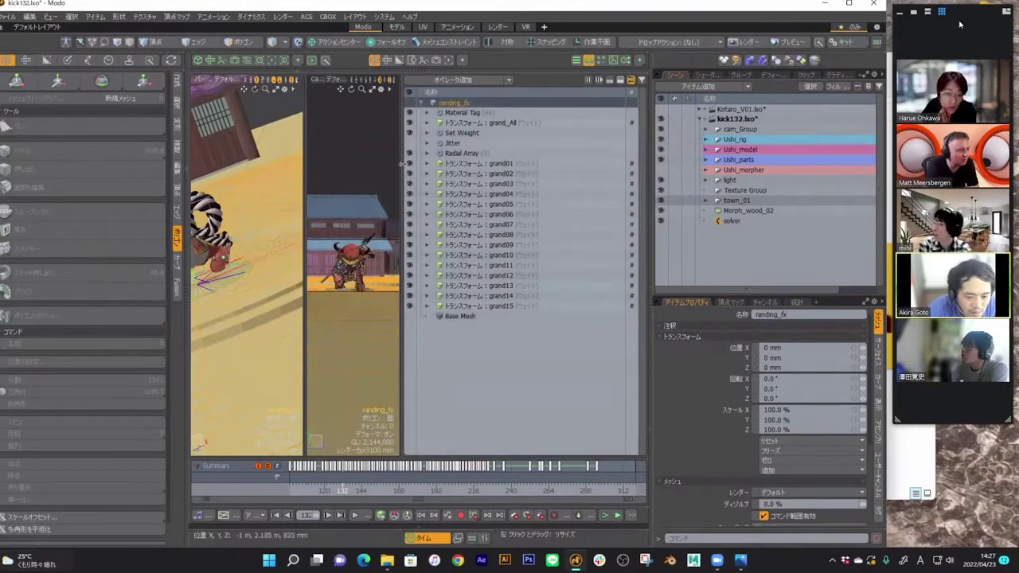
{"action": "left_click_drag", "start_coordinate": [402, 163], "coordinate": [644, 141]}
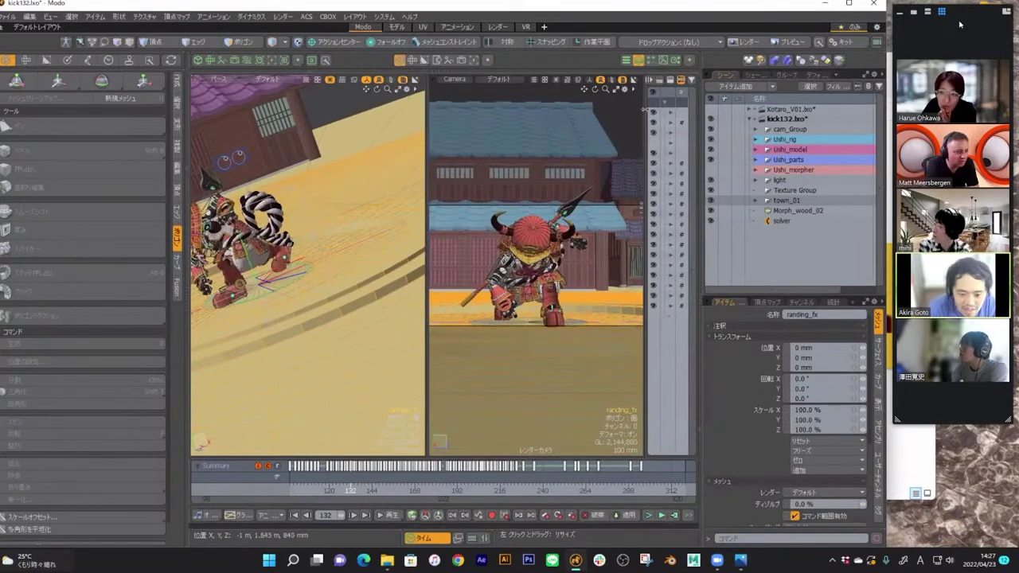
{"action": "left_click_drag", "start_coordinate": [644, 109], "coordinate": [581, 119]}
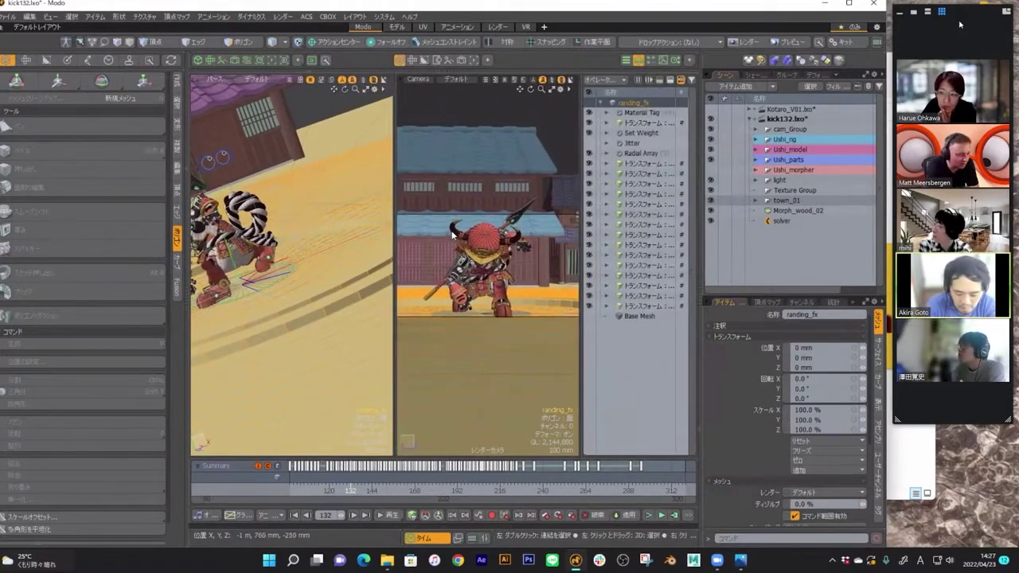
{"action": "key", "text": "ctrl+space"}
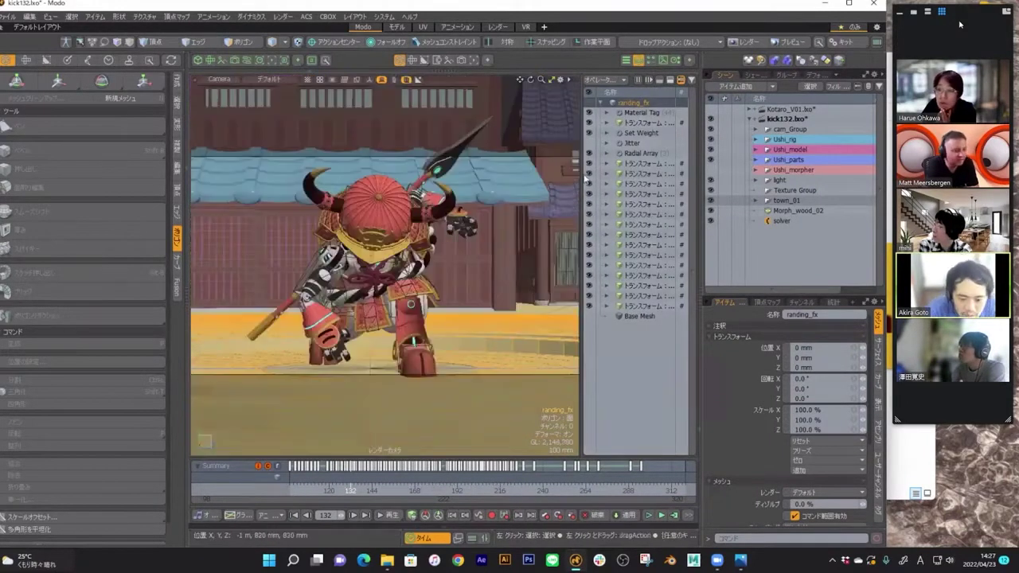
{"action": "left_click_drag", "start_coordinate": [582, 151], "coordinate": [527, 152]}
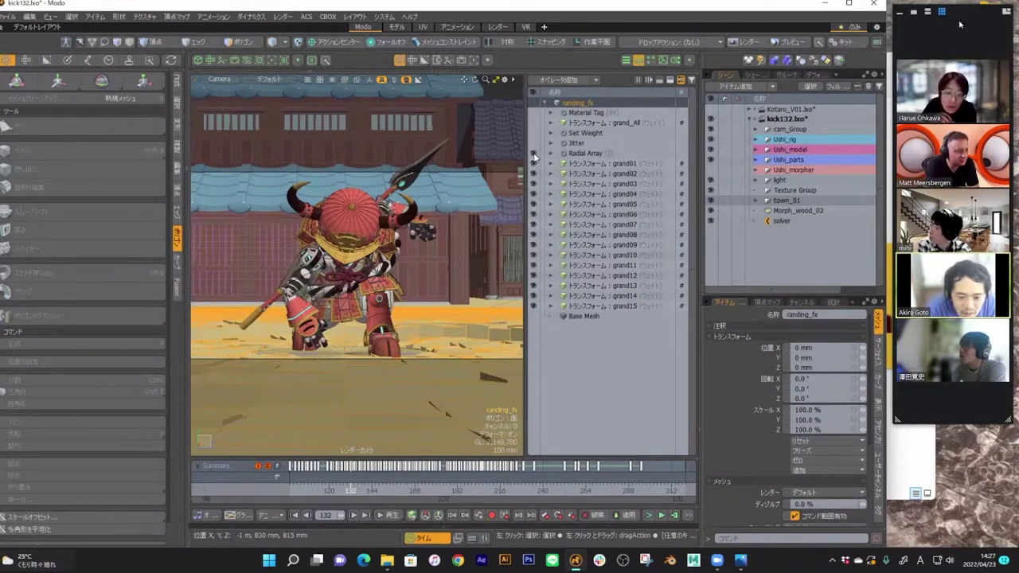
- Turn off Radial Array to inspect the single ground wedge in a perspective view, and re-enable it together with Jitter
{"action": "left_click", "coordinate": [534, 154]}
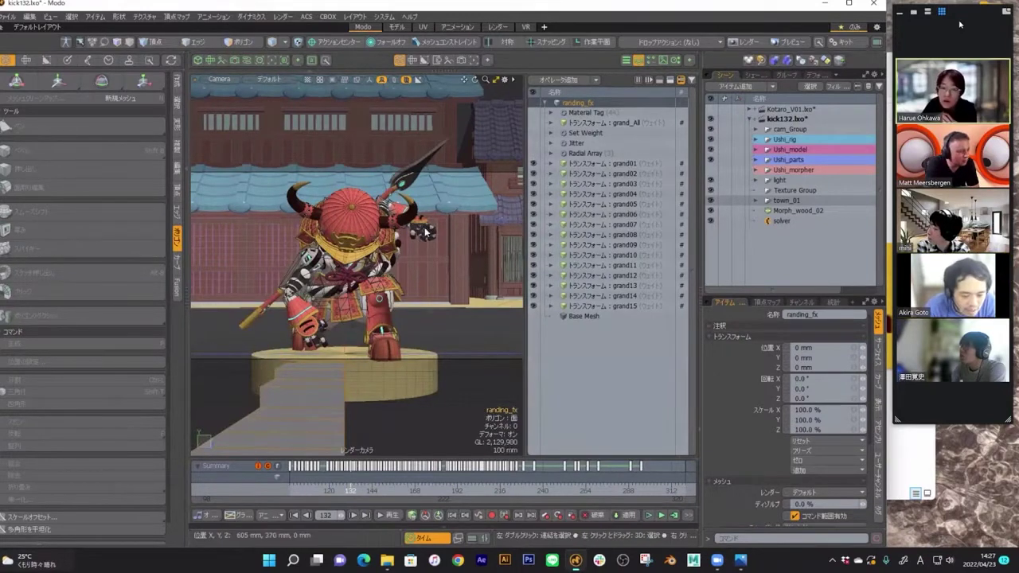
{"action": "key", "text": "KP_Decimal"}
{"action": "left_click_drag", "start_coordinate": [424, 233], "coordinate": [303, 246], "text": "alt"}
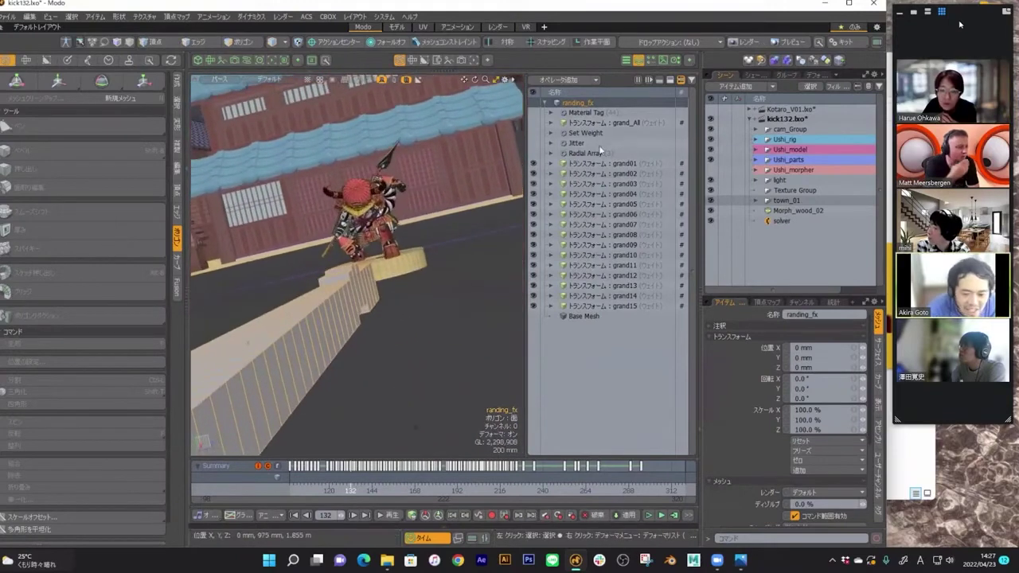
{"action": "left_click", "coordinate": [532, 164]}
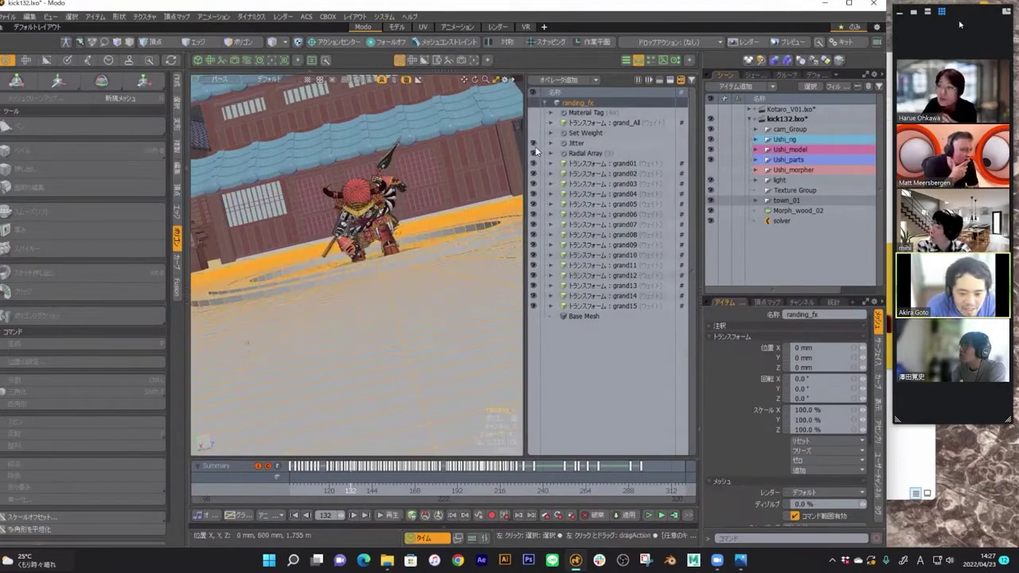
- Expand the Jitter operation and its Tool Pipe, and select Jitter to show its properties
{"action": "left_click_drag", "start_coordinate": [474, 187], "coordinate": [527, 140], "text": "alt"}
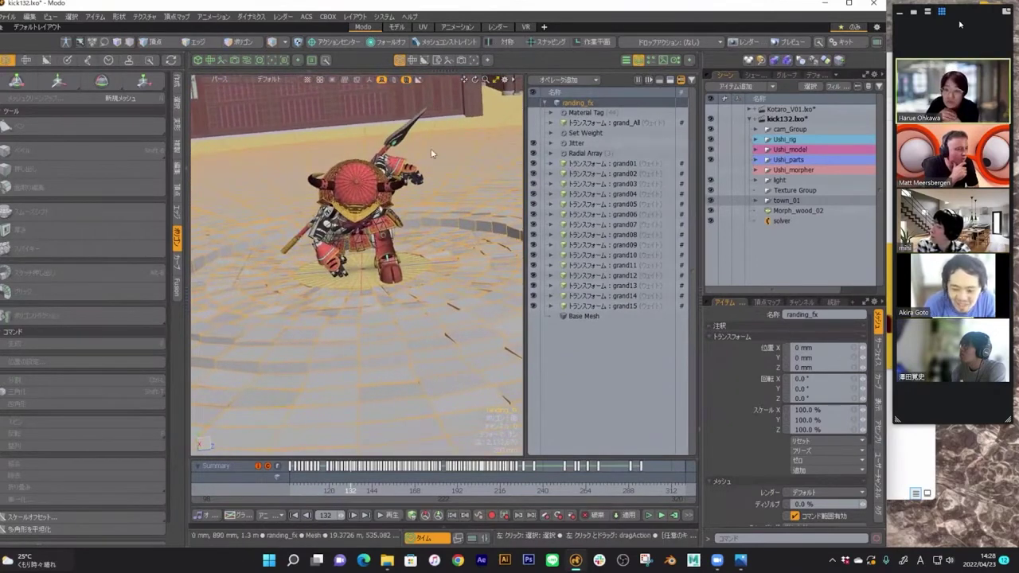
{"action": "left_click_drag", "start_coordinate": [341, 231], "coordinate": [533, 142], "text": "alt"}
{"action": "left_click", "coordinate": [551, 143]}
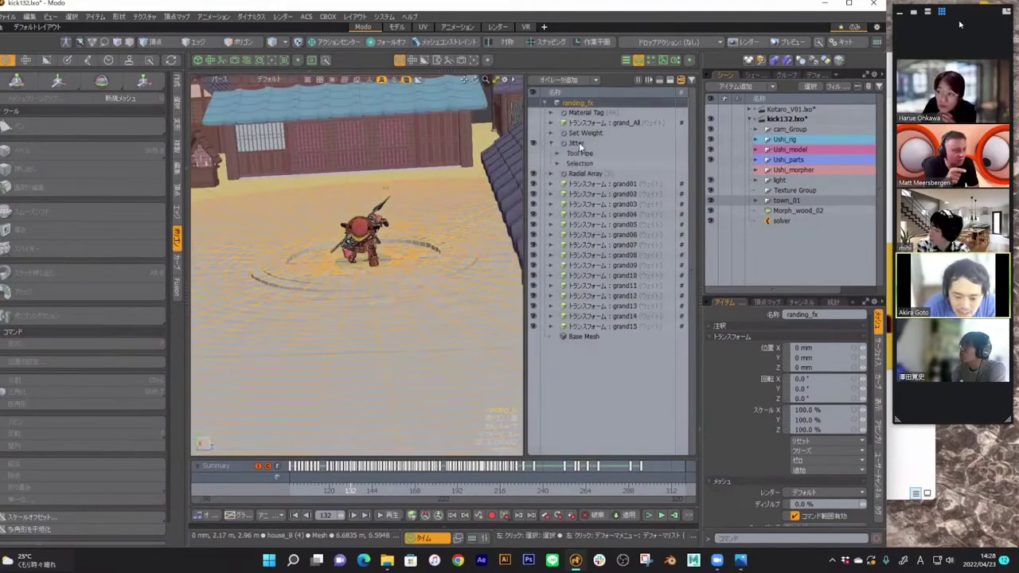
{"action": "left_click", "coordinate": [557, 154]}
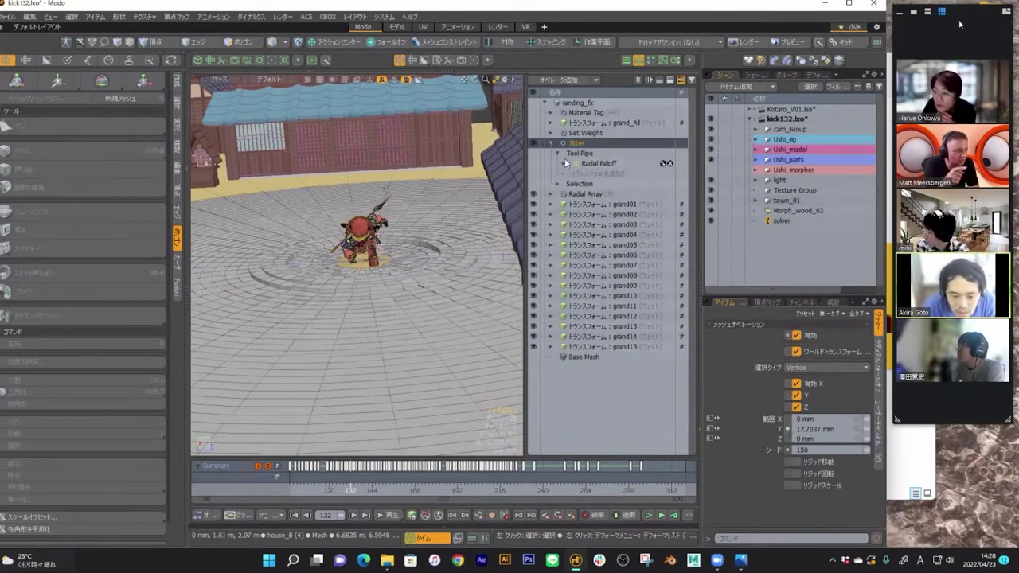
- Set the animation to frame 134 and open the graph editor on Jitter's Y range channel
{"action": "left_click_drag", "start_coordinate": [462, 263], "coordinate": [371, 484], "text": "ctrl+alt"}
{"action": "left_click", "coordinate": [354, 487]}
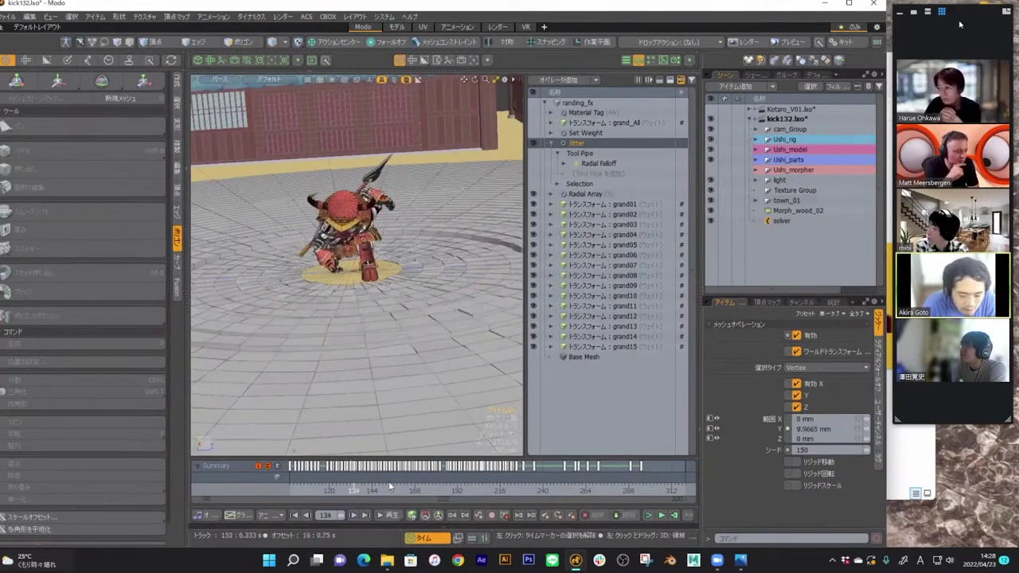
{"action": "left_click", "coordinate": [235, 515]}
{"action": "scroll", "coordinate": [246, 384], "scroll_direction": "up", "scroll_amount": 3}
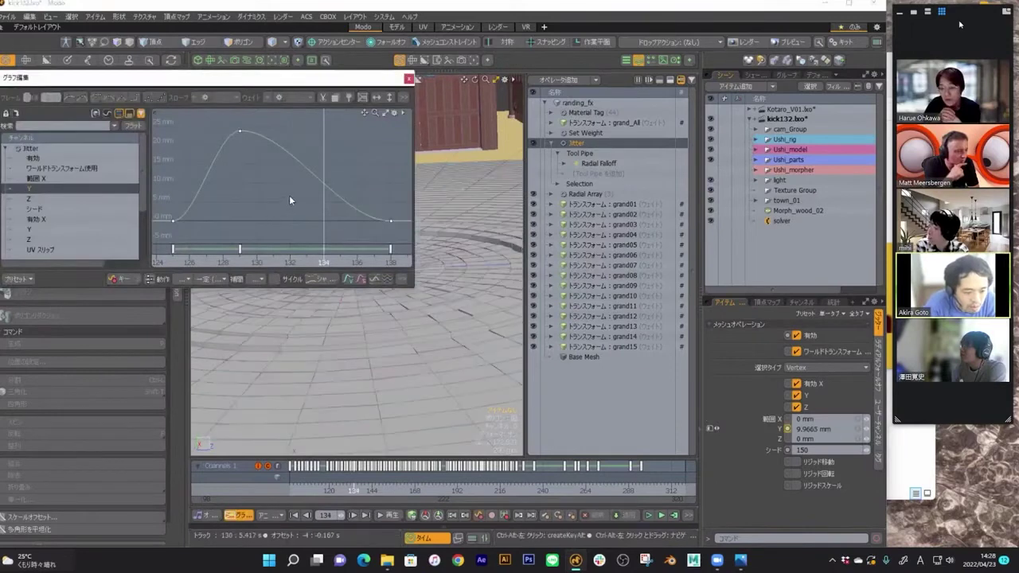
- Try shifting the peak key of Jitter's Y range curve to frame 128, and undo the move
{"action": "left_click", "coordinate": [238, 129]}
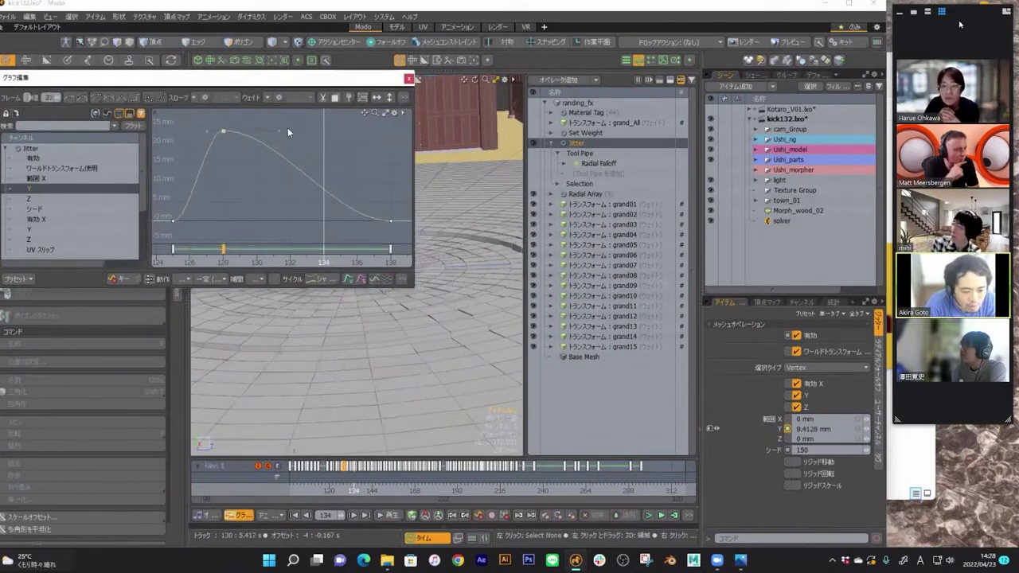
{"action": "key", "text": "ctrl+z"}
{"action": "left_click_drag", "start_coordinate": [293, 194], "coordinate": [253, 220], "text": "ctrl+alt"}
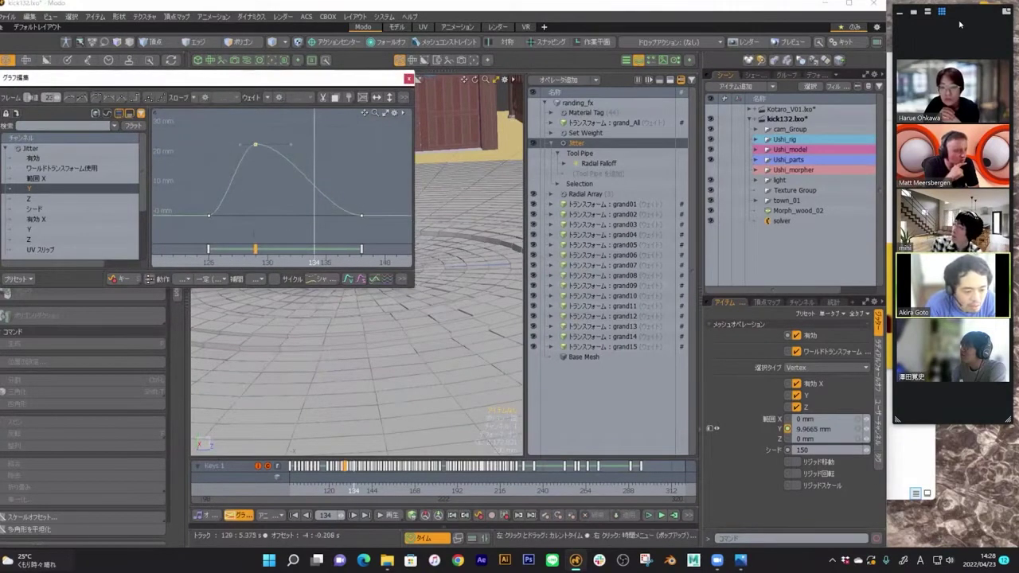
- Set the current time to frame 129, box-select the Y curve's peak key, and move the graph editor clear of the character
{"action": "left_click", "coordinate": [255, 256]}
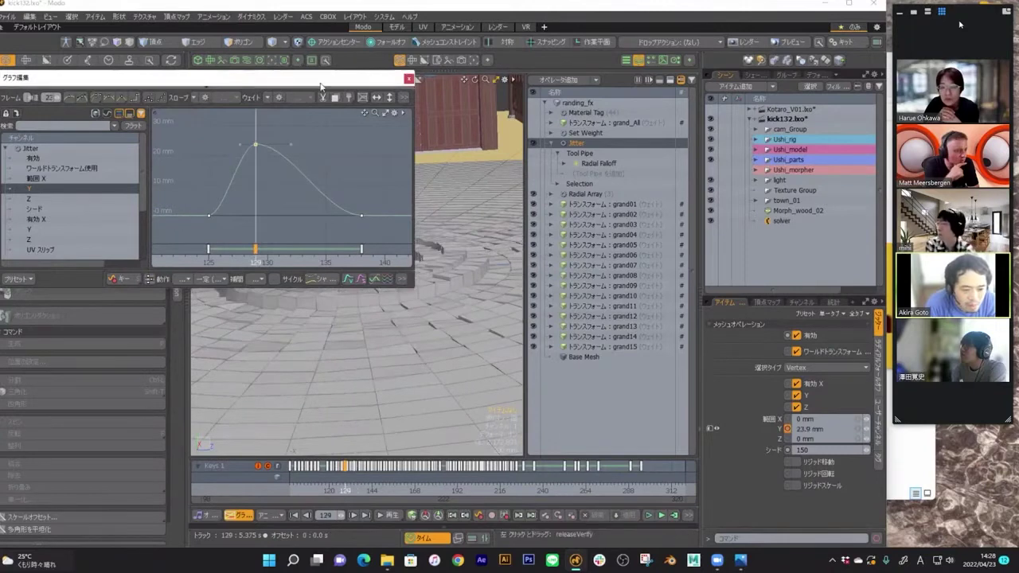
{"action": "left_click_drag", "start_coordinate": [320, 85], "coordinate": [798, 77]}
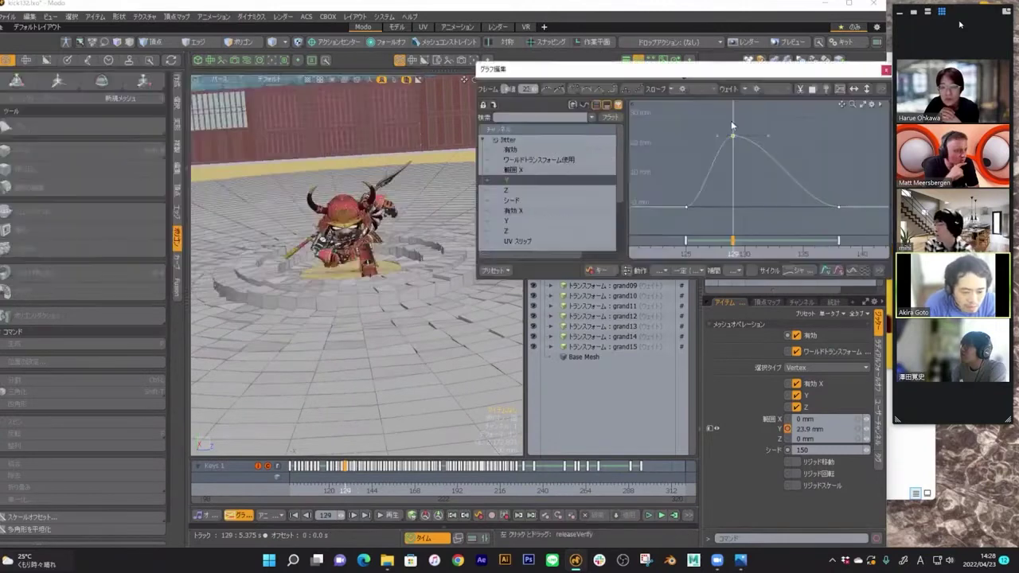
{"action": "mouse_move", "coordinate": [743, 152]}
{"action": "left_mouse_down", "text": "ctrl+alt"}
{"action": "mouse_move", "coordinate": [751, 169]}
{"action": "mouse_move", "coordinate": [735, 158]}
{"action": "left_mouse_up", "text": "ctrl+alt"}
{"action": "left_click_drag", "start_coordinate": [721, 141], "coordinate": [748, 167]}
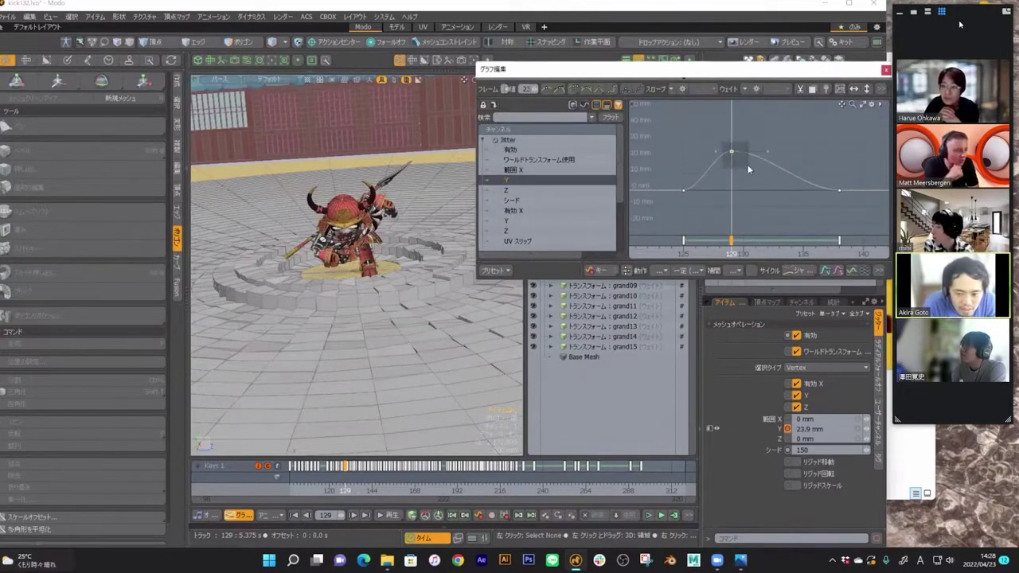
{"action": "left_click_drag", "start_coordinate": [734, 123], "coordinate": [749, 159]}
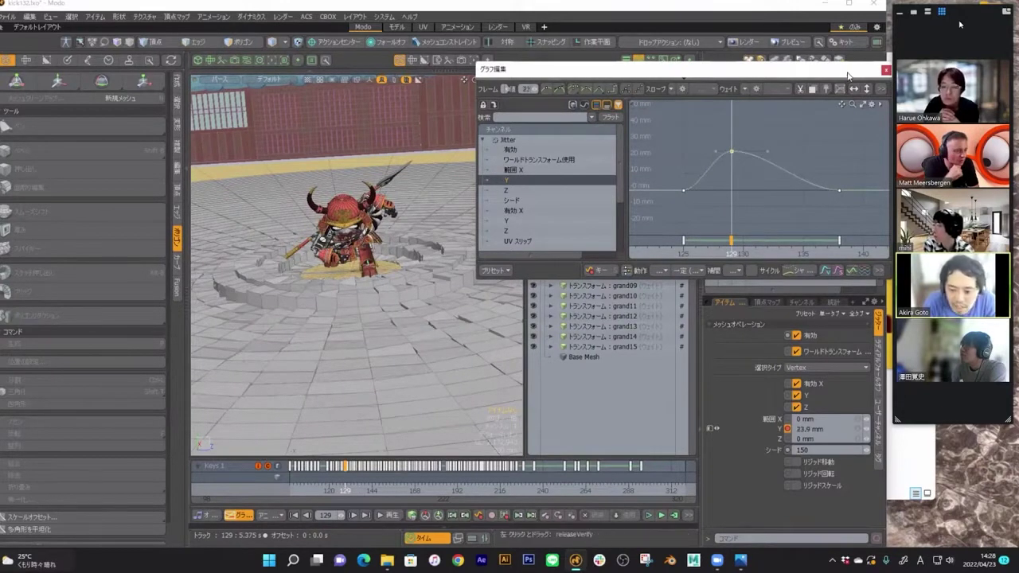
{"action": "left_click_drag", "start_coordinate": [846, 71], "coordinate": [809, 70]}
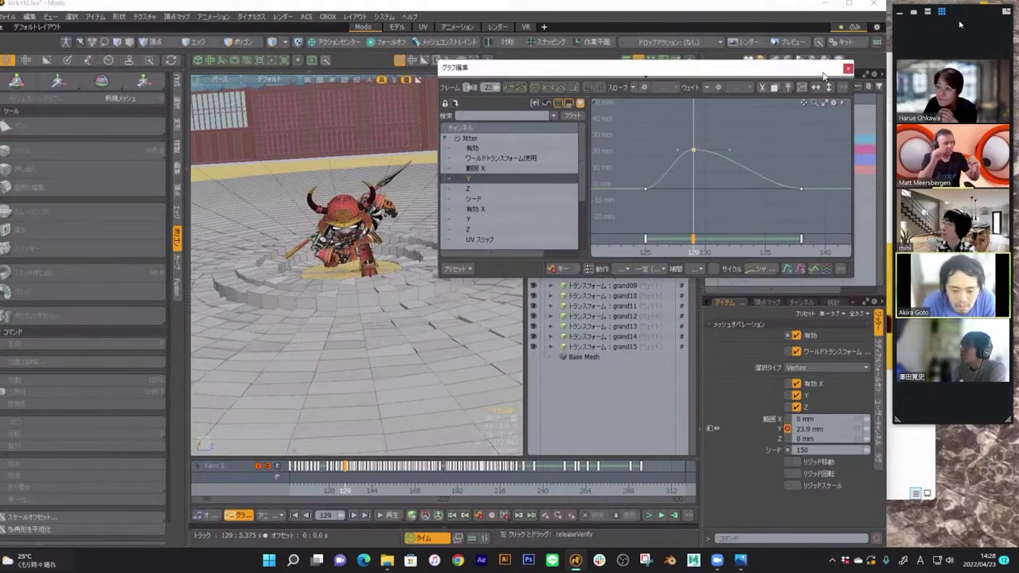
{"action": "left_click_drag", "start_coordinate": [822, 72], "coordinate": [841, 234]}
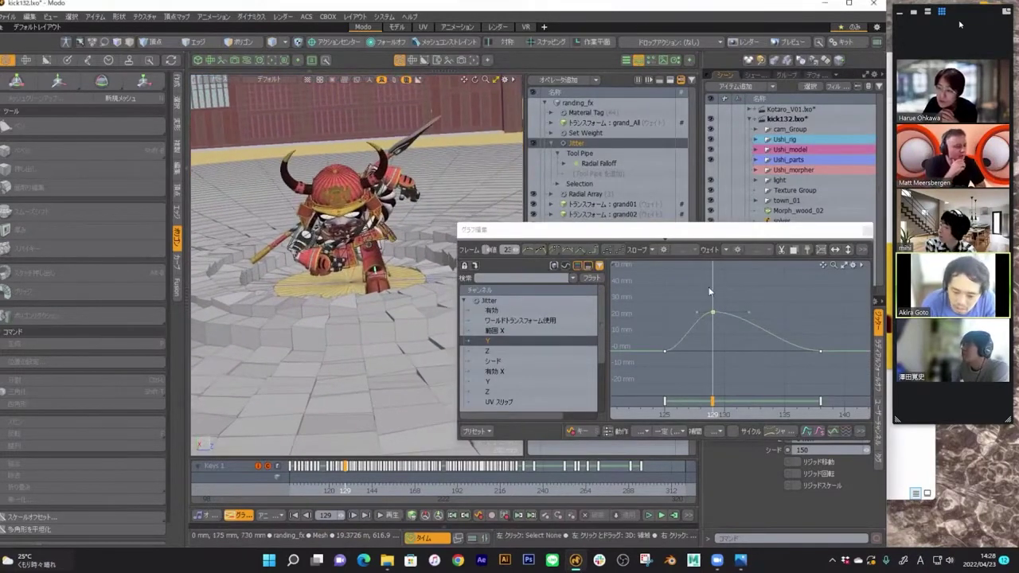
- Raise the peak key of Jitter's Y range curve at frame 129 to about 45 mm
{"action": "left_click", "coordinate": [718, 314]}
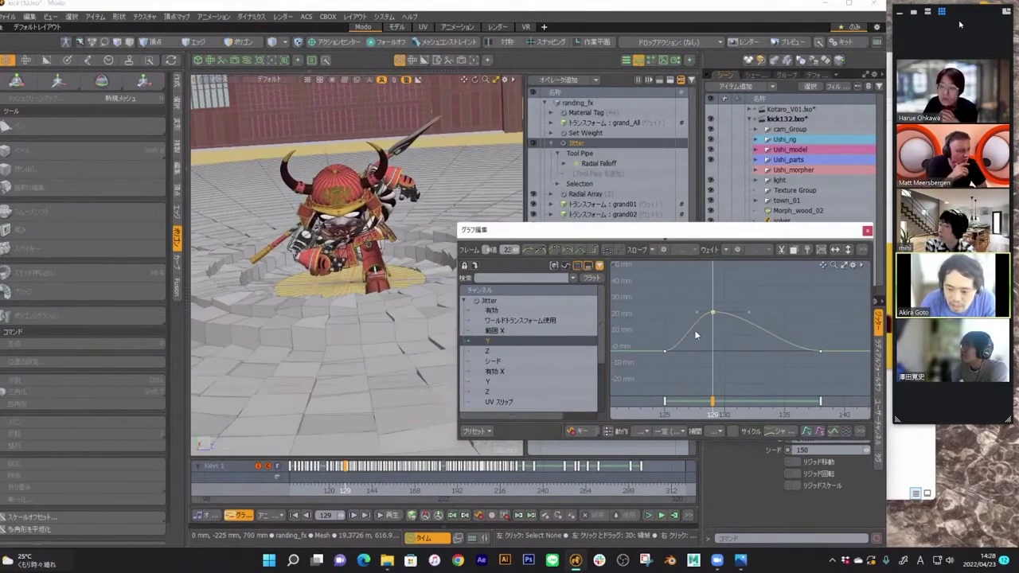
{"action": "left_click_drag", "start_coordinate": [694, 330], "coordinate": [697, 315]}
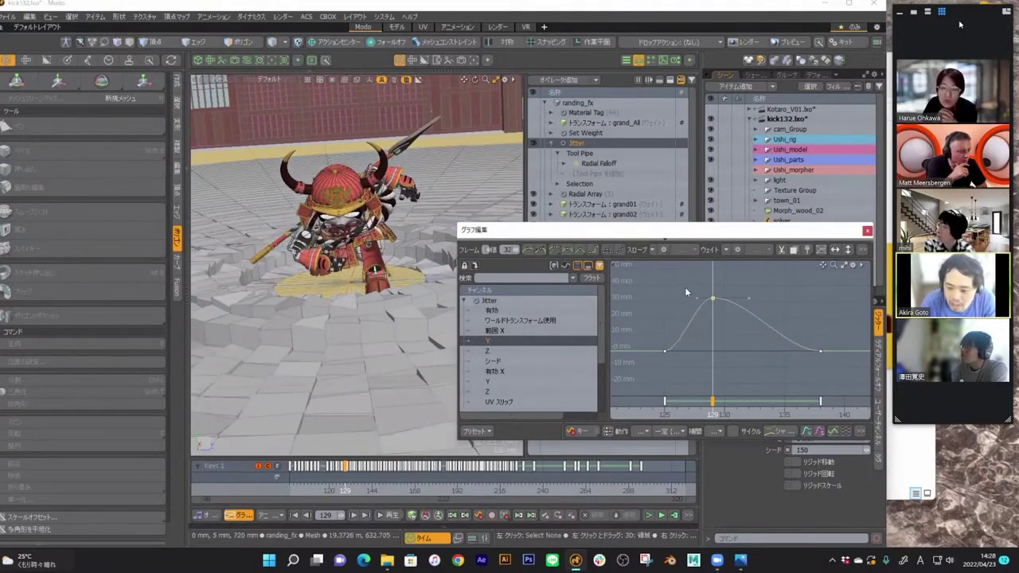
{"action": "left_click_drag", "start_coordinate": [735, 331], "coordinate": [727, 317]}
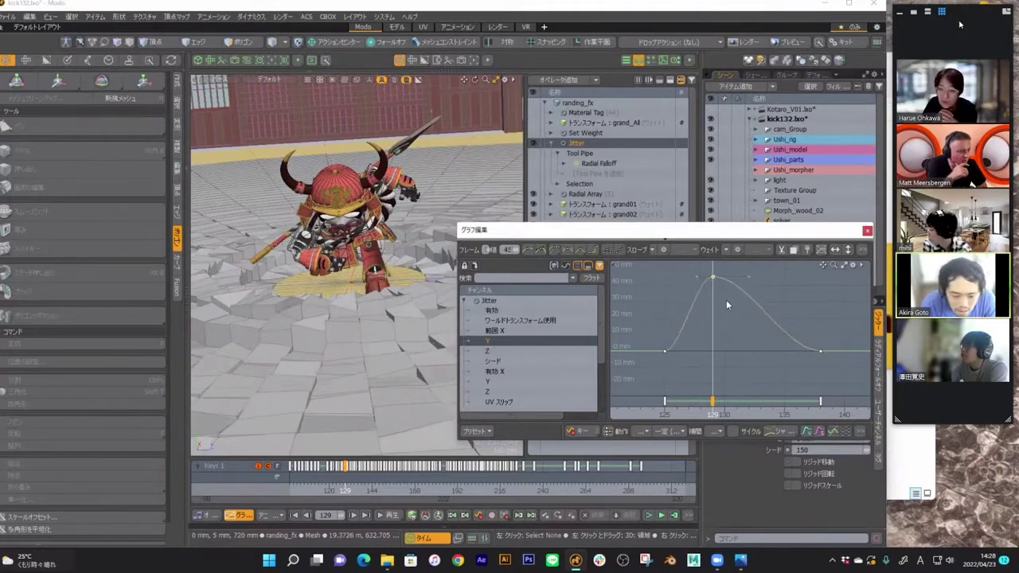
- Select the Radial Falloff in Jitter's Tool Pipe and view the whole area of broken ground around the character
{"action": "left_click", "coordinate": [604, 163]}
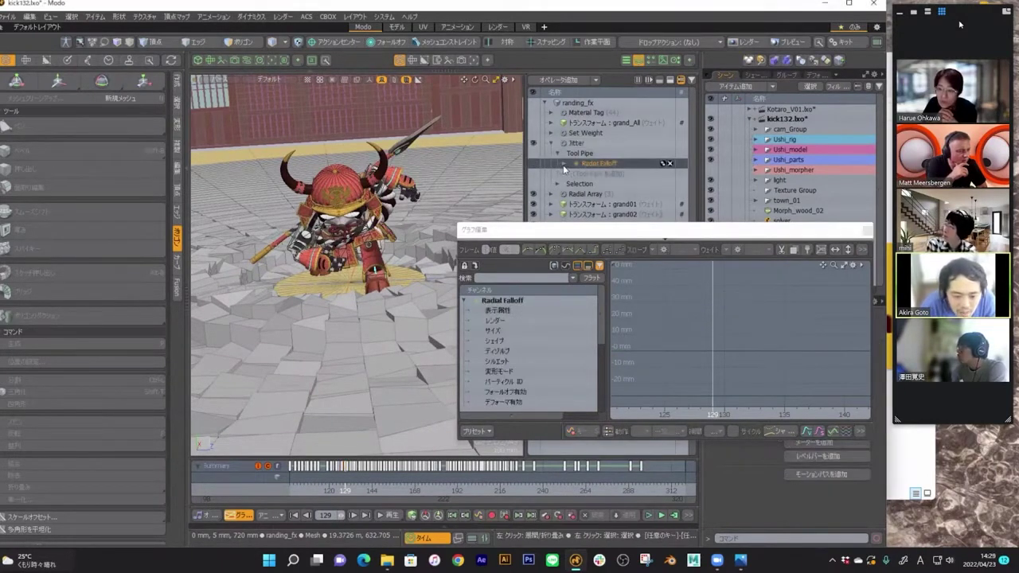
{"action": "scroll", "coordinate": [342, 239], "scroll_direction": "down", "scroll_amount": 3}
{"action": "left_click_drag", "start_coordinate": [334, 231], "coordinate": [323, 280], "text": "alt"}
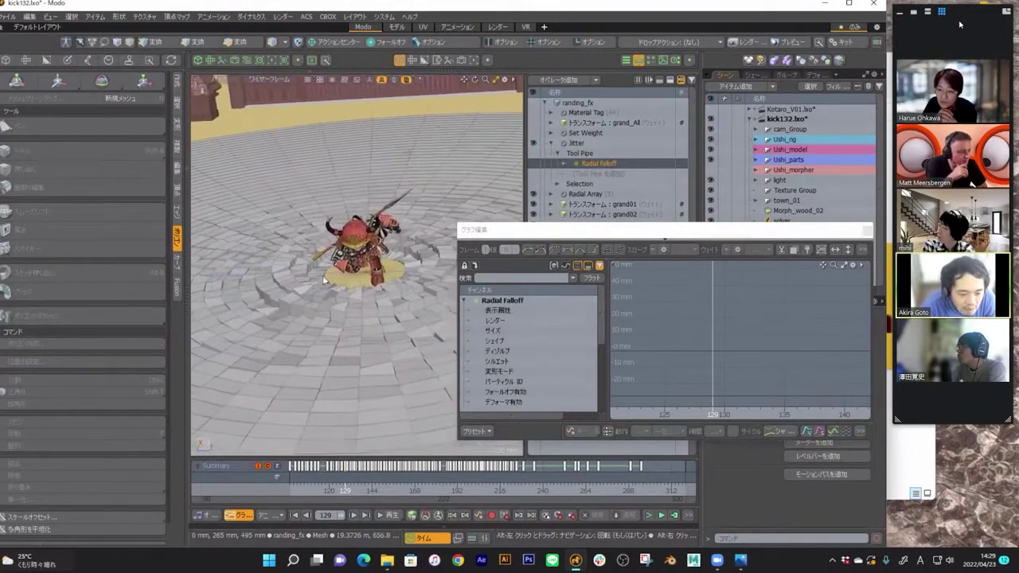
{"action": "left_click", "coordinate": [736, 236]}
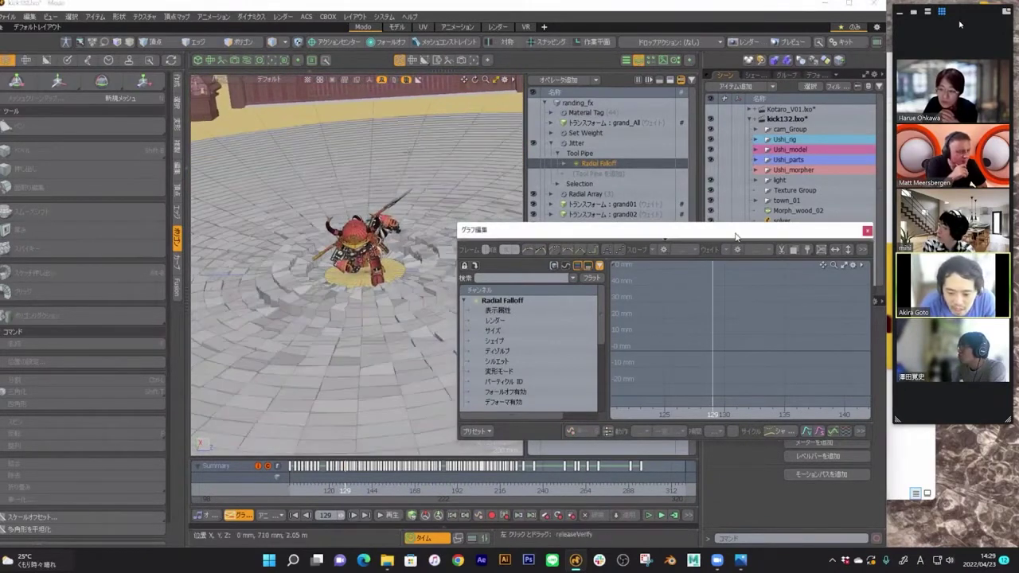
- Show the locators in the viewport, view the ground from a low angle, and expand the Radial Falloff in Jitter's Tool Pipe
{"action": "left_click_drag", "start_coordinate": [737, 236], "coordinate": [732, 316]}
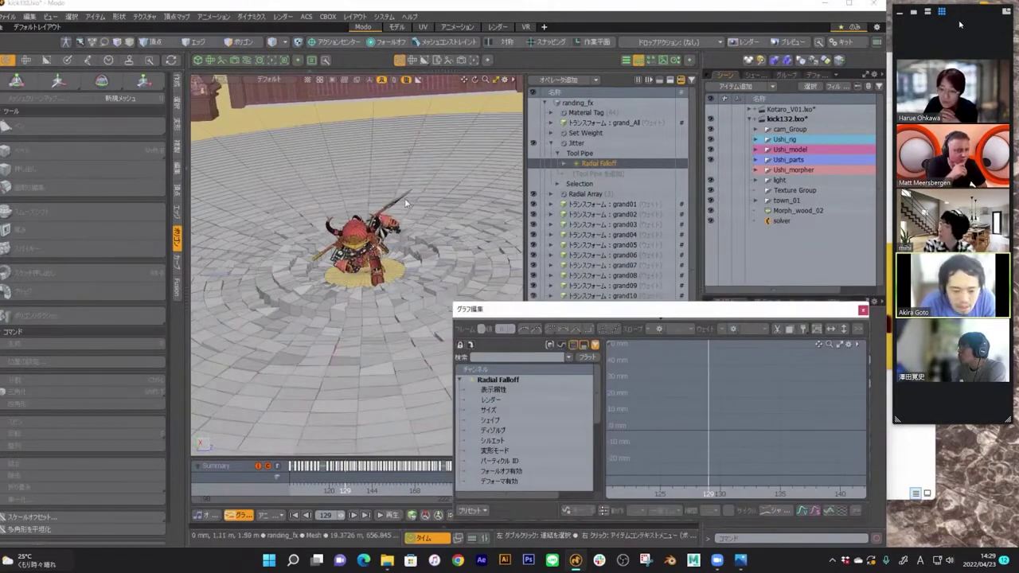
{"action": "key", "text": "ctrl+3"}
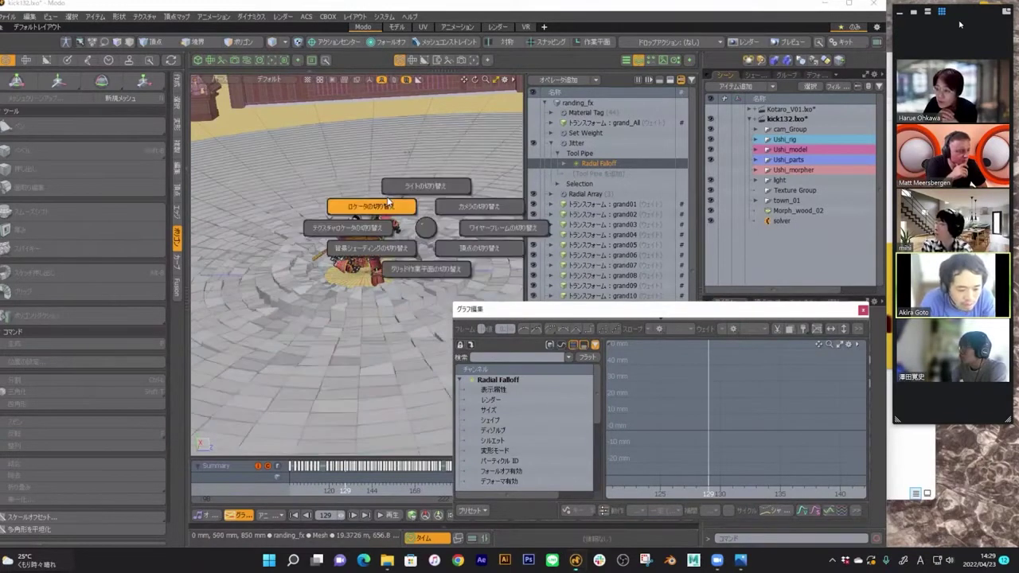
{"action": "left_click", "coordinate": [366, 205]}
{"action": "left_click_drag", "start_coordinate": [374, 239], "coordinate": [598, 165], "text": "alt"}
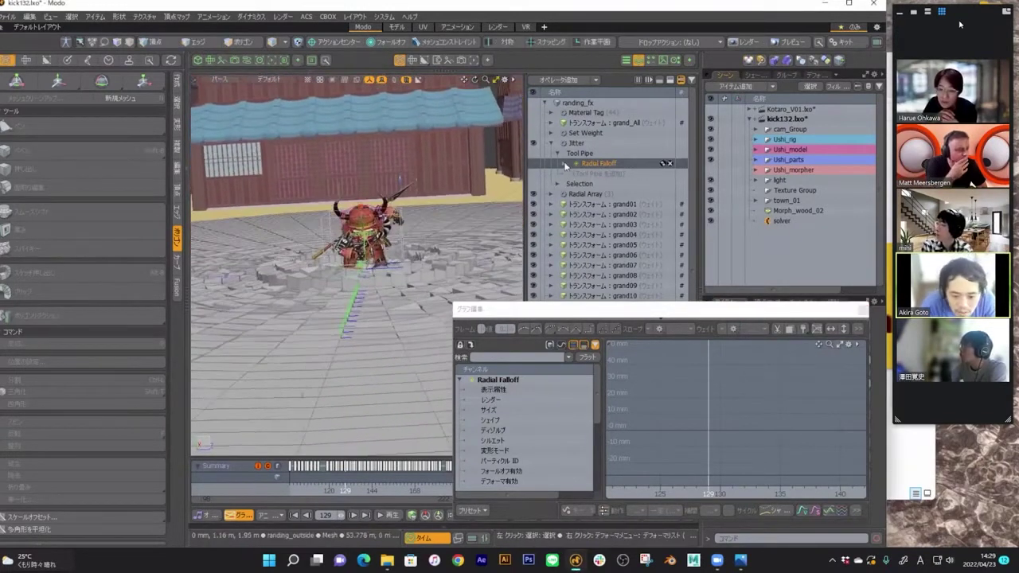
{"action": "left_click", "coordinate": [591, 164]}
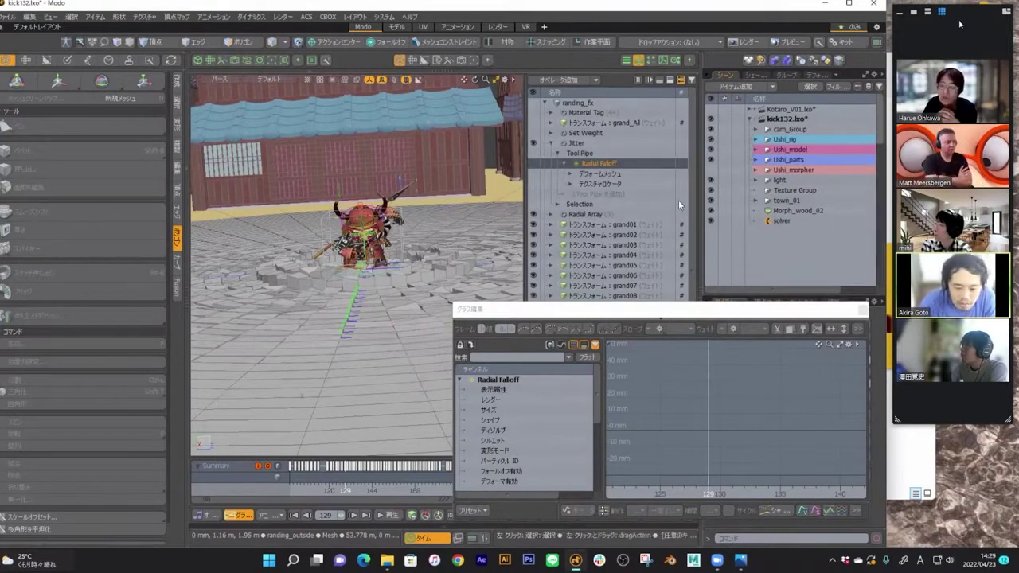
- Close the graph editor, collapse Jitter, and re-enable the disabled operations in the upper part of the randing_fx stack, such as Material Tag
{"action": "left_click", "coordinate": [862, 308]}
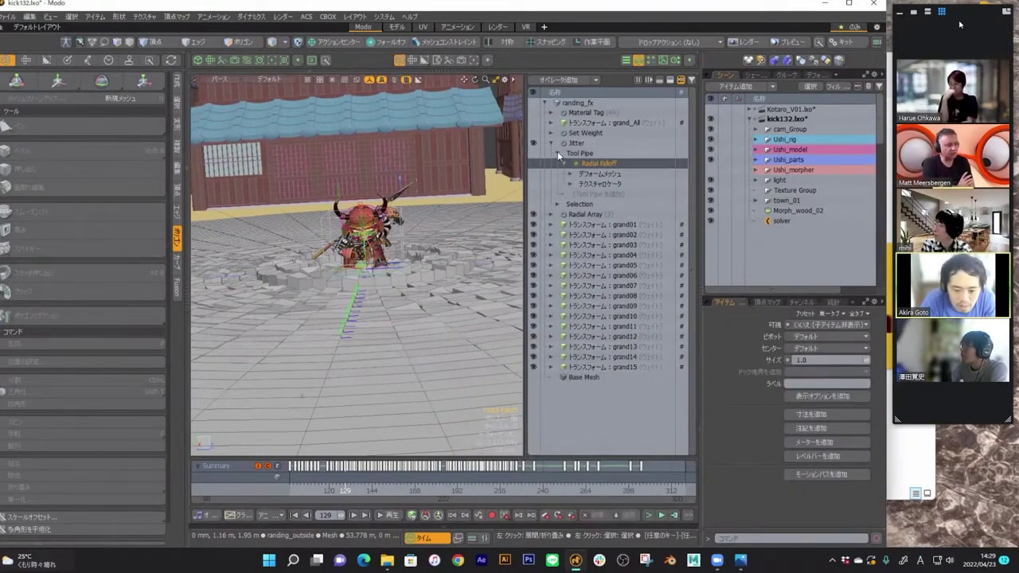
{"action": "left_click", "coordinate": [550, 144]}
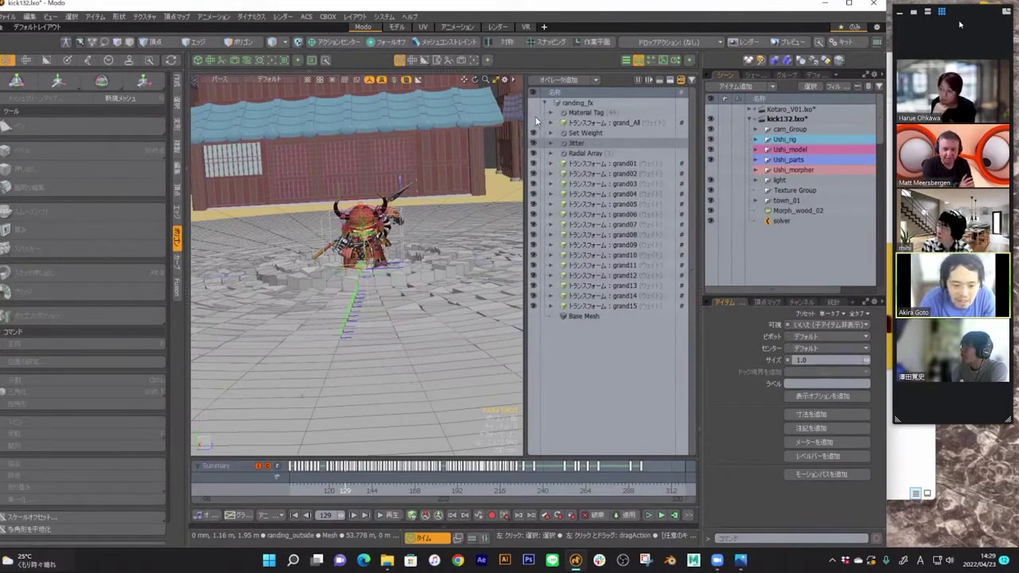
{"action": "left_click", "coordinate": [534, 130]}
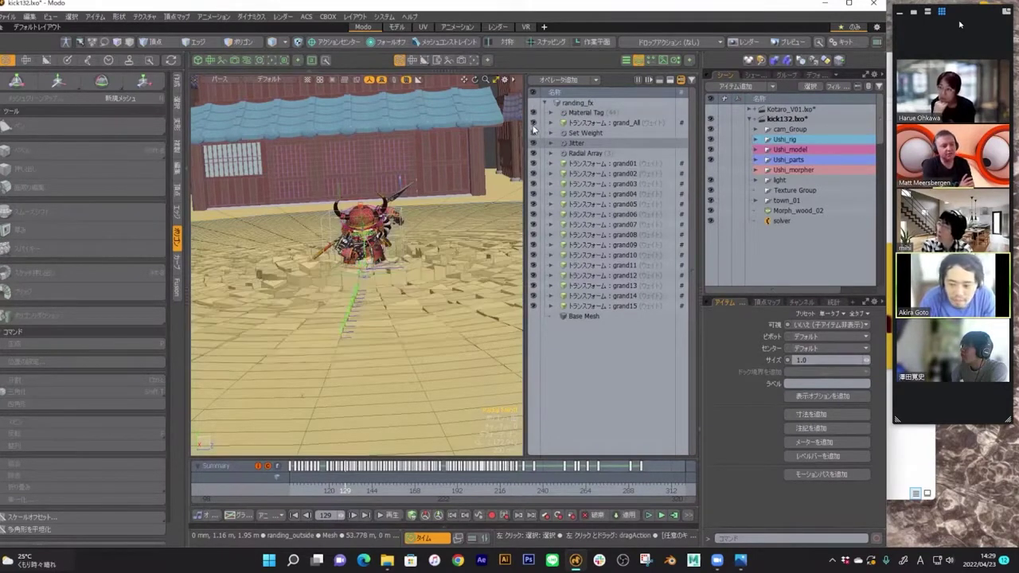
{"action": "left_click", "coordinate": [493, 156]}
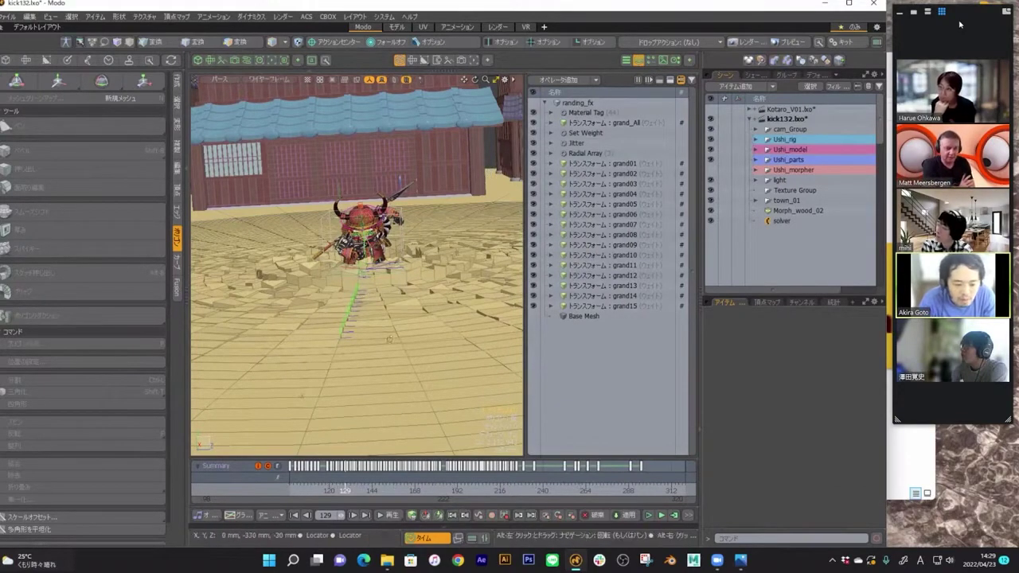
- Hide the mesh operations list and view the shattered ground close up around the crouching character
{"action": "left_click_drag", "start_coordinate": [484, 182], "coordinate": [514, 142], "text": "alt"}
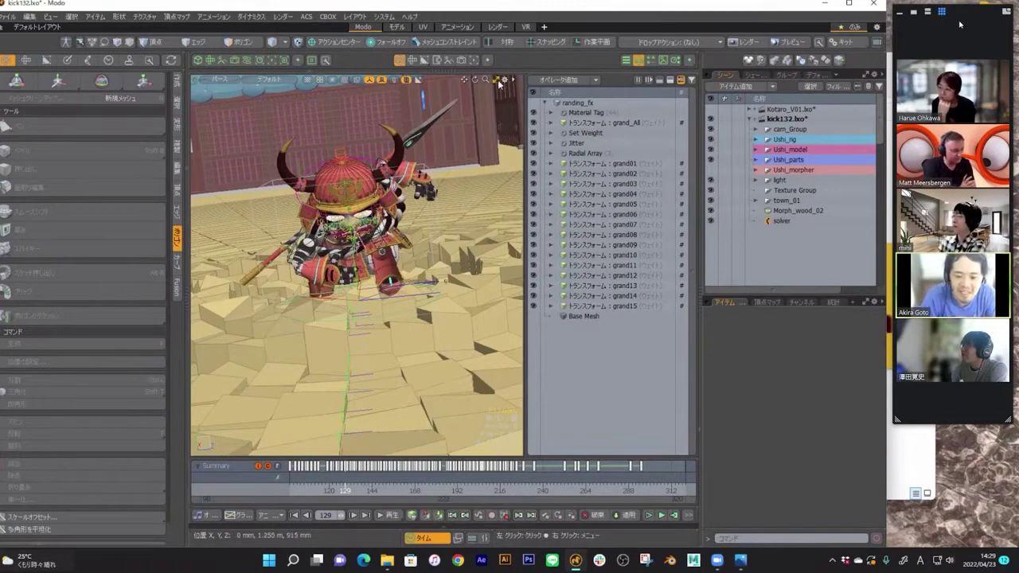
{"action": "left_click", "coordinate": [639, 60]}
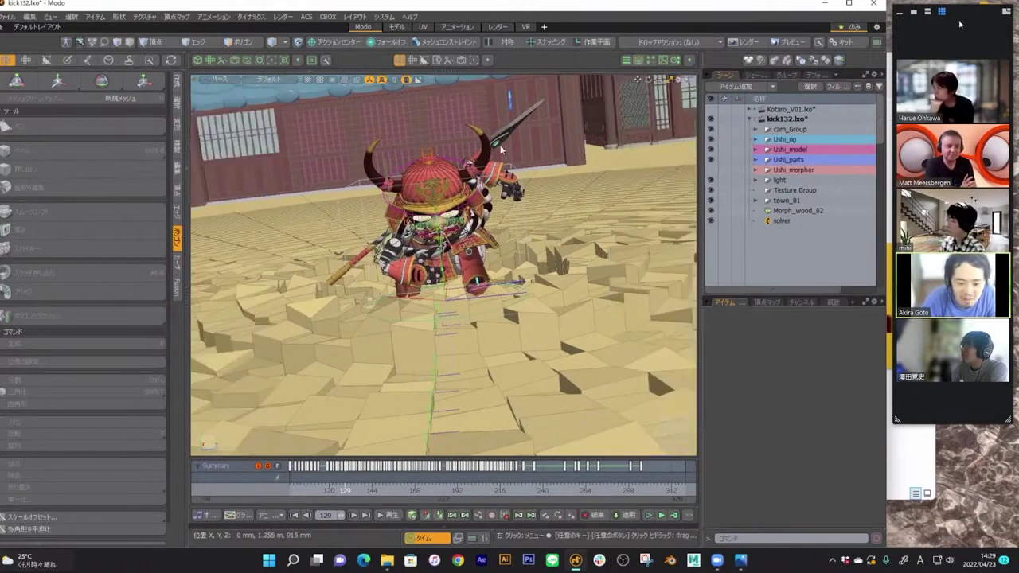
{"action": "left_click_drag", "start_coordinate": [501, 147], "coordinate": [491, 238], "text": "ctrl+alt"}
- Show frame 174 in two side-by-side viewports, one through the render camera and one in perspective
{"action": "key", "text": "KP_Decimal"}
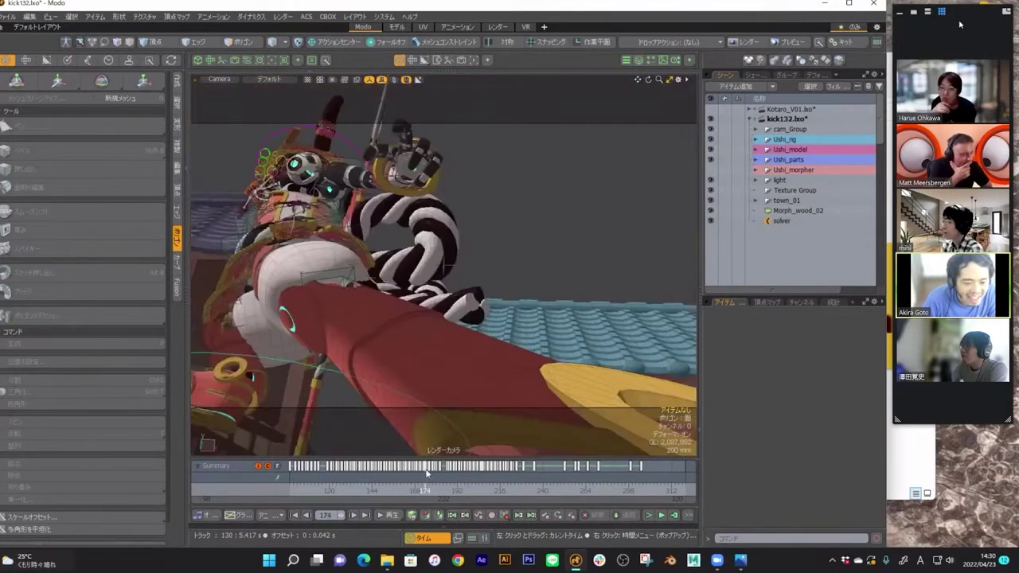
{"action": "key", "text": "KP_Decimal"}
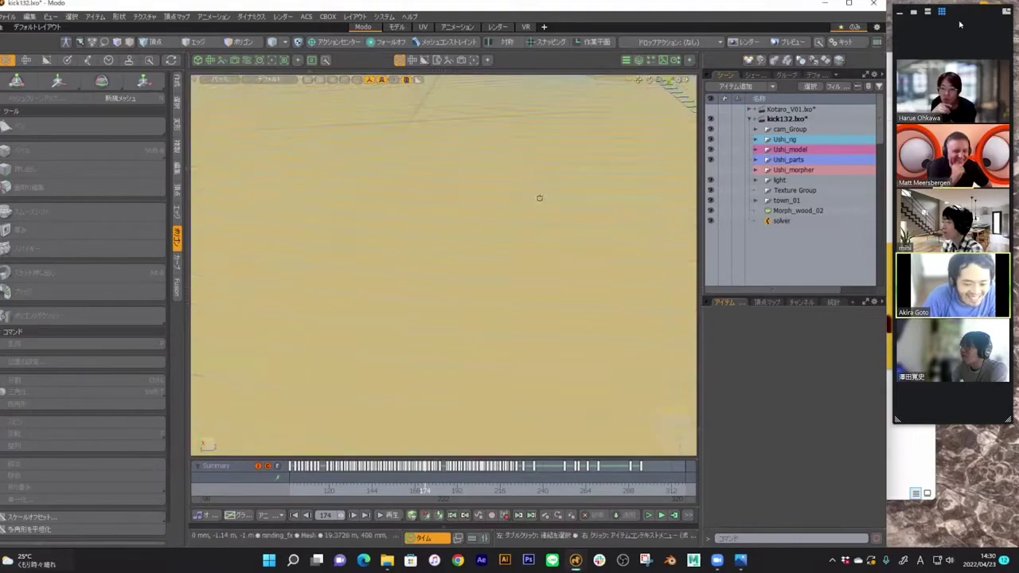
{"action": "left_click_drag", "start_coordinate": [539, 198], "coordinate": [740, 555], "text": "ctrl+alt"}
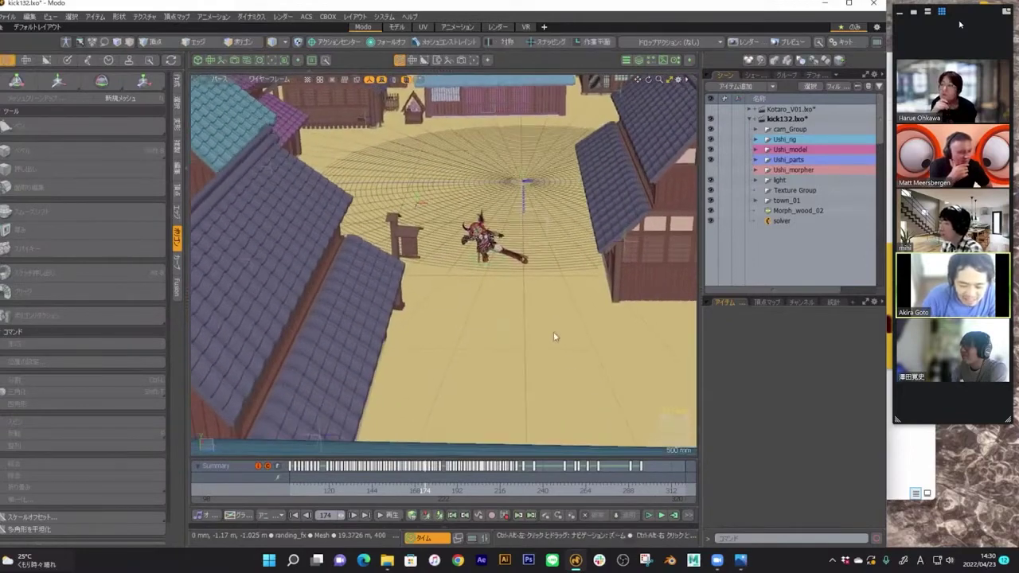
{"action": "left_click_drag", "start_coordinate": [553, 331], "coordinate": [353, 238], "text": "ctrl+alt"}
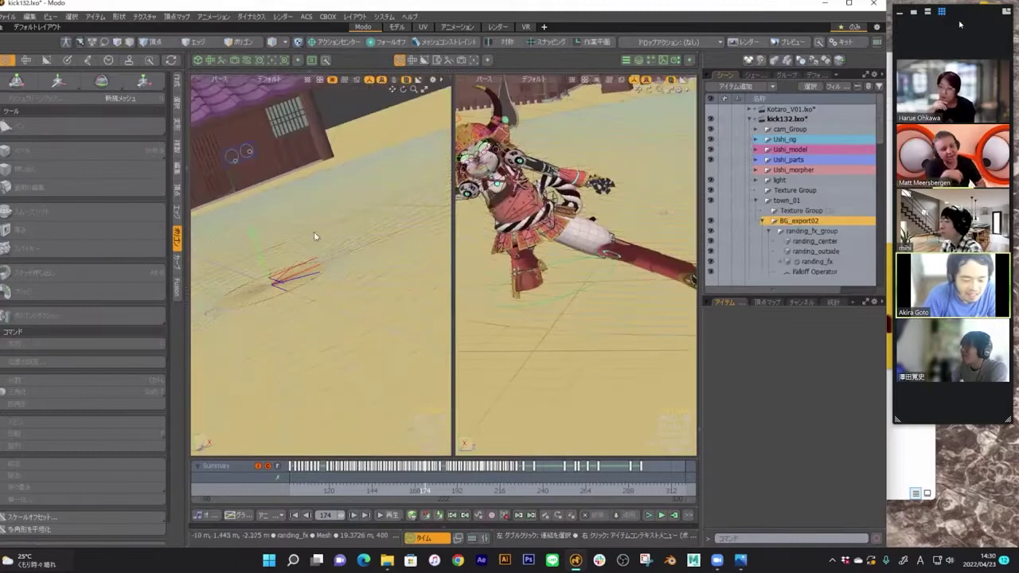
{"action": "key", "text": "."}
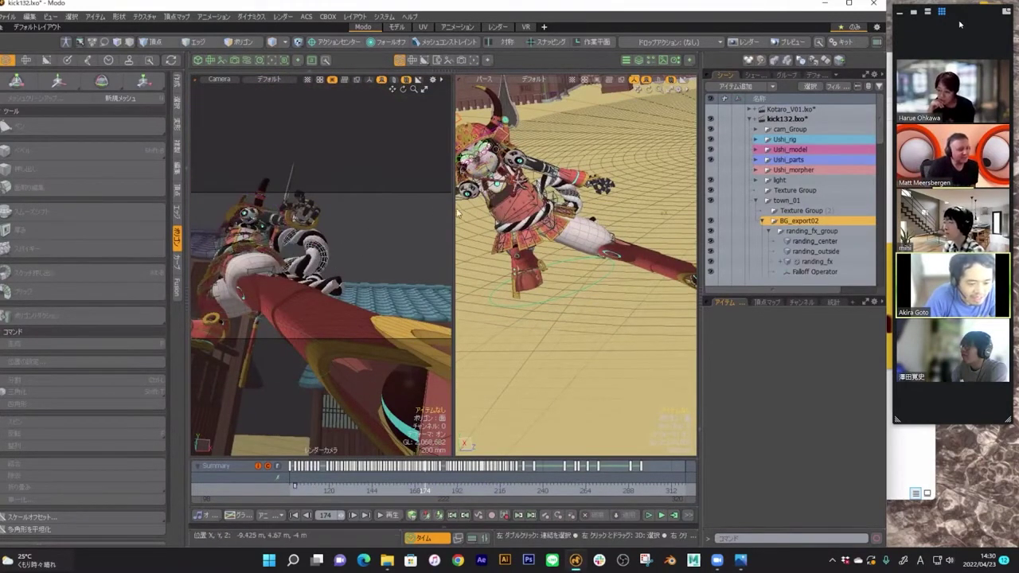
{"action": "left_click_drag", "start_coordinate": [455, 221], "coordinate": [461, 221]}
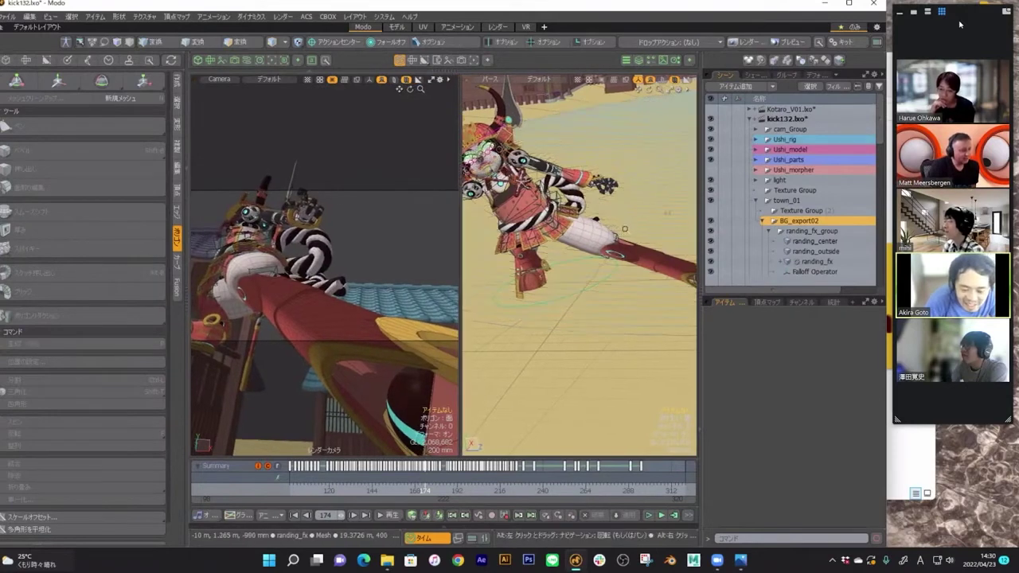
- Examine the exaggerated kicking leg in the perspective view against its look through the render camera
{"action": "left_click_drag", "start_coordinate": [566, 225], "coordinate": [614, 257], "text": "alt"}
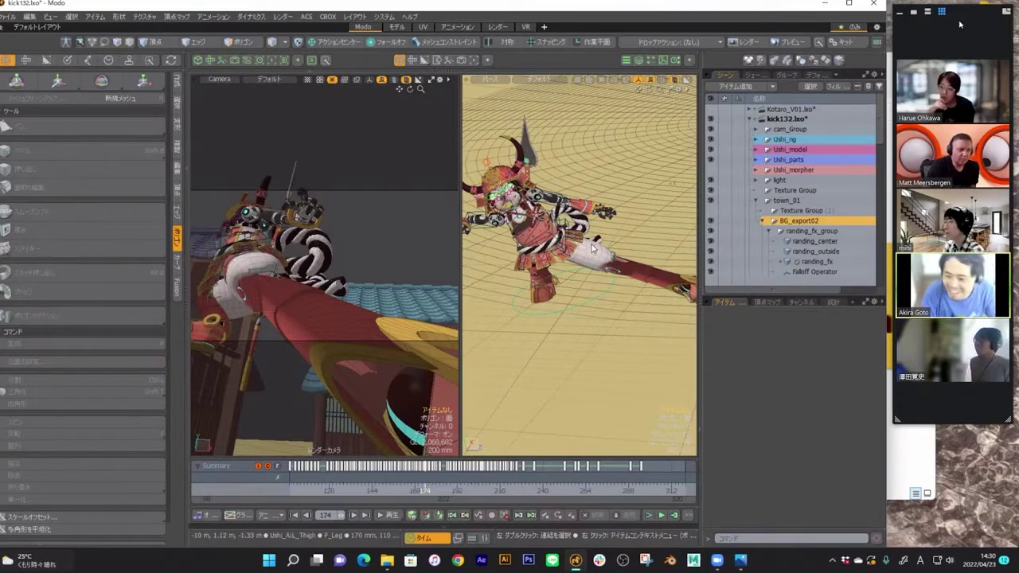
{"action": "left_click", "coordinate": [595, 215]}
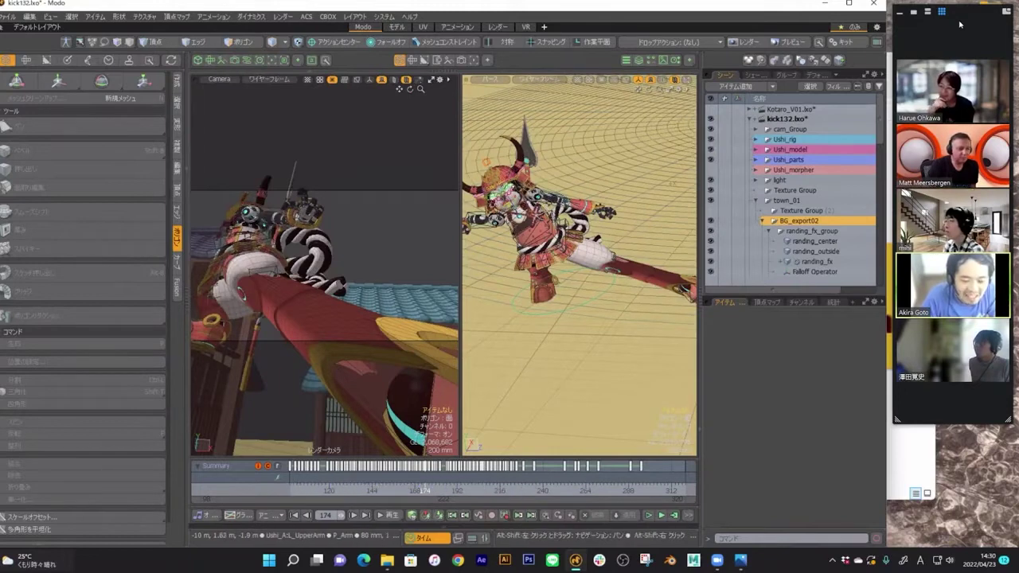
{"action": "left_click_drag", "start_coordinate": [528, 197], "coordinate": [605, 229], "text": "alt"}
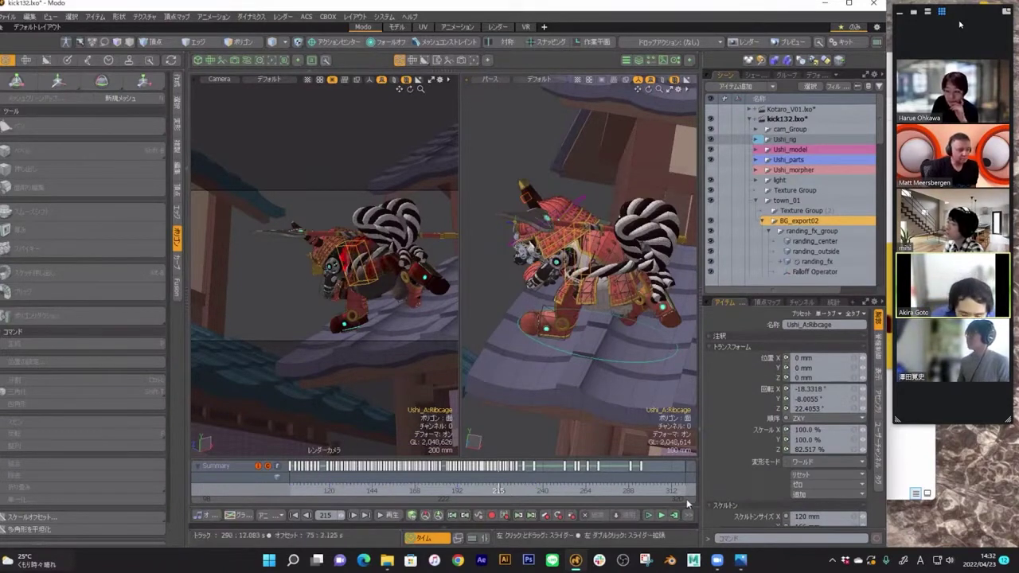
- Try narrowing and shifting the timeline's visible frame range around the action, and restore the full range
{"action": "left_click_drag", "start_coordinate": [688, 503], "coordinate": [466, 483]}
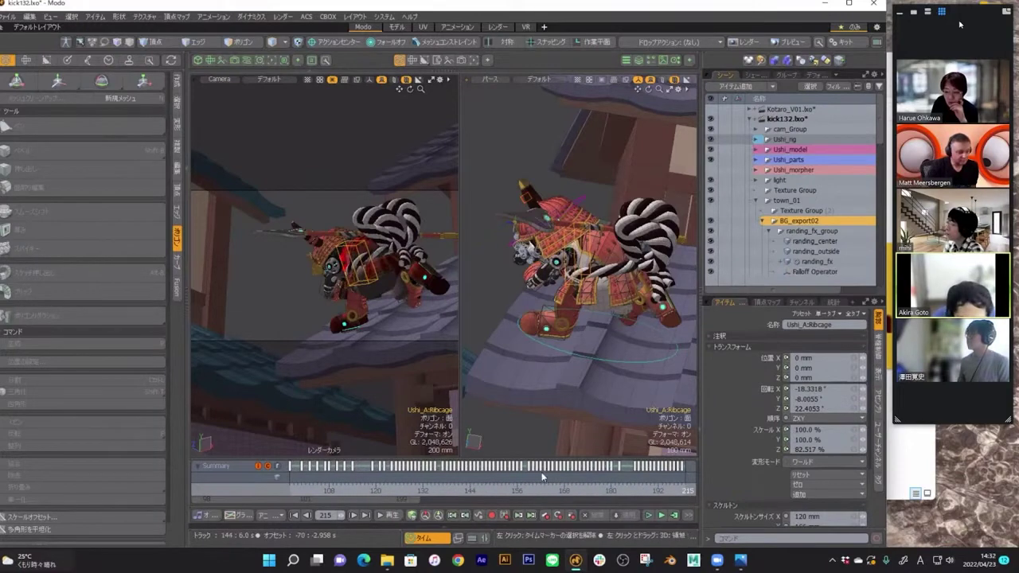
{"action": "left_click_drag", "start_coordinate": [393, 500], "coordinate": [447, 493]}
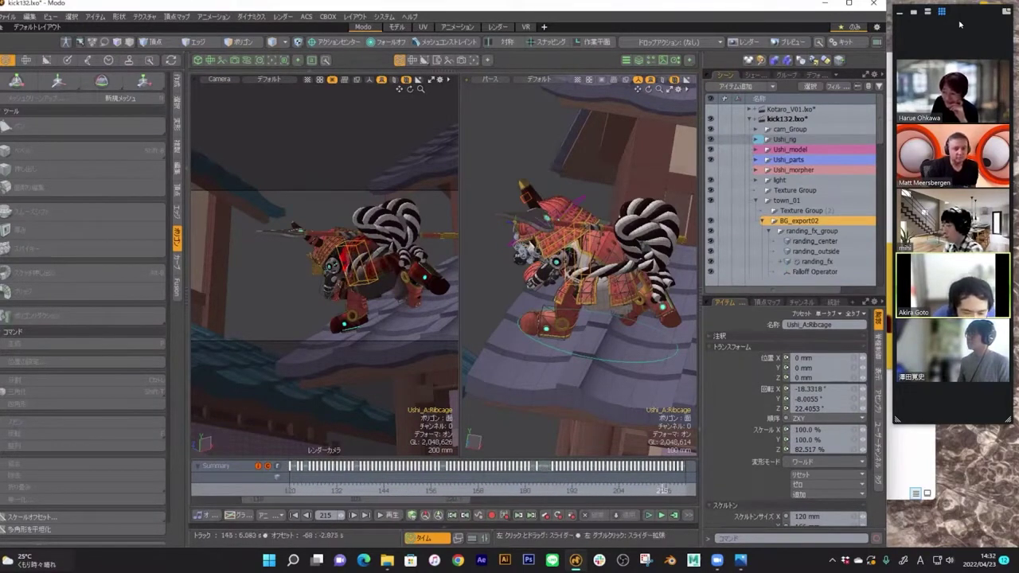
{"action": "mouse_move", "coordinate": [502, 500]}
{"action": "left_mouse_down"}
{"action": "mouse_move", "coordinate": [569, 493]}
{"action": "mouse_move", "coordinate": [492, 503]}
{"action": "left_mouse_up"}
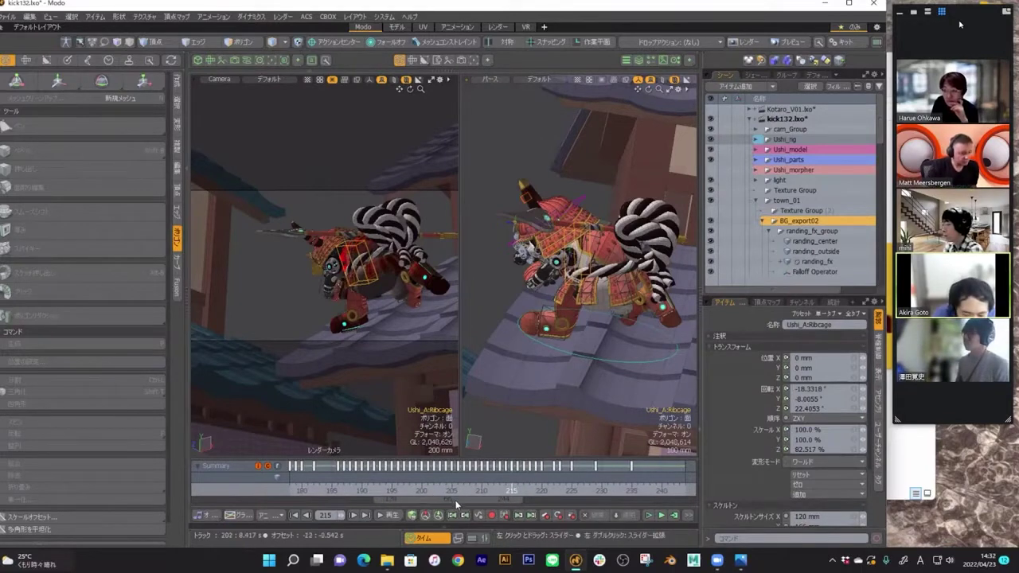
{"action": "double_click", "coordinate": [464, 502]}
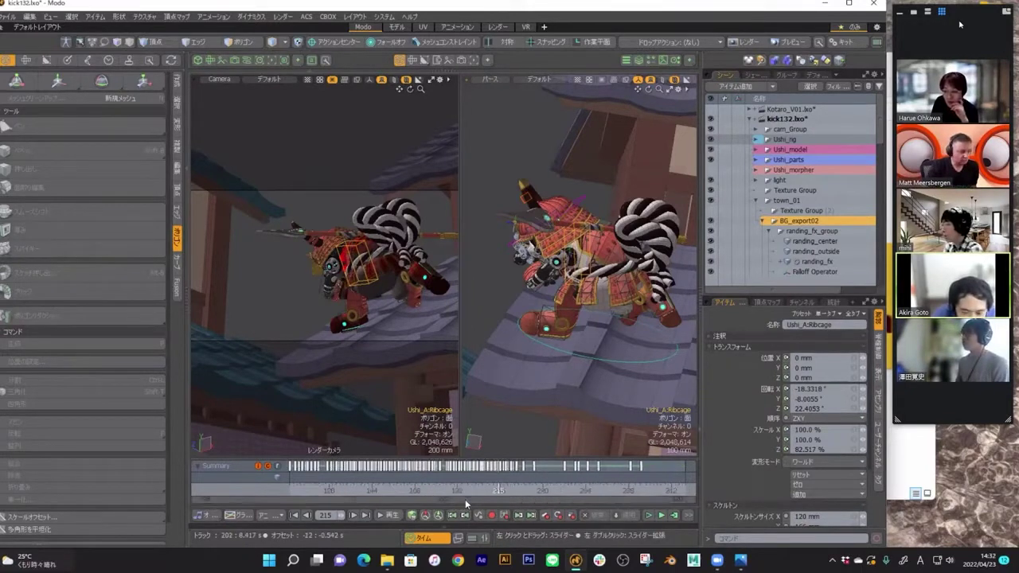
- Select the Ushi_HipArmor_12 joint with the Rotate tool, examine the hip armor plates close up, and drop the tool
{"action": "left_click_drag", "start_coordinate": [589, 285], "coordinate": [568, 276], "text": "ctrl+alt"}
{"action": "left_click", "coordinate": [602, 279]}
{"action": "key", "text": "e"}
{"action": "left_click_drag", "start_coordinate": [629, 239], "coordinate": [532, 232], "text": "alt"}
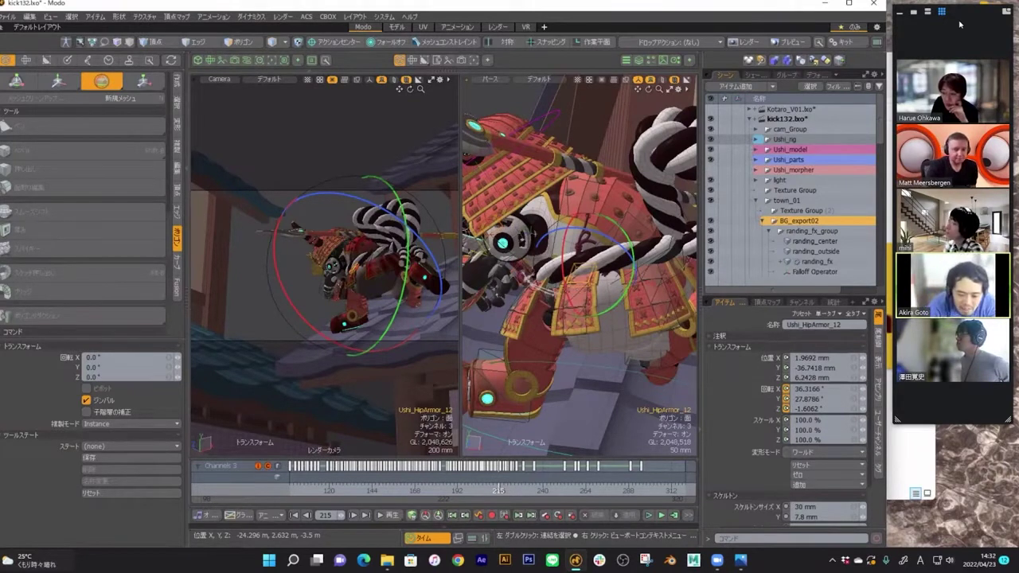
{"action": "left_click_drag", "start_coordinate": [671, 221], "coordinate": [565, 246], "text": "alt+shift"}
{"action": "key", "text": "q"}
- Select the back rope mesh Ushi_Rope_back_A4_rend, then the Ushi_helmet_ctrl controller with the Move tool, and view the head close up
{"action": "left_click", "coordinate": [629, 205]}
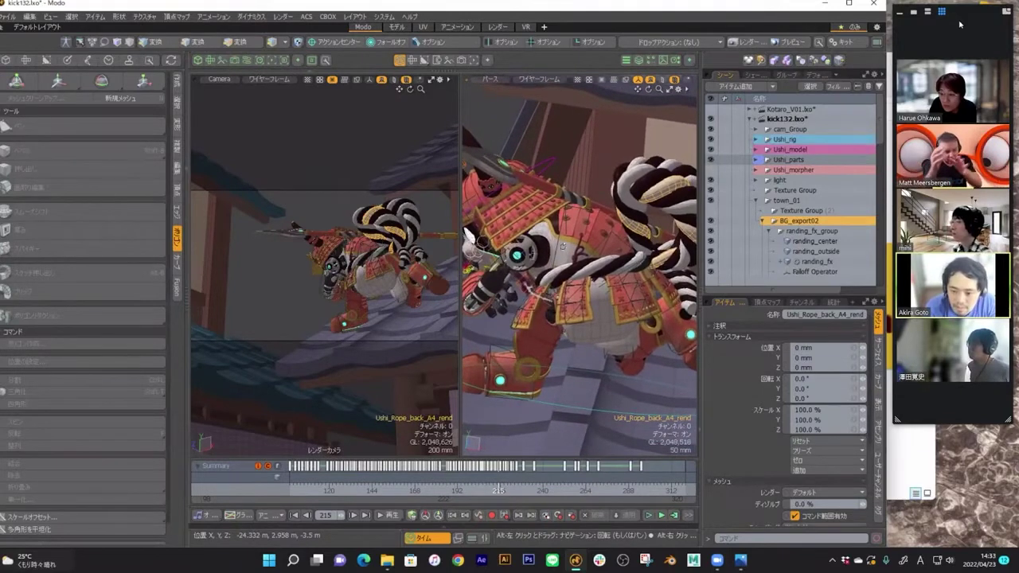
{"action": "left_click", "coordinate": [563, 250]}
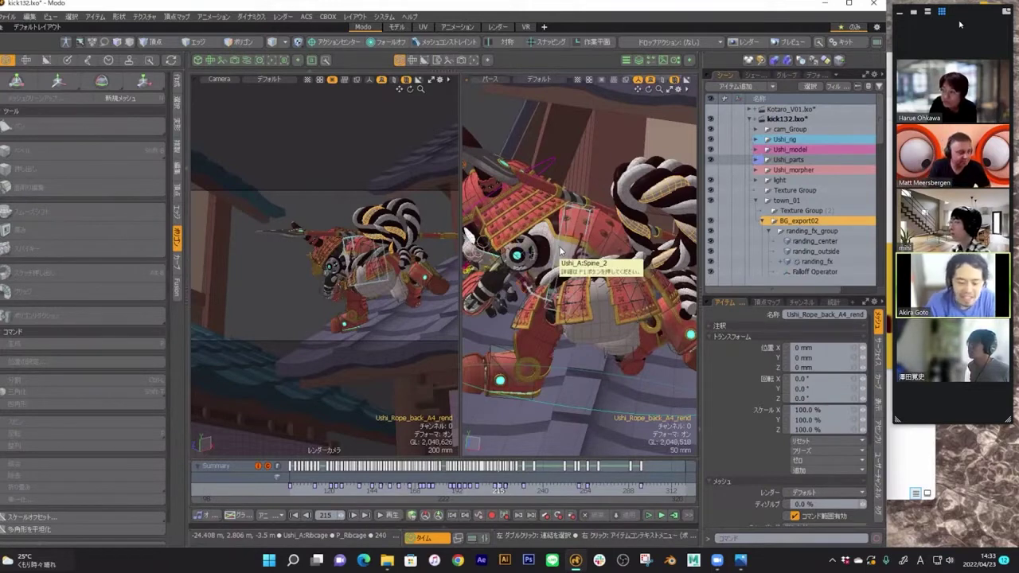
{"action": "left_click_drag", "start_coordinate": [563, 239], "coordinate": [605, 169], "text": "alt"}
{"action": "left_click", "coordinate": [605, 169]}
{"action": "key", "text": "w"}
{"action": "left_click_drag", "start_coordinate": [567, 208], "coordinate": [589, 260], "text": "alt"}
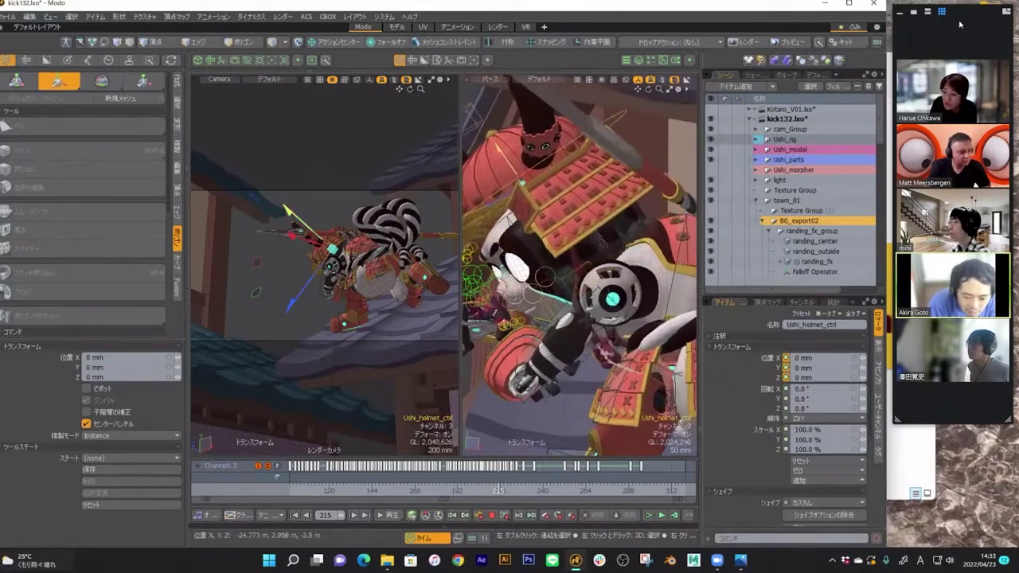
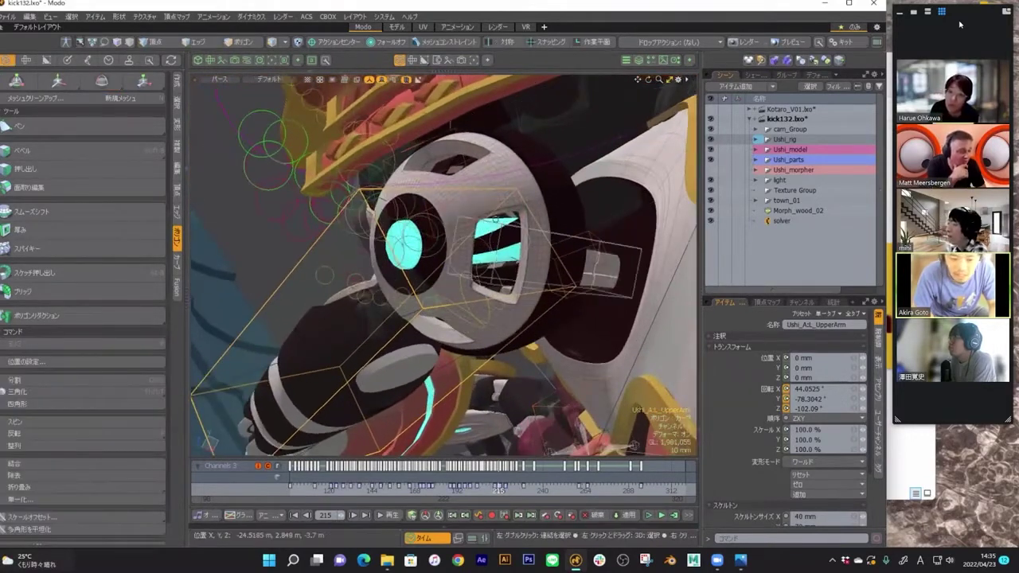
- Examine the character's left shoulder joint and upper arm close up
{"action": "mouse_move", "coordinate": [478, 226]}
{"action": "left_mouse_down", "text": "alt"}
{"action": "mouse_move", "coordinate": [444, 253]}
{"action": "mouse_move", "coordinate": [478, 239]}
{"action": "left_mouse_up", "text": "alt"}
{"action": "left_click_drag", "start_coordinate": [516, 527], "coordinate": [396, 261], "text": "alt"}
- Switch to File Explorer and browse from the kick_start project to the movie folder of works\nenga2021
{"action": "key", "text": "alt+Tab"}
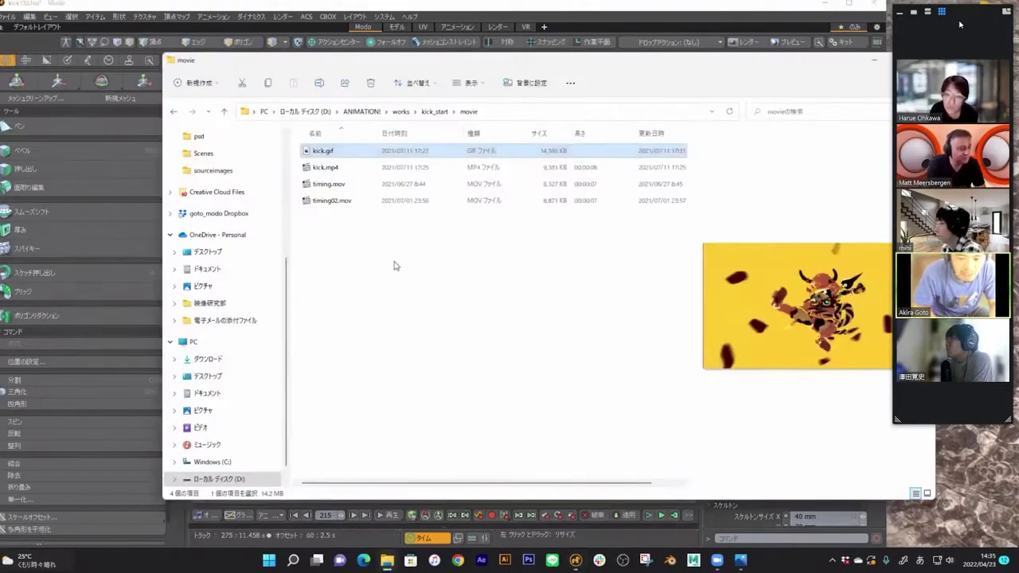
{"action": "left_click", "coordinate": [434, 112]}
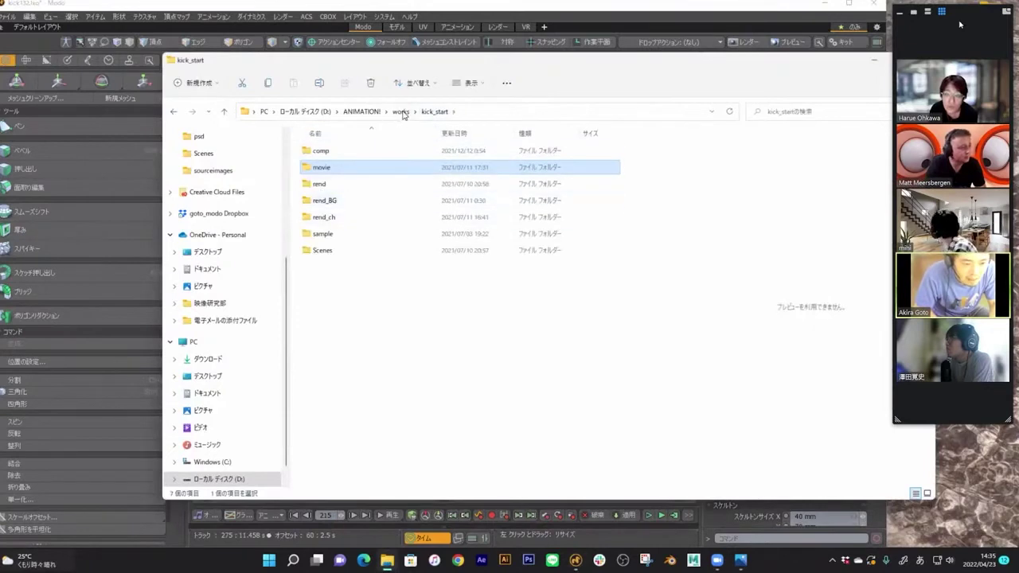
{"action": "left_click", "coordinate": [401, 112]}
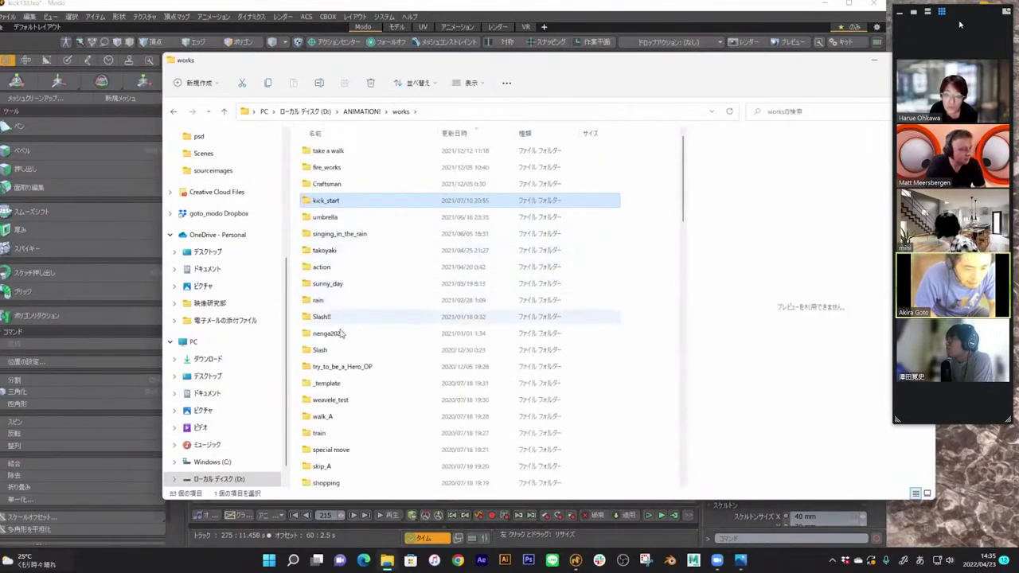
{"action": "double_click", "coordinate": [340, 333]}
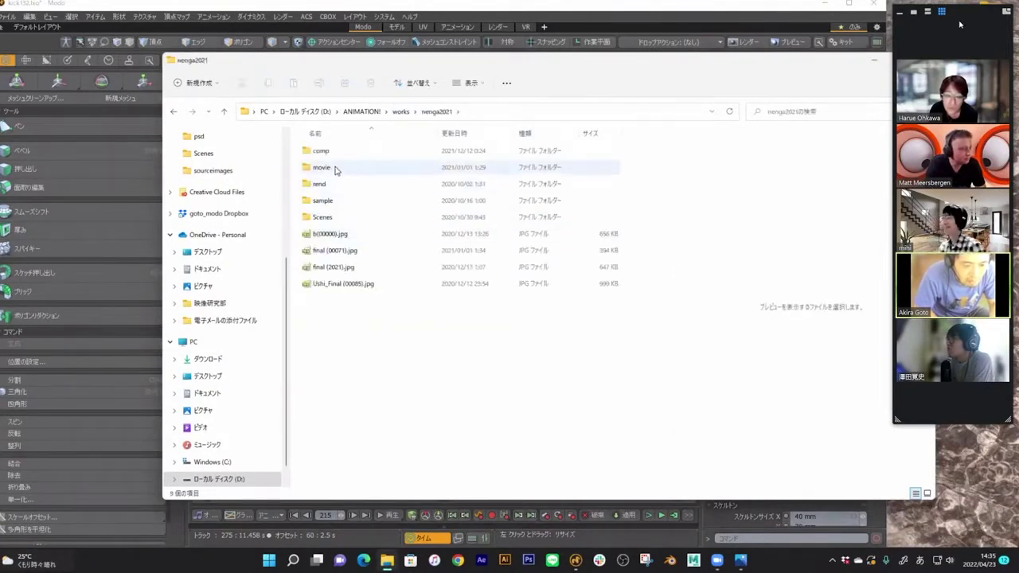
{"action": "double_click", "coordinate": [335, 169]}
- Open Ushi_2021.gif in the image viewer, watch the animation, and close the viewer
{"action": "double_click", "coordinate": [353, 168]}
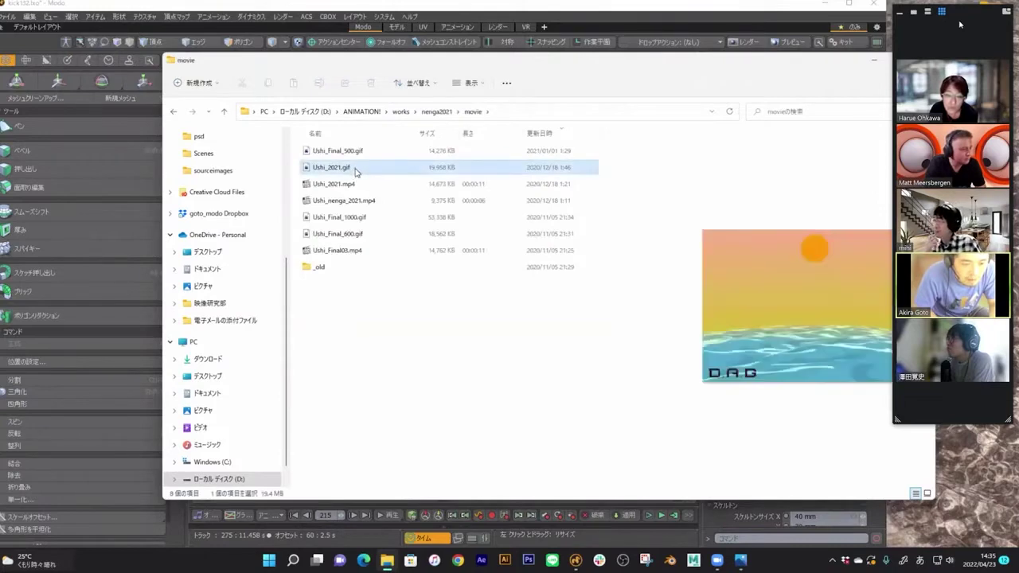
{"action": "left_click", "coordinate": [749, 42]}
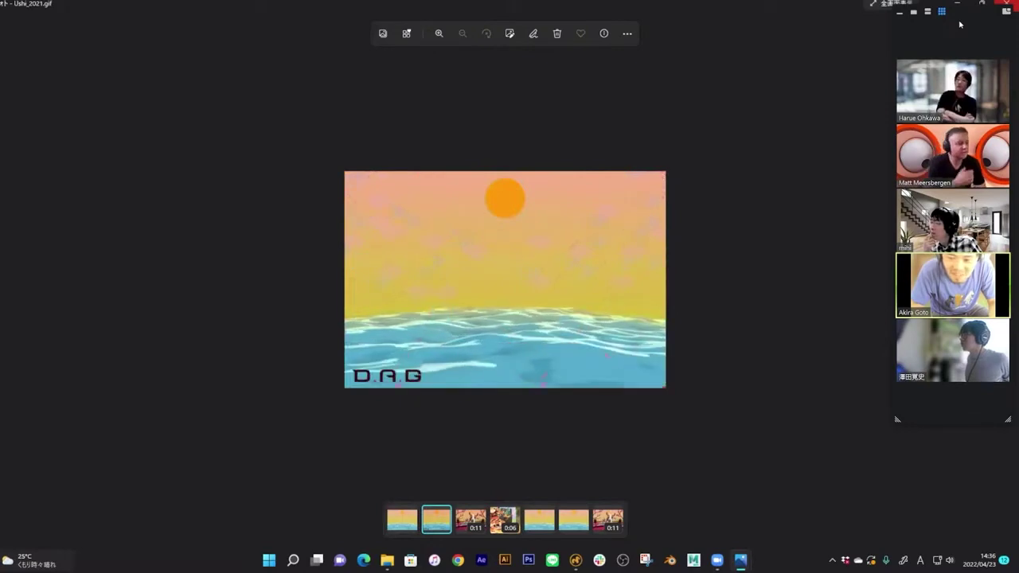
{"action": "left_click", "coordinate": [1005, 3]}
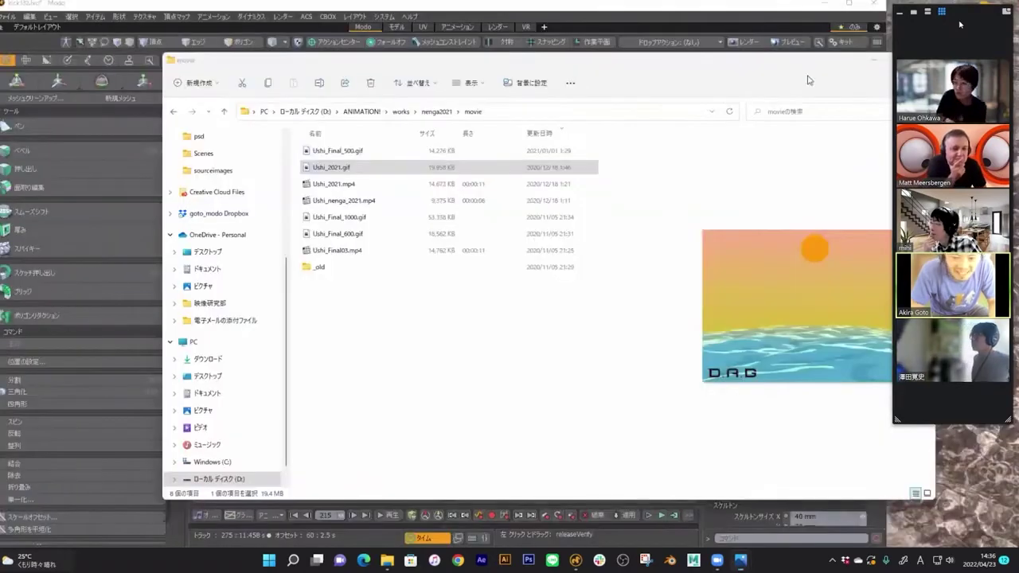
- Switch back to Modo and view the crouching character in kick132.lxo from the side, showing the whole body
{"action": "left_click", "coordinate": [627, 15]}
{"action": "scroll", "coordinate": [449, 199], "scroll_direction": "down", "scroll_amount": 6}
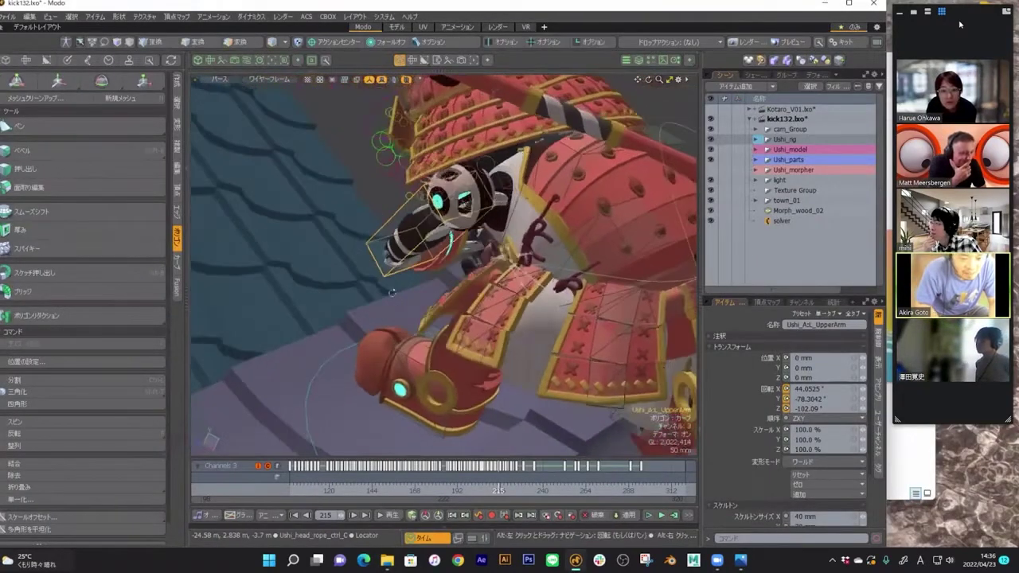
{"action": "left_click_drag", "start_coordinate": [450, 199], "coordinate": [509, 199], "text": "alt"}
{"action": "left_click_drag", "start_coordinate": [452, 266], "coordinate": [398, 273], "text": "alt"}
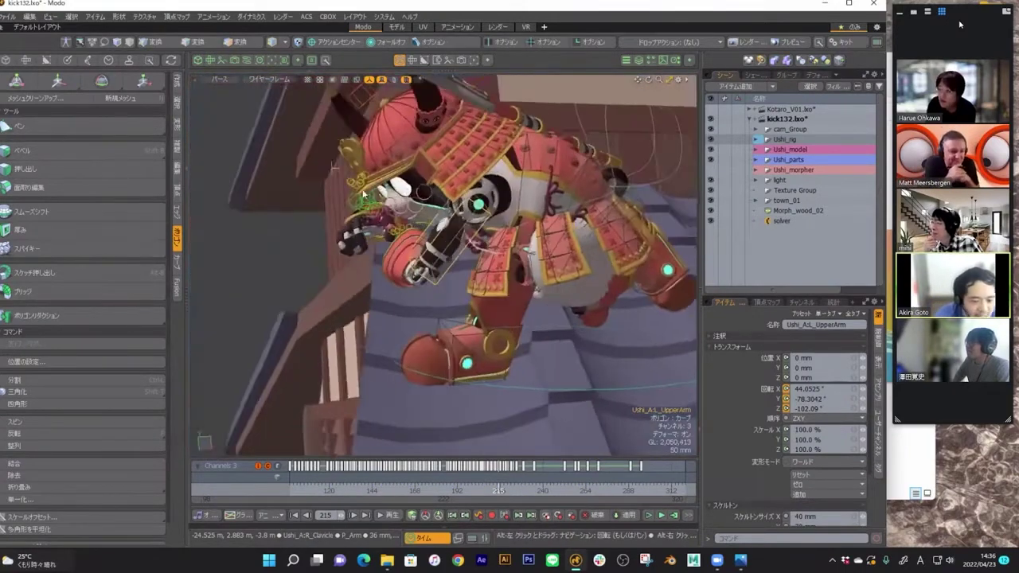
- Open the scene slash!!_61.lxo from the Scenes\A folder of the works\Slash!! project
{"action": "left_click", "coordinate": [9, 18]}
{"action": "left_click", "coordinate": [14, 48]}
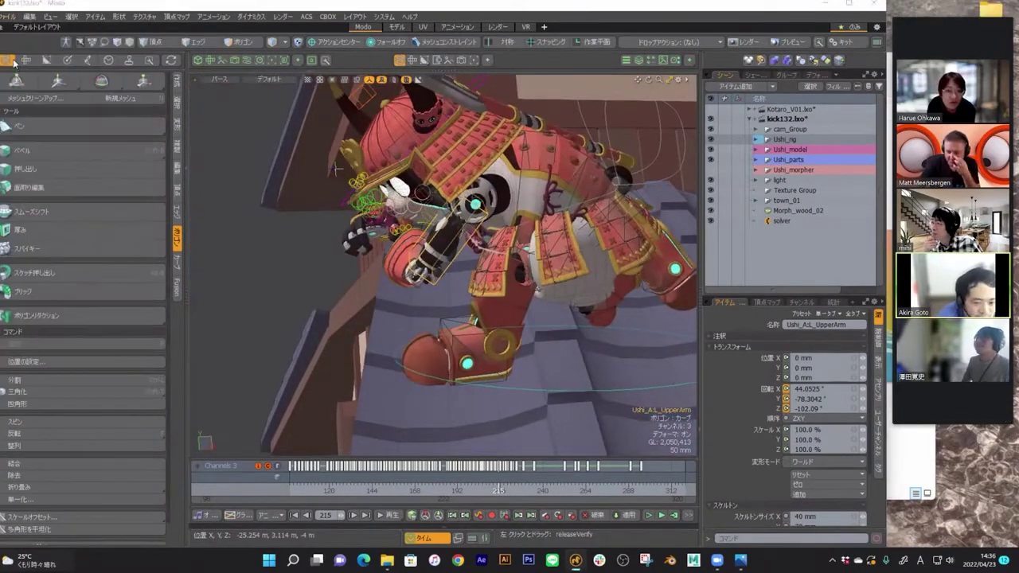
{"action": "left_click", "coordinate": [405, 65]}
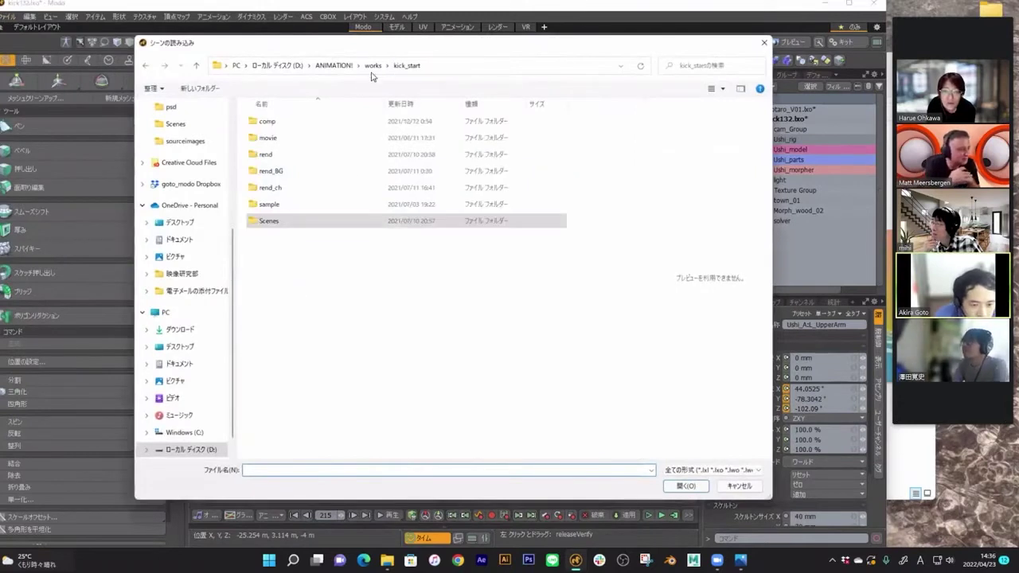
{"action": "left_click", "coordinate": [372, 65]}
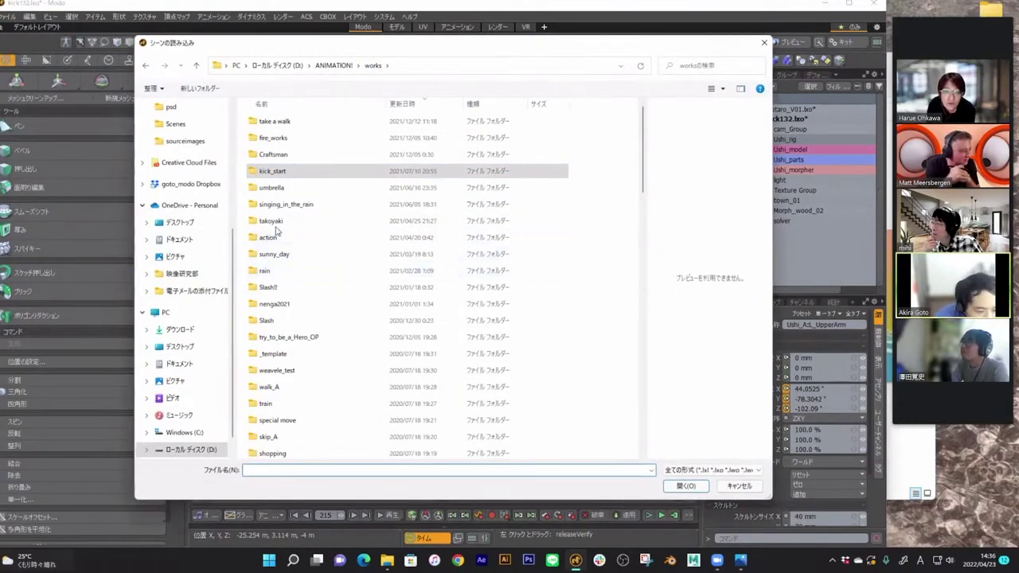
{"action": "left_click", "coordinate": [276, 238]}
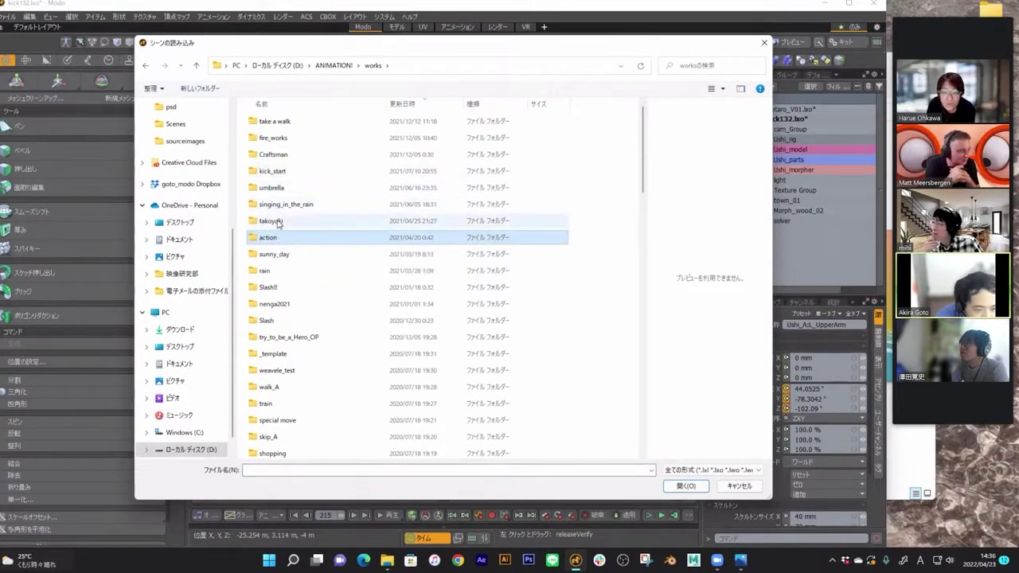
{"action": "double_click", "coordinate": [269, 288]}
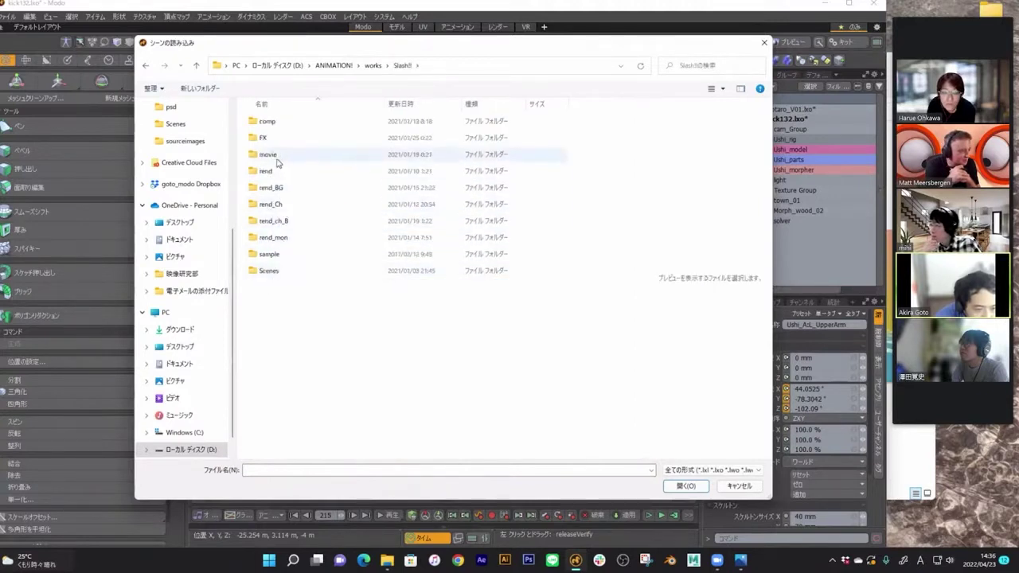
{"action": "double_click", "coordinate": [272, 277]}
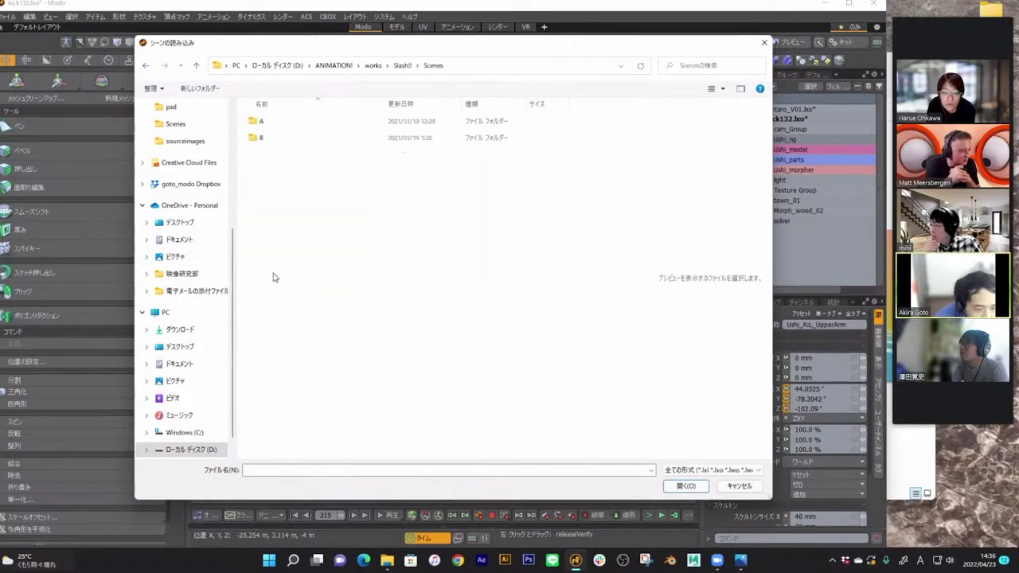
{"action": "double_click", "coordinate": [273, 124]}
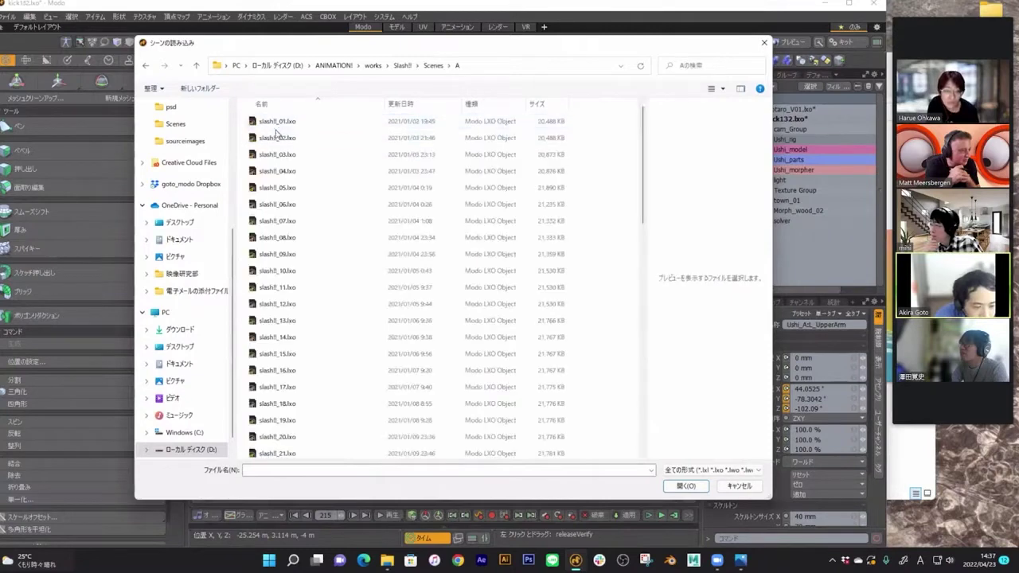
{"action": "scroll", "coordinate": [502, 271], "scroll_direction": "down", "scroll_amount": 13}
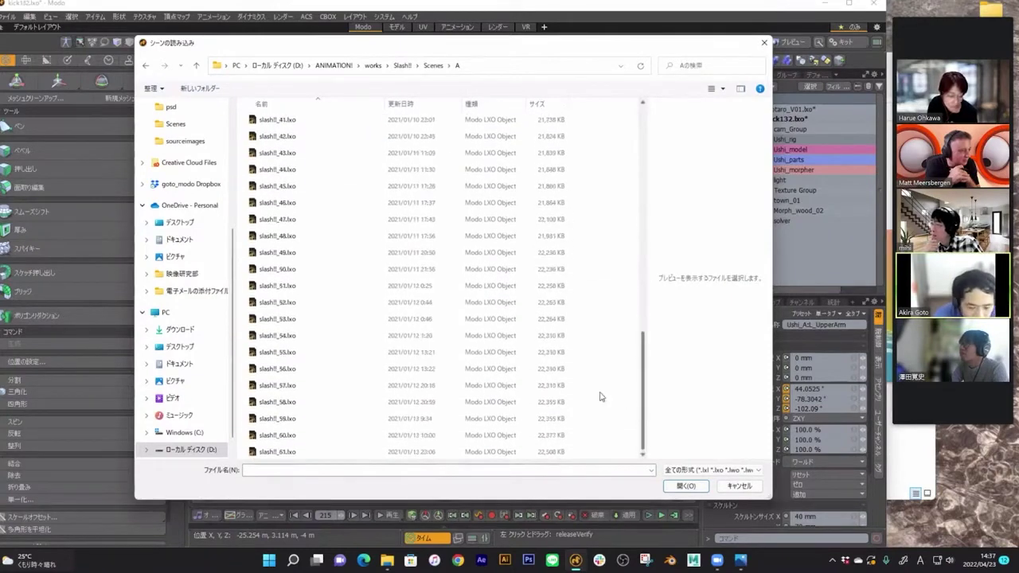
{"action": "double_click", "coordinate": [279, 451]}
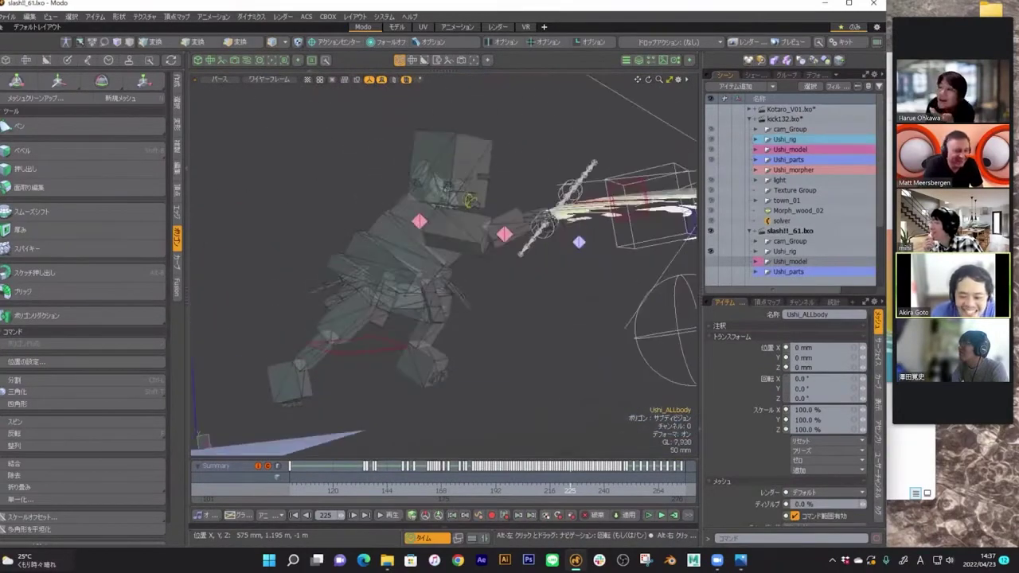
- View the rig and slash effect from the side, clear the item selection, and move the timeline to frame 215
{"action": "left_click_drag", "start_coordinate": [477, 231], "coordinate": [501, 228], "text": "ctrl+alt"}
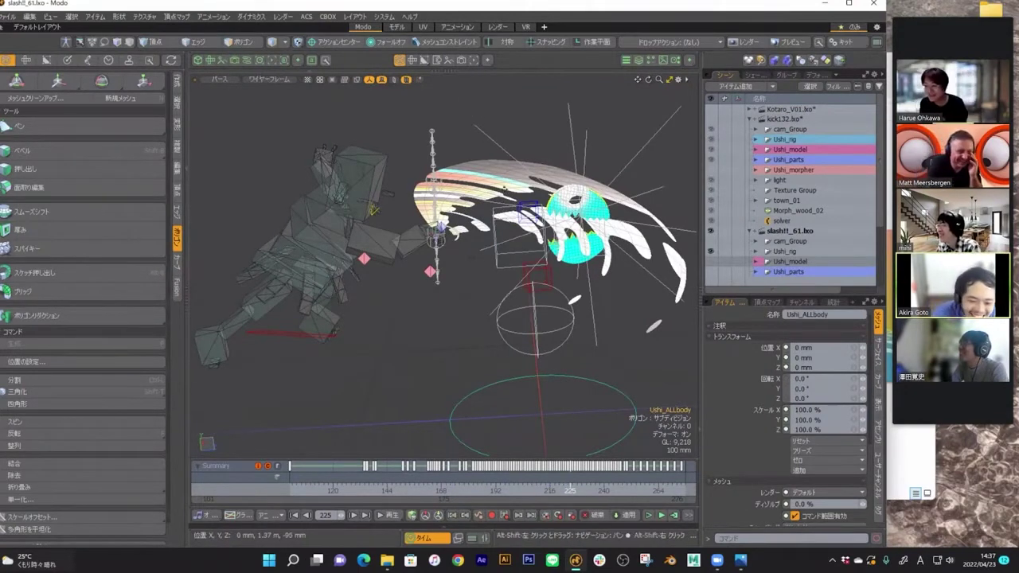
{"action": "mouse_move", "coordinate": [466, 200]}
{"action": "left_mouse_down", "text": "ctrl+alt"}
{"action": "mouse_move", "coordinate": [518, 203]}
{"action": "mouse_move", "coordinate": [450, 199]}
{"action": "mouse_move", "coordinate": [457, 216]}
{"action": "mouse_move", "coordinate": [476, 217]}
{"action": "left_mouse_up", "text": "ctrl+alt"}
{"action": "left_click", "coordinate": [494, 181]}
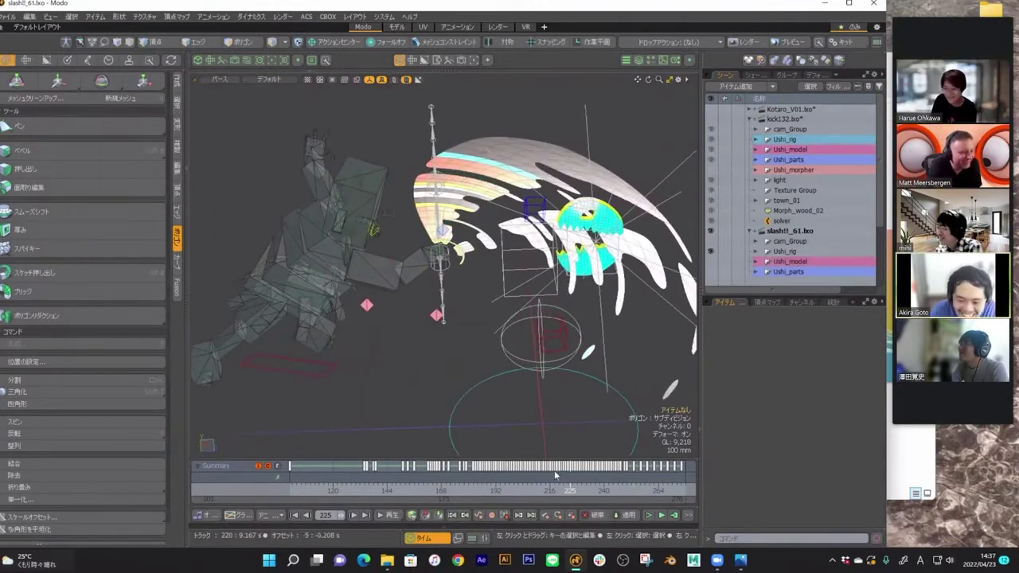
{"action": "left_click_drag", "start_coordinate": [565, 492], "coordinate": [547, 492]}
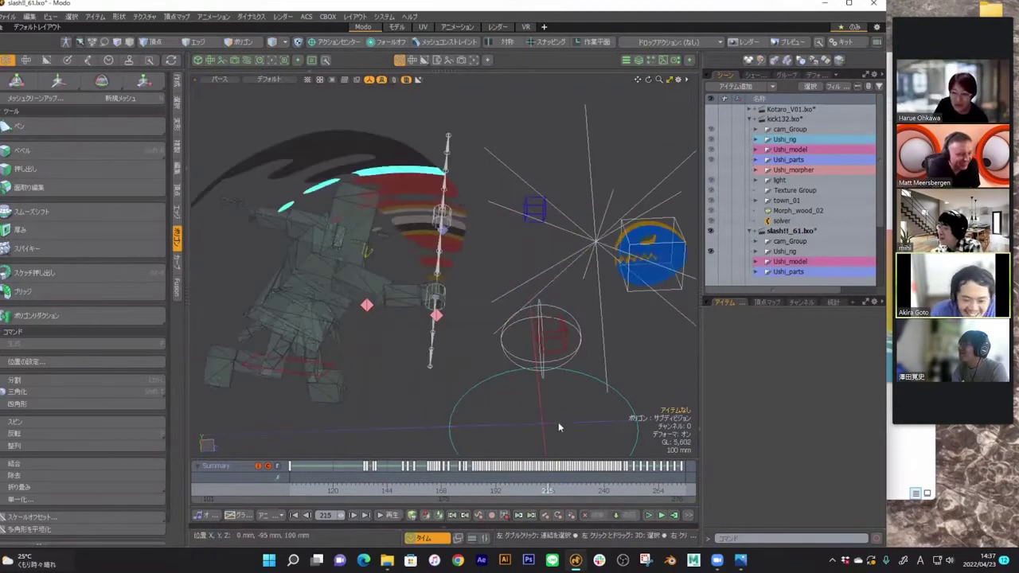
- Switch to File Explorer, open slush!!!.gif from the works\Slash!! project, watch the animation, and close the viewer
{"action": "left_click", "coordinate": [387, 560]}
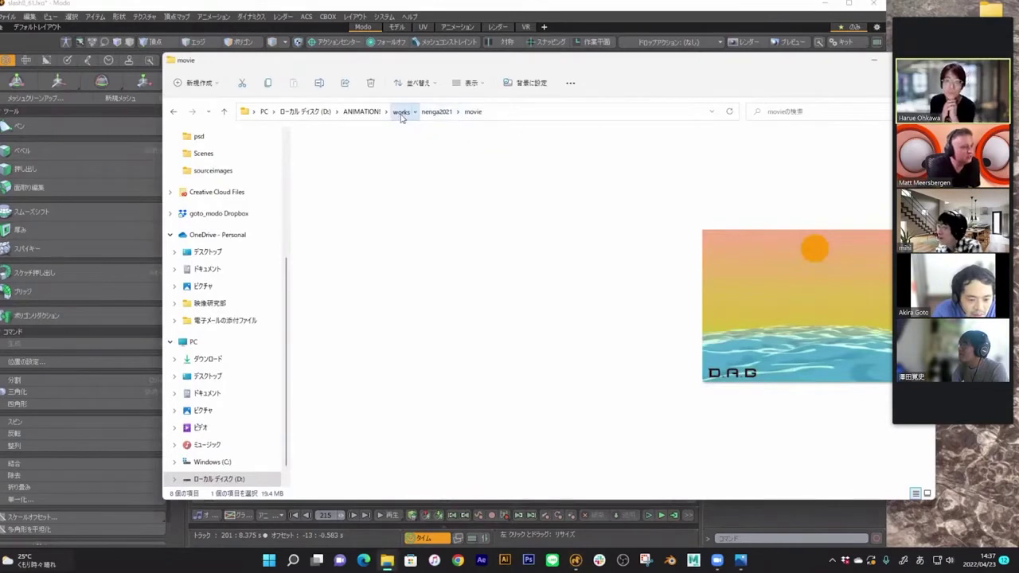
{"action": "left_click", "coordinate": [400, 112]}
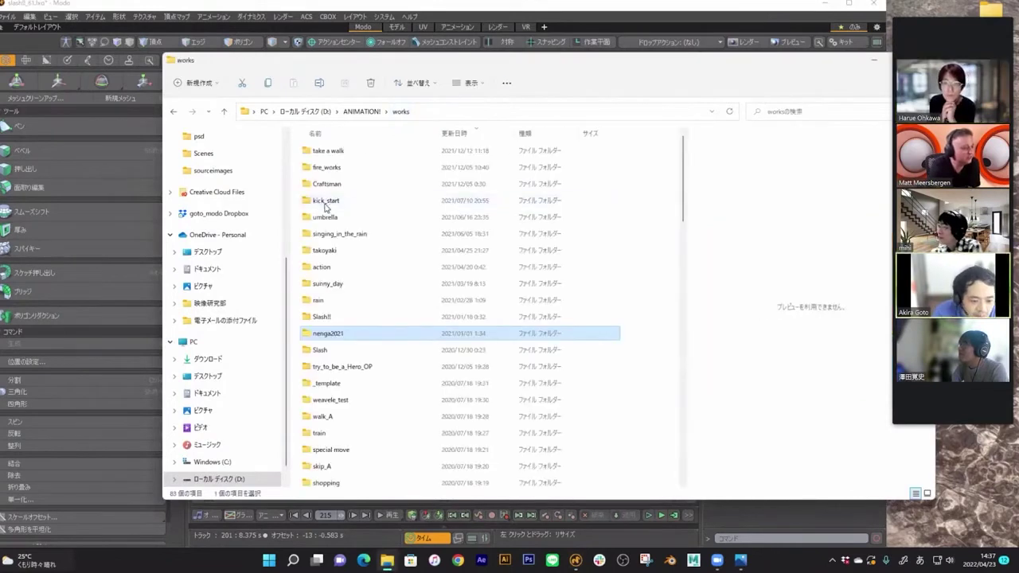
{"action": "double_click", "coordinate": [322, 350]}
{"action": "left_click", "coordinate": [400, 111]}
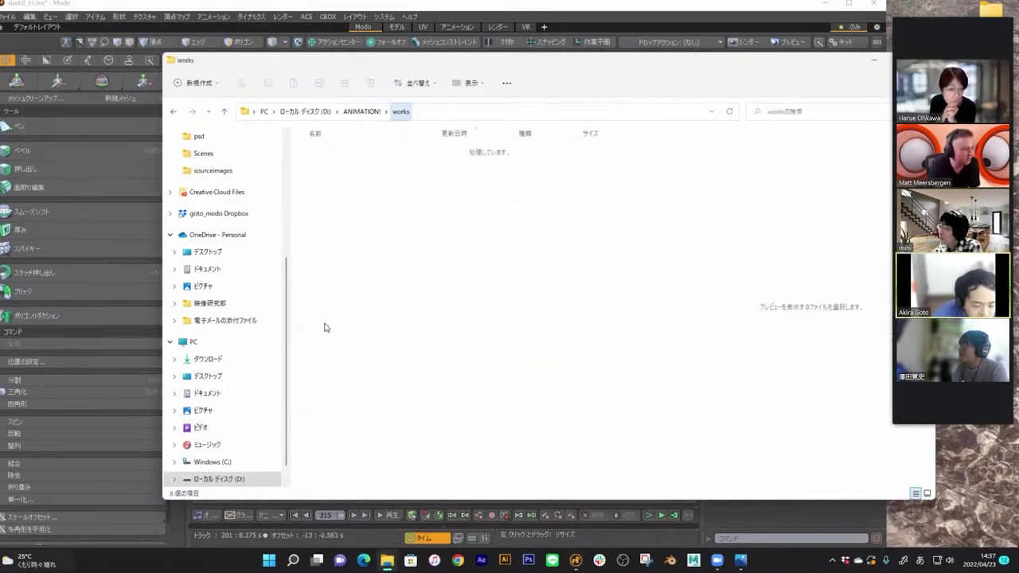
{"action": "double_click", "coordinate": [318, 325]}
{"action": "double_click", "coordinate": [326, 184]}
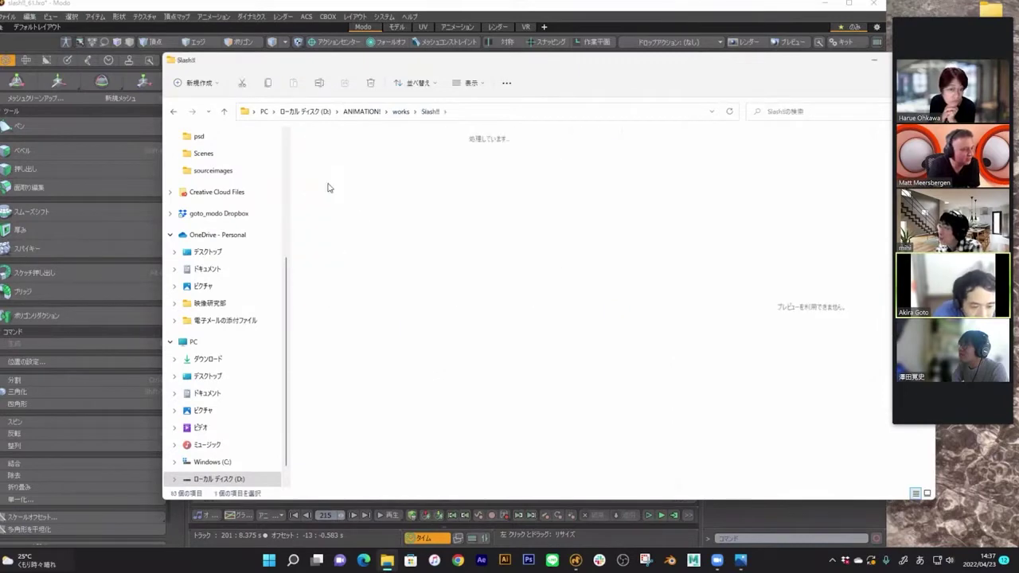
{"action": "double_click", "coordinate": [459, 171]}
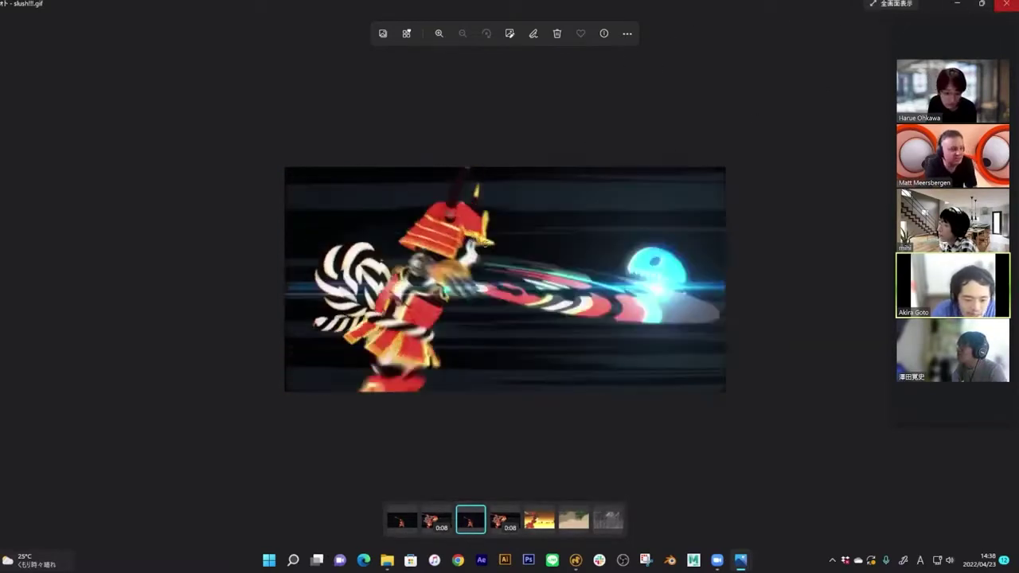
{"action": "left_click", "coordinate": [1005, 4]}
- Return to Modo, move the slash!!_61.lxo timeline to frame 203, and collapse the kick132.lxo scene in the item list
{"action": "key", "text": "alt+Tab"}
{"action": "left_click_drag", "start_coordinate": [413, 239], "coordinate": [442, 248], "text": "alt"}
{"action": "left_click_drag", "start_coordinate": [547, 494], "coordinate": [519, 492]}
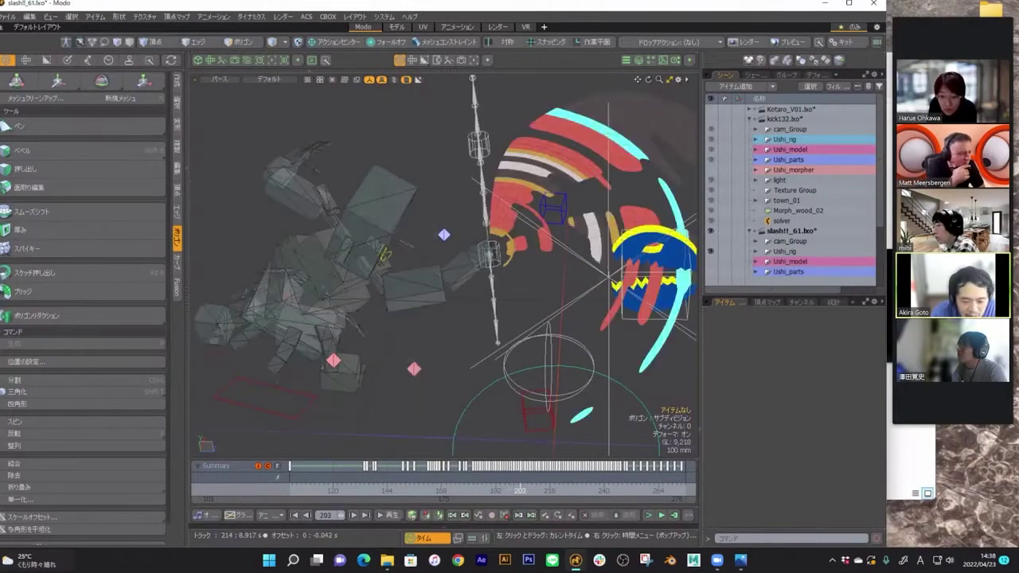
{"action": "left_click", "coordinate": [749, 120]}
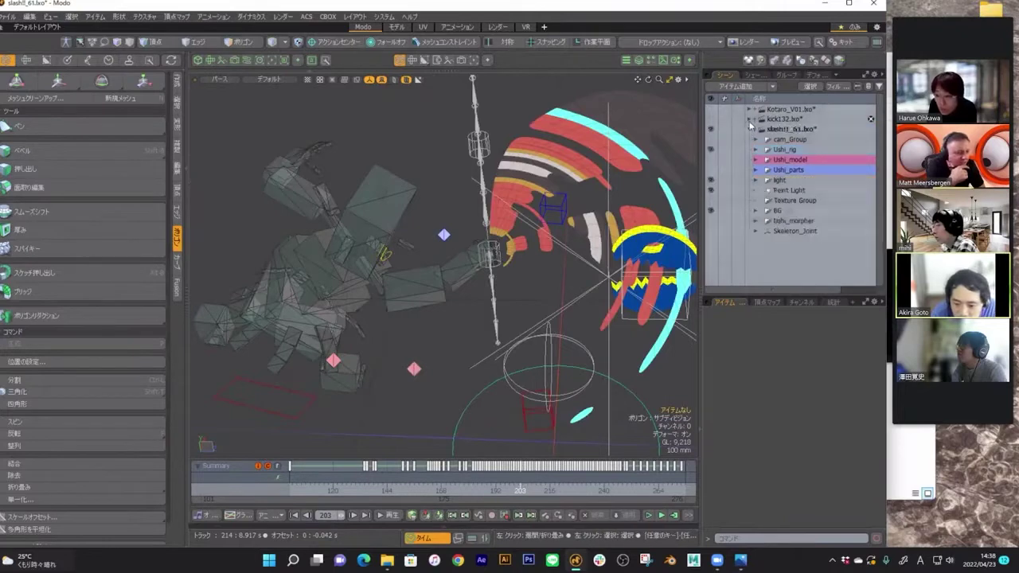
- Show the Ushi_model and Ushi_parts groups and scrub the animation to the spear swing around frame 202
{"action": "left_click", "coordinate": [711, 180]}
{"action": "left_click_drag", "start_coordinate": [520, 491], "coordinate": [508, 491]}
{"action": "left_click_drag", "start_coordinate": [578, 229], "coordinate": [297, 183], "text": "alt"}
{"action": "left_click_drag", "start_coordinate": [509, 489], "coordinate": [512, 489]}
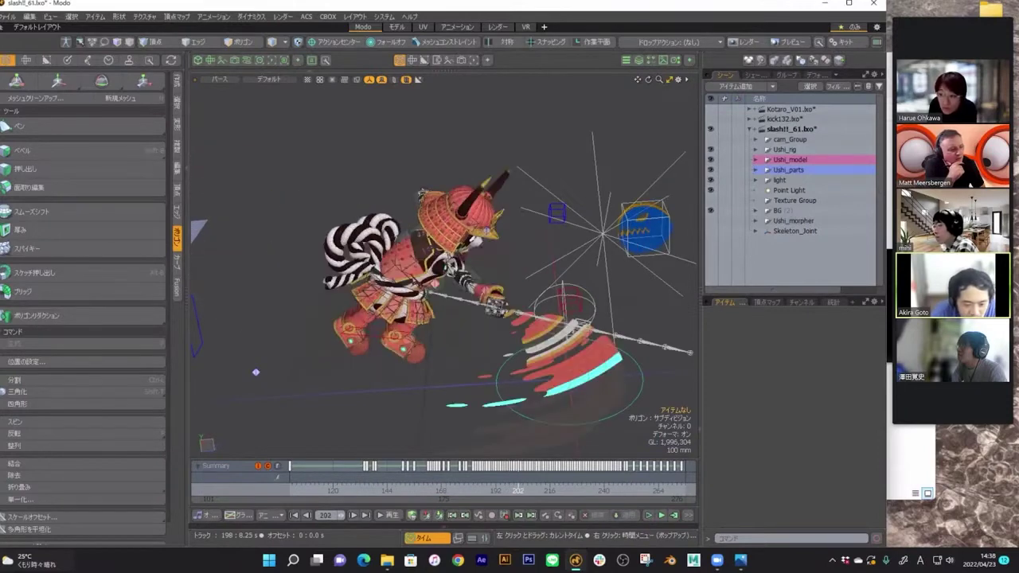
{"action": "key", "text": "Left"}
{"action": "key", "text": "Left"}
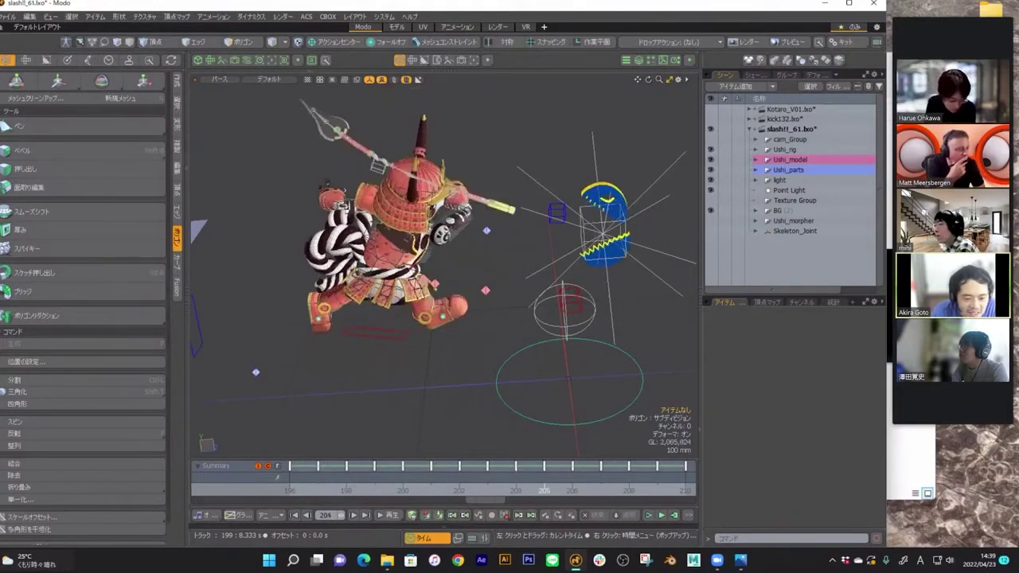
- Expand the Ushi_rig group and examine the character's face, helmet and raised arm at frame 205
{"action": "left_click_drag", "start_coordinate": [506, 354], "coordinate": [519, 420], "text": "alt"}
{"action": "left_click_drag", "start_coordinate": [478, 231], "coordinate": [504, 182], "text": "alt"}
{"action": "scroll", "coordinate": [504, 181], "scroll_direction": "up", "scroll_amount": 6}
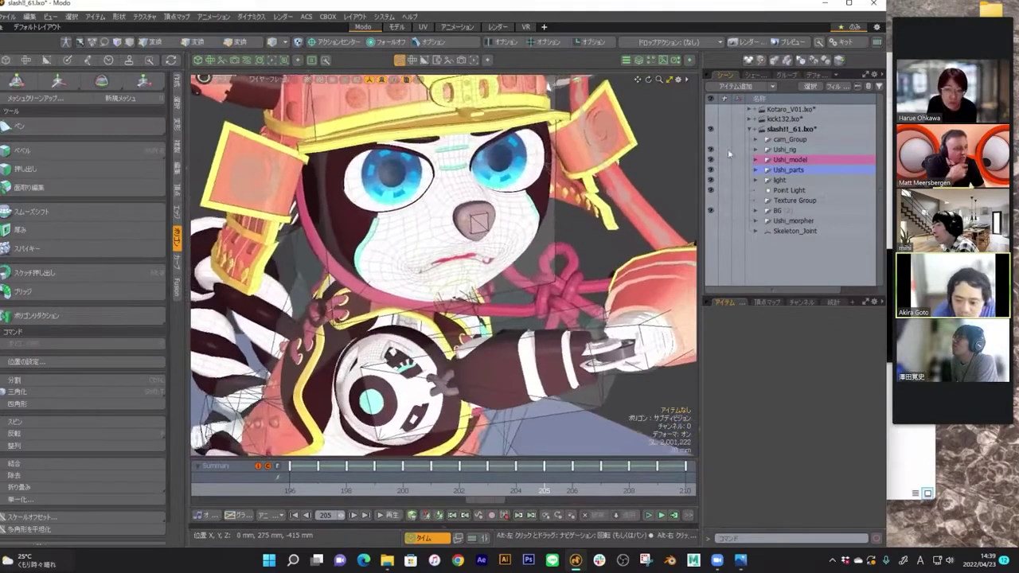
{"action": "key", "text": "a"}
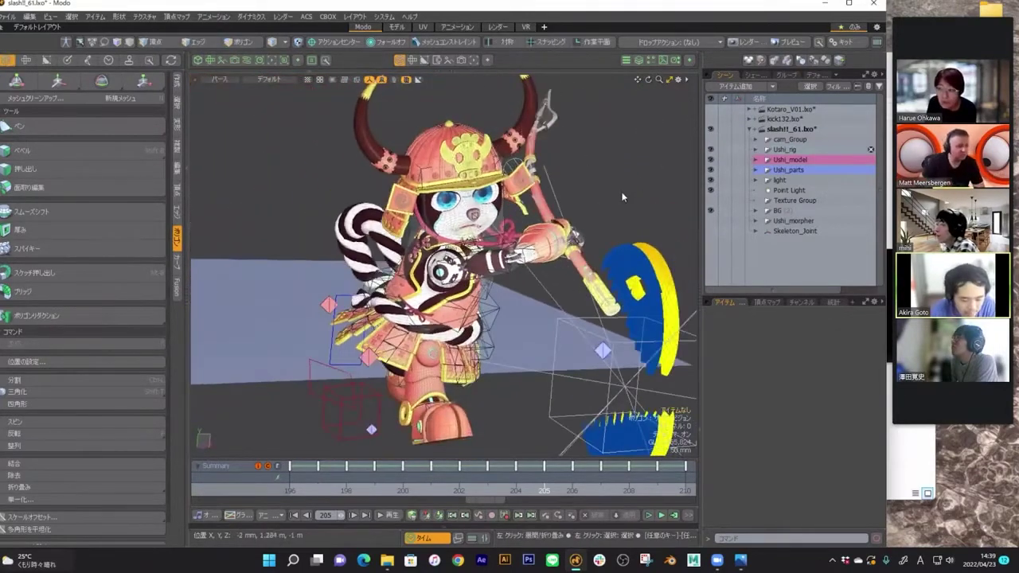
{"action": "left_click", "coordinate": [623, 197]}
{"action": "key", "text": "ctrl+l"}
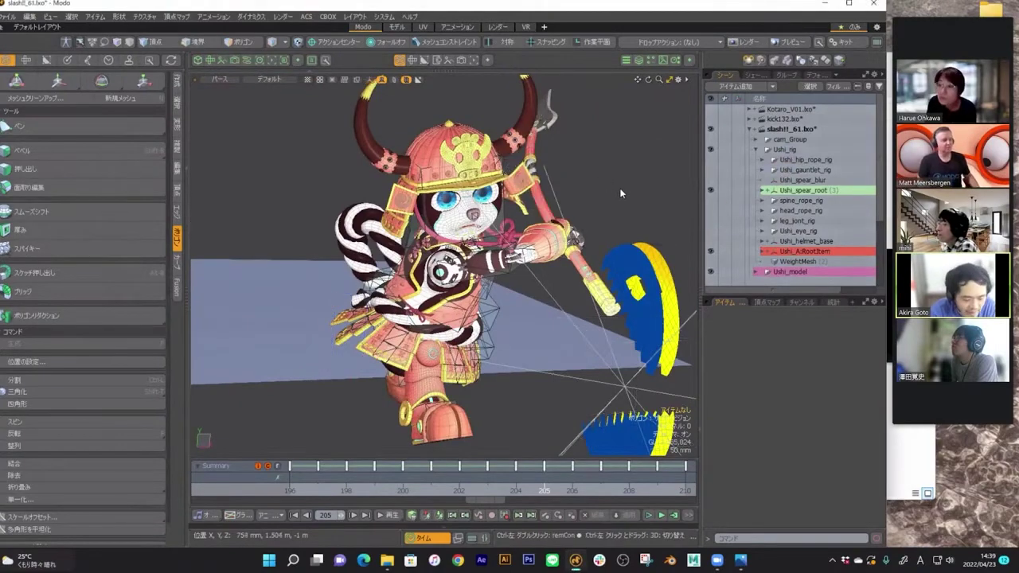
{"action": "key", "text": "ctrl+l"}
{"action": "left_click_drag", "start_coordinate": [540, 191], "coordinate": [563, 143], "text": "ctrl+alt"}
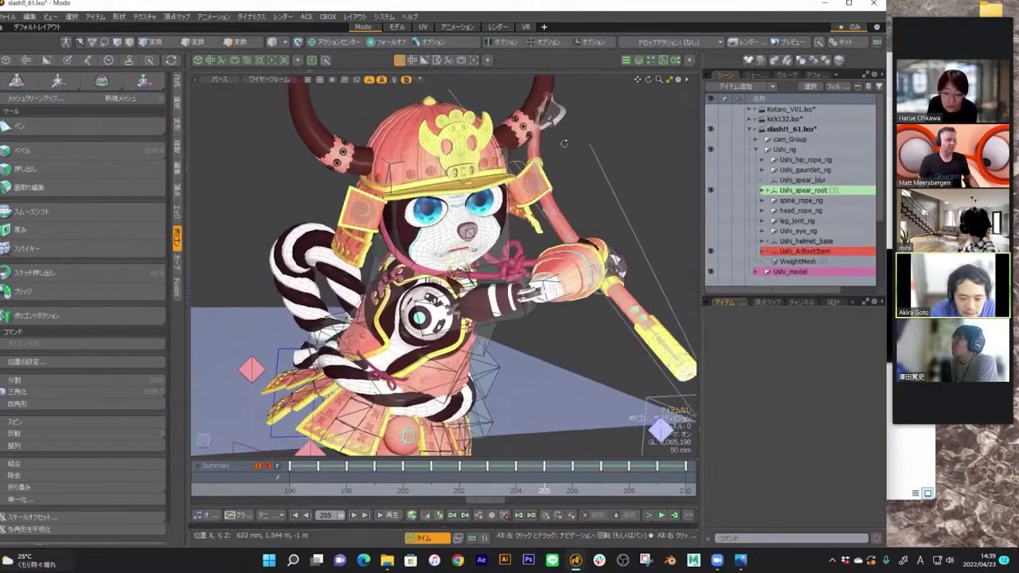
{"action": "left_click_drag", "start_coordinate": [407, 225], "coordinate": [540, 219], "text": "alt"}
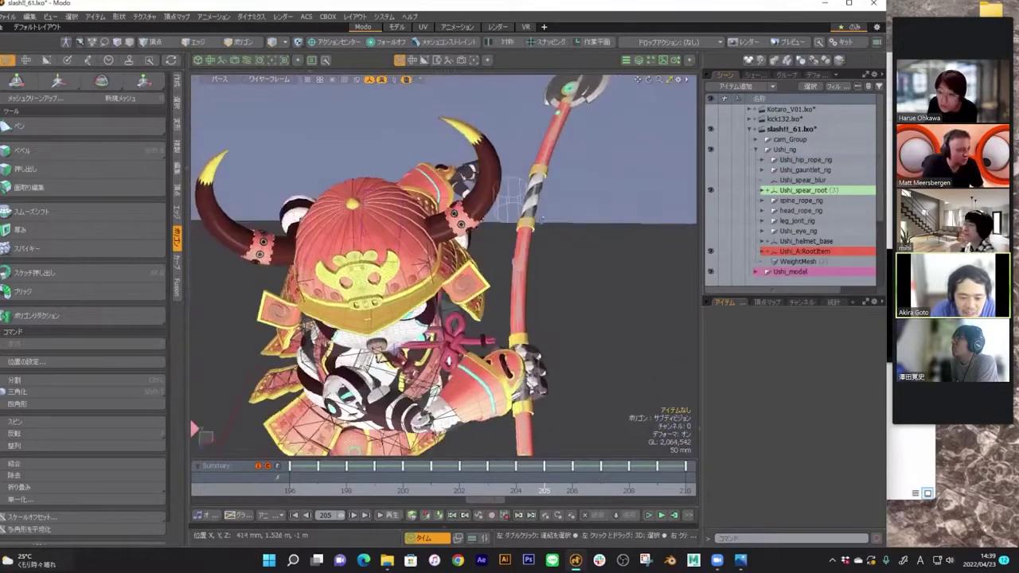
- Select the Skeleton_spear_Skelton (3) joint on the spear shaft and examine the full pose and the helmet crest up close
{"action": "left_click", "coordinate": [516, 279]}
{"action": "left_click_drag", "start_coordinate": [516, 280], "coordinate": [583, 223], "text": "alt"}
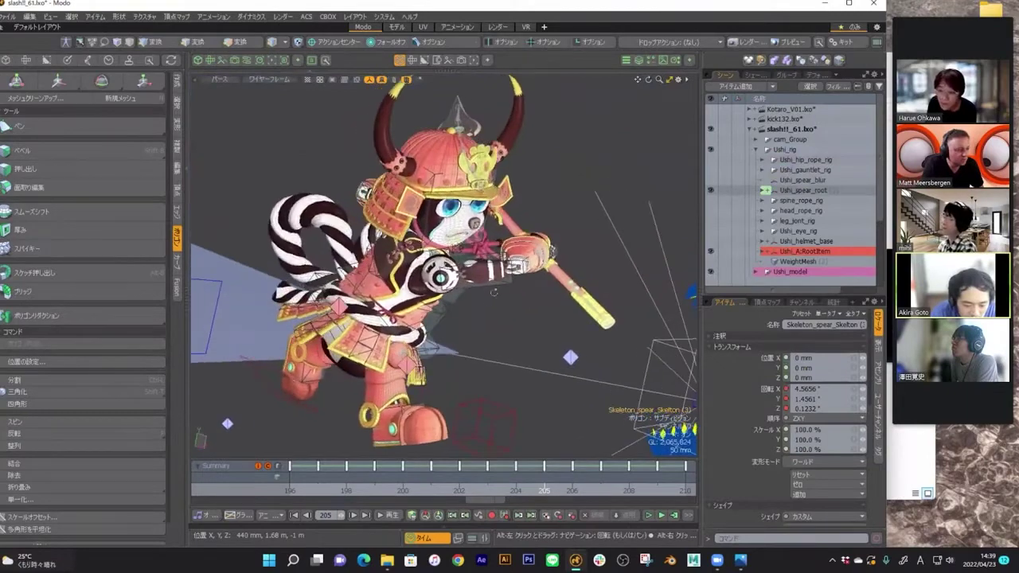
{"action": "mouse_move", "coordinate": [494, 292]}
{"action": "left_mouse_down", "text": "alt"}
{"action": "mouse_move", "coordinate": [506, 320]}
{"action": "mouse_move", "coordinate": [487, 205]}
{"action": "left_mouse_up", "text": "alt"}
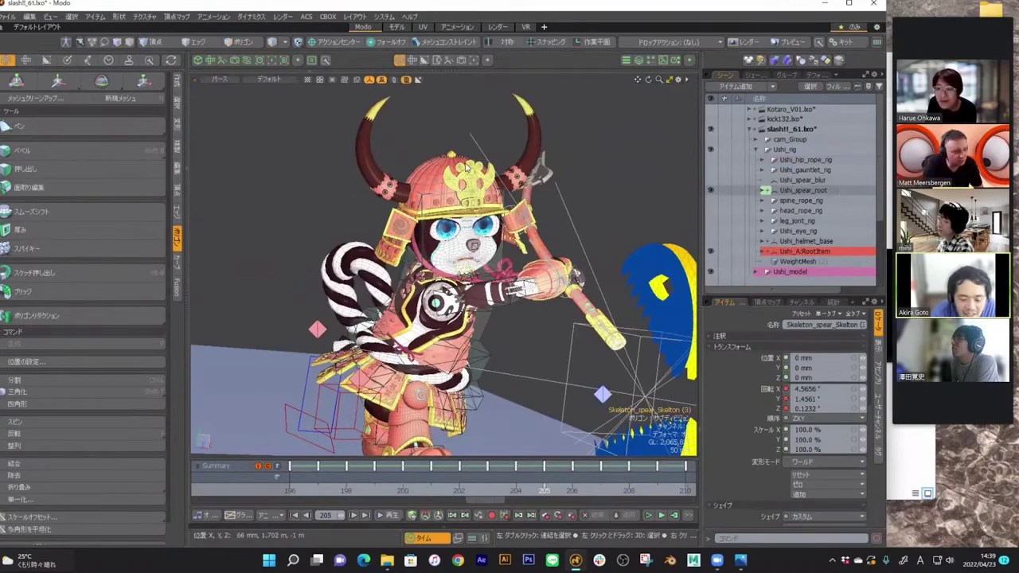
{"action": "left_click_drag", "start_coordinate": [466, 167], "coordinate": [508, 183], "text": "ctrl+alt"}
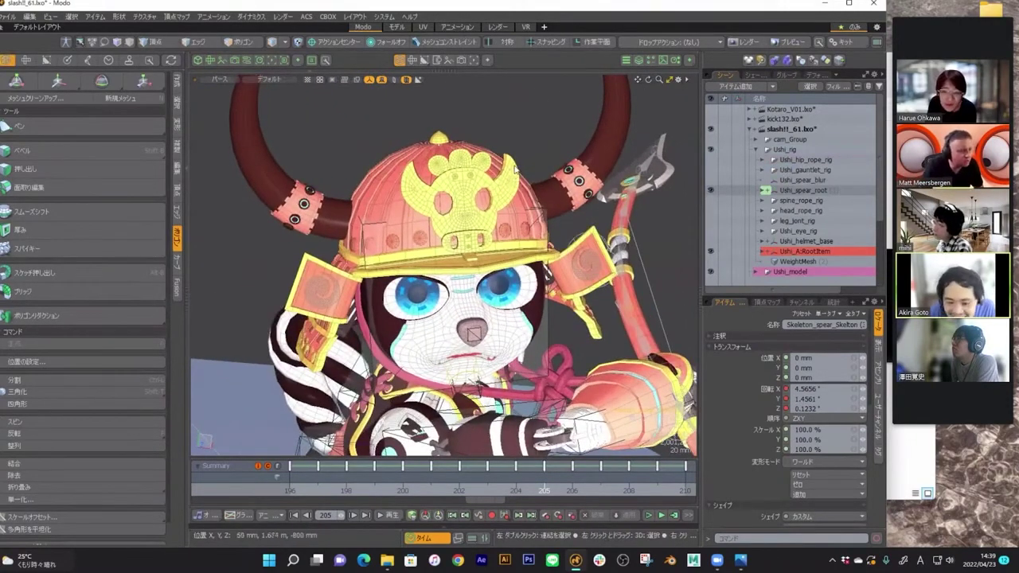
{"action": "left_click_drag", "start_coordinate": [414, 188], "coordinate": [481, 207], "text": "ctrl+alt"}
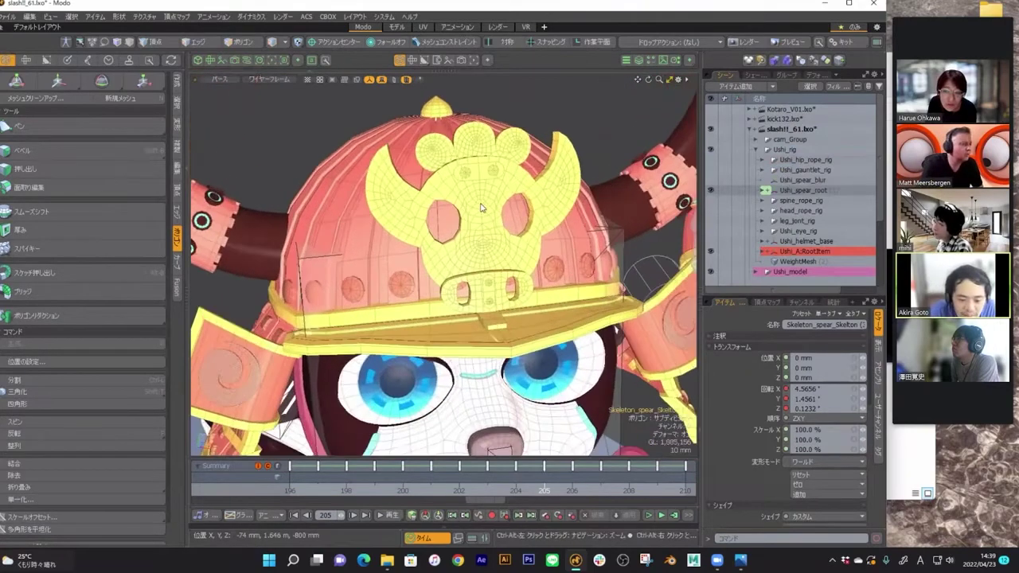
{"action": "left_click_drag", "start_coordinate": [615, 209], "coordinate": [559, 85], "text": "ctrl+alt"}
- Select the Ushi_fore_leg_R_high (2) mesh and examine its knee joint and the armour skirt from several angles
{"action": "left_click", "coordinate": [554, 236]}
{"action": "left_click", "coordinate": [466, 295]}
{"action": "left_click_drag", "start_coordinate": [467, 295], "coordinate": [472, 208], "text": "alt"}
{"action": "left_click", "coordinate": [412, 338]}
{"action": "scroll", "coordinate": [394, 351], "scroll_direction": "up", "scroll_amount": 5}
{"action": "scroll", "coordinate": [468, 199], "scroll_direction": "up", "scroll_amount": 7}
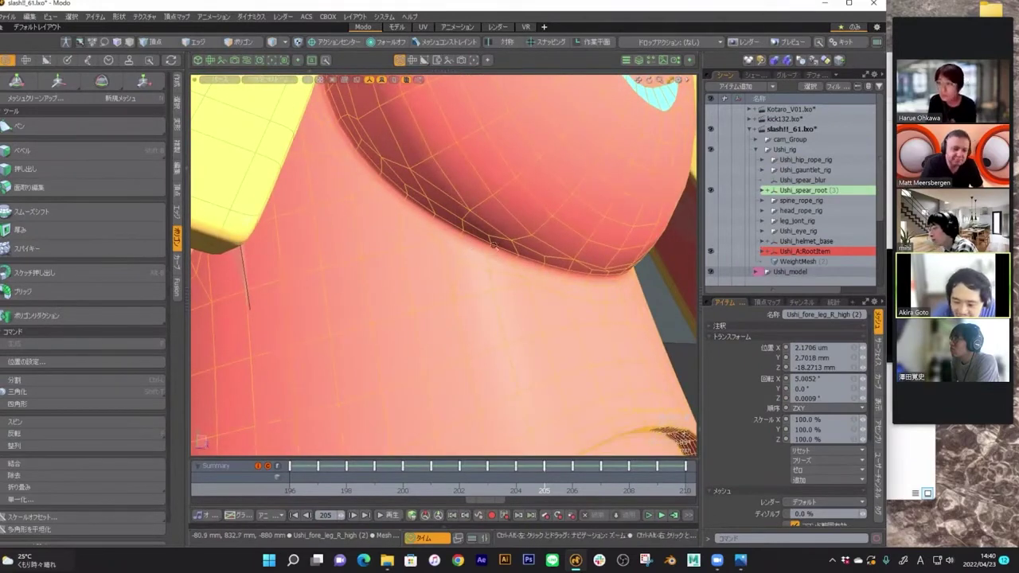
{"action": "scroll", "coordinate": [492, 246], "scroll_direction": "down", "scroll_amount": 8}
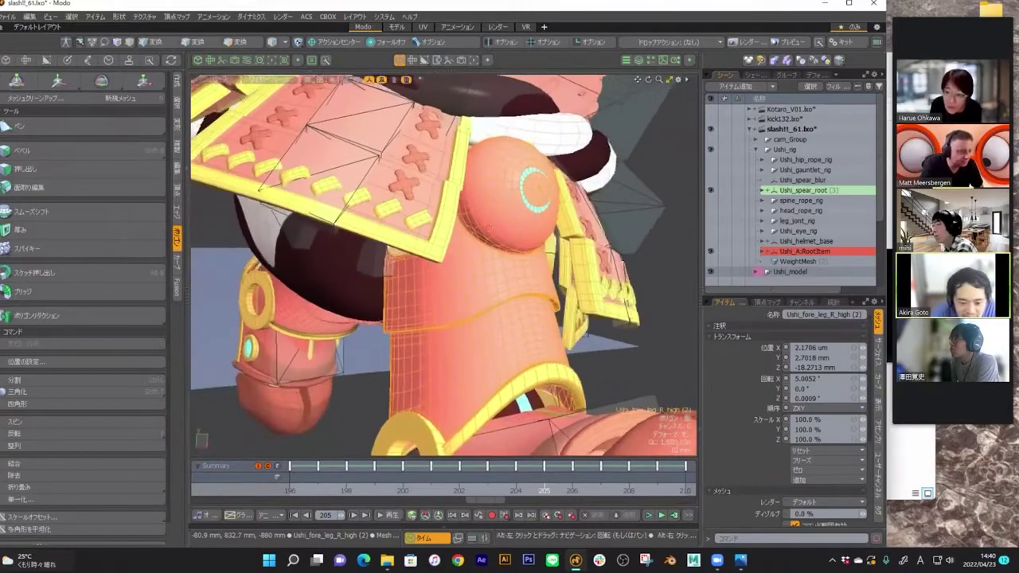
{"action": "left_click_drag", "start_coordinate": [488, 225], "coordinate": [520, 262], "text": "alt"}
{"action": "scroll", "coordinate": [526, 280], "scroll_direction": "down", "scroll_amount": 3}
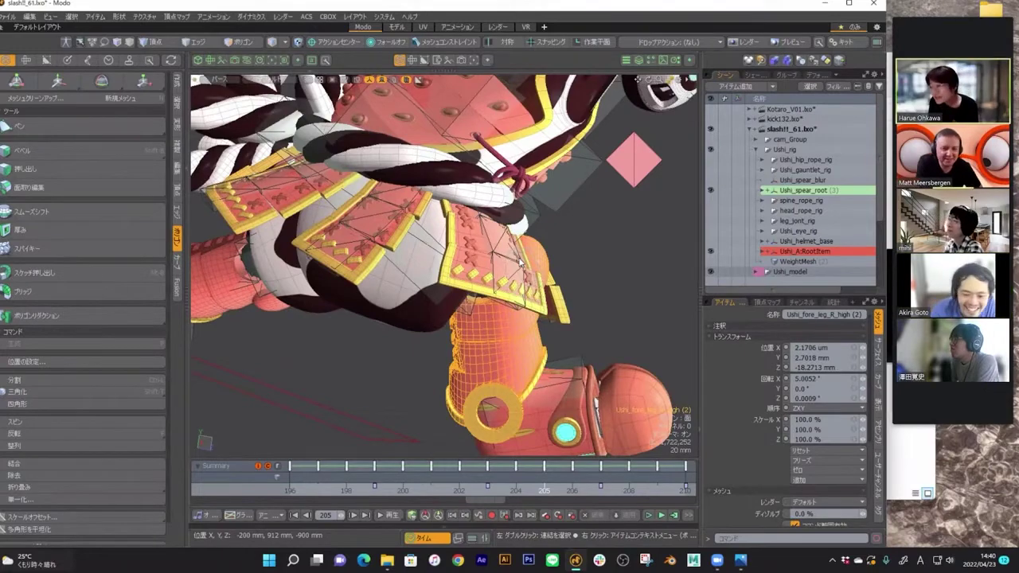
{"action": "left_click_drag", "start_coordinate": [463, 250], "coordinate": [494, 323], "text": "alt+shift"}
{"action": "scroll", "coordinate": [494, 323], "scroll_direction": "down", "scroll_amount": 6}
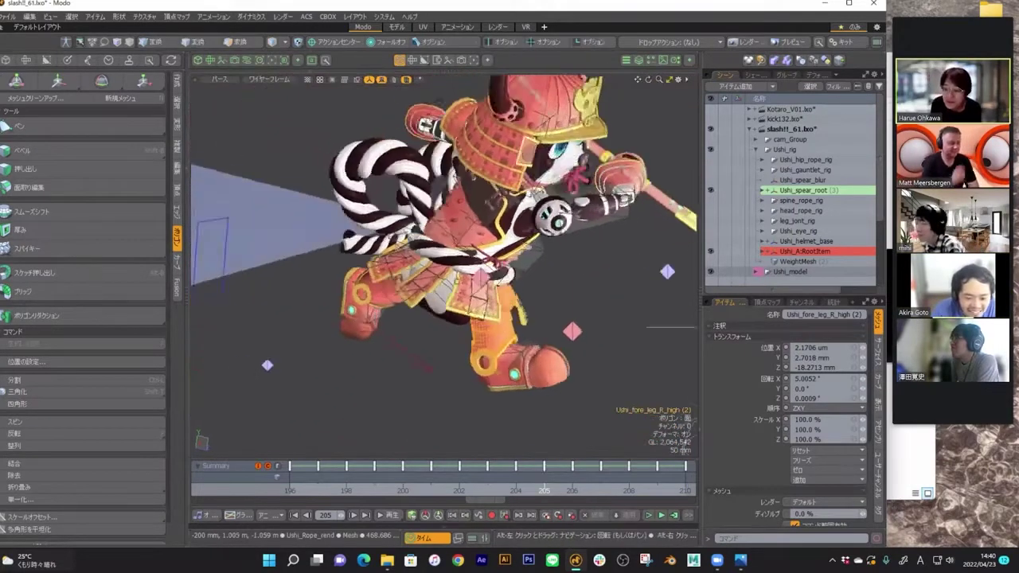
- Scrub the animation through frame 207 to frame 228 and bring the hand gripping the spear into close view
{"action": "left_click_drag", "start_coordinate": [422, 316], "coordinate": [367, 242], "text": "alt"}
{"action": "left_click_drag", "start_coordinate": [432, 265], "coordinate": [525, 215], "text": "alt"}
{"action": "left_click_drag", "start_coordinate": [544, 477], "coordinate": [572, 477]}
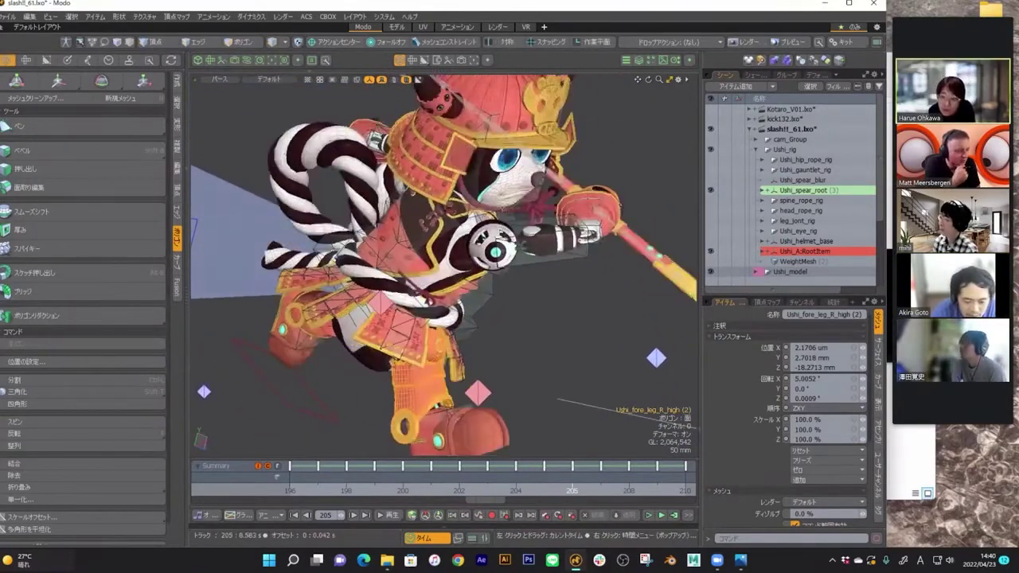
{"action": "mouse_move", "coordinate": [559, 284]}
{"action": "left_mouse_down", "text": "ctrl+alt"}
{"action": "mouse_move", "coordinate": [497, 283]}
{"action": "mouse_move", "coordinate": [517, 284]}
{"action": "left_mouse_up", "text": "ctrl+alt"}
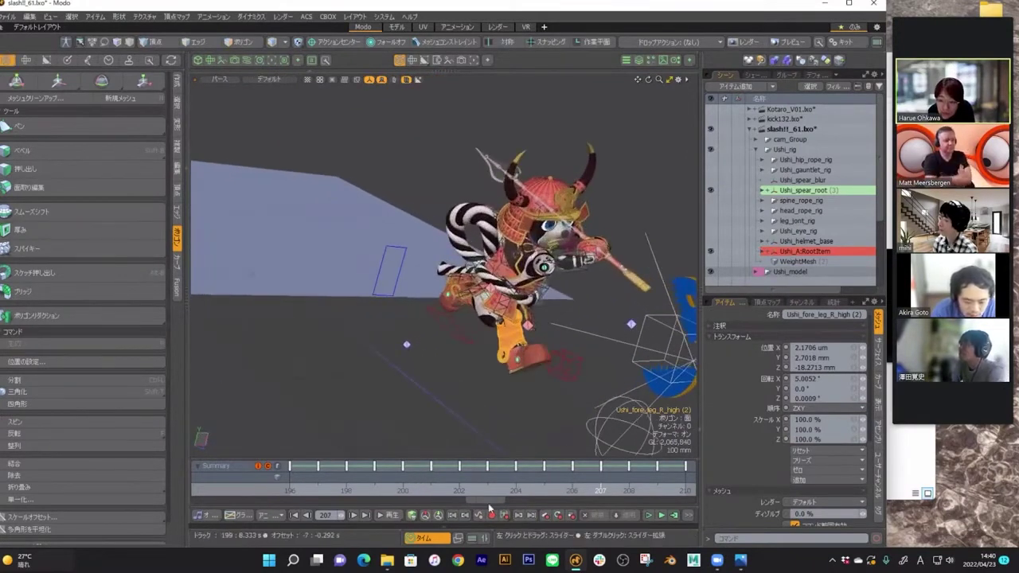
{"action": "left_click_drag", "start_coordinate": [536, 478], "coordinate": [577, 477]}
{"action": "left_click_drag", "start_coordinate": [525, 189], "coordinate": [535, 335], "text": "alt"}
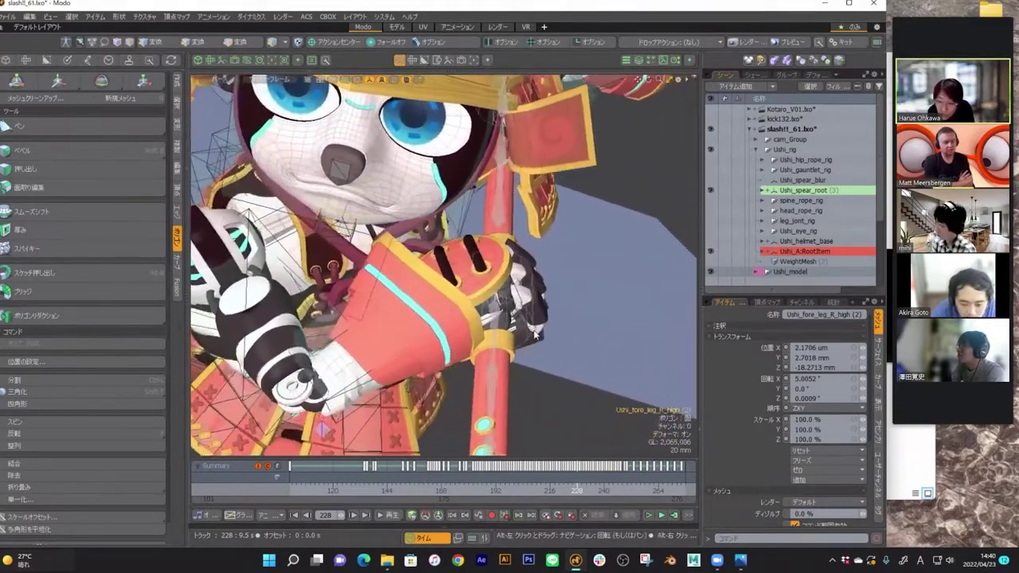
- Select the Ushi_A:R_Ring_3 finger joint, then the Skeleton_spear_Skelton (10) joint, to inspect how the hand holds the spear
{"action": "left_click", "coordinate": [535, 306]}
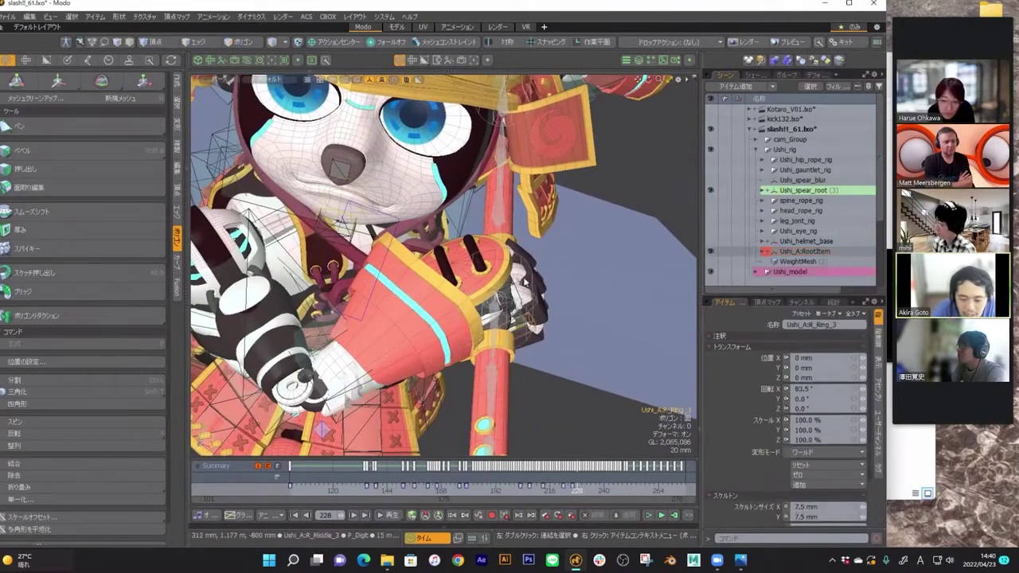
{"action": "left_click", "coordinate": [503, 217]}
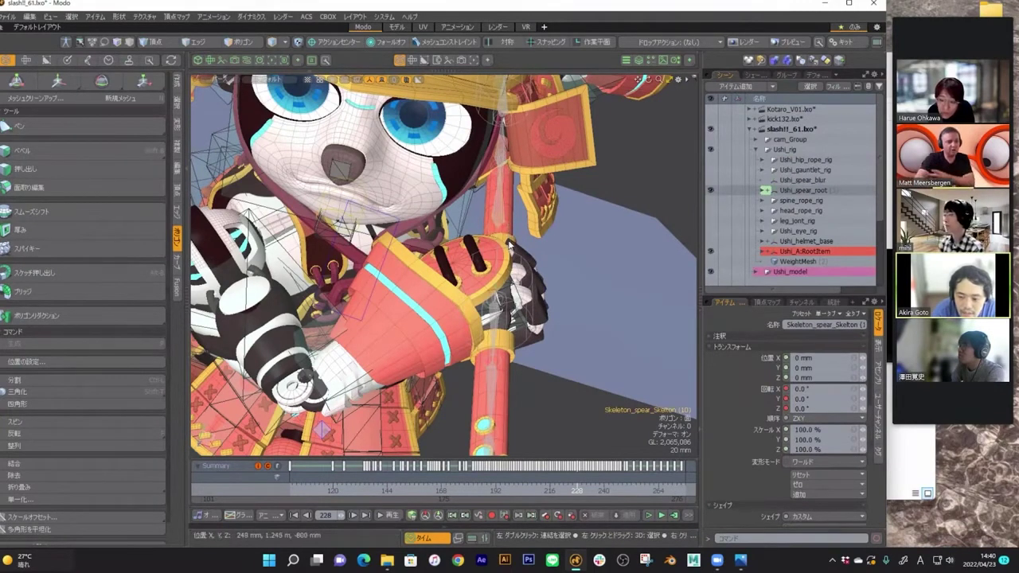
{"action": "left_click_drag", "start_coordinate": [511, 247], "coordinate": [501, 296], "text": "ctrl+alt"}
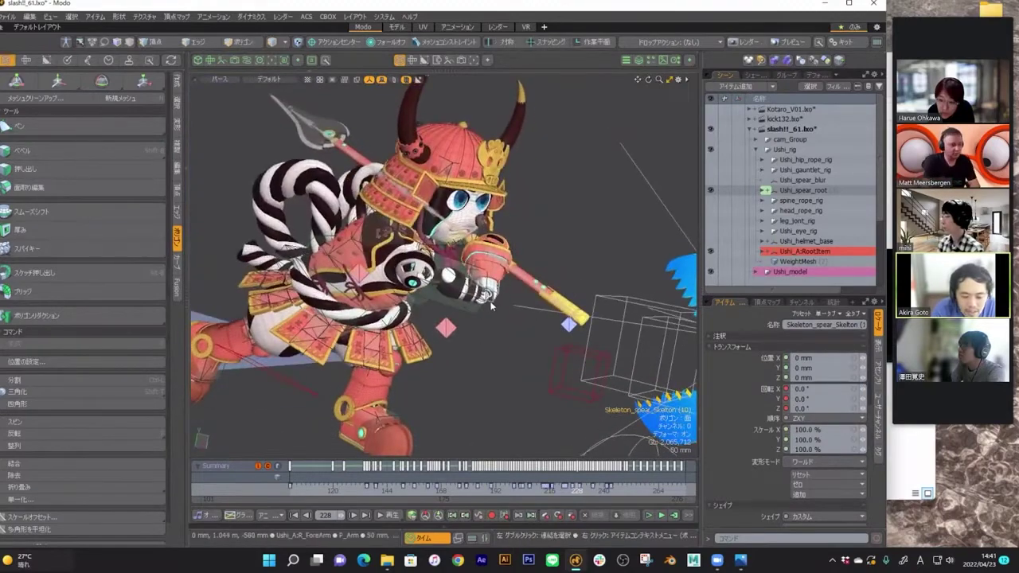
- Select the Ushi_upper_arm_L_high mesh and examine the shoulder and arm from the front and the opposite side
{"action": "scroll", "coordinate": [458, 303], "scroll_direction": "up", "scroll_amount": 3}
{"action": "left_click", "coordinate": [459, 303]}
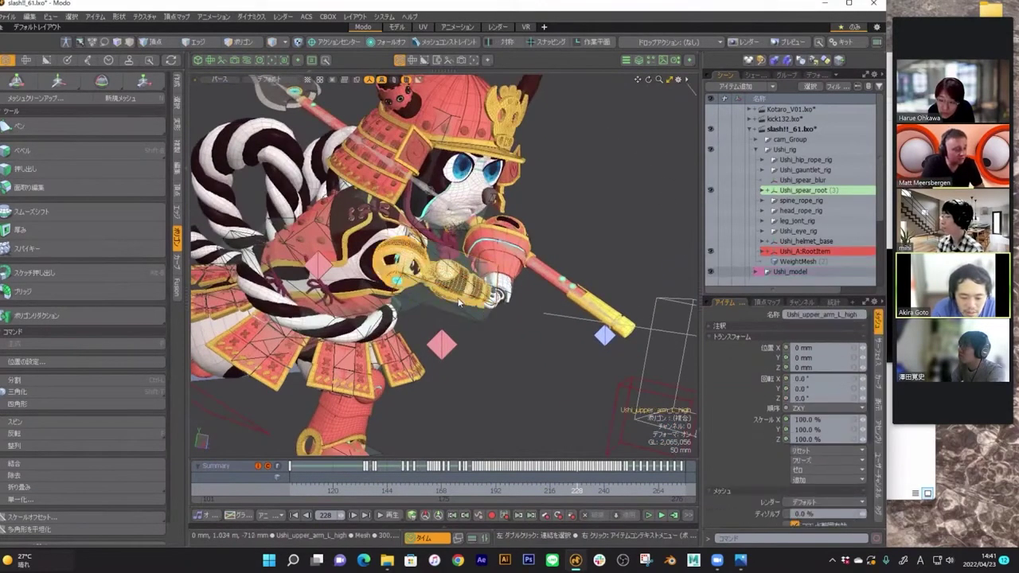
{"action": "left_click_drag", "start_coordinate": [459, 303], "coordinate": [420, 334], "text": "ctrl+alt"}
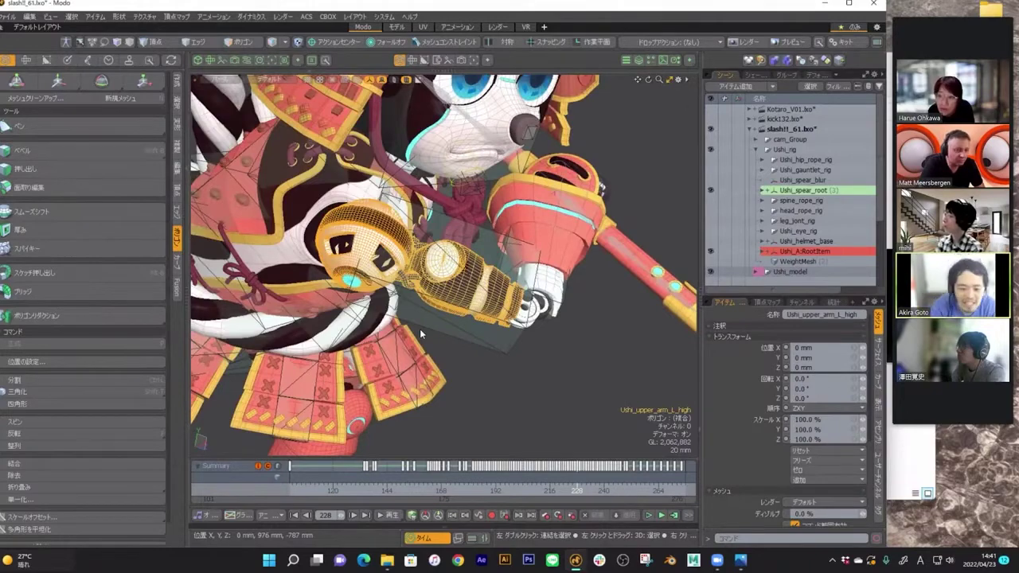
{"action": "left_click_drag", "start_coordinate": [419, 328], "coordinate": [447, 283], "text": "alt"}
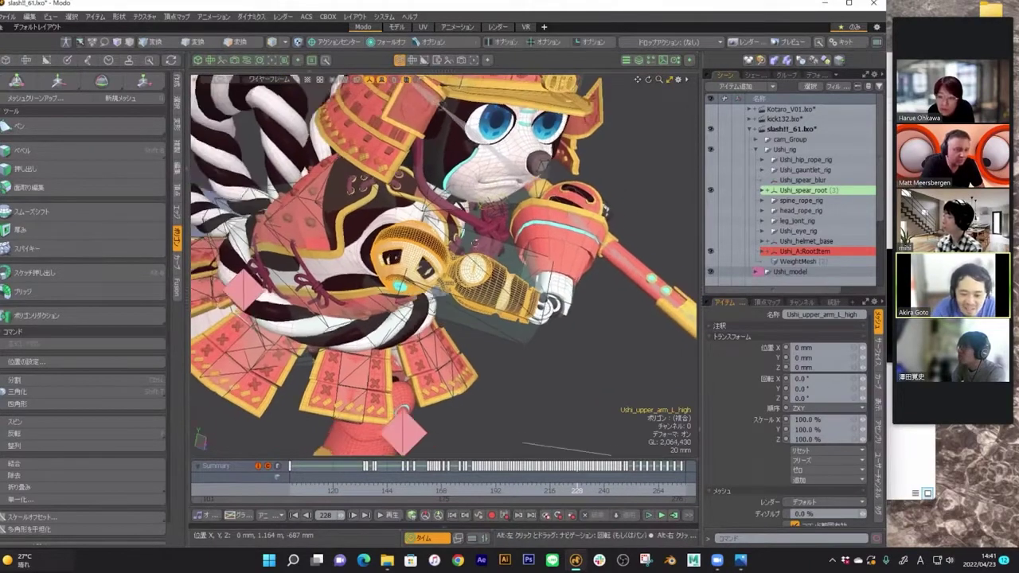
{"action": "left_click_drag", "start_coordinate": [460, 341], "coordinate": [491, 233], "text": "alt"}
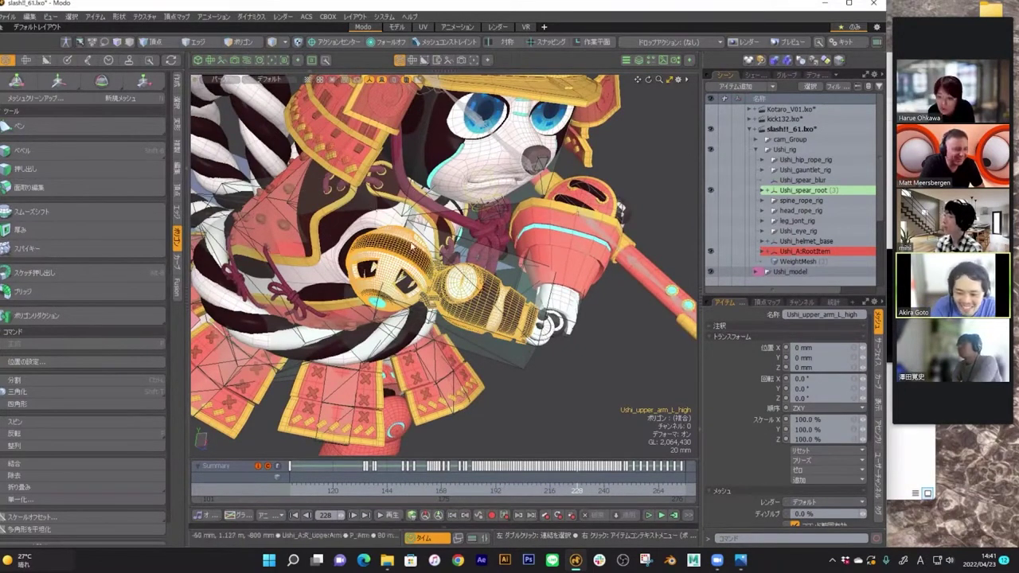
{"action": "left_click_drag", "start_coordinate": [424, 239], "coordinate": [577, 294], "text": "alt"}
{"action": "left_click_drag", "start_coordinate": [449, 180], "coordinate": [429, 283], "text": "alt"}
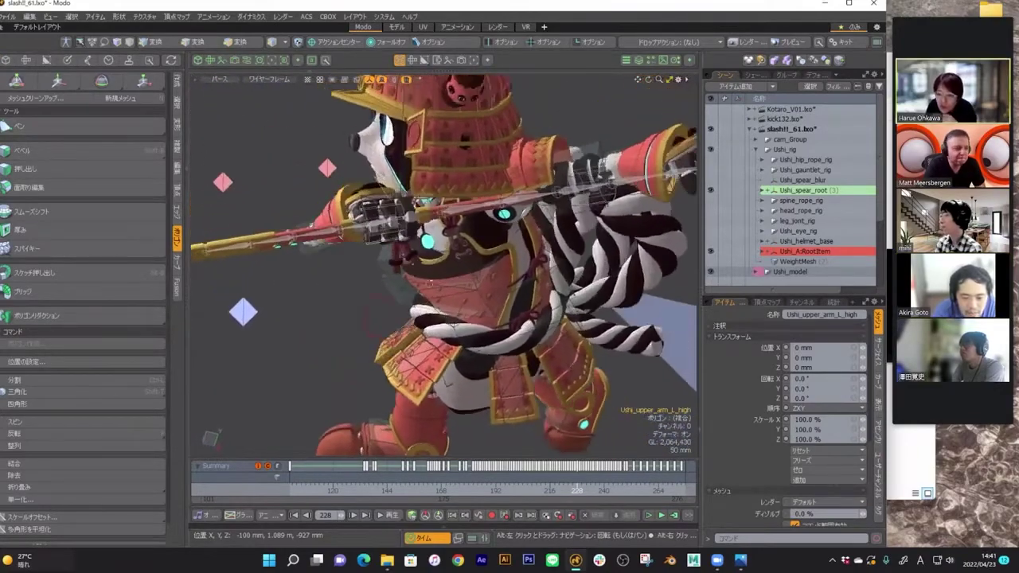
- Examine the knotted cord and lacing on the chest armour up close from several angles
{"action": "left_click_drag", "start_coordinate": [553, 256], "coordinate": [461, 179], "text": "alt"}
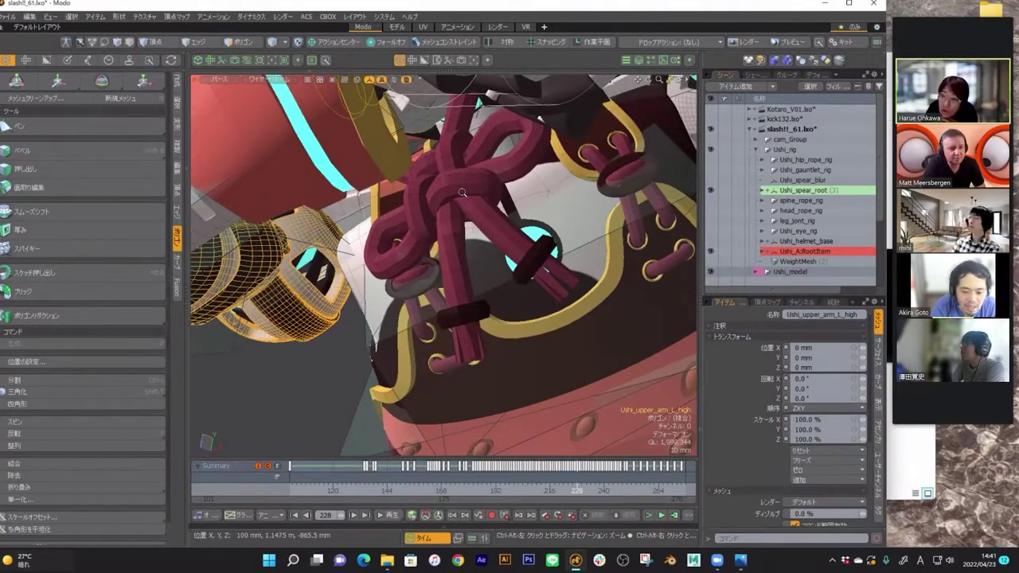
{"action": "left_click_drag", "start_coordinate": [462, 193], "coordinate": [489, 153], "text": "alt"}
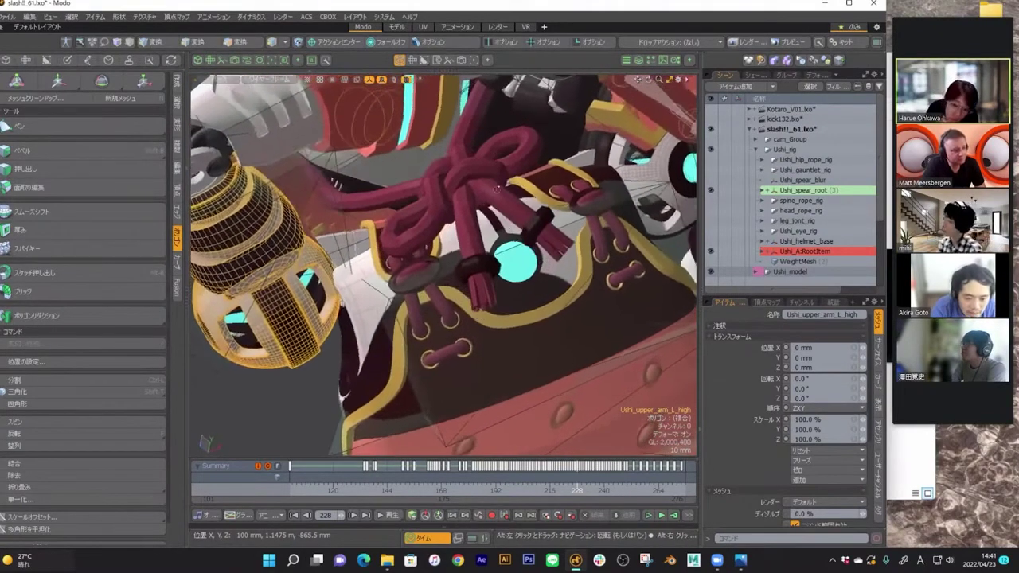
{"action": "left_click_drag", "start_coordinate": [473, 236], "coordinate": [494, 240], "text": "alt"}
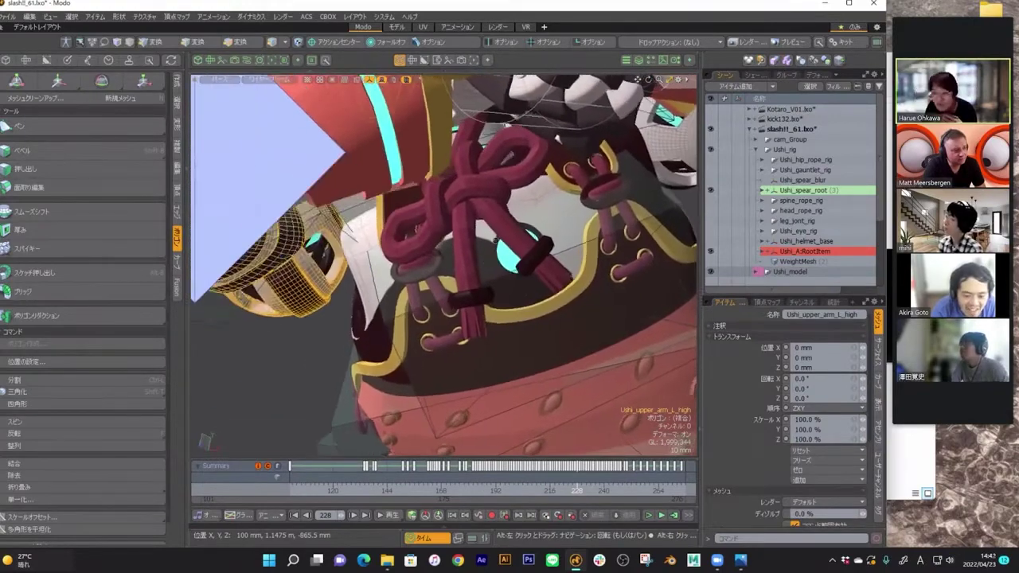
{"action": "left_click_drag", "start_coordinate": [530, 333], "coordinate": [398, 191], "text": "alt"}
{"action": "left_click_drag", "start_coordinate": [481, 139], "coordinate": [237, 164], "text": "ctrl+alt"}
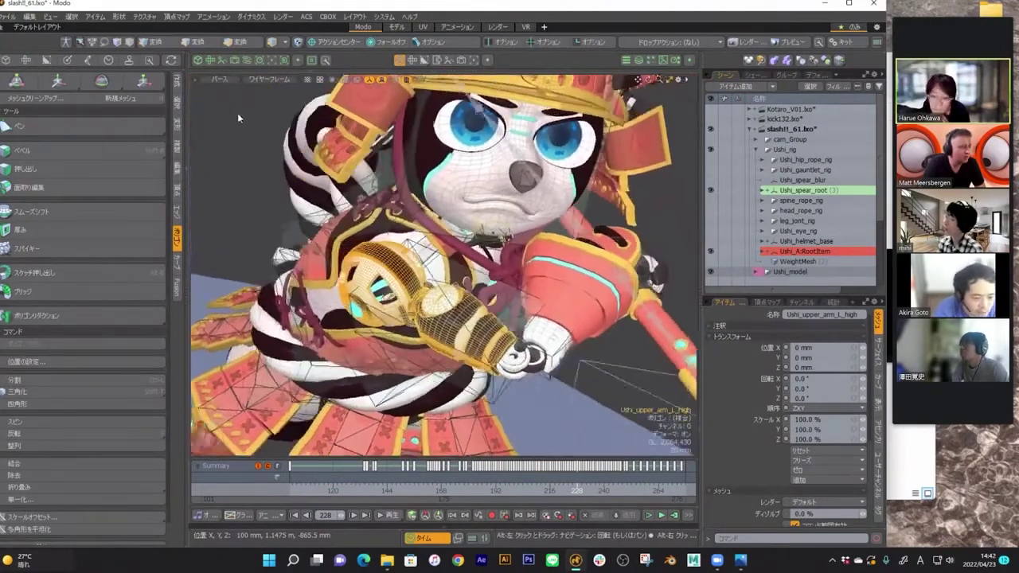
- Open the scene Ushi_base_10.lxo from the Scenes folder of model/Ushiwakamaru and frame the whole character
{"action": "key", "text": "ctrl+o"}
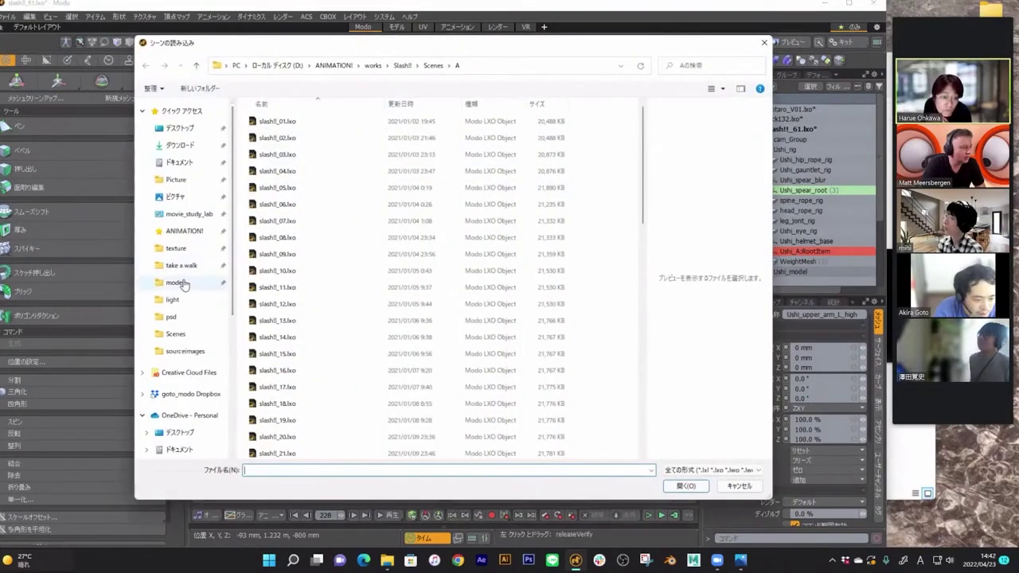
{"action": "left_click", "coordinate": [183, 284]}
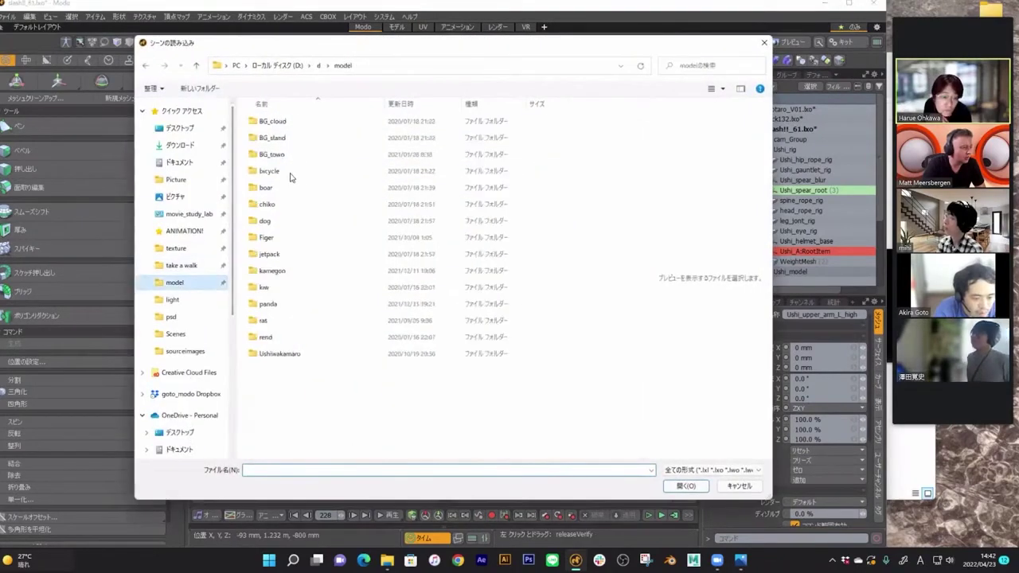
{"action": "double_click", "coordinate": [282, 355]}
{"action": "double_click", "coordinate": [279, 208]}
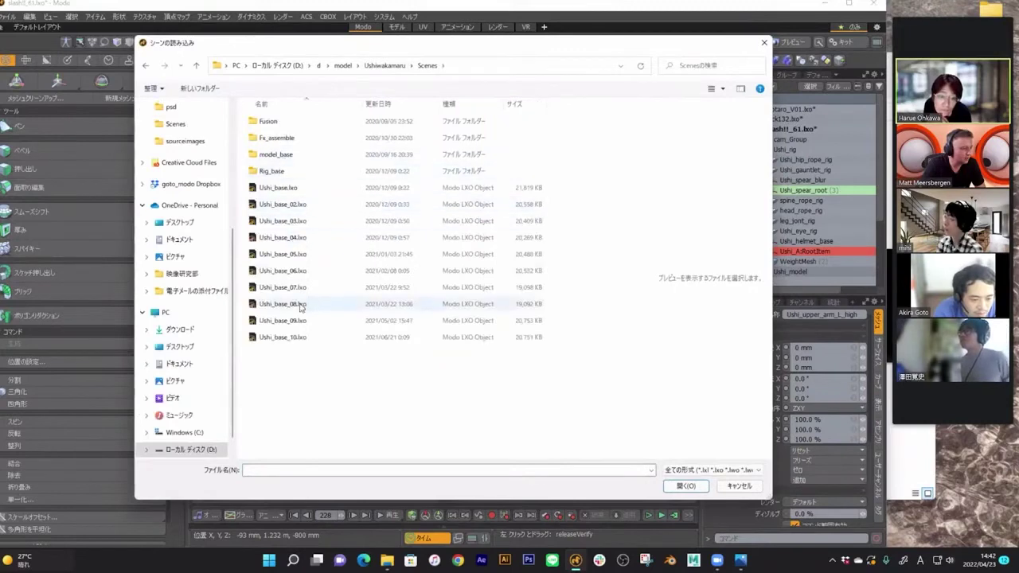
{"action": "double_click", "coordinate": [295, 339]}
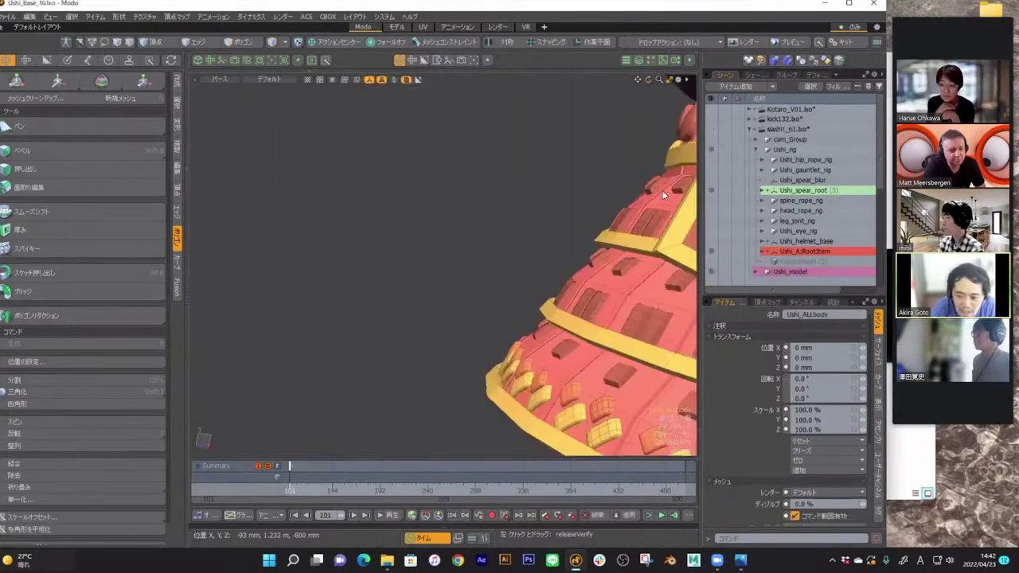
{"action": "left_click_drag", "start_coordinate": [611, 225], "coordinate": [550, 223], "text": "ctrl+alt"}
{"action": "left_click_drag", "start_coordinate": [474, 257], "coordinate": [438, 247], "text": "alt"}
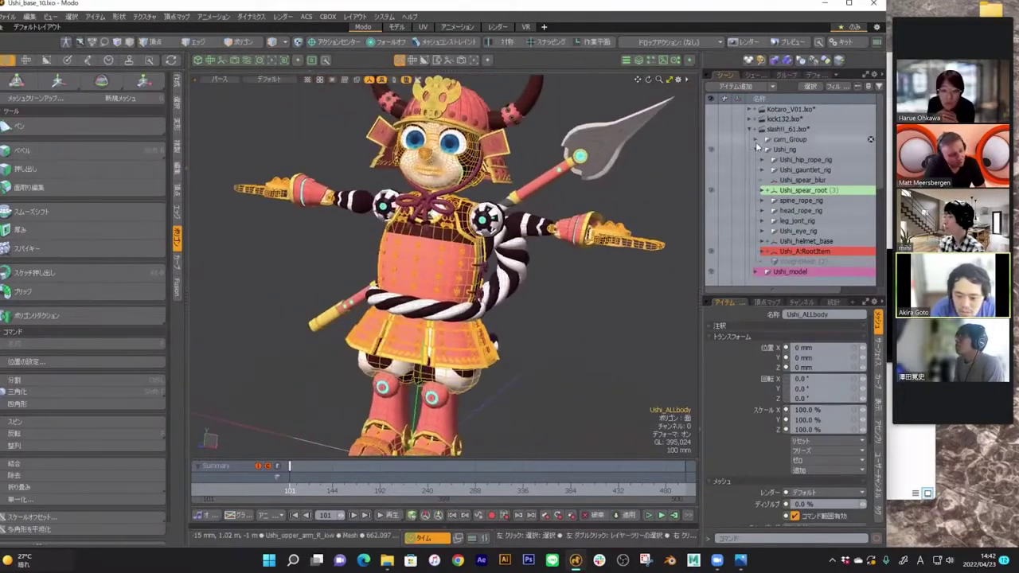
- Collapse the slash scene's item tree and toggle the viewport display of locators
{"action": "left_click", "coordinate": [750, 130]}
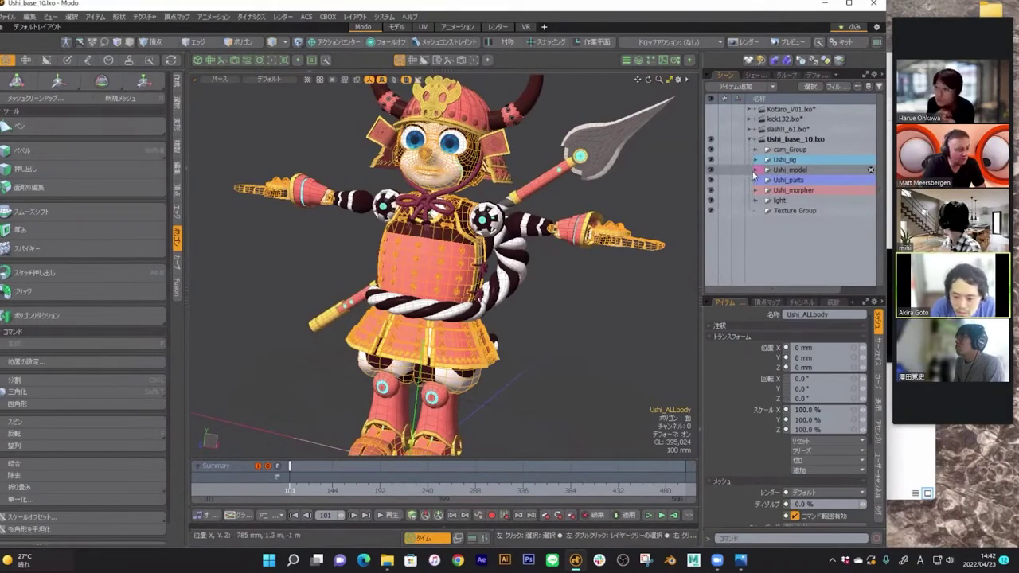
{"action": "key", "text": "2"}
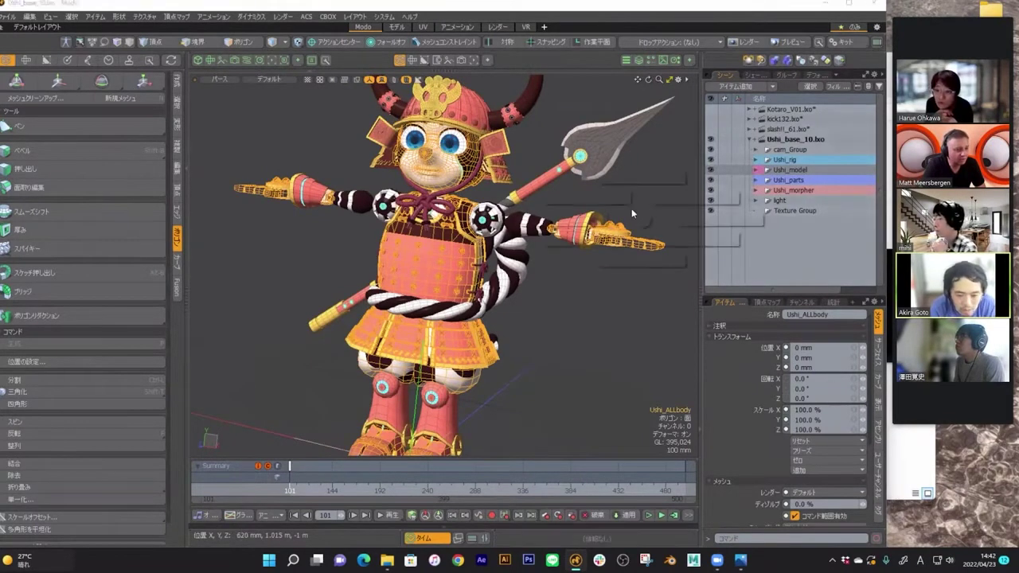
{"action": "key", "text": "ctrl+3"}
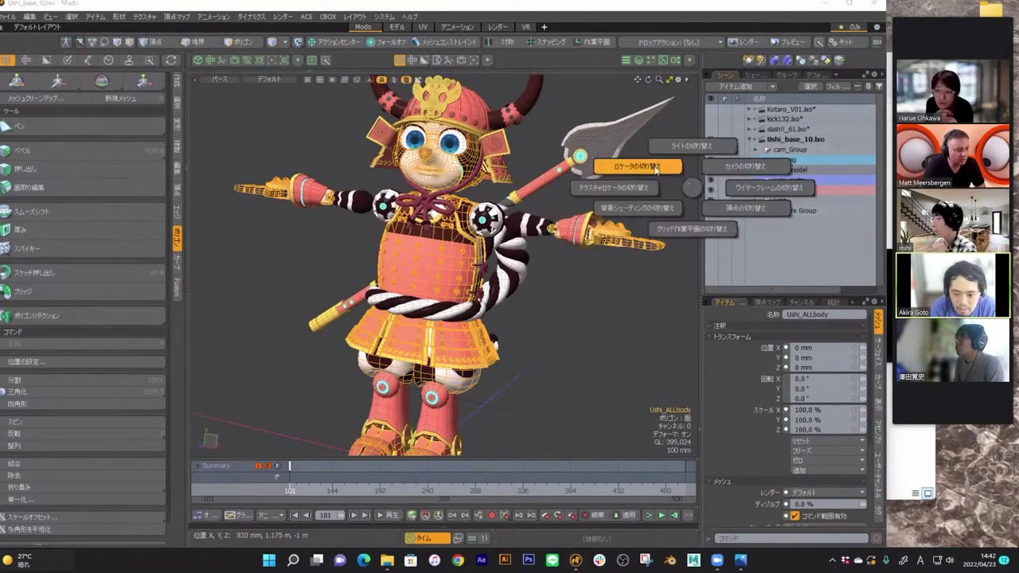
{"action": "left_click", "coordinate": [655, 166]}
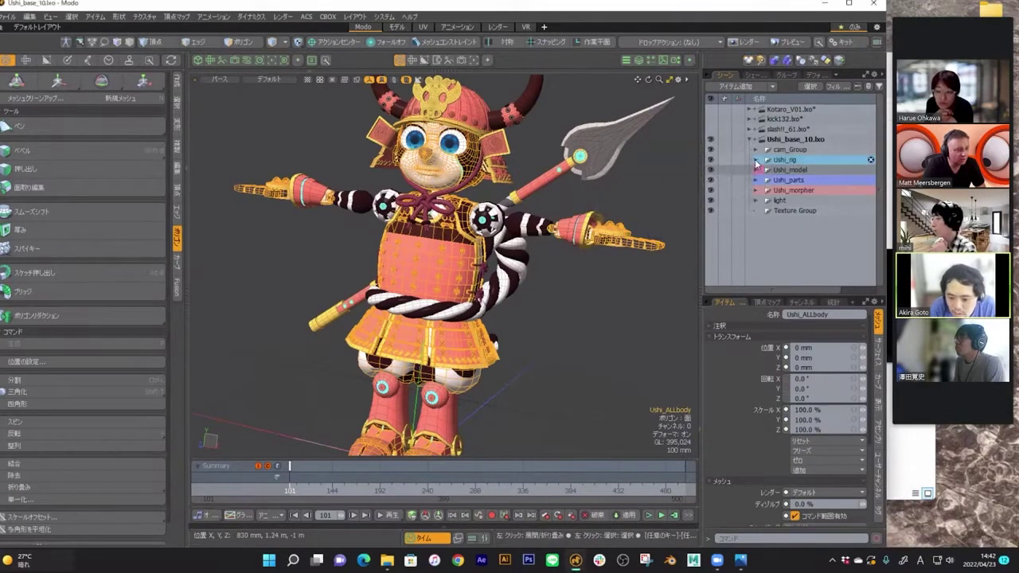
- Expand Ushi_rig and make its gauntlet, spear grip, spine rope, head rope, eye and helmet rig items visible
{"action": "left_click", "coordinate": [756, 160]}
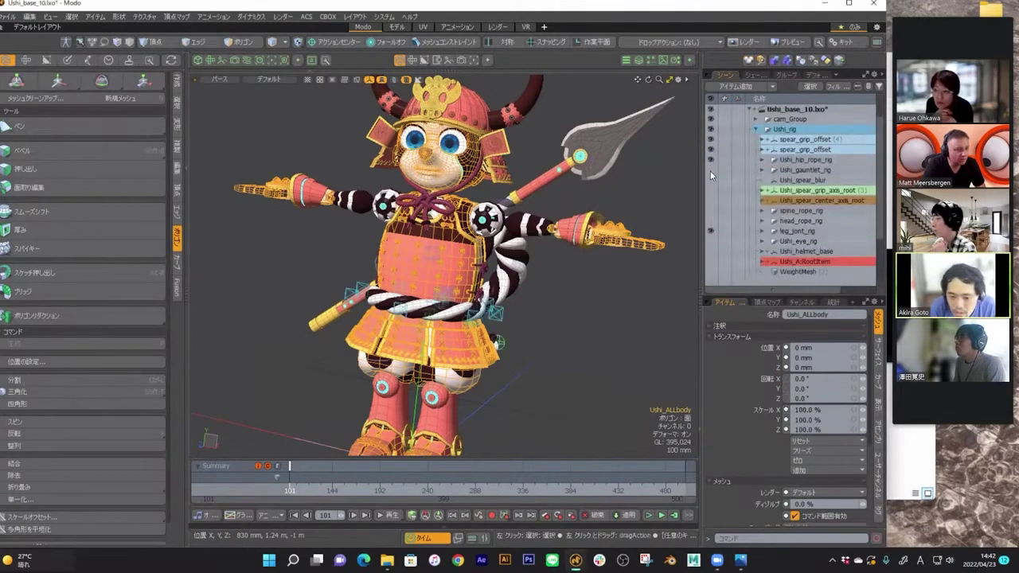
{"action": "left_click_drag", "start_coordinate": [710, 170], "coordinate": [710, 195]}
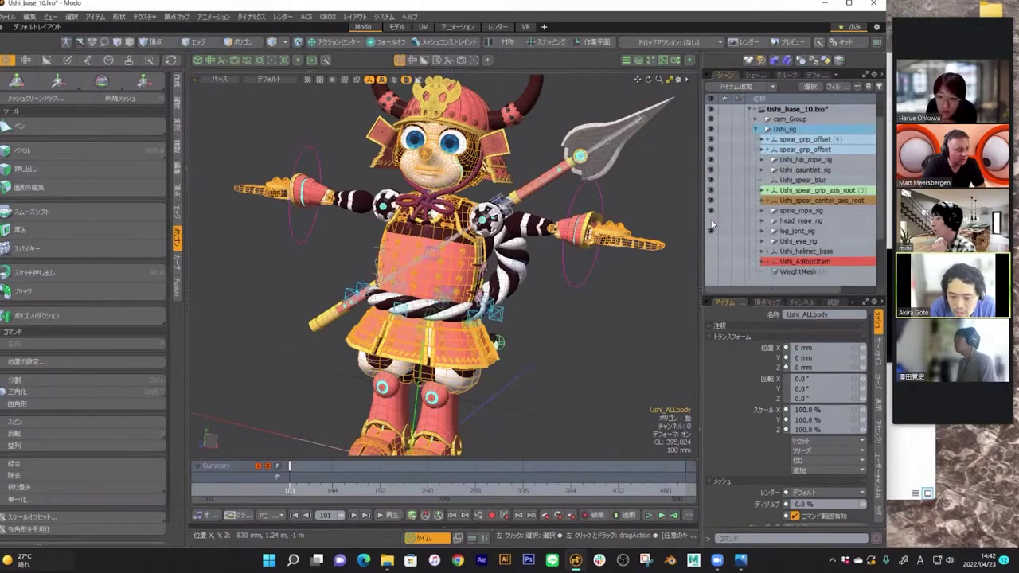
{"action": "left_click_drag", "start_coordinate": [713, 236], "coordinate": [714, 252]}
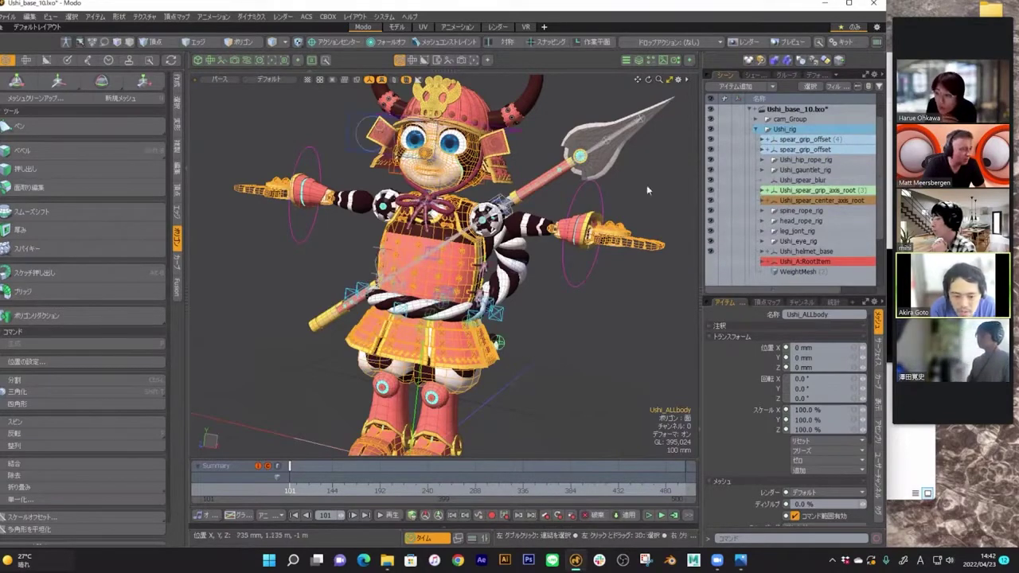
- Try raising the Ushi_eye_target_base control 106 mm in Y to move the gaze, and undo the move
{"action": "left_click_drag", "start_coordinate": [374, 126], "coordinate": [430, 126], "text": "ctrl+alt"}
{"action": "left_click_drag", "start_coordinate": [336, 129], "coordinate": [327, 170], "text": "alt+shift"}
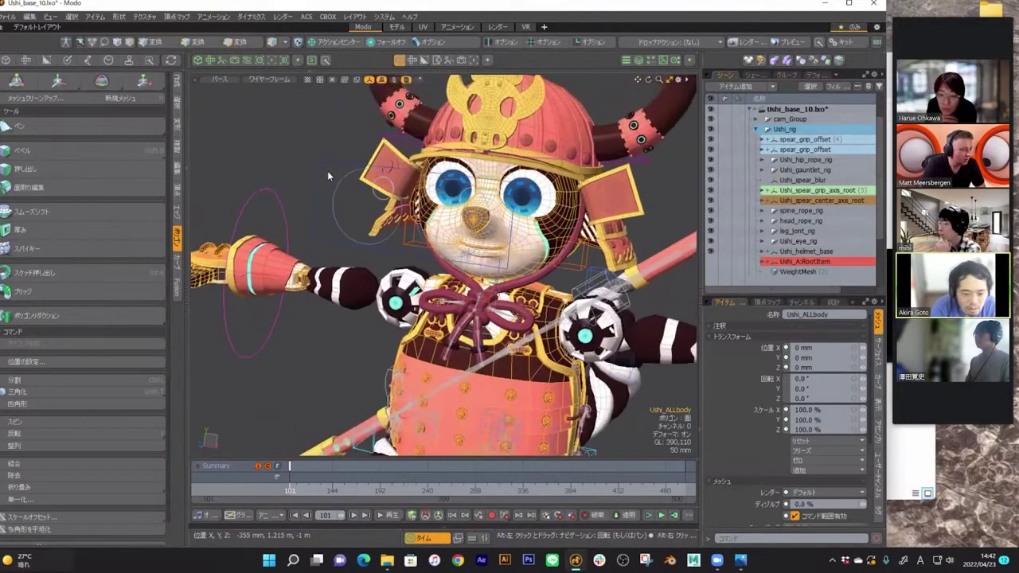
{"action": "left_click", "coordinate": [340, 182]}
{"action": "key", "text": "w"}
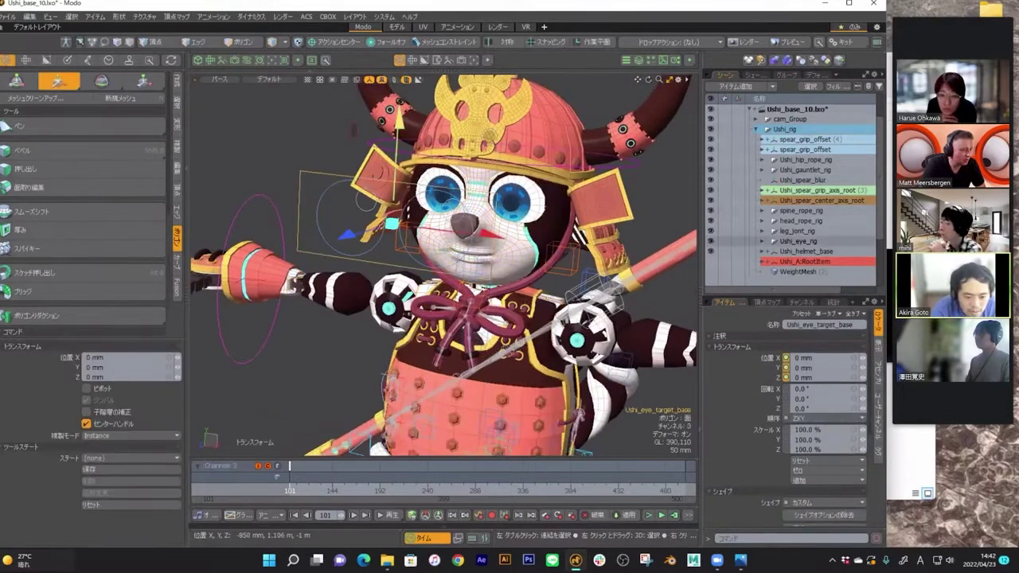
{"action": "left_click_drag", "start_coordinate": [399, 160], "coordinate": [401, 83]}
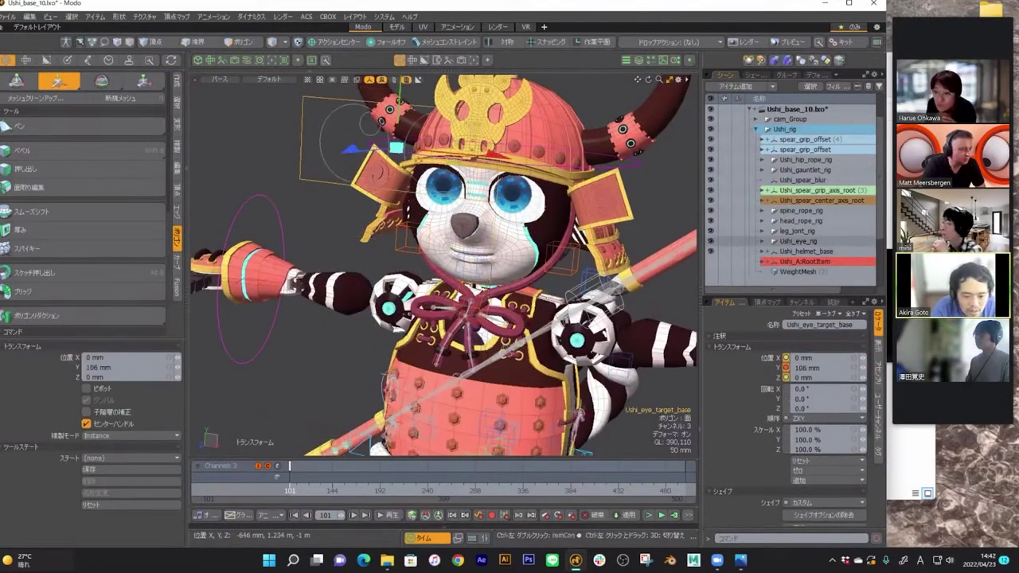
{"action": "key", "text": "ctrl+z"}
{"action": "key", "text": "q"}
- Select the Ushi_eye_target_R (2) control and try the move transform on it
{"action": "left_click", "coordinate": [363, 213]}
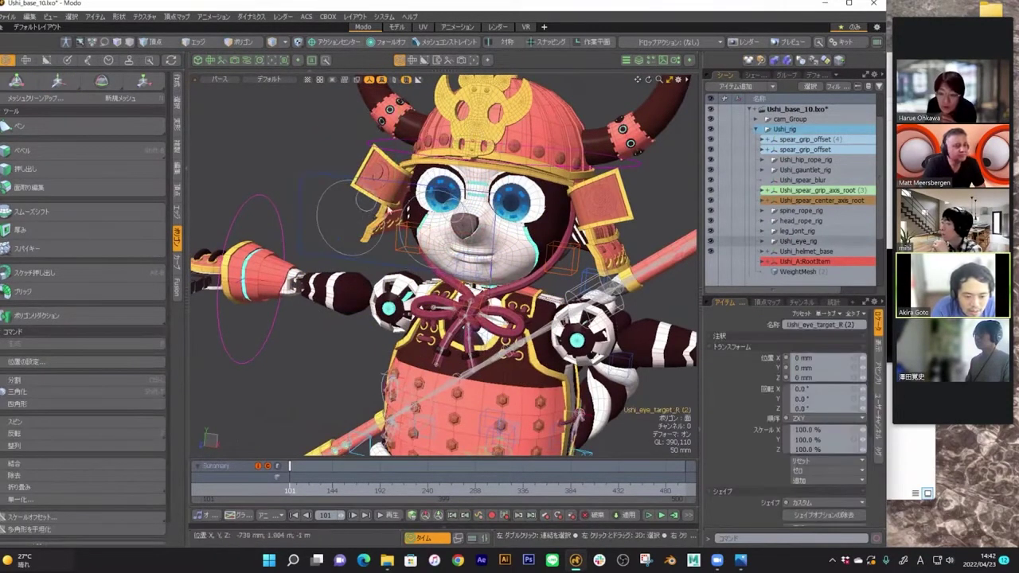
{"action": "key", "text": "w"}
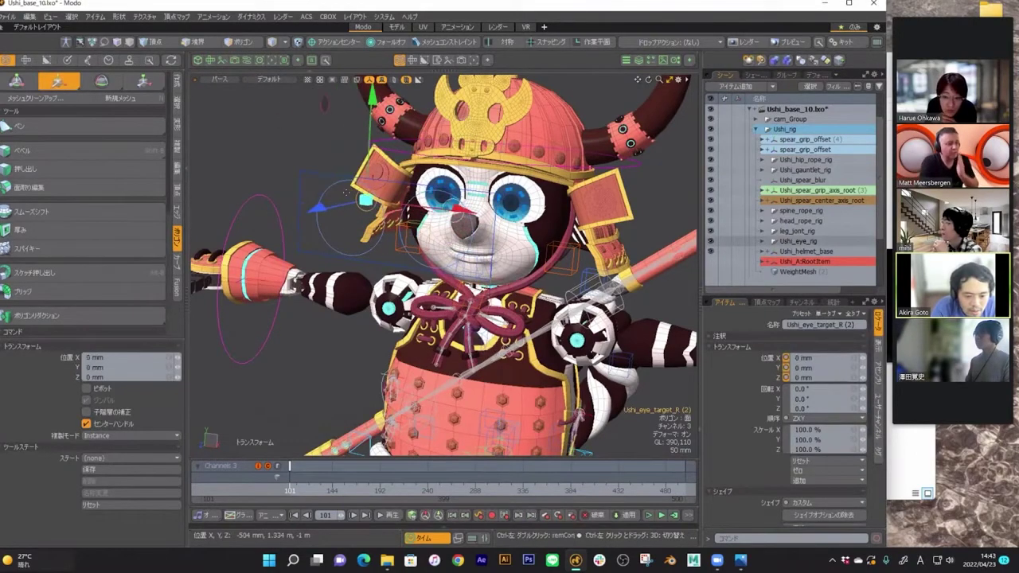
{"action": "key", "text": "space"}
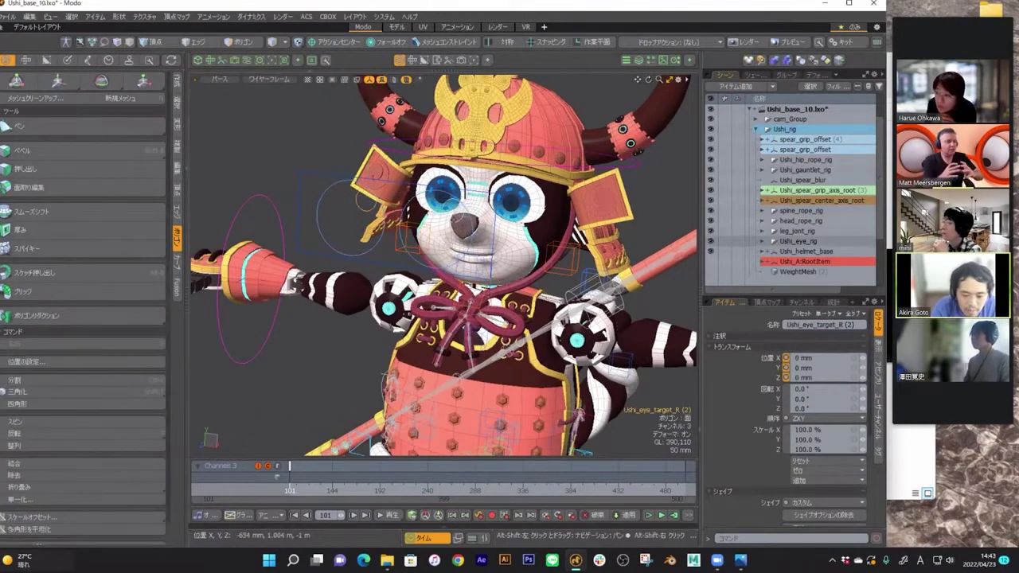
- Try moving the Ushi_head_rope_ctrl_C chin cord control by -12 mm in X and inspect the chest knot up close
{"action": "left_click_drag", "start_coordinate": [498, 434], "coordinate": [461, 355], "text": "alt+shift"}
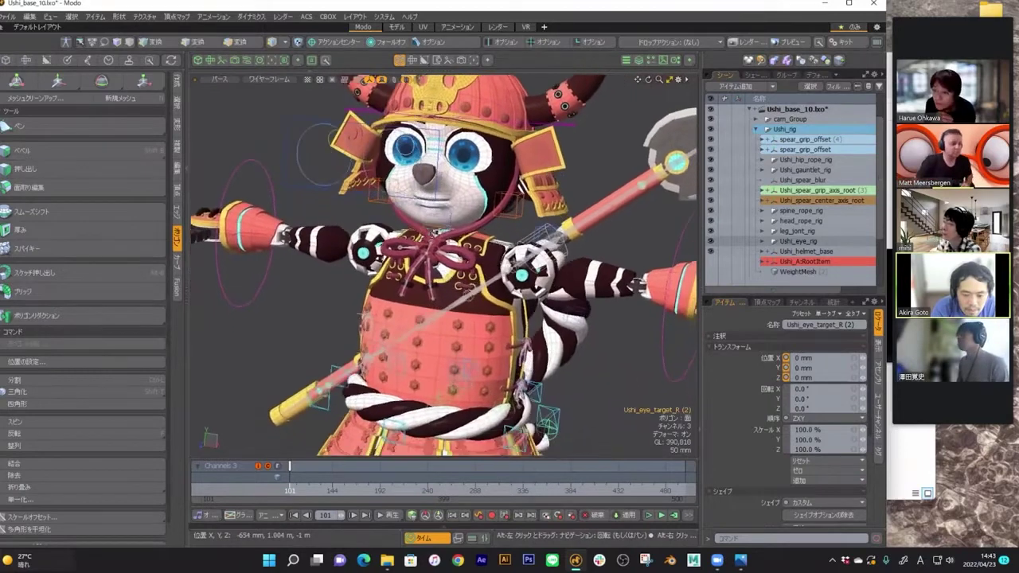
{"action": "left_click_drag", "start_coordinate": [374, 254], "coordinate": [505, 239], "text": "alt"}
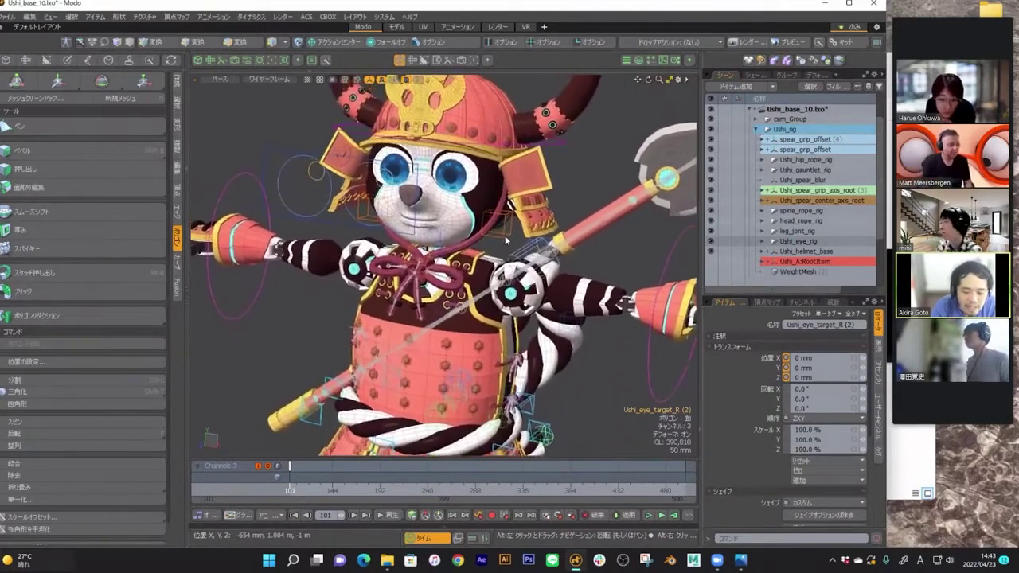
{"action": "left_click", "coordinate": [498, 225]}
{"action": "key", "text": "w"}
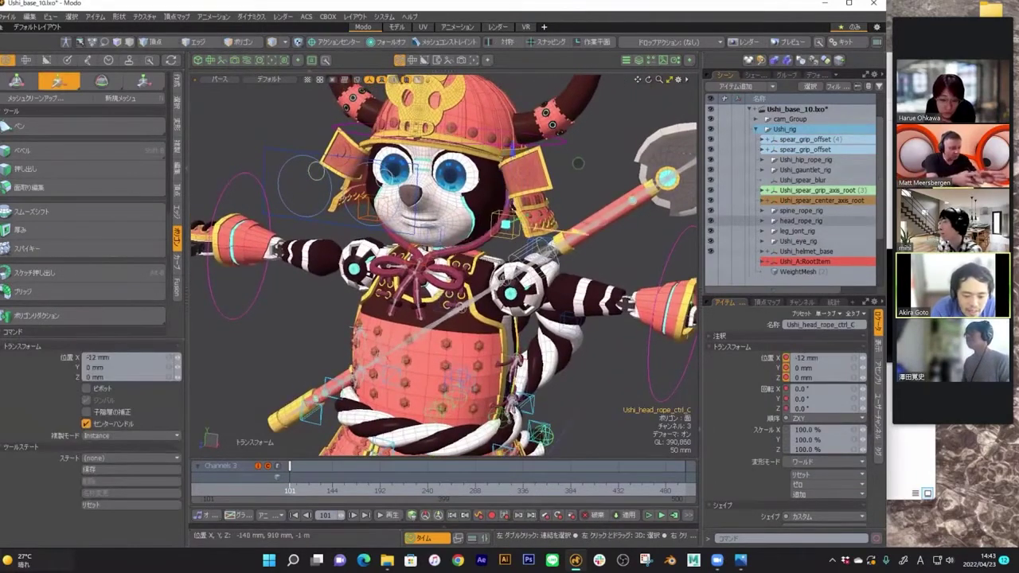
{"action": "left_click_drag", "start_coordinate": [523, 237], "coordinate": [513, 191], "text": "alt"}
{"action": "left_click_drag", "start_coordinate": [371, 232], "coordinate": [446, 235], "text": "alt+shift"}
{"action": "key", "text": "q"}
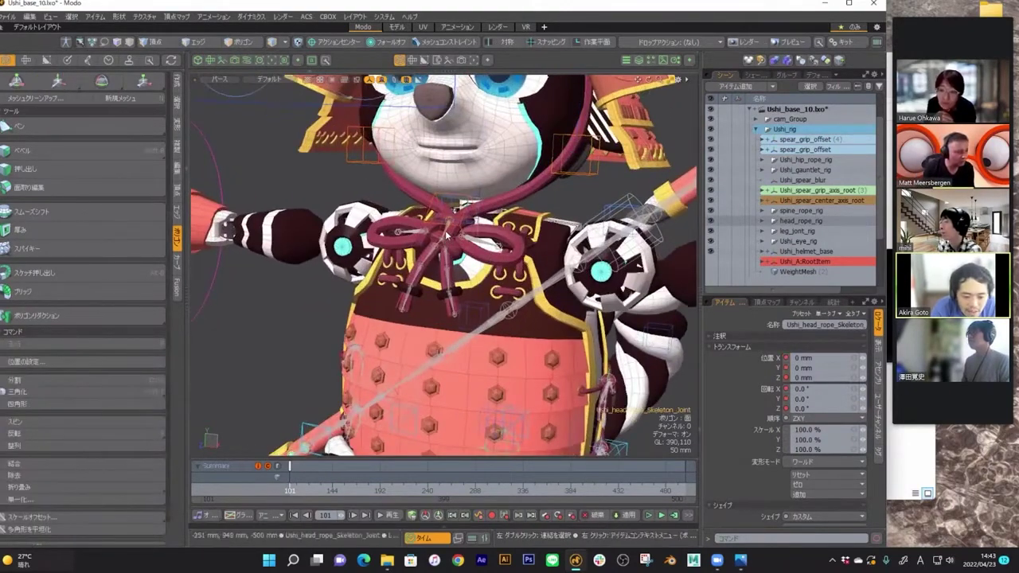
- Try rotating and moving the Ushi_hip_back_A_Rope_ctrl_E control, shifting it to about -109 mm in X and 98 mm in Y
{"action": "left_click", "coordinate": [447, 234]}
{"action": "left_click", "coordinate": [455, 210]}
{"action": "key", "text": "w"}
{"action": "key", "text": "e"}
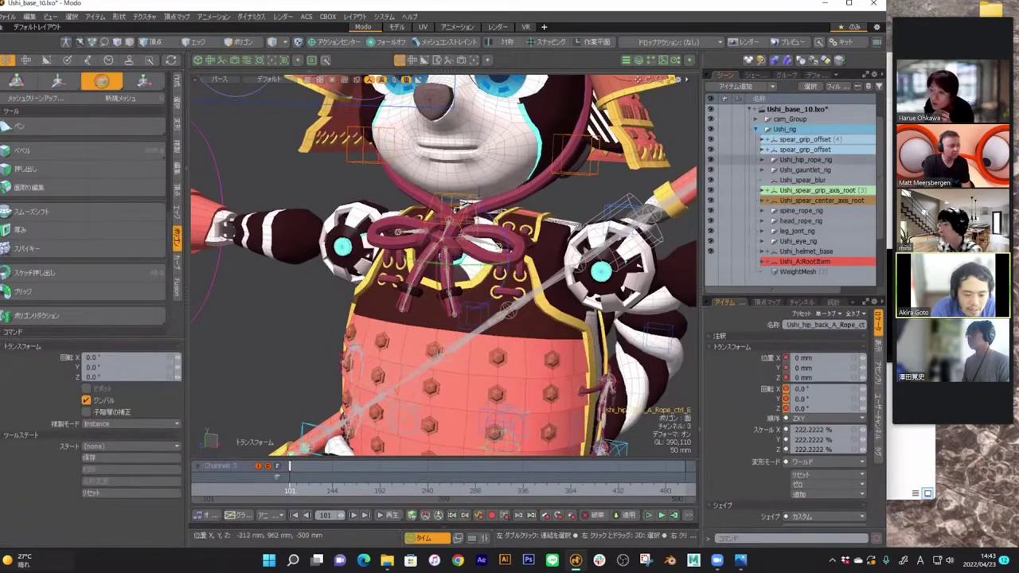
{"action": "key", "text": "w"}
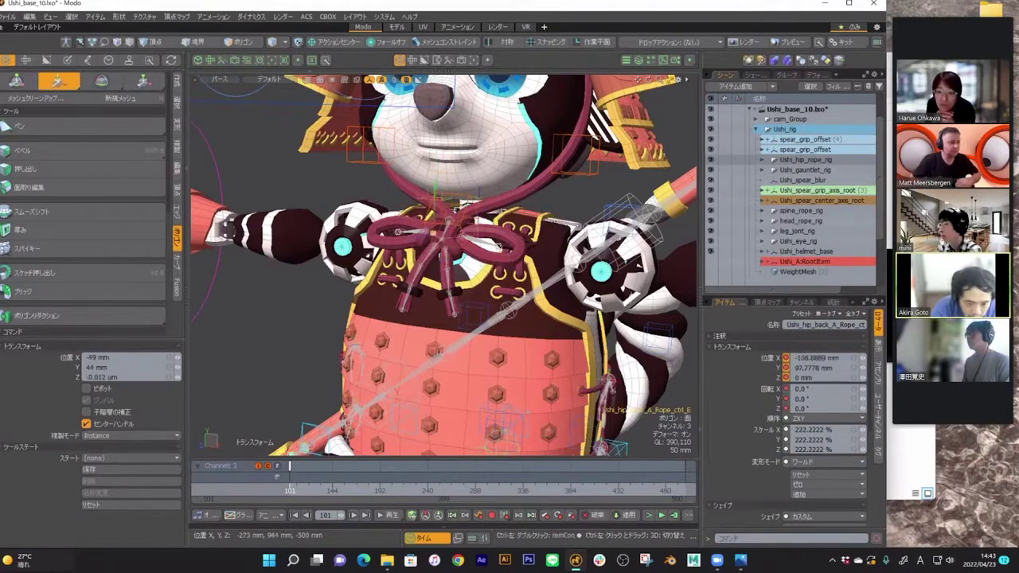
{"action": "key", "text": "q"}
- Try moving the Ushi_head_rope_ctrl_B control at the chest knot, and undo the move
{"action": "left_click", "coordinate": [465, 206]}
{"action": "key", "text": "w"}
{"action": "left_click_drag", "start_coordinate": [476, 216], "coordinate": [465, 212]}
{"action": "key", "text": "ctrl+z"}
{"action": "scroll", "coordinate": [478, 265], "scroll_direction": "down", "scroll_amount": 6}
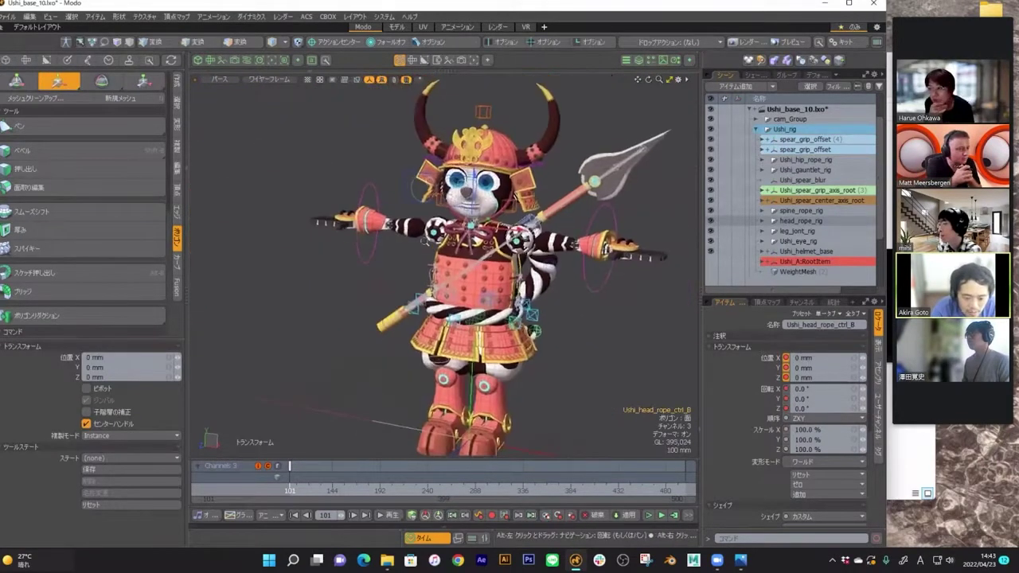
- Try moving a control of the large hip rope seen from the side, and undo the change
{"action": "left_click_drag", "start_coordinate": [503, 314], "coordinate": [464, 270], "text": "alt+shift"}
{"action": "scroll", "coordinate": [477, 270], "scroll_direction": "up", "scroll_amount": 5}
{"action": "key", "text": "q"}
{"action": "left_click_drag", "start_coordinate": [542, 274], "coordinate": [382, 278], "text": "alt"}
{"action": "left_click", "coordinate": [535, 277]}
{"action": "key", "text": "w"}
{"action": "key", "text": "ctrl+z"}
{"action": "key", "text": "q"}
- Try moving the Ushi_hip_back_A_Rope_ctrl (6) control to deform the rope loop, and undo the change
{"action": "left_click", "coordinate": [576, 227]}
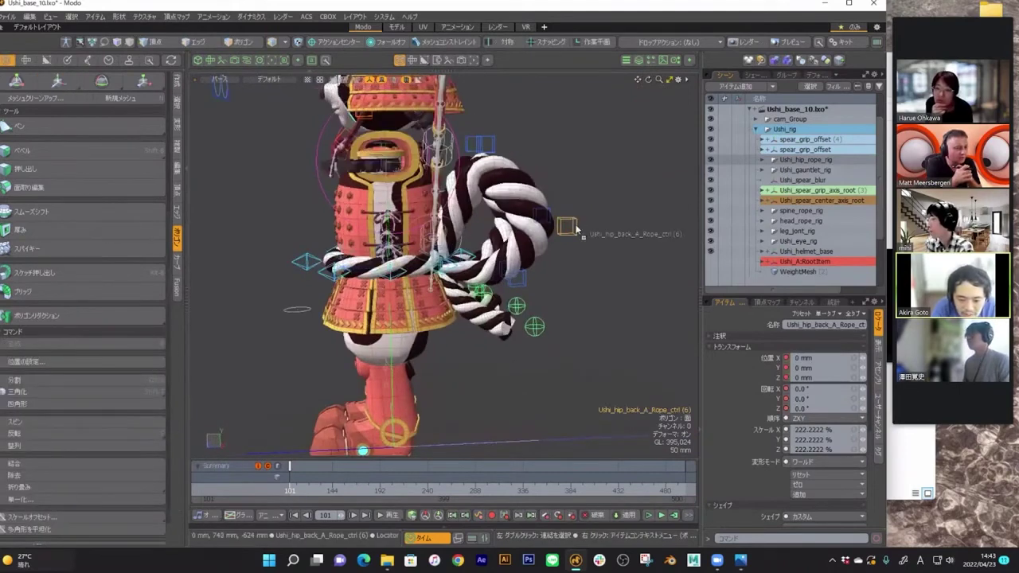
{"action": "key", "text": "w"}
{"action": "left_click_drag", "start_coordinate": [491, 186], "coordinate": [554, 179]}
{"action": "left_click_drag", "start_coordinate": [589, 215], "coordinate": [555, 227]}
{"action": "key", "text": "q"}
{"action": "key", "text": "ctrl+z"}
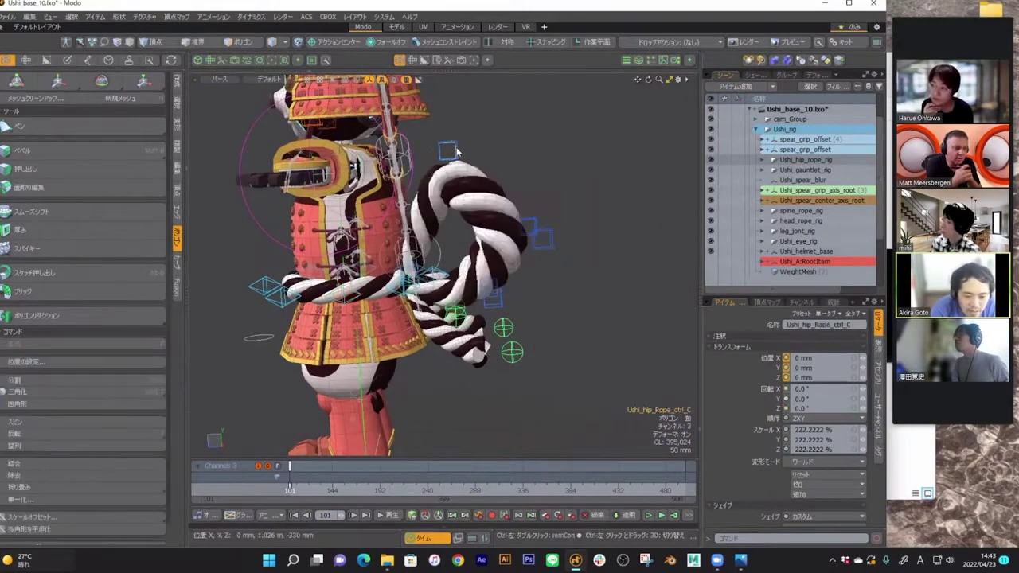
- Try moving the Ushi_hip_back_A_Rope_ctrl_G control above the rope loop to about -111 mm in Y and 84 mm in Z
{"action": "left_click", "coordinate": [453, 150]}
{"action": "left_click_drag", "start_coordinate": [436, 209], "coordinate": [412, 167], "text": "alt"}
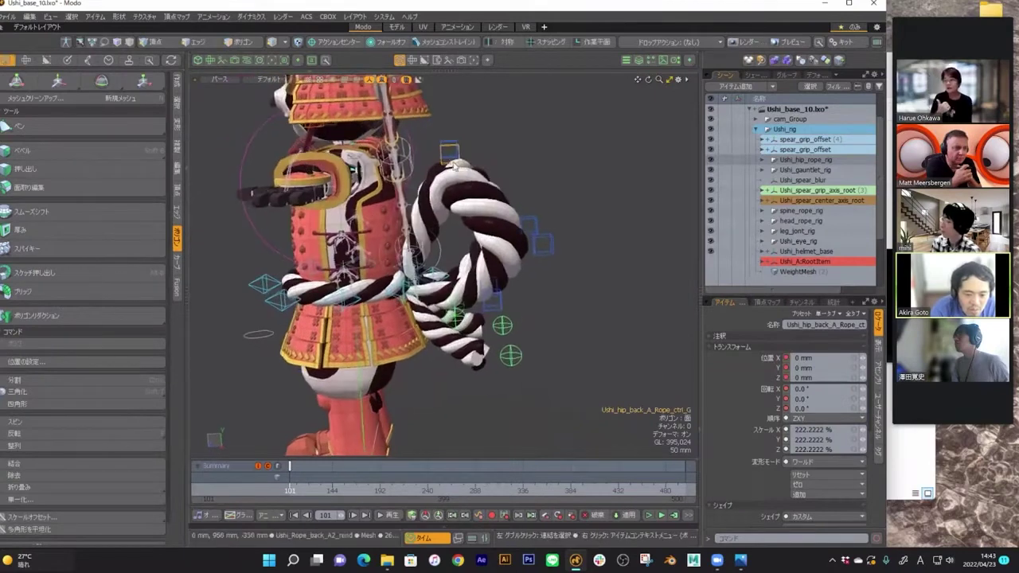
{"action": "key", "text": "w"}
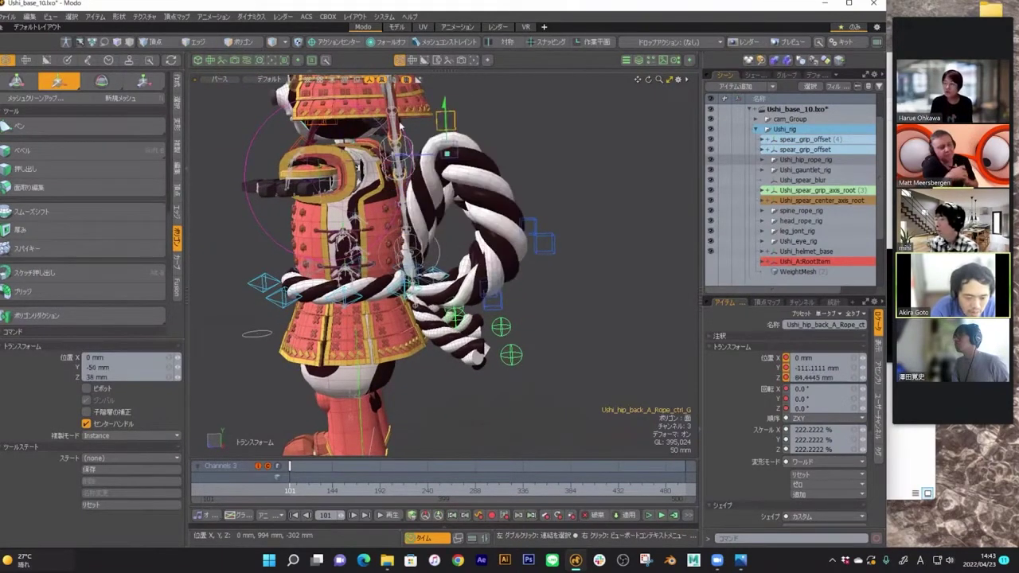
{"action": "left_click_drag", "start_coordinate": [477, 225], "coordinate": [514, 217], "text": "alt"}
{"action": "key", "text": "q"}
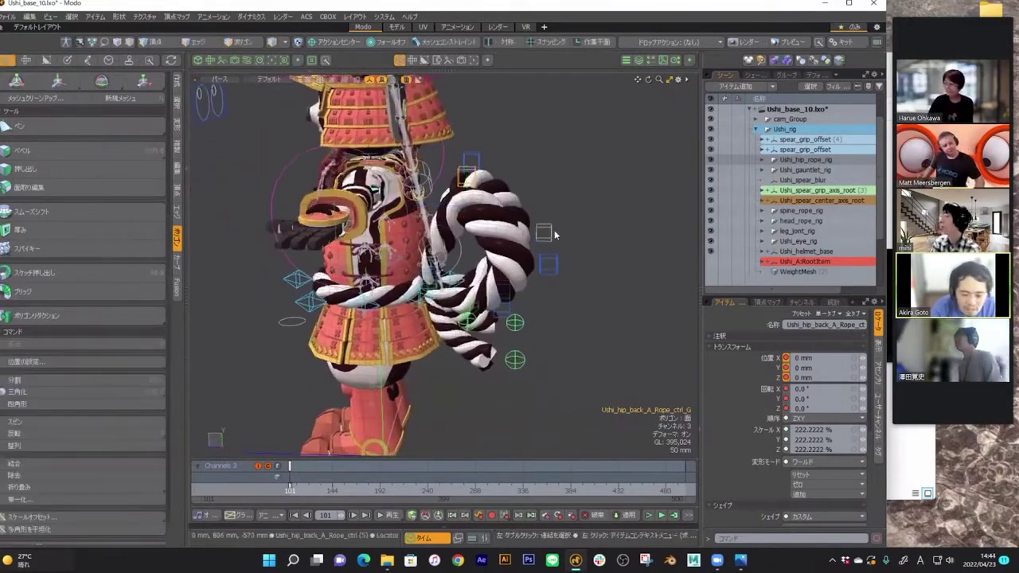
- Try pulling the Ushi_hip_back_A_Rope_ctrl (5) control outward, undo the move, and view the rope from the opposite side
{"action": "key", "text": "w"}
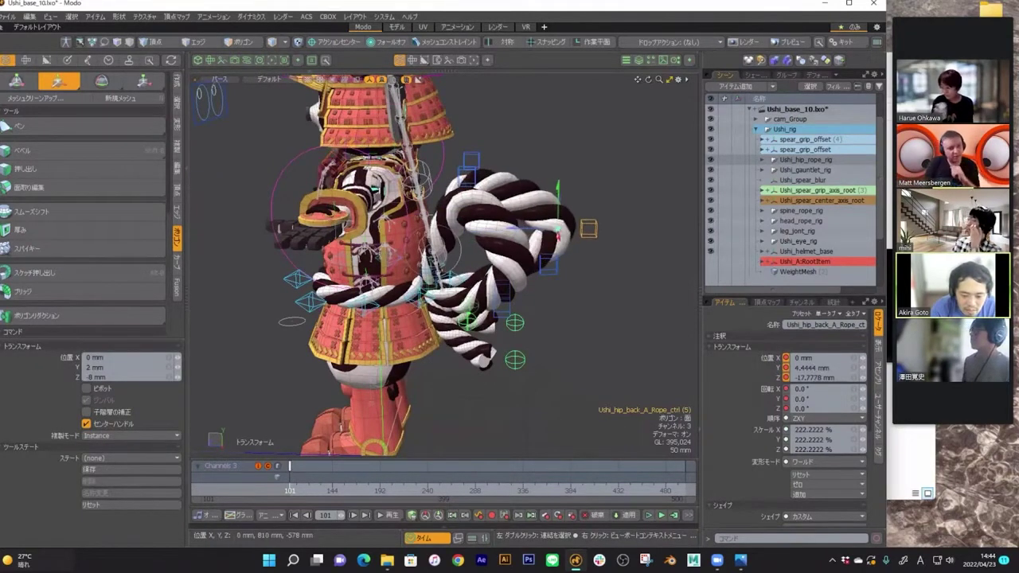
{"action": "key", "text": "ctrl+z"}
{"action": "left_click_drag", "start_coordinate": [509, 263], "coordinate": [60, 306], "text": "alt"}
{"action": "left_click_drag", "start_coordinate": [422, 87], "coordinate": [437, 80], "text": "alt"}
{"action": "left_click_drag", "start_coordinate": [374, 171], "coordinate": [410, 199], "text": "alt"}
- Select the Skeleton_spear_Skelton (10) joint on the spear shaft and try the transform on it
{"action": "key", "text": "q"}
{"action": "left_click", "coordinate": [515, 263]}
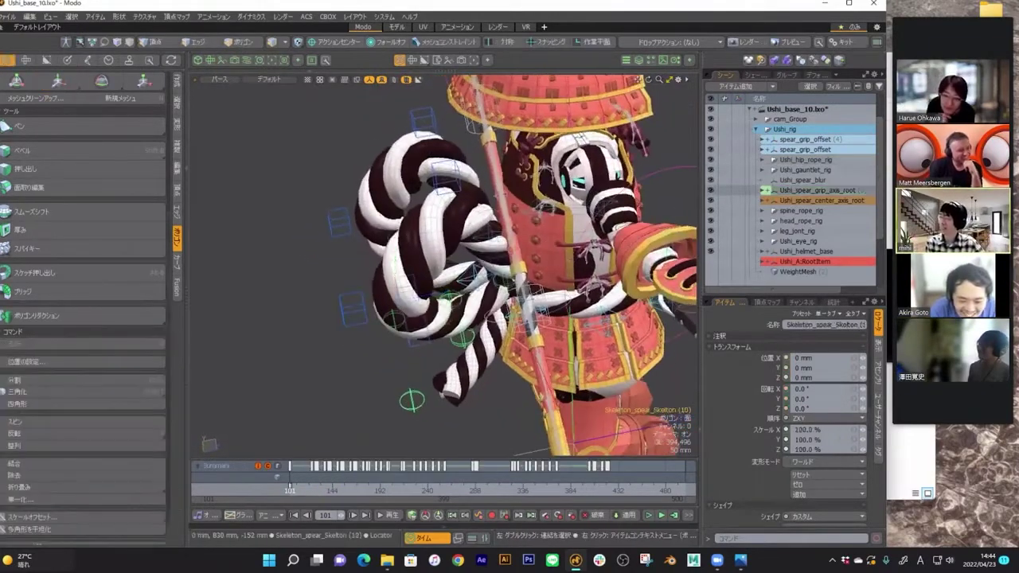
{"action": "key", "text": "y"}
- Try moving the spear with the Ushi_spear_grip02 (2) control, and undo the move
{"action": "key", "text": "q"}
{"action": "left_click", "coordinate": [555, 312]}
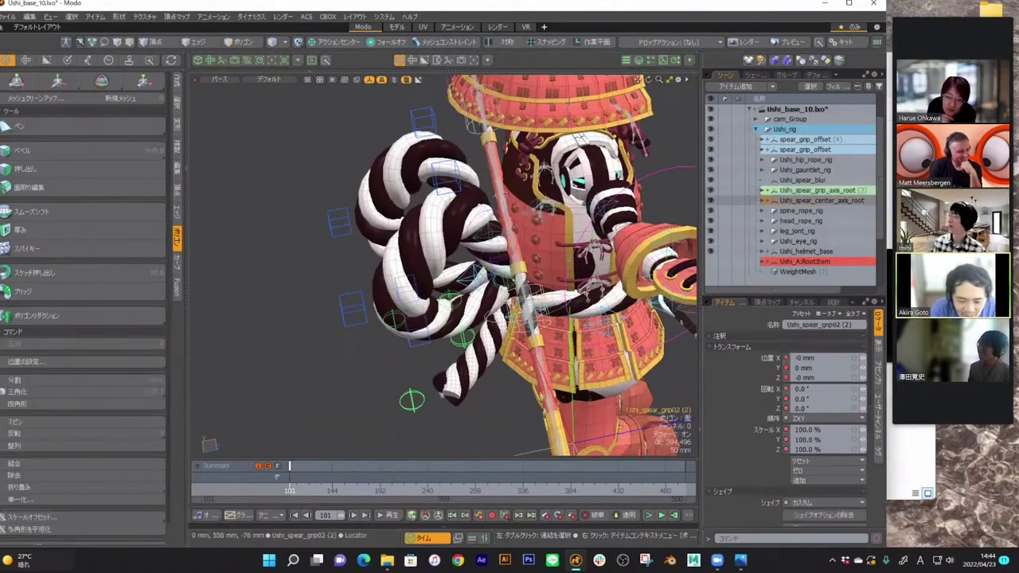
{"action": "key", "text": "y"}
{"action": "left_click_drag", "start_coordinate": [561, 310], "coordinate": [355, 340]}
{"action": "left_click_drag", "start_coordinate": [413, 187], "coordinate": [239, 310], "text": "alt"}
{"action": "key", "text": "ctrl+z"}
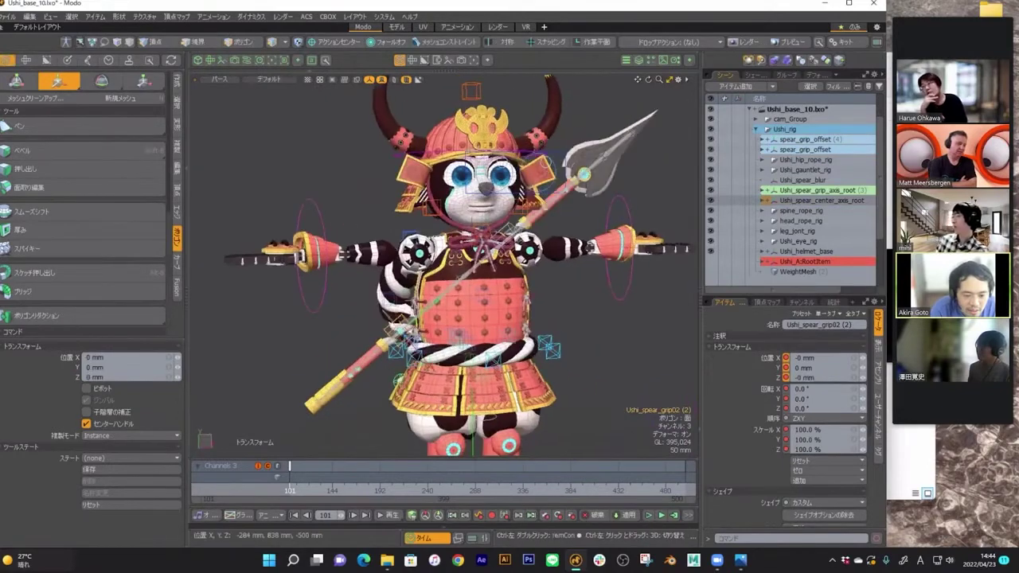
- Undo the remaining test transforms made on the character's rig controls
{"action": "left_click_drag", "start_coordinate": [557, 237], "coordinate": [470, 350], "text": "alt"}
{"action": "key", "text": "q"}
{"action": "key", "text": "ctrl+z"}
{"action": "key", "text": "ctrl+z"}
{"action": "key", "text": "ctrl+z"}
{"action": "key", "text": "ctrl+z"}
{"action": "key", "text": "ctrl+z"}
{"action": "key", "text": "ctrl+z"}
- Frame the whole character from the front with the Ushi_head_rope_ctrl_D control above the helmet selected, and end its transform
{"action": "scroll", "coordinate": [501, 297], "scroll_direction": "up", "scroll_amount": 3}
{"action": "left_click_drag", "start_coordinate": [400, 157], "coordinate": [545, 184], "text": "alt"}
{"action": "left_click_drag", "start_coordinate": [415, 80], "coordinate": [384, 168], "text": "alt+shift"}
{"action": "left_click_drag", "start_coordinate": [385, 168], "coordinate": [427, 196], "text": "ctrl+alt"}
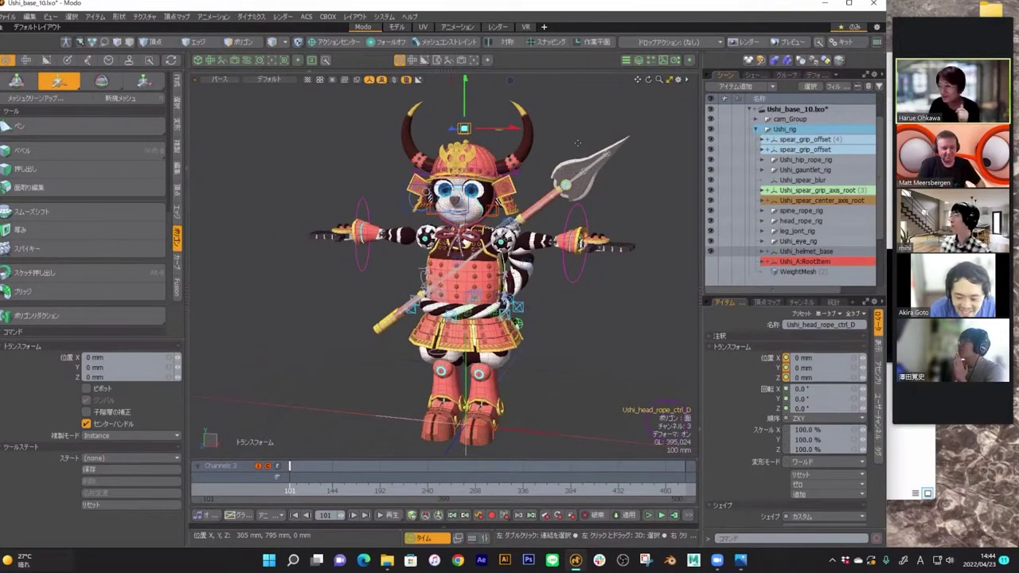
{"action": "key", "text": "q"}
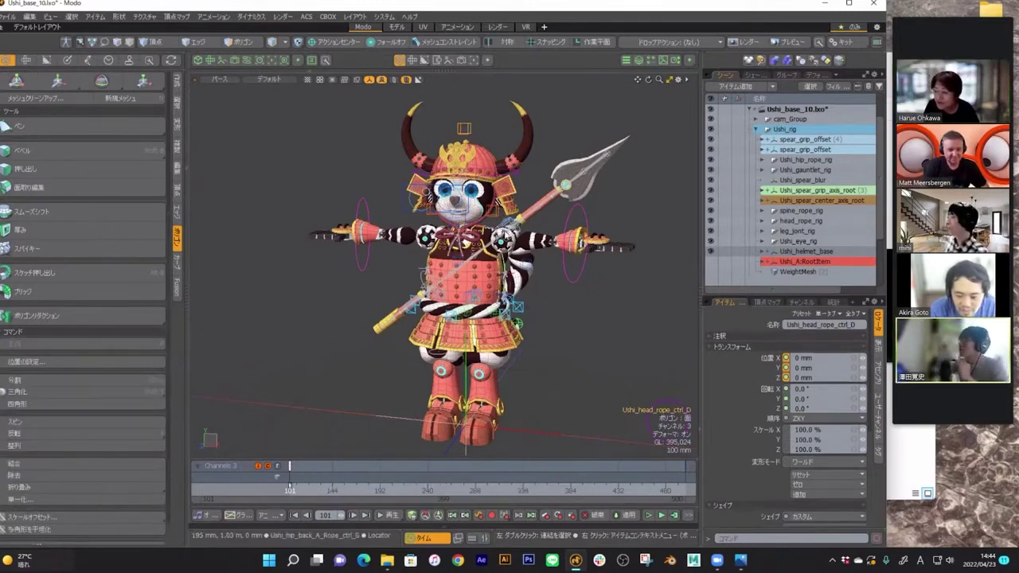
- Switch to the Kotaro_V01.lxo scene, frame the tiger character, and collapse its Rigs_Group Locator
{"action": "left_click_drag", "start_coordinate": [505, 223], "coordinate": [545, 233], "text": "alt+shift"}
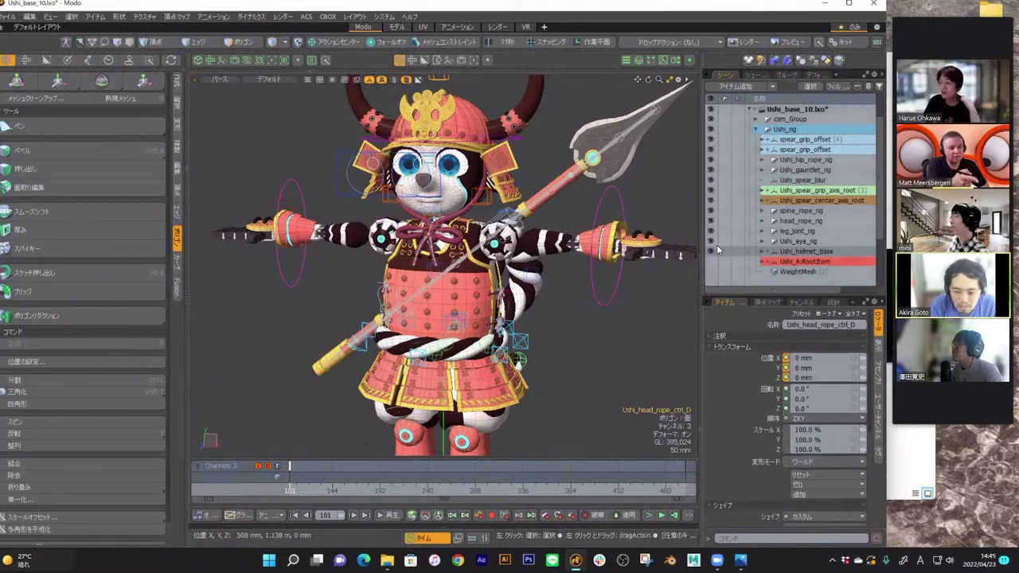
{"action": "scroll", "coordinate": [770, 139], "scroll_direction": "up", "scroll_amount": 1}
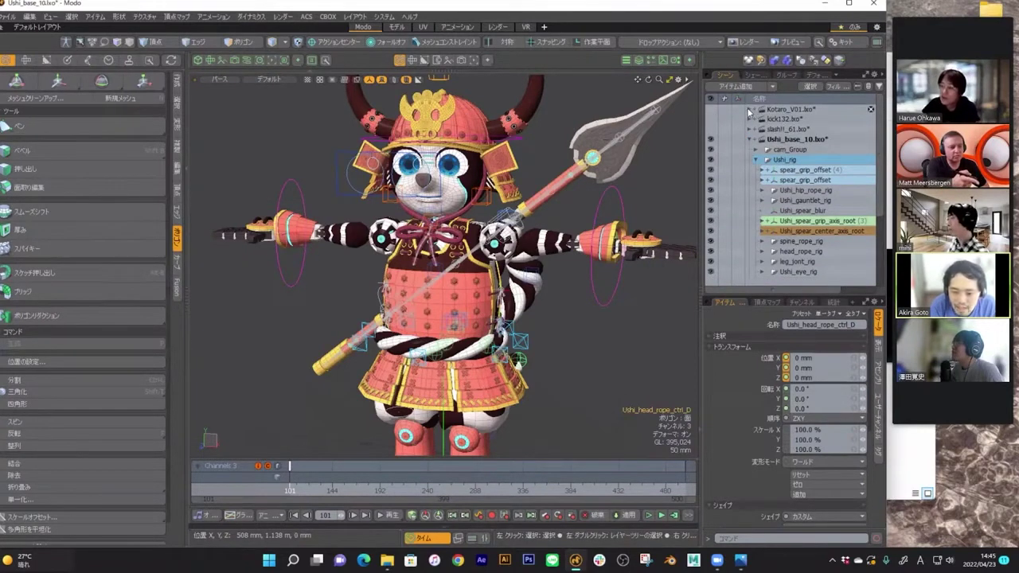
{"action": "left_click", "coordinate": [714, 111]}
{"action": "left_click_drag", "start_coordinate": [459, 346], "coordinate": [483, 275], "text": "alt+shift"}
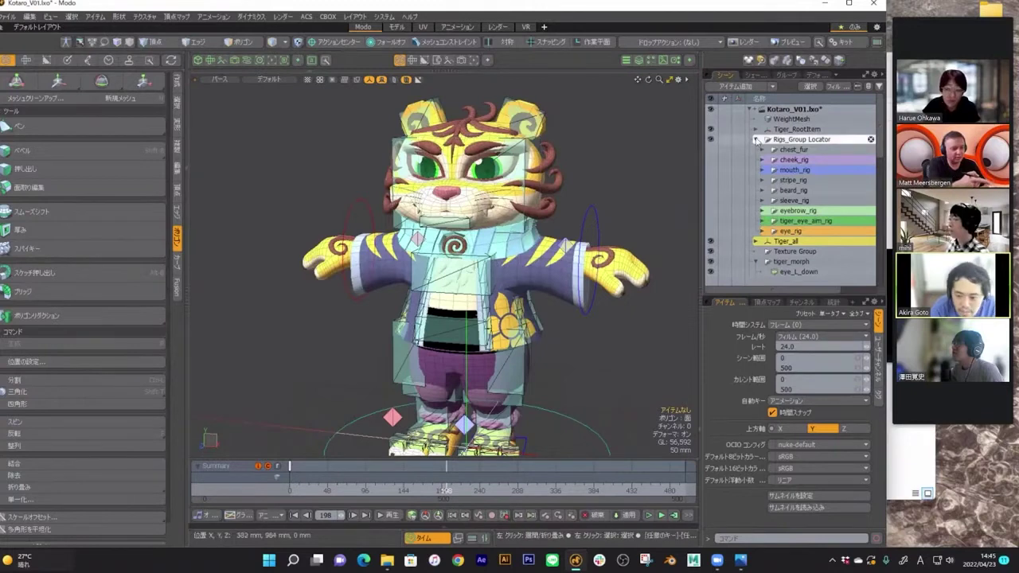
{"action": "left_click", "coordinate": [756, 140]}
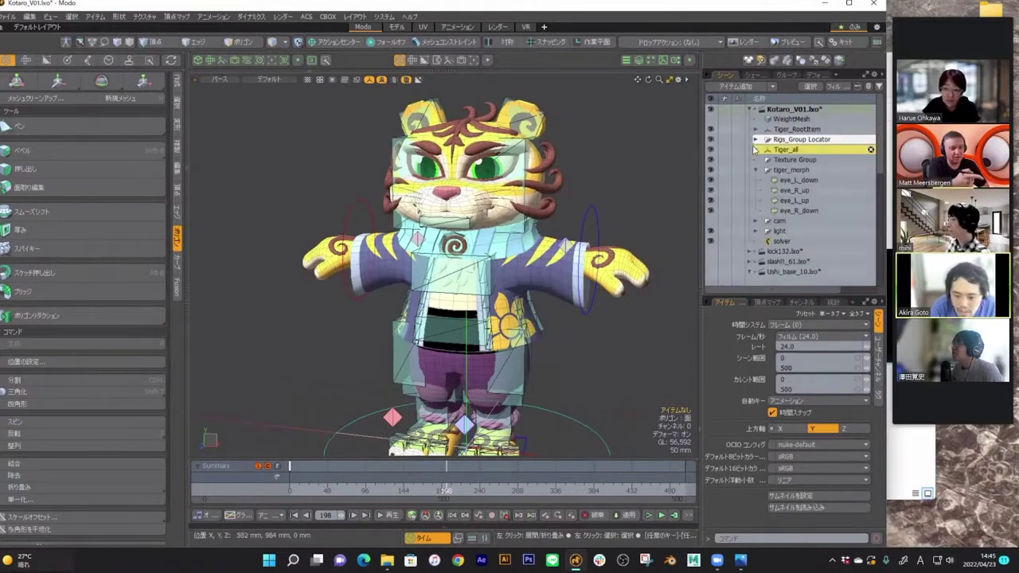
- Hide the Tiger_all mesh to expose the joint skeleton, and select the Tiger_Ribcage joint
{"action": "left_click", "coordinate": [713, 149]}
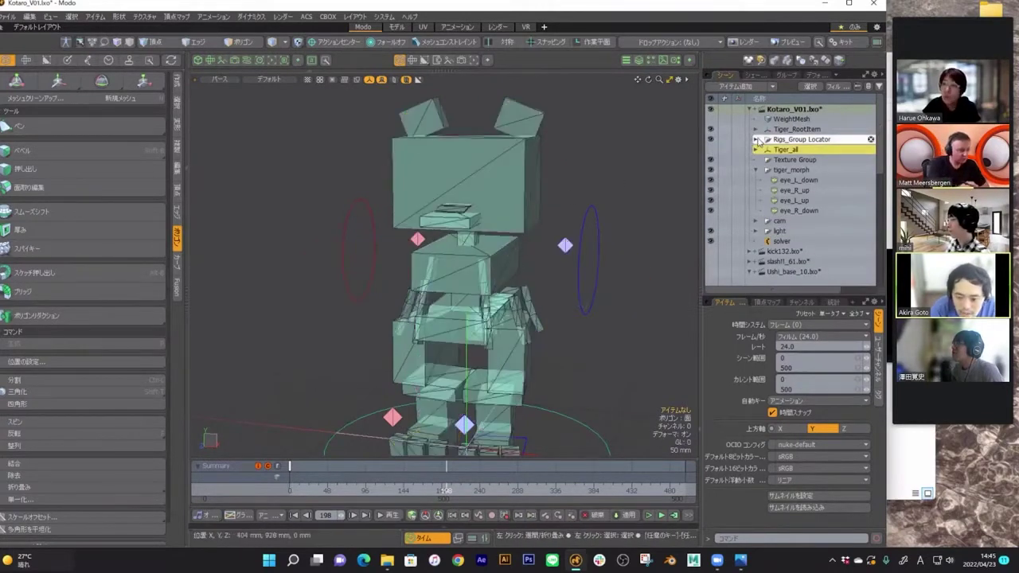
{"action": "left_click", "coordinate": [755, 129]}
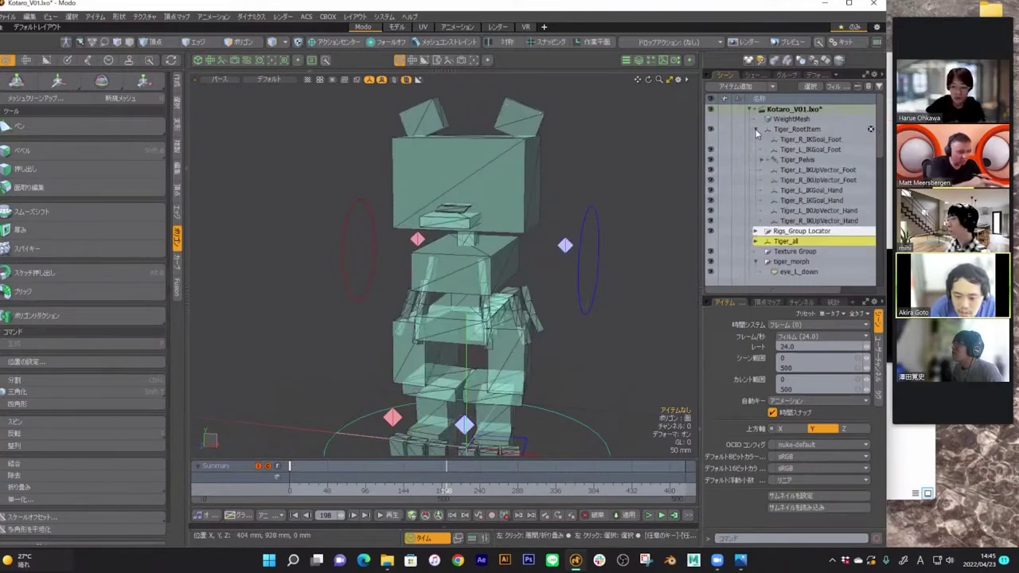
{"action": "left_click", "coordinate": [755, 129]}
{"action": "left_click", "coordinate": [519, 256]}
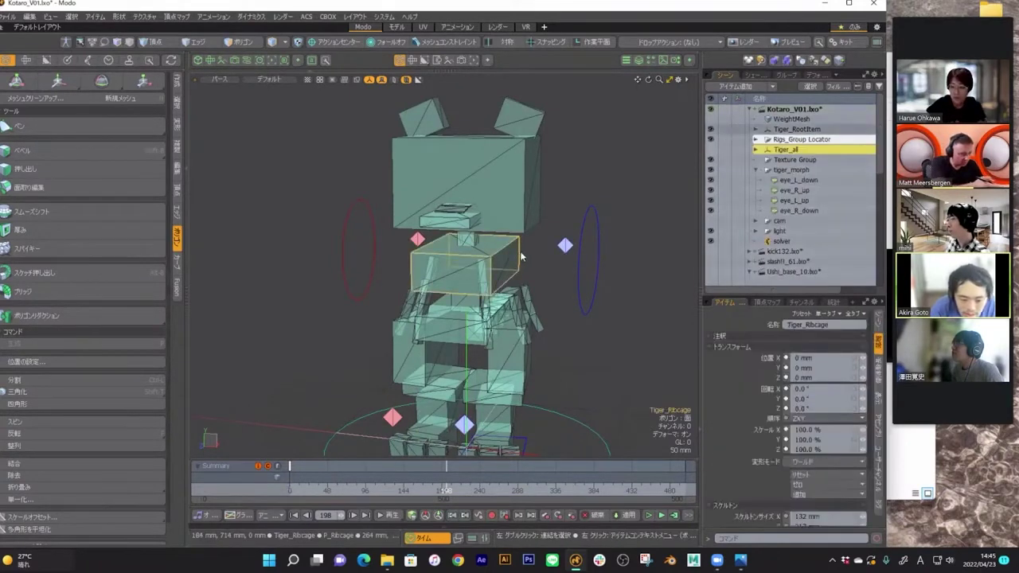
{"action": "left_click_drag", "start_coordinate": [519, 256], "coordinate": [458, 271], "text": "alt"}
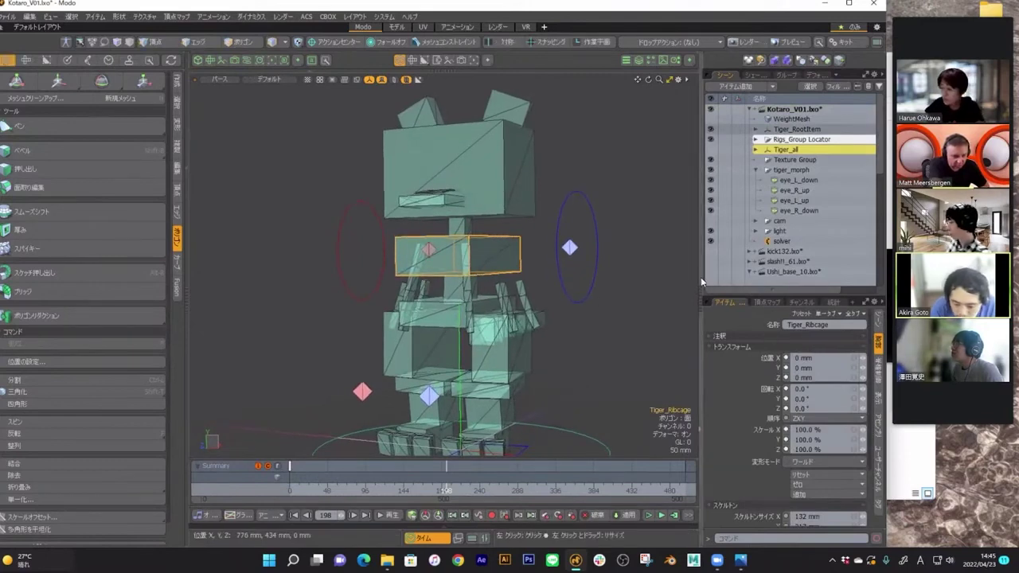
- Widen the item properties area and review Tiger_Ribcage's spine control, transform and skeleton settings
{"action": "left_click_drag", "start_coordinate": [700, 294], "coordinate": [650, 269]}
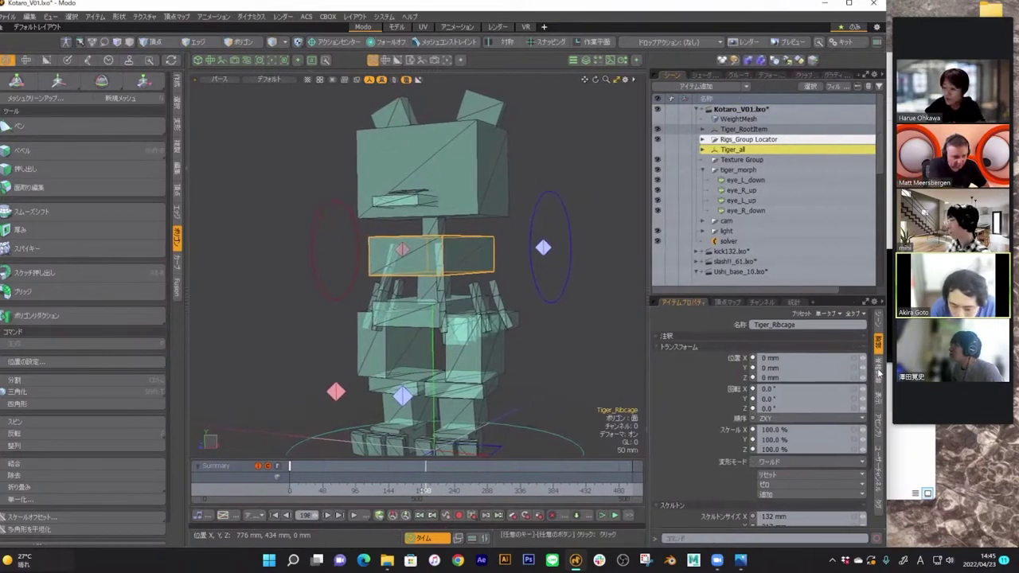
{"action": "left_click", "coordinate": [879, 370]}
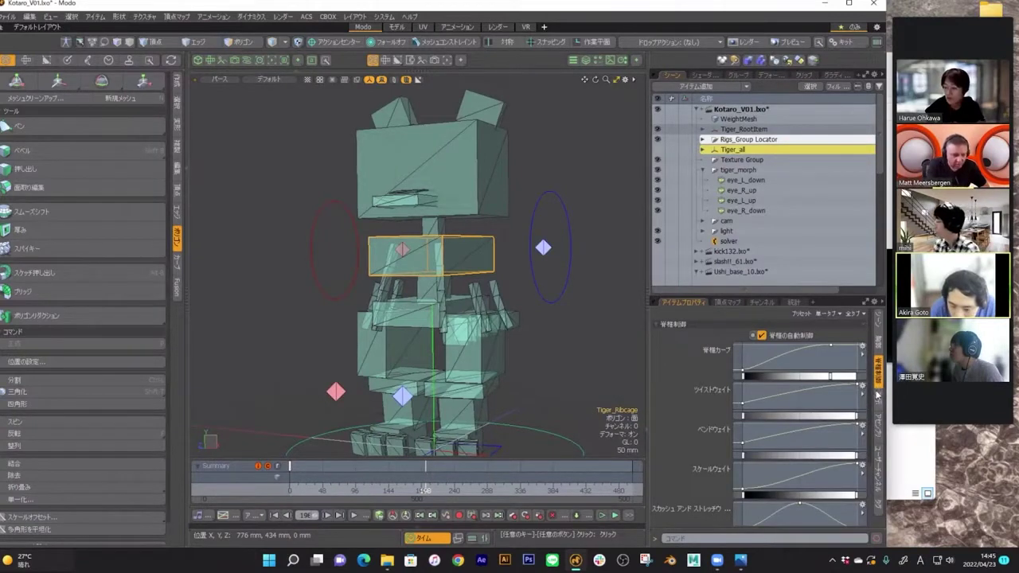
{"action": "left_click", "coordinate": [877, 352]}
{"action": "left_click_drag", "start_coordinate": [872, 349], "coordinate": [868, 455]}
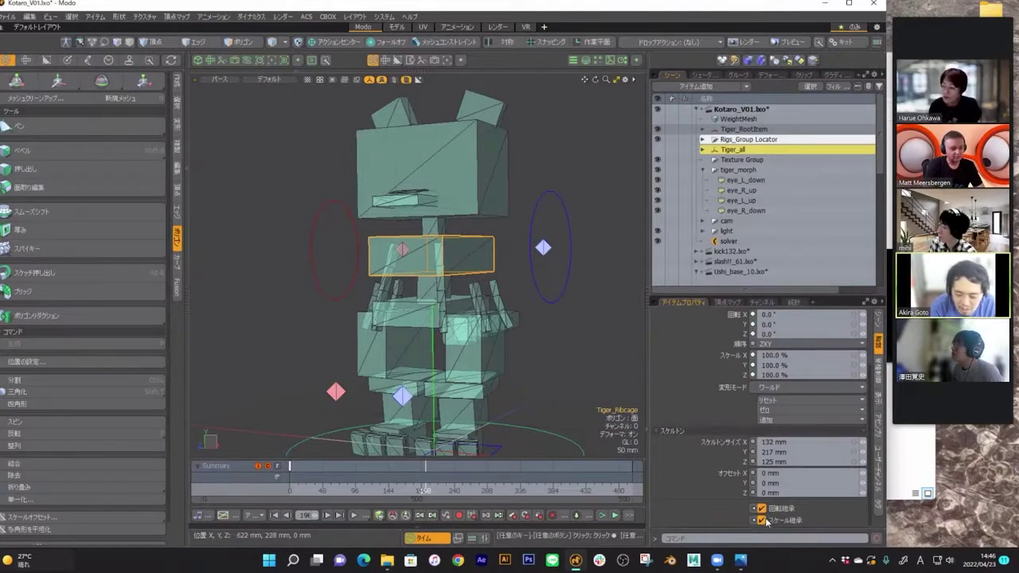
{"action": "left_click_drag", "start_coordinate": [520, 252], "coordinate": [510, 276], "text": "ctrl+alt"}
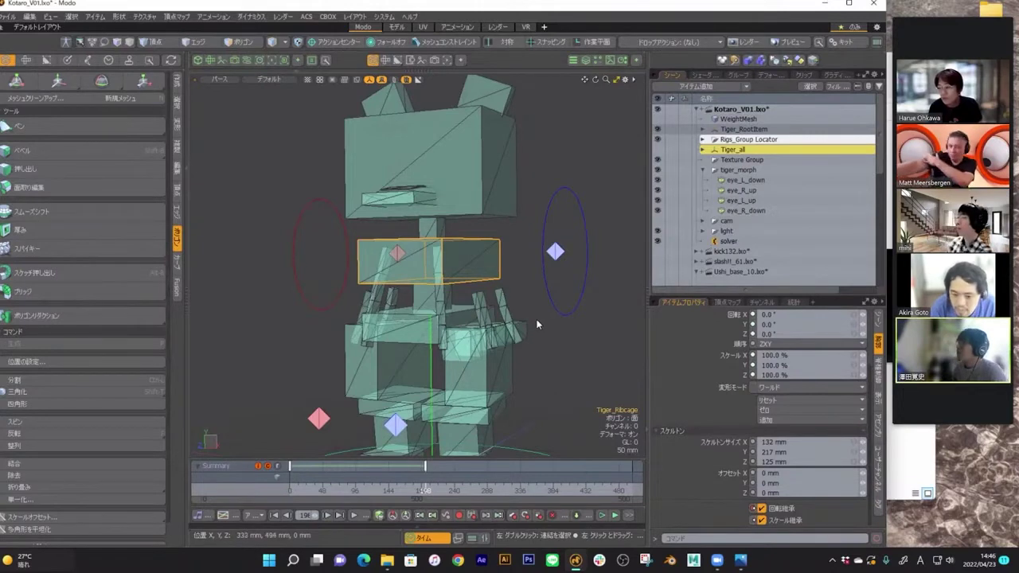
- Expand the Tiger_RootItem hierarchy down to Tiger_Ribcage's children, and show the Tiger_L_Clavicle and Tiger_R_Clavicle arm joints
{"action": "left_click", "coordinate": [702, 129]}
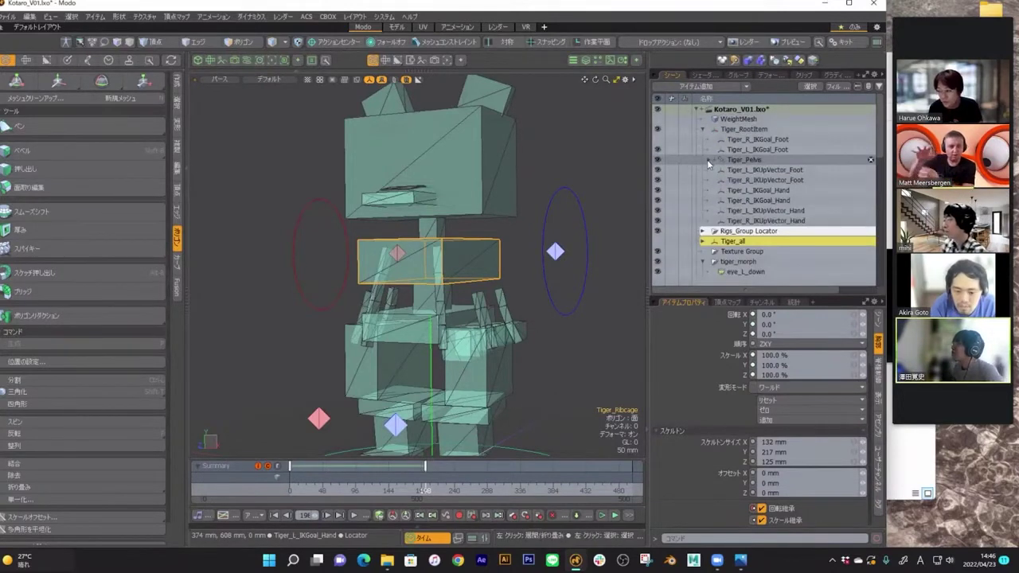
{"action": "left_click", "coordinate": [708, 160]}
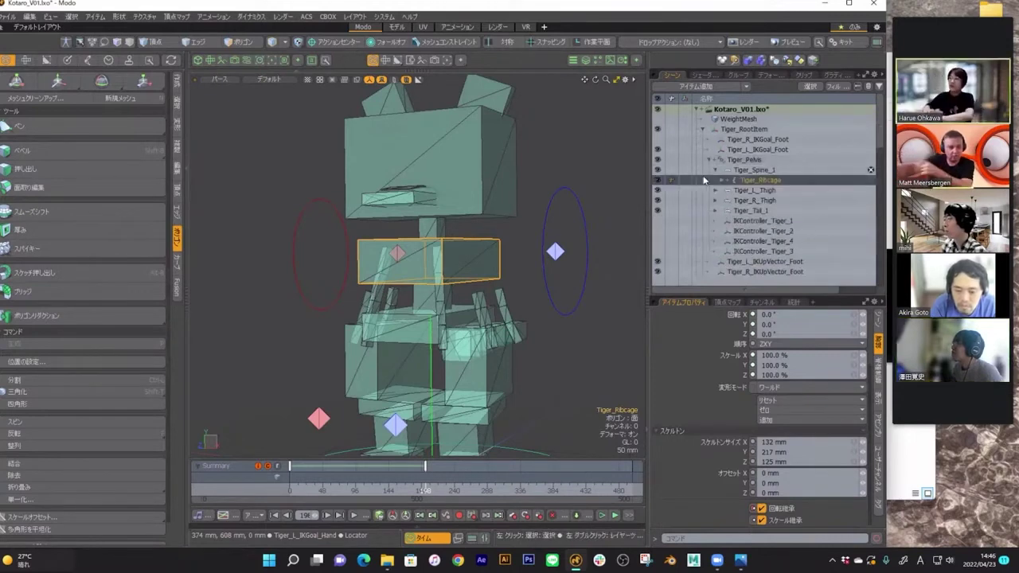
{"action": "left_click", "coordinate": [720, 181]}
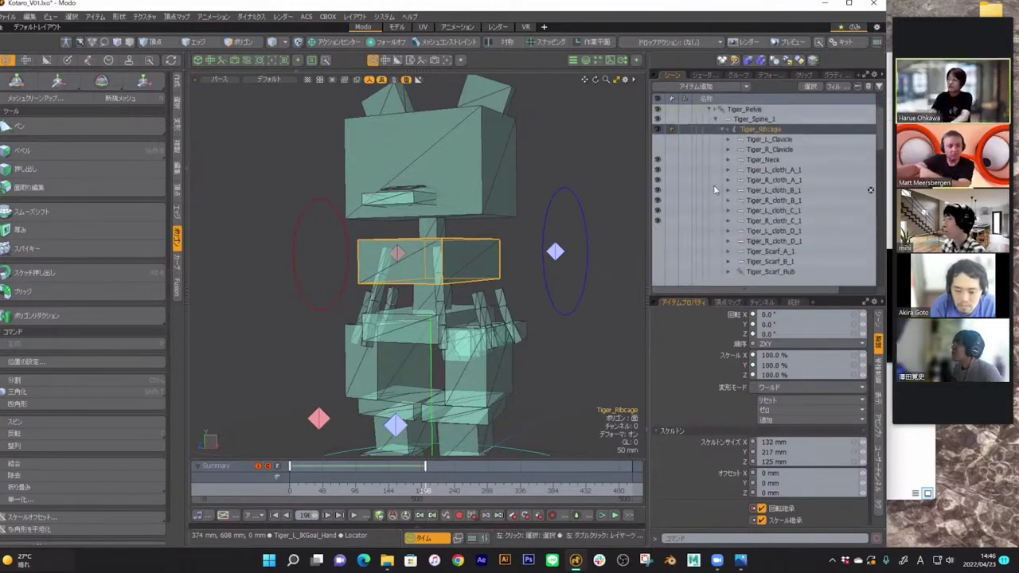
{"action": "left_click", "coordinate": [658, 139]}
{"action": "left_click", "coordinate": [657, 150]}
{"action": "left_click_drag", "start_coordinate": [498, 253], "coordinate": [516, 265], "text": "alt"}
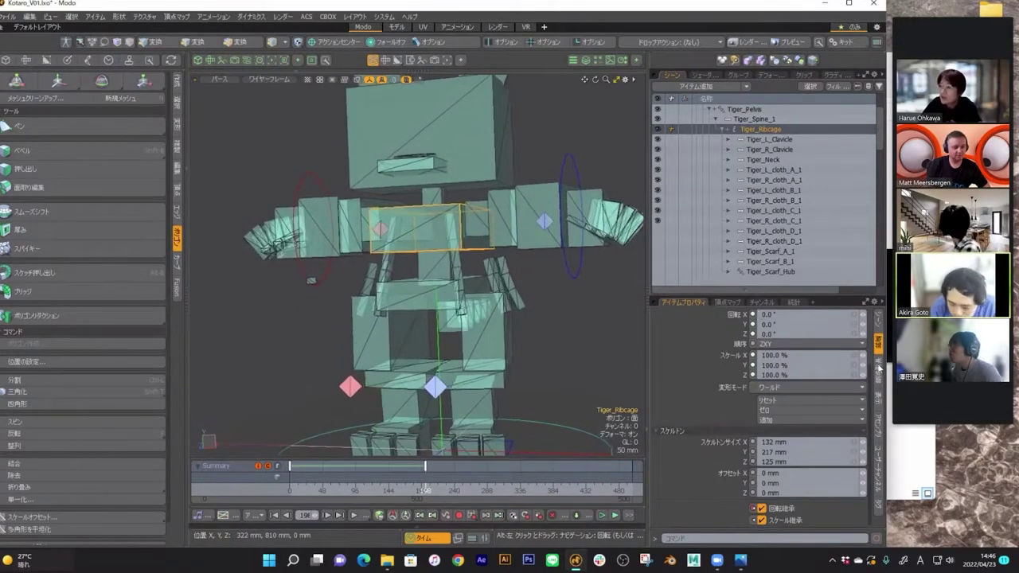
- Examine Tiger_Ribcage's spine control settings, from the spine curve and weight curves down to the spline IK options
{"action": "left_click", "coordinate": [876, 361]}
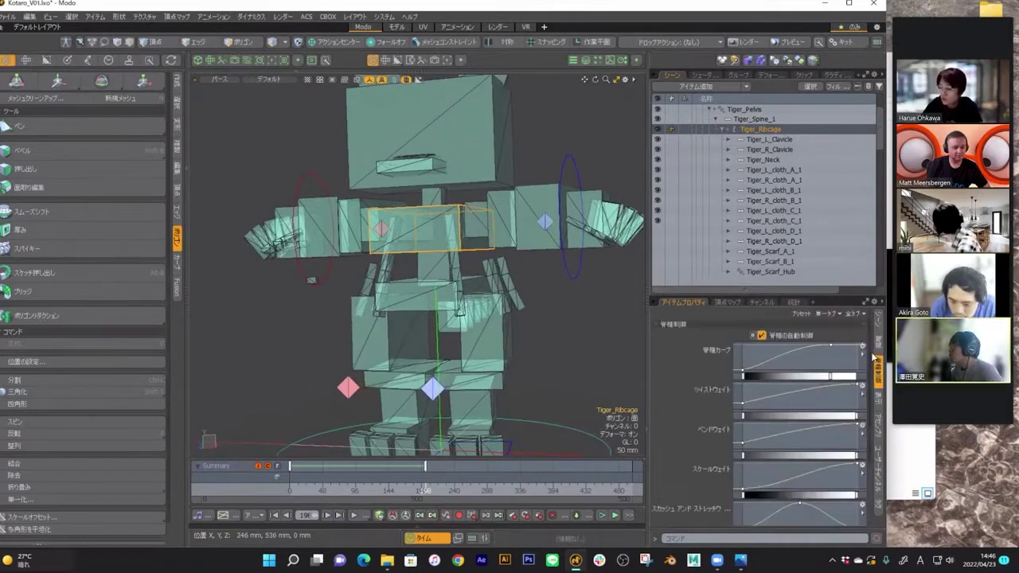
{"action": "mouse_move", "coordinate": [873, 360]}
{"action": "left_mouse_down"}
{"action": "mouse_move", "coordinate": [868, 434]}
{"action": "mouse_move", "coordinate": [871, 350]}
{"action": "left_mouse_up"}
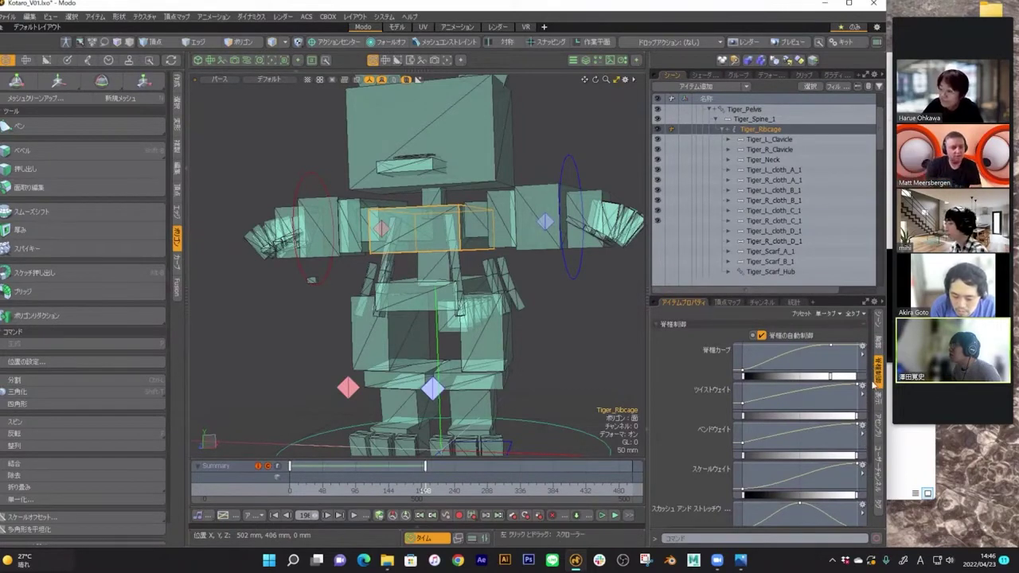
{"action": "scroll", "coordinate": [865, 434], "scroll_direction": "down", "scroll_amount": 3}
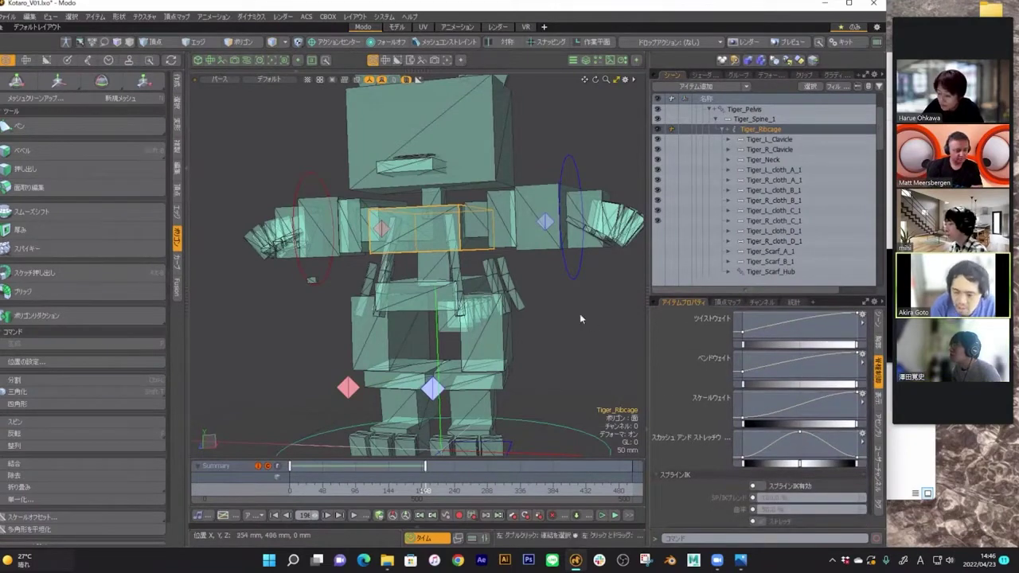
- Try stretching the Tiger_Ribcage joint vertically with the Scale transform, undo it, and leave the transform and IK pose tools
{"action": "key", "text": "r"}
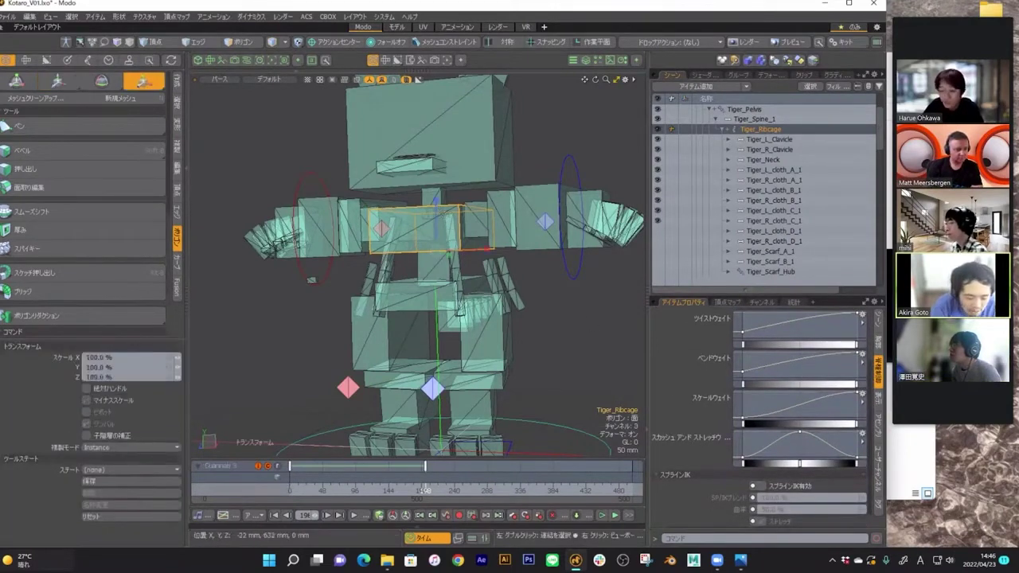
{"action": "key", "text": "q"}
{"action": "key", "text": "w"}
{"action": "key", "text": "r"}
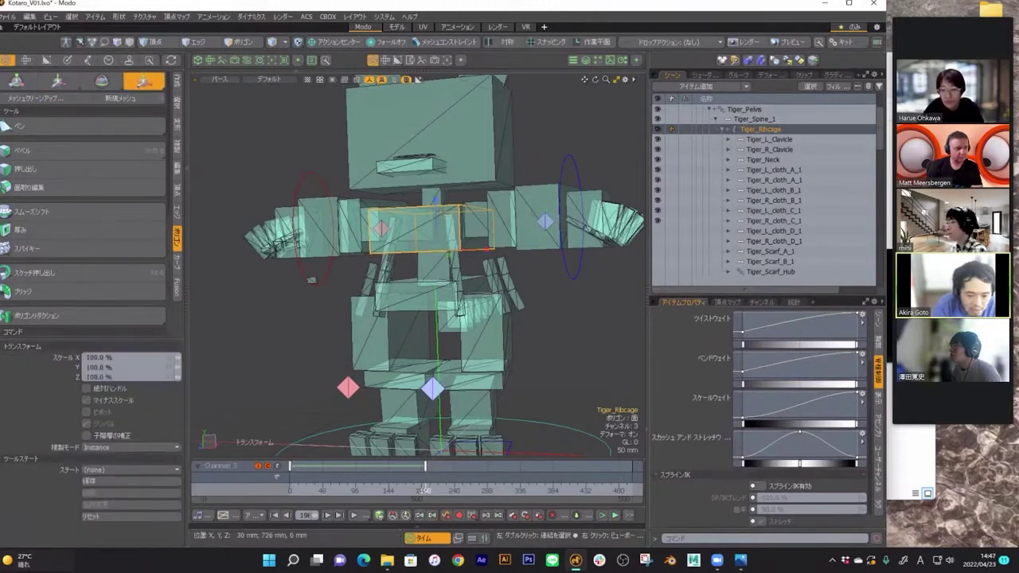
{"action": "mouse_move", "coordinate": [447, 185]}
{"action": "left_mouse_down", "text": "alt+shift"}
{"action": "mouse_move", "coordinate": [456, 199]}
{"action": "mouse_move", "coordinate": [444, 225]}
{"action": "mouse_move", "coordinate": [444, 203]}
{"action": "mouse_move", "coordinate": [444, 235]}
{"action": "mouse_move", "coordinate": [445, 203]}
{"action": "left_mouse_up", "text": "alt+shift"}
{"action": "key", "text": "ctrl+z"}
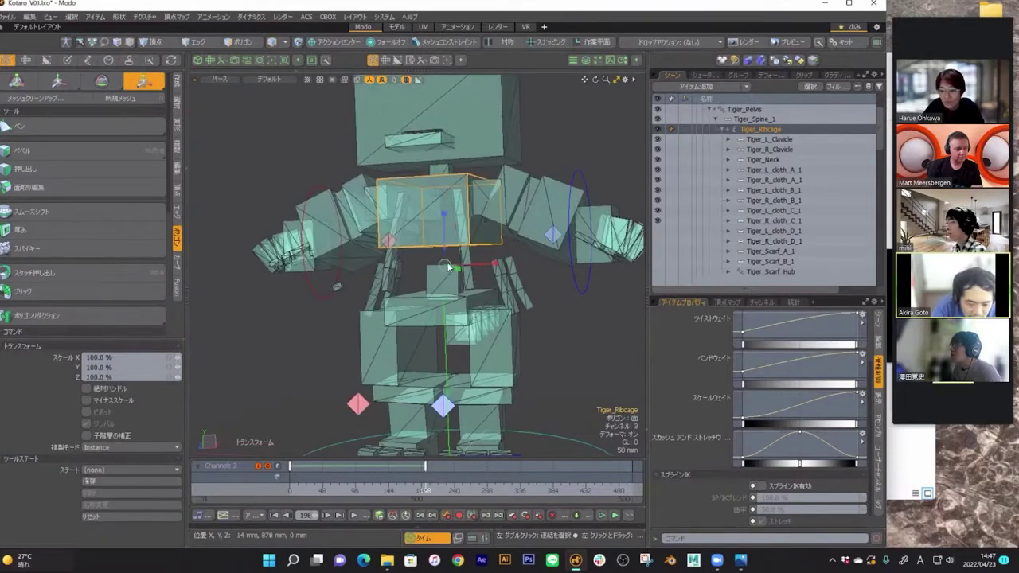
{"action": "key", "text": "e"}
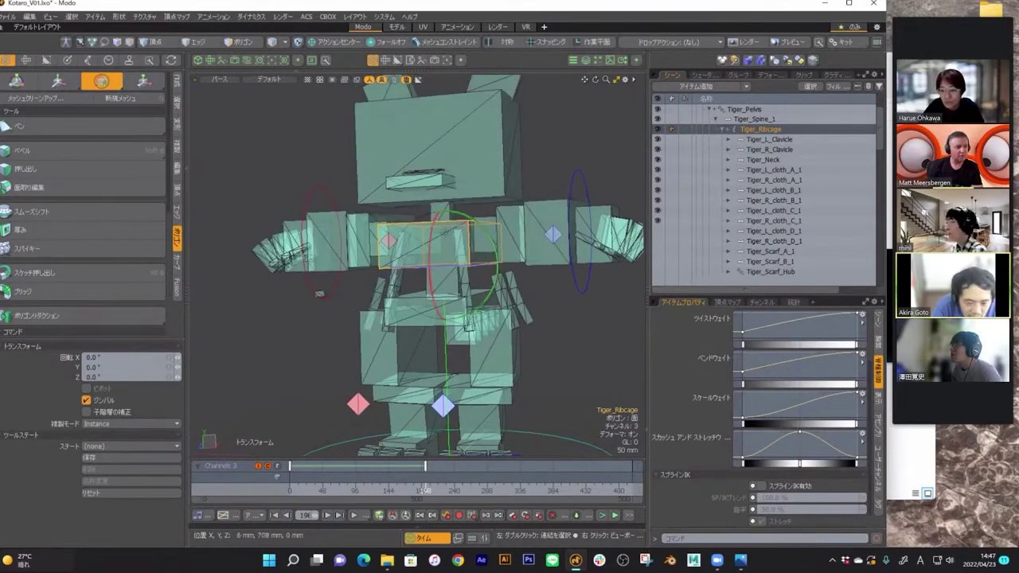
{"action": "key", "text": "w"}
{"action": "key", "text": "t"}
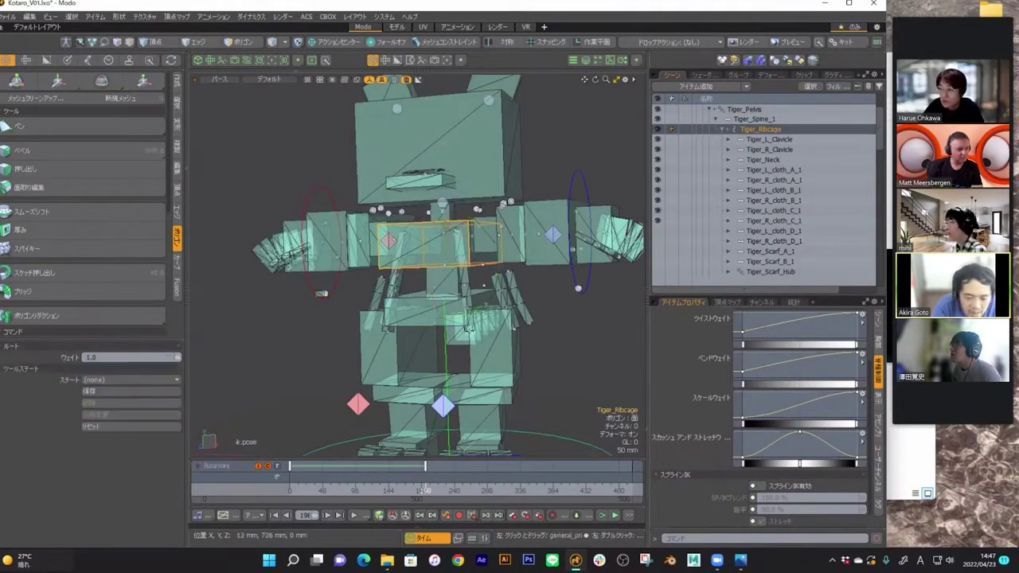
{"action": "key", "text": "q"}
- Reselect the Tiger_Ribcage joint, bring up its spine control curves, and view the skeleton from the side
{"action": "left_click", "coordinate": [552, 291]}
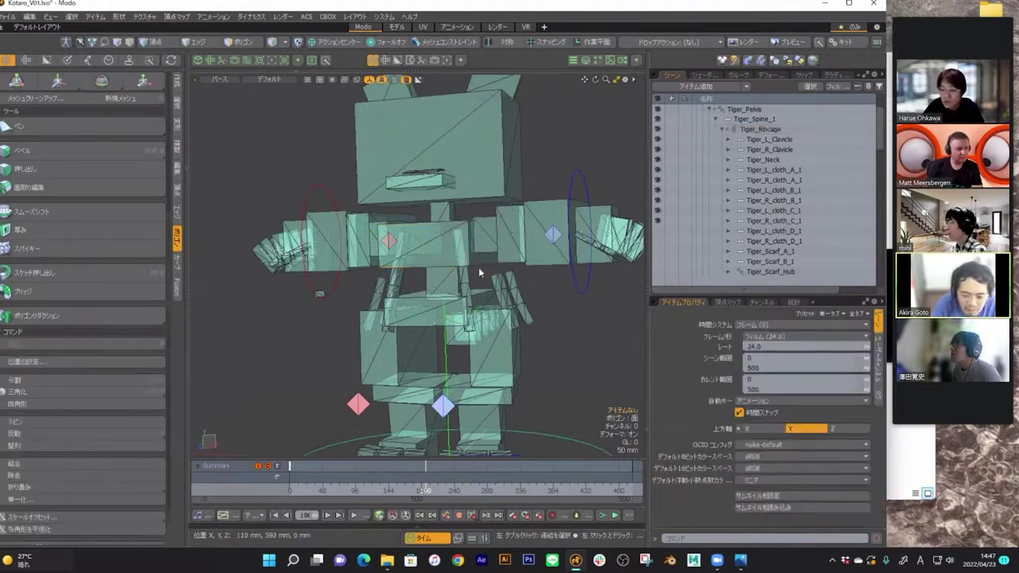
{"action": "left_click", "coordinate": [481, 265]}
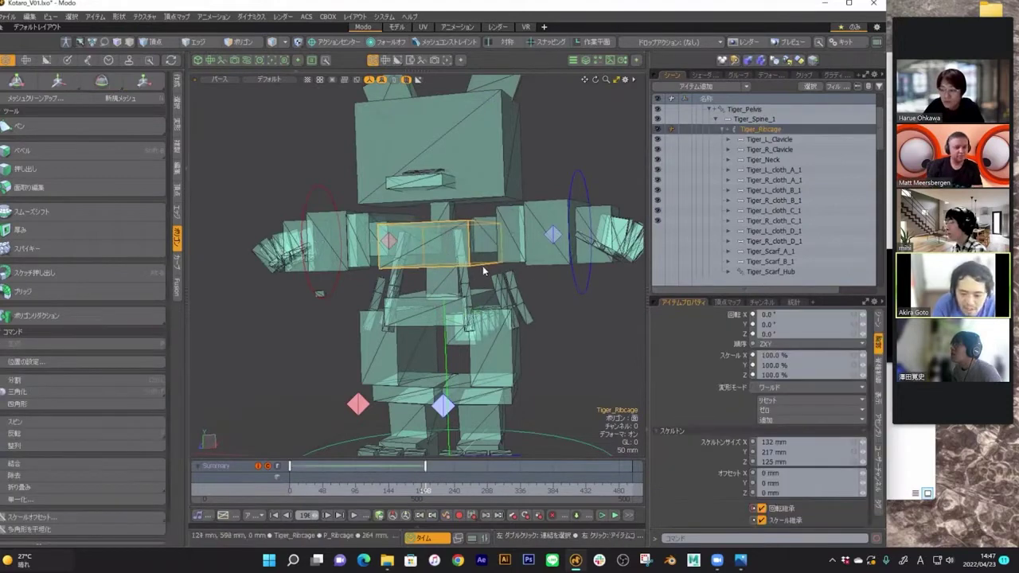
{"action": "left_click", "coordinate": [878, 373]}
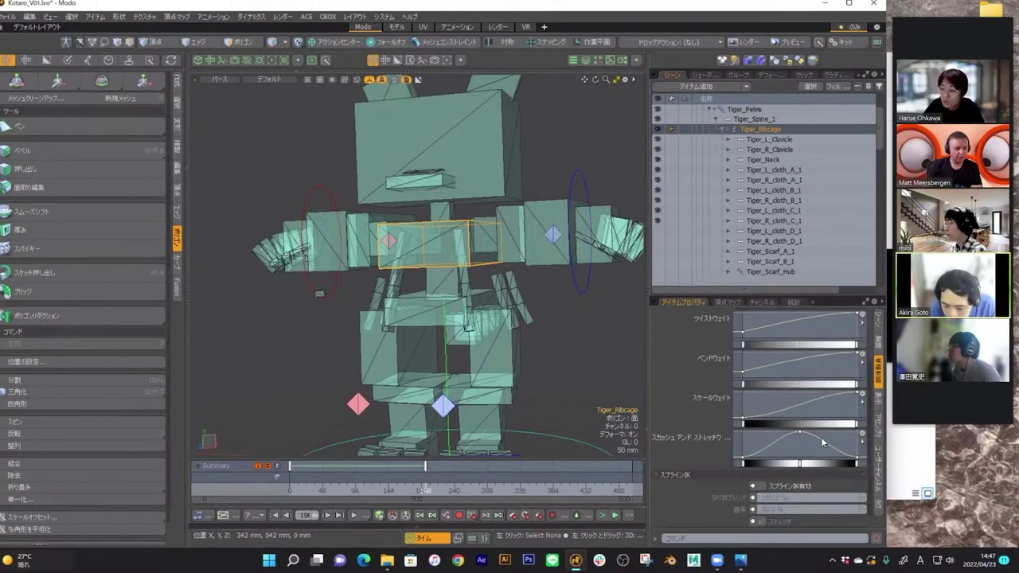
{"action": "left_click_drag", "start_coordinate": [605, 343], "coordinate": [280, 363], "text": "alt"}
- Collapse the Tiger_Spine_1, Tiger_Pelvis and Tiger_RootItem hierarchy, and frame the whole tiger character with its mesh from the front
{"action": "left_click", "coordinate": [714, 118]}
{"action": "left_click", "coordinate": [708, 109]}
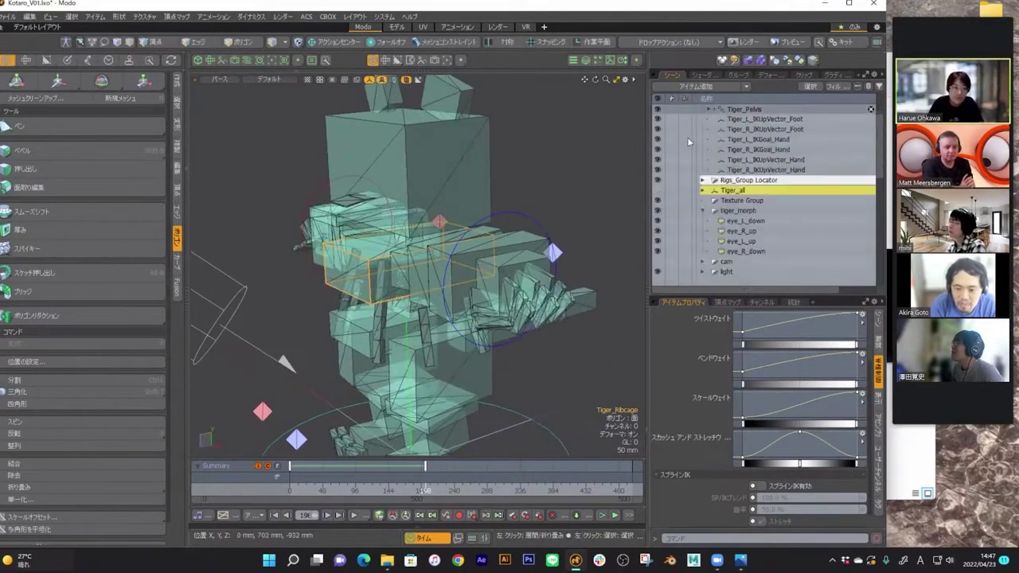
{"action": "scroll", "coordinate": [660, 157], "scroll_direction": "up", "scroll_amount": 5}
{"action": "left_click", "coordinate": [702, 129]}
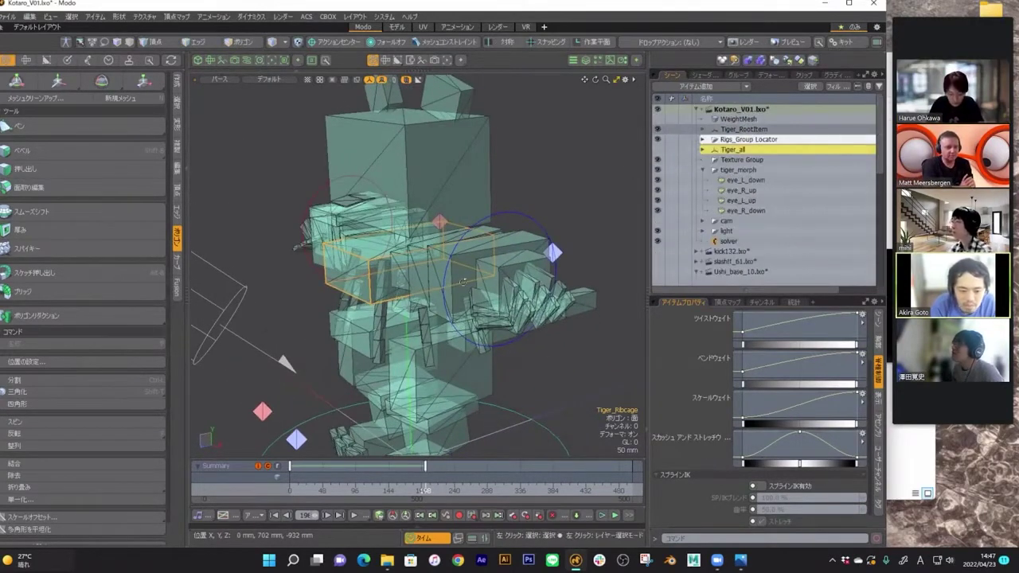
{"action": "left_click_drag", "start_coordinate": [578, 220], "coordinate": [461, 301], "text": "alt"}
{"action": "left_click_drag", "start_coordinate": [605, 248], "coordinate": [557, 270], "text": "alt"}
{"action": "left_click_drag", "start_coordinate": [470, 338], "coordinate": [434, 368], "text": "alt"}
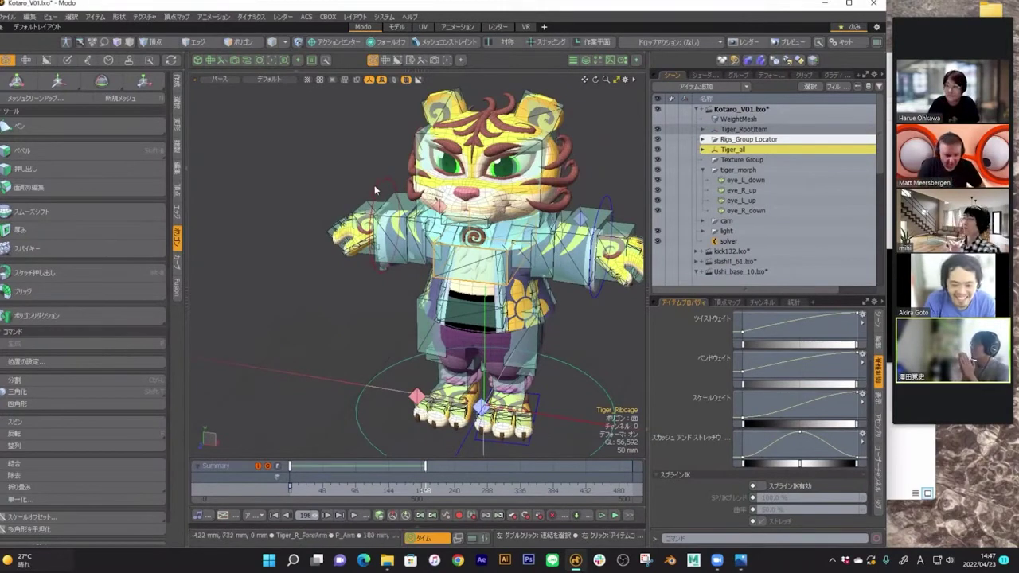
- Close the version information window over the empty Untitled scene
{"action": "left_click", "coordinate": [500, 22]}
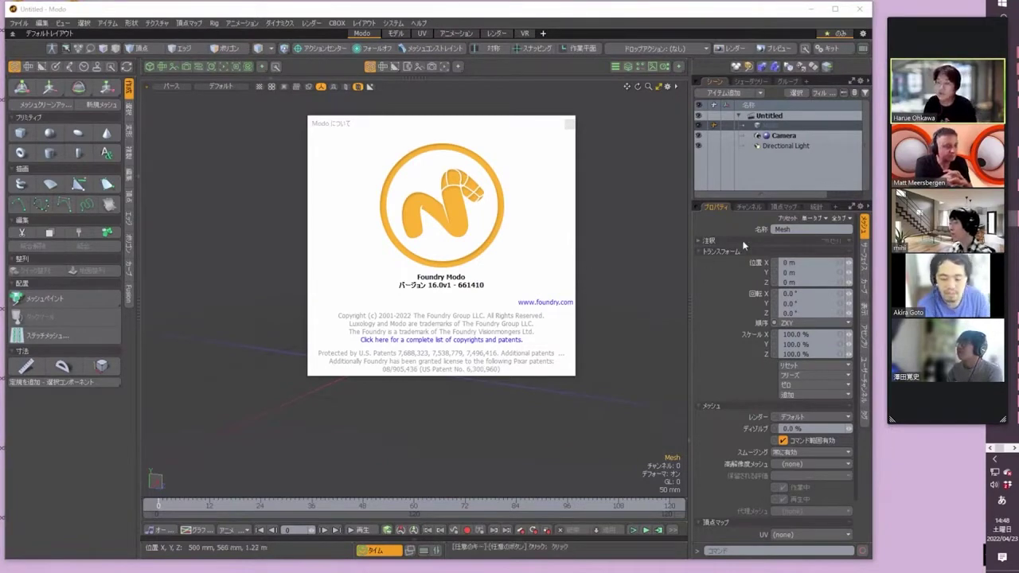
{"action": "left_click", "coordinate": [389, 129]}
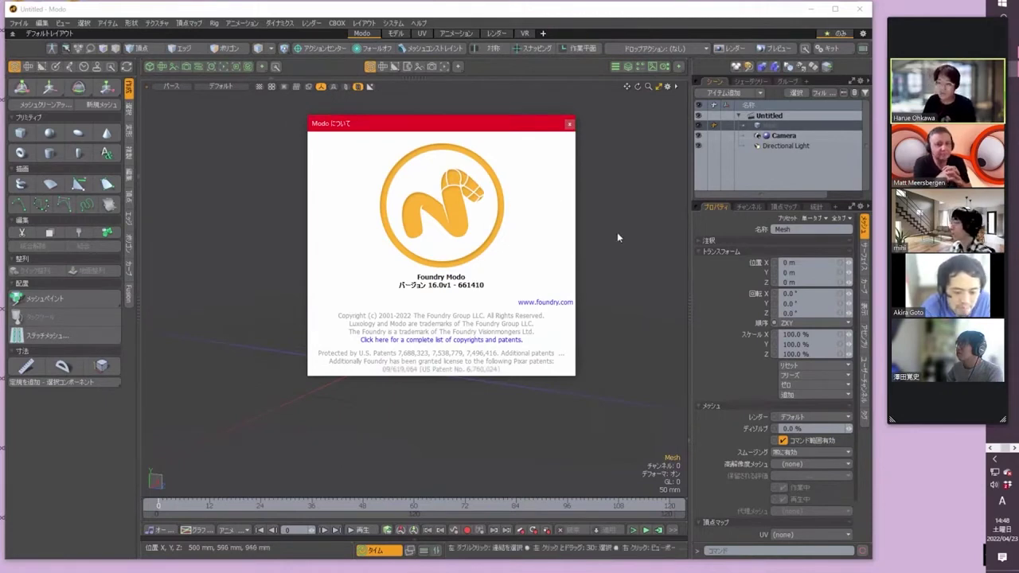
{"action": "left_click", "coordinate": [569, 125]}
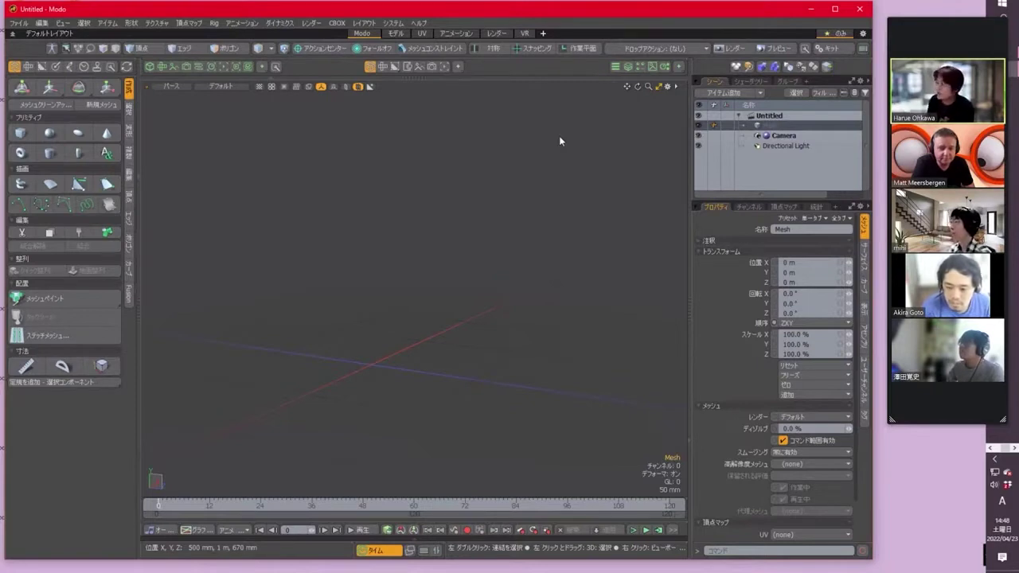
- Look at the shader tree with its list area enlarged, and return to the scene's item list
{"action": "left_click", "coordinate": [748, 82]}
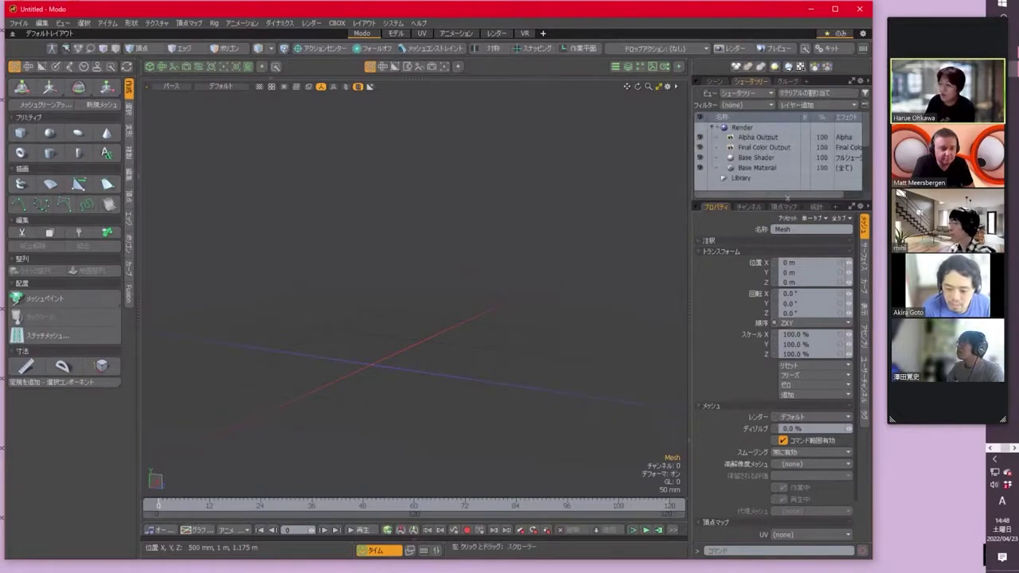
{"action": "left_click_drag", "start_coordinate": [787, 197], "coordinate": [787, 235]}
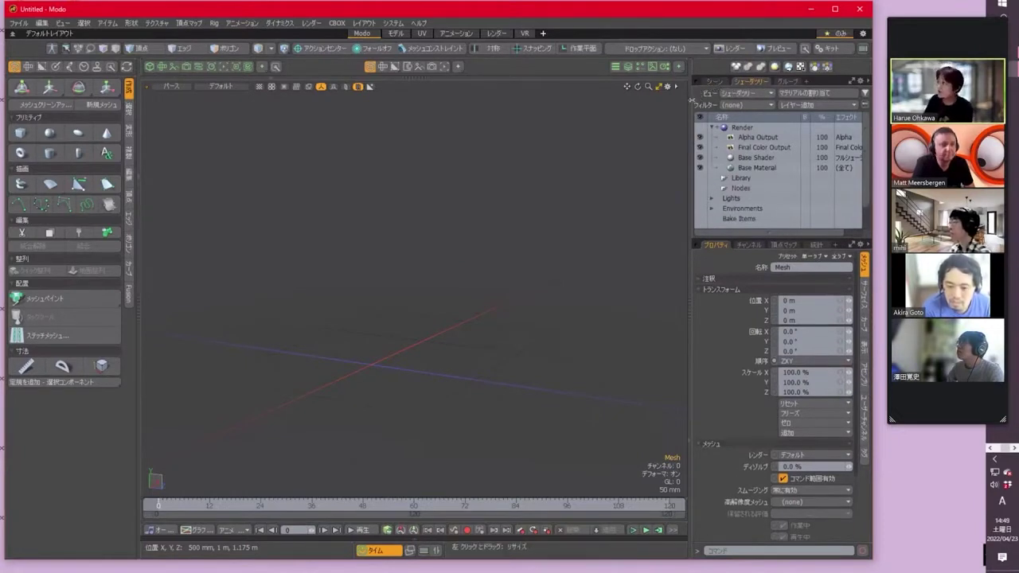
{"action": "left_click", "coordinate": [710, 84]}
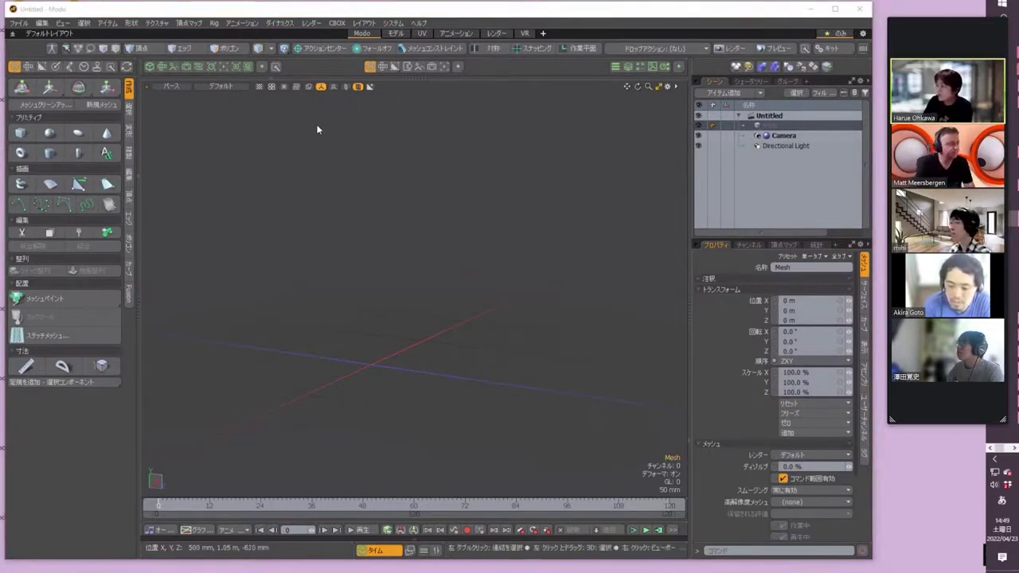
- Open Modo's configuration folder (設定フォルダを開く) from the system commands
{"action": "left_click", "coordinate": [495, 13]}
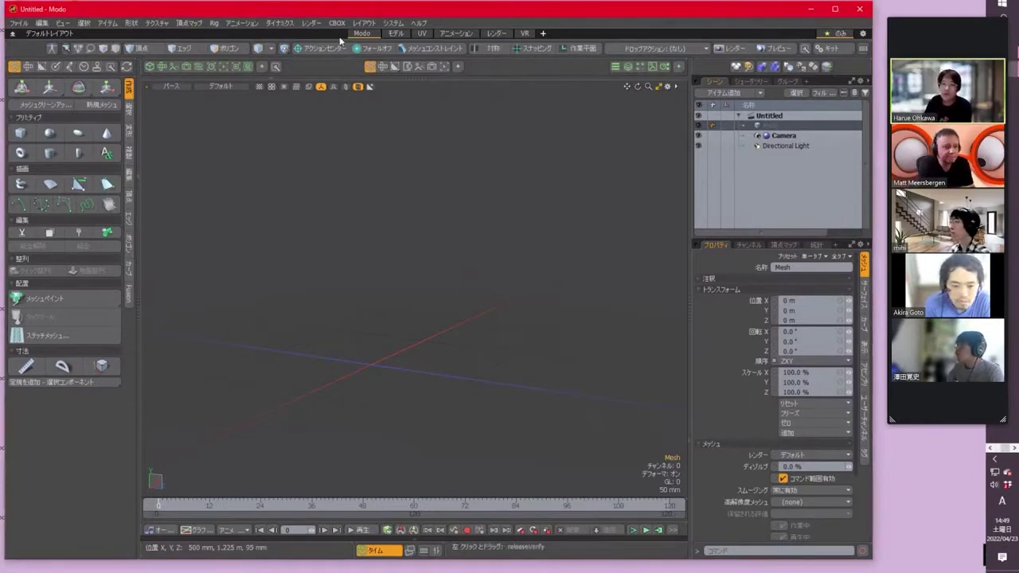
{"action": "left_click", "coordinate": [395, 23]}
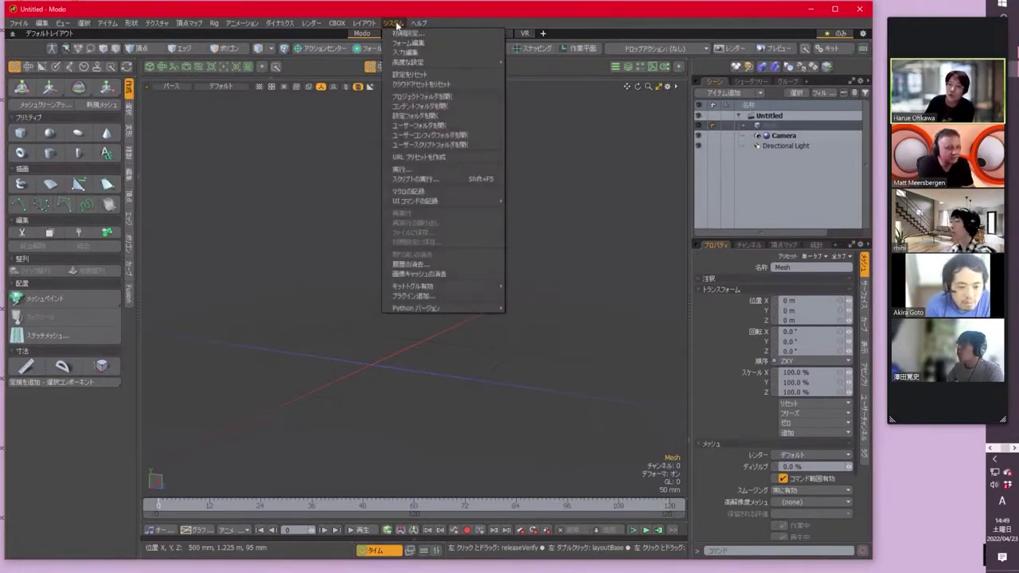
{"action": "left_click", "coordinate": [423, 115]}
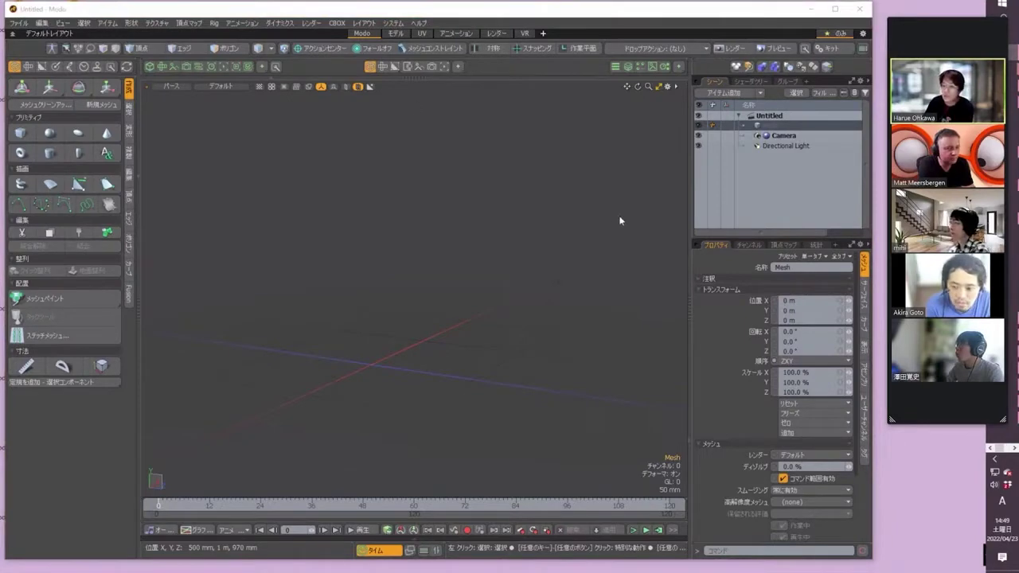
- Locate the older MODO15.2.CFG configuration file in the Luxology folder and select it
{"action": "scroll", "coordinate": [623, 245], "scroll_direction": "down", "scroll_amount": 20}
{"action": "scroll", "coordinate": [623, 245], "scroll_direction": "up", "scroll_amount": 7}
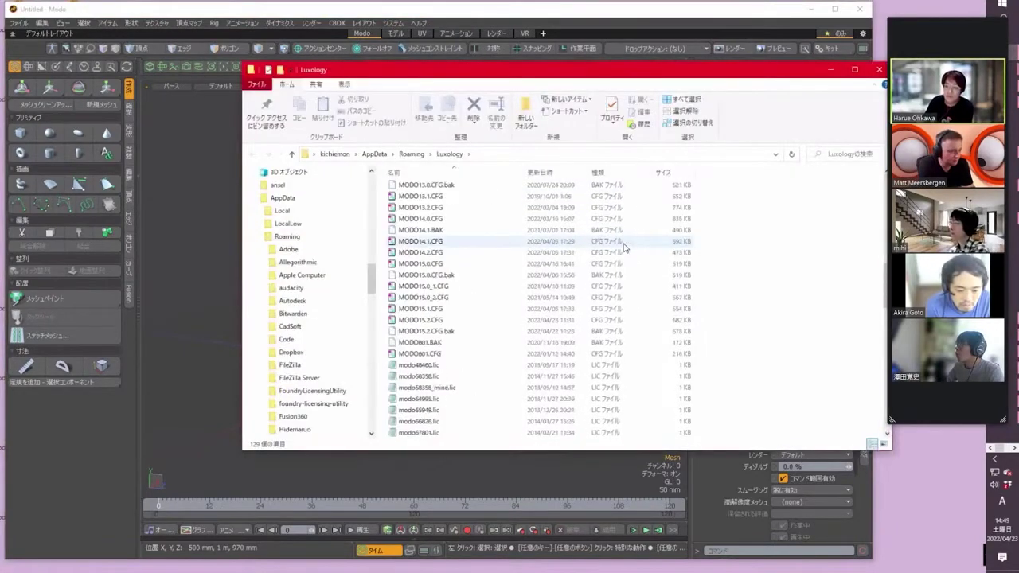
{"action": "left_click", "coordinate": [436, 322]}
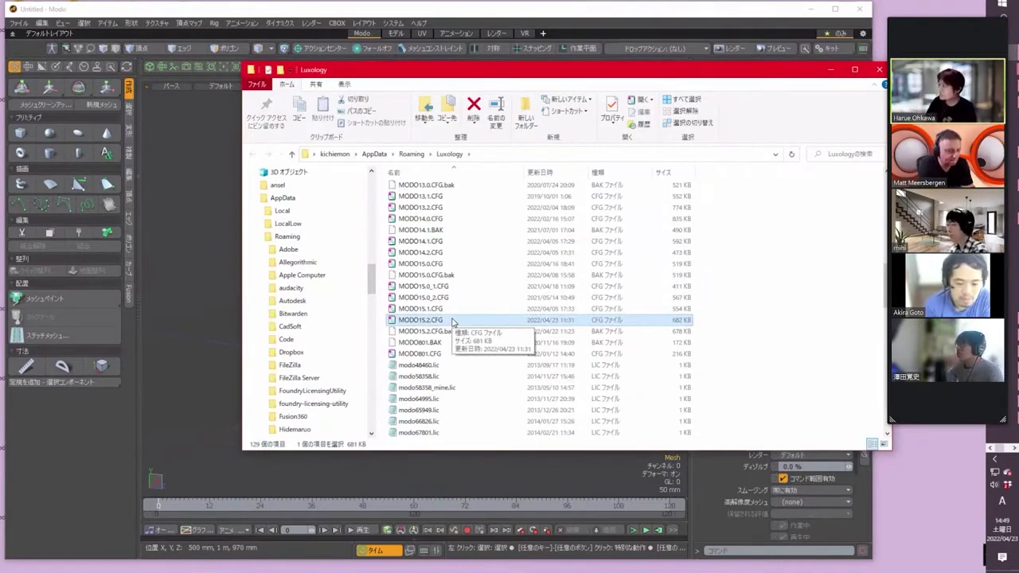
- Find the MODO16.0.CFG folder among the Luxology folder's contents and open it
{"action": "scroll", "coordinate": [589, 319], "scroll_direction": "up", "scroll_amount": 8}
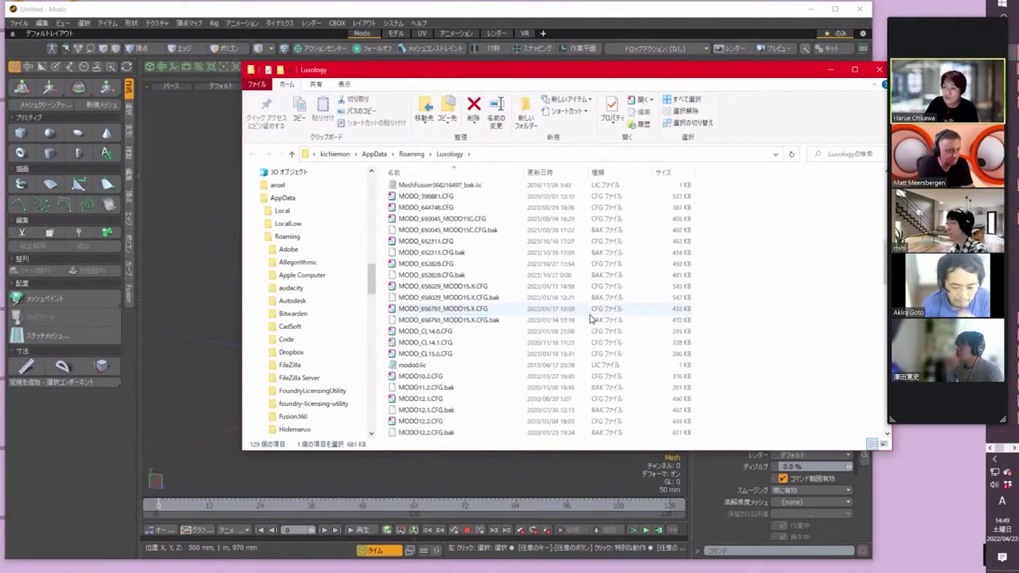
{"action": "scroll", "coordinate": [590, 319], "scroll_direction": "up", "scroll_amount": 7}
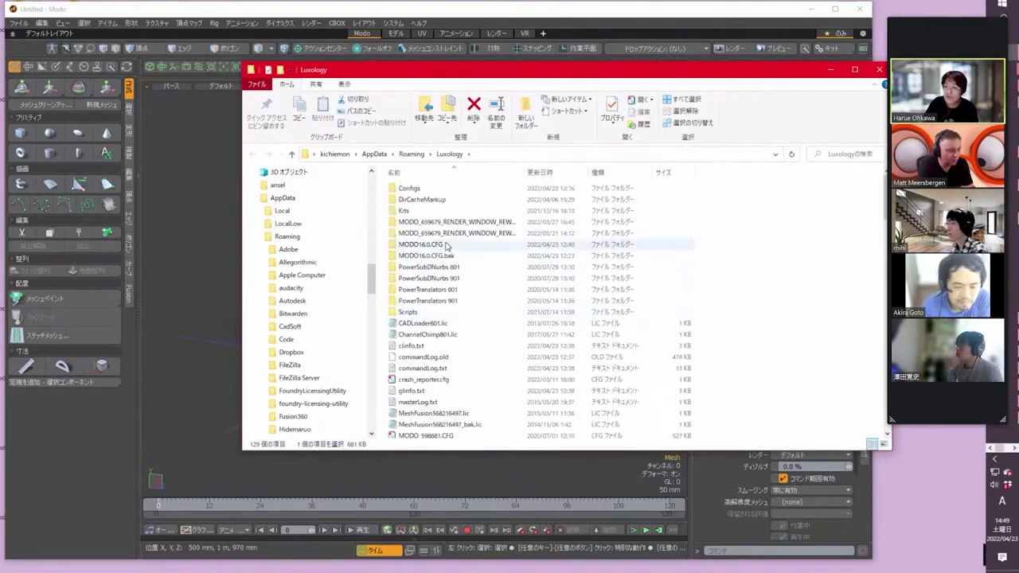
{"action": "left_click", "coordinate": [447, 247]}
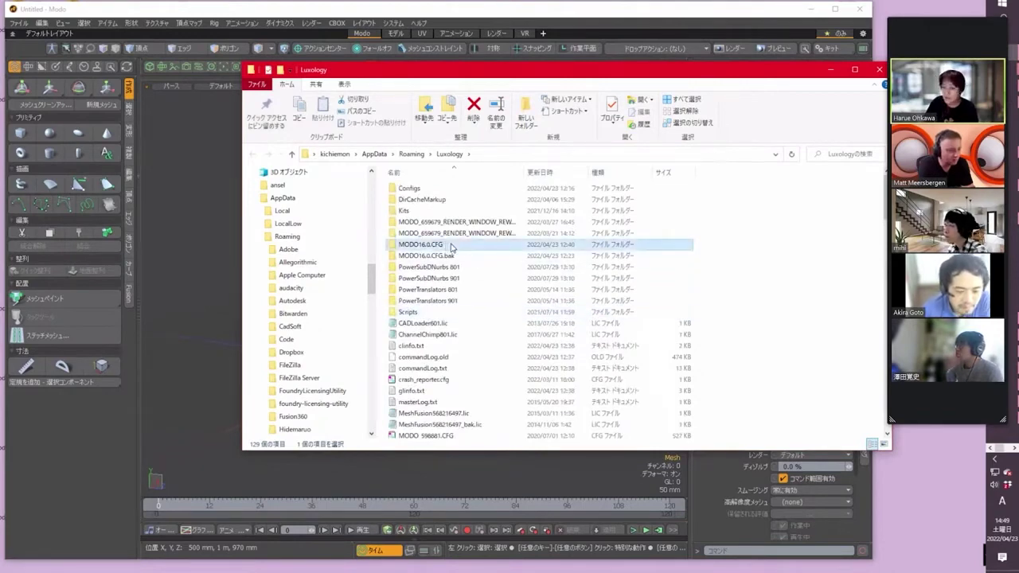
{"action": "double_click", "coordinate": [458, 244]}
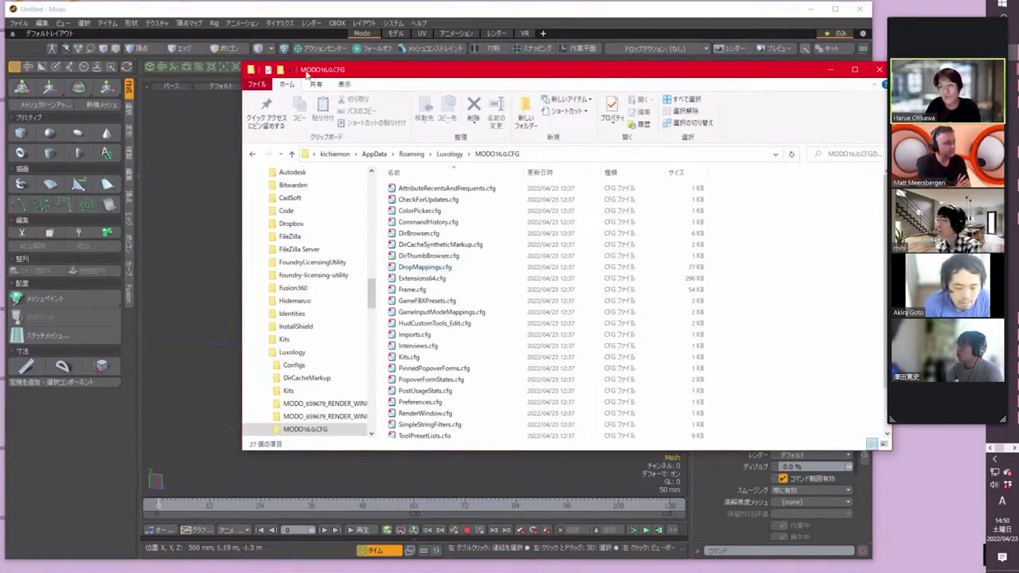
- Enlarge the folder window to fit all its configuration files, and examine entries such as GameFBXPresets.cfg, Kits.cfg, Preferences.cfg and RenderWindow.cfg
{"action": "left_click_drag", "start_coordinate": [486, 73], "coordinate": [511, 68]}
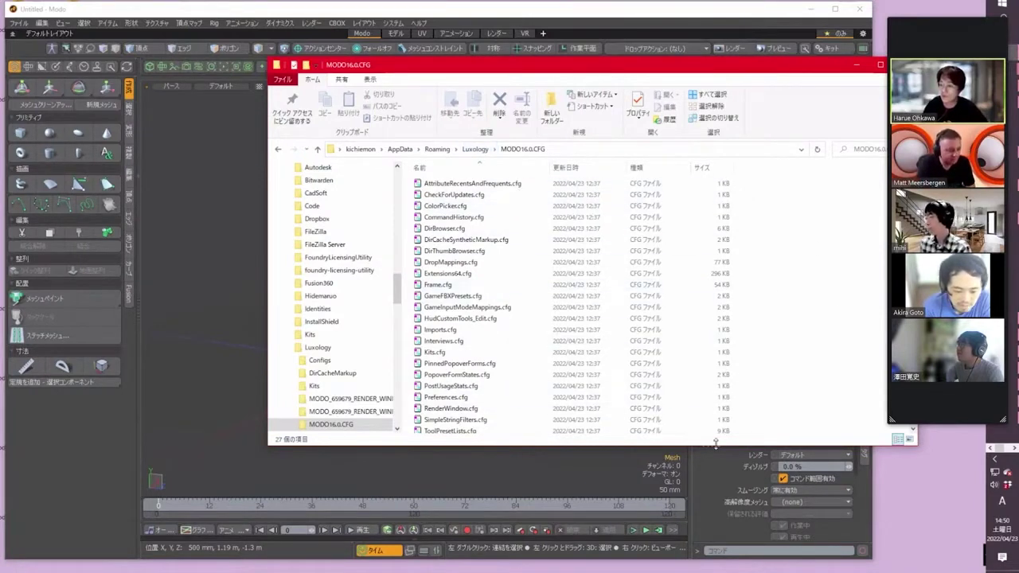
{"action": "left_click_drag", "start_coordinate": [715, 443], "coordinate": [716, 523]}
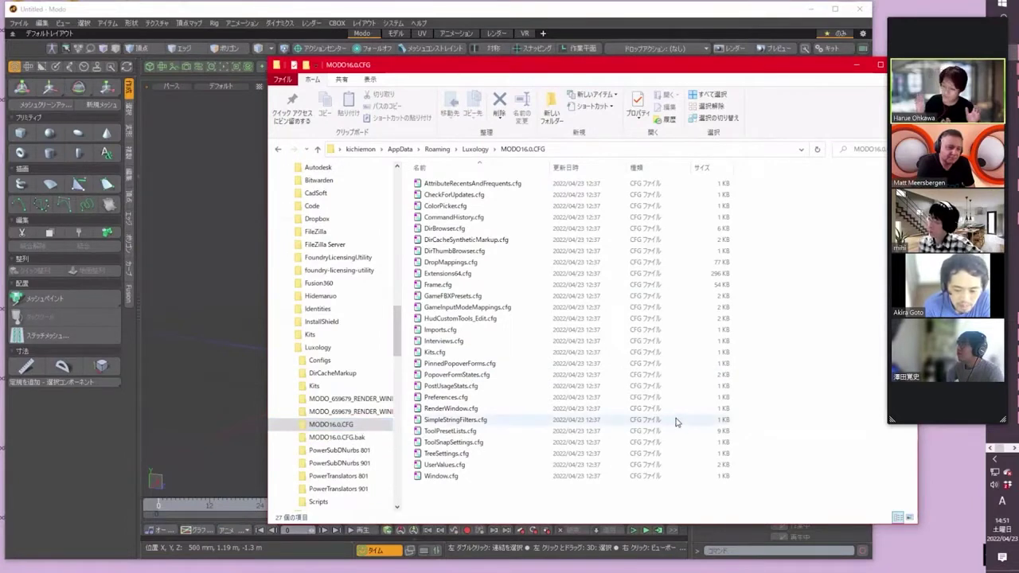
{"action": "left_click", "coordinate": [496, 318]}
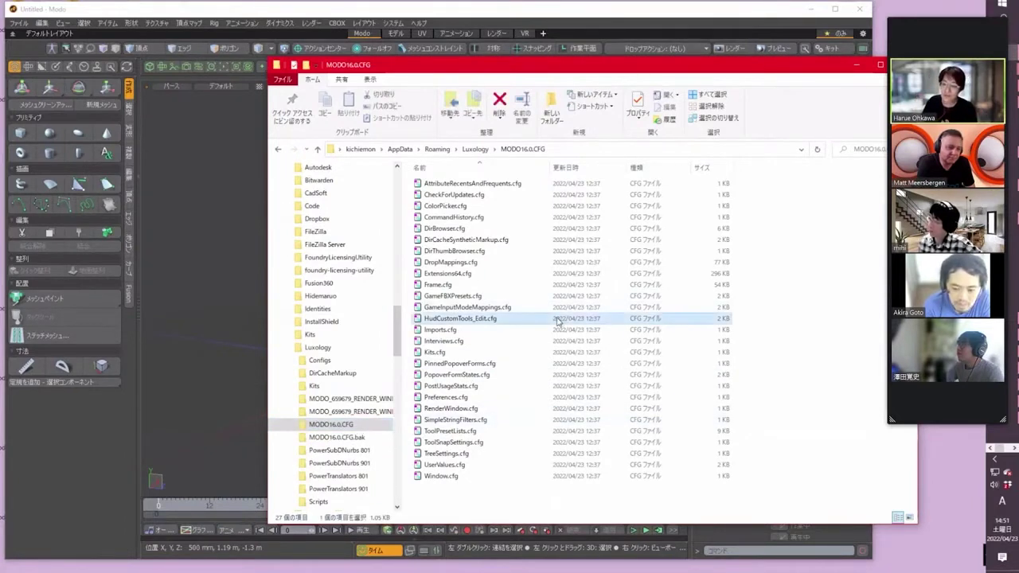
{"action": "left_click", "coordinate": [500, 298]}
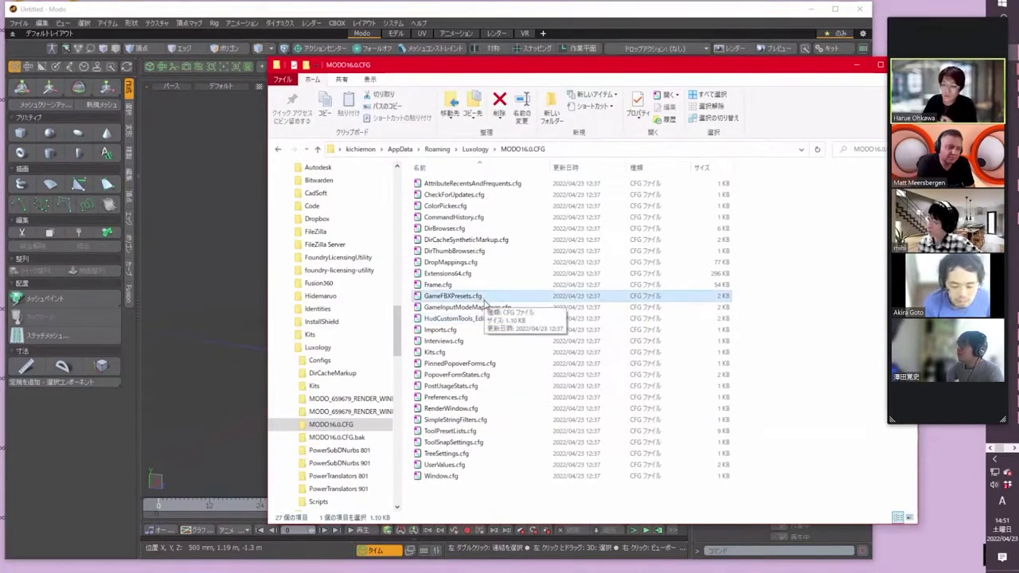
{"action": "left_click", "coordinate": [476, 353]}
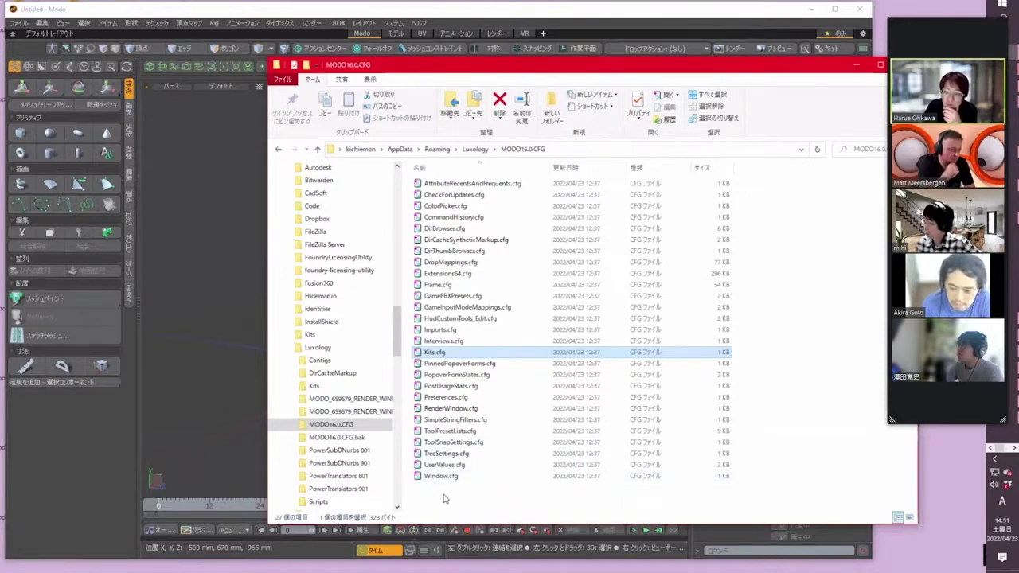
{"action": "left_click", "coordinate": [462, 398]}
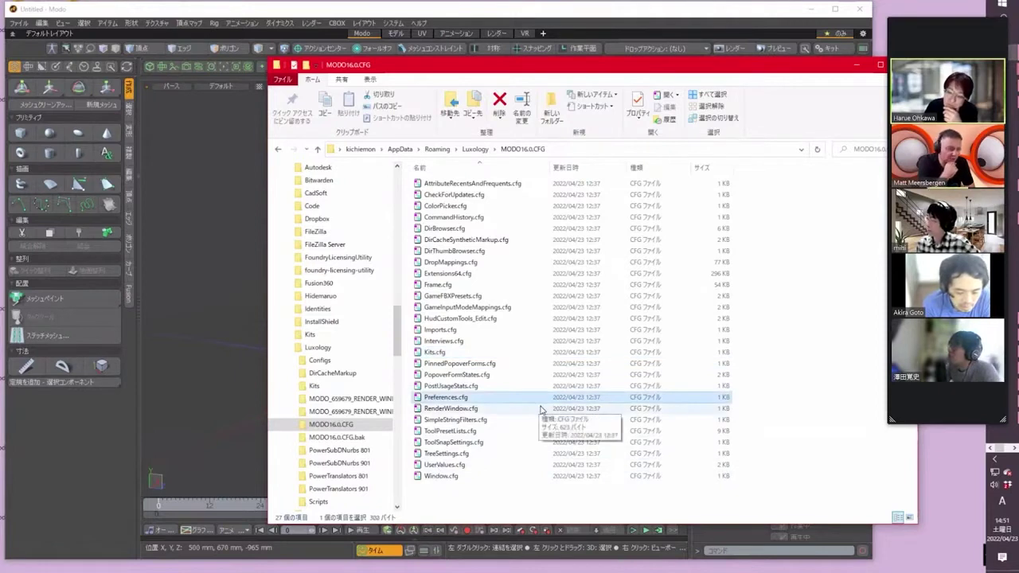
{"action": "left_click", "coordinate": [540, 409]}
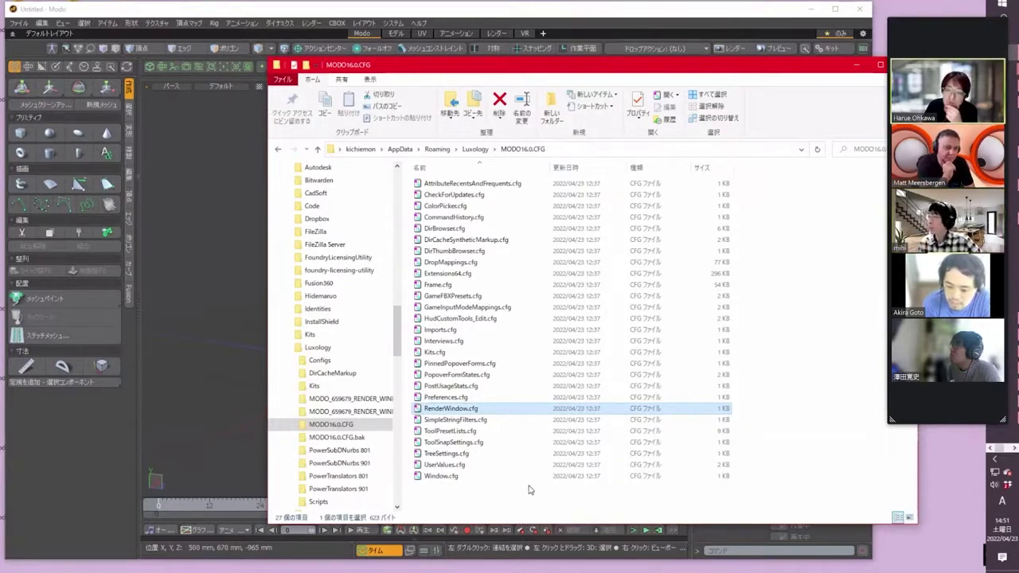
{"action": "left_click", "coordinate": [529, 489]}
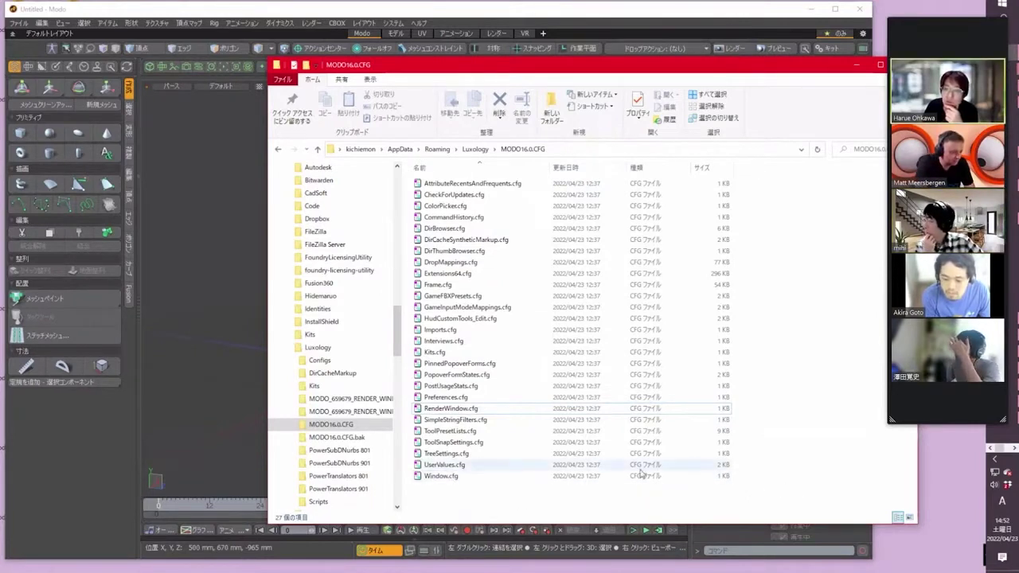
- Highlight Window.cfg and the configuration files from CheckForUpdates.cfg down as a group, and clear the selection
{"action": "left_click", "coordinate": [712, 477]}
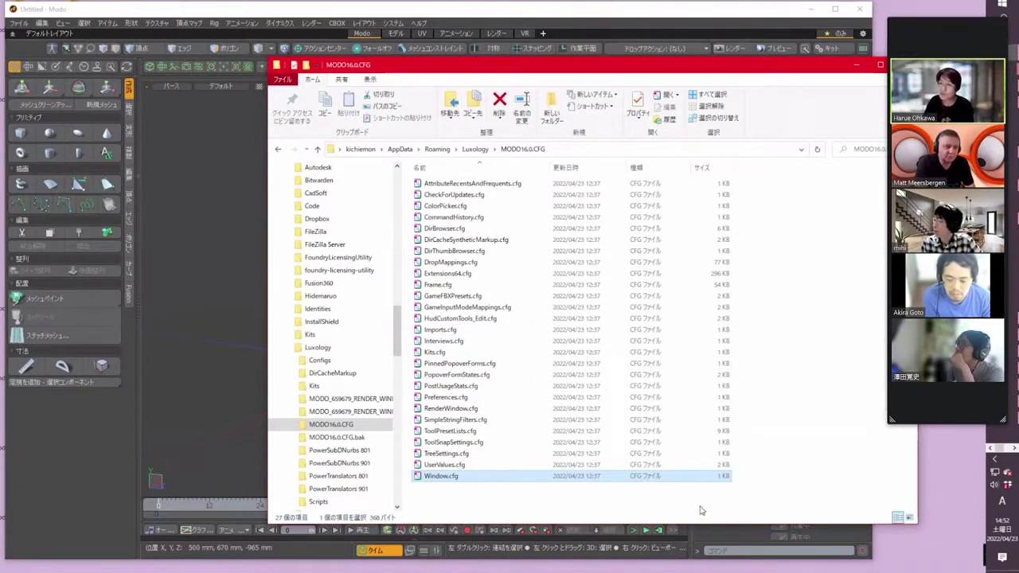
{"action": "left_click", "coordinate": [803, 494]}
{"action": "left_click_drag", "start_coordinate": [804, 494], "coordinate": [478, 200]}
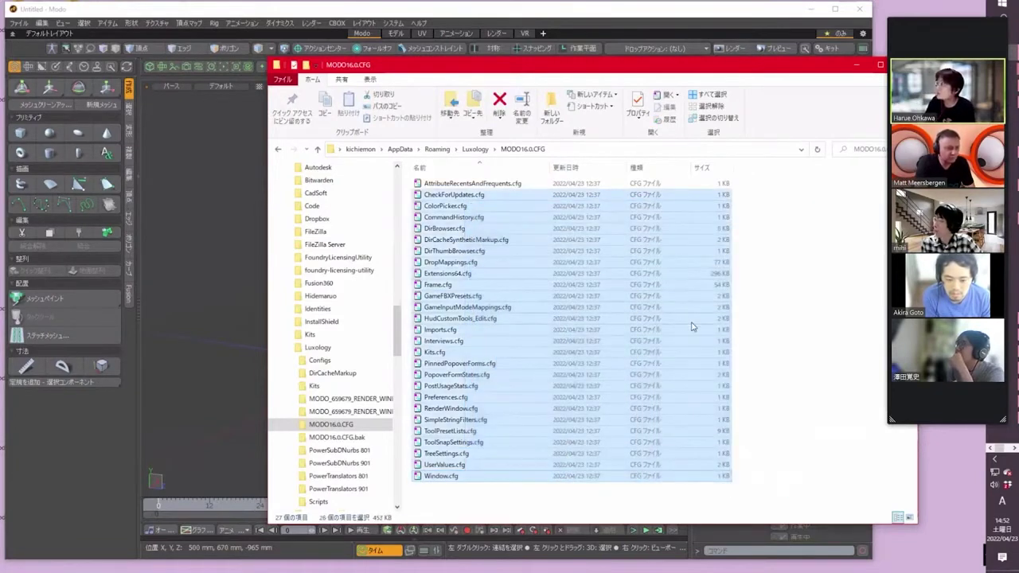
{"action": "left_click", "coordinate": [803, 319]}
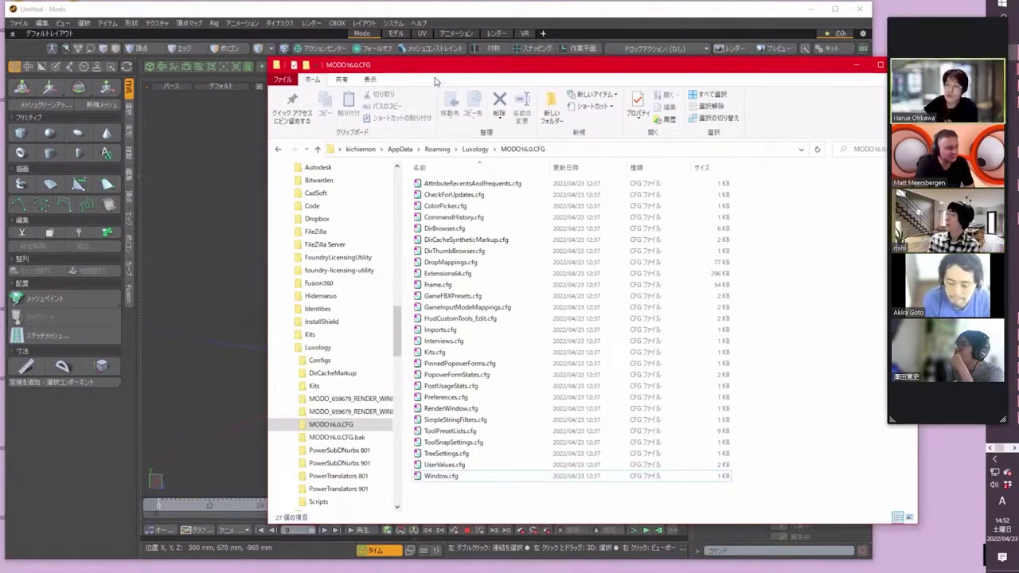
- Move the MODO16.0.CFG folder window aside, close it and return to the Untitled scene in Modo
{"action": "left_click_drag", "start_coordinate": [450, 70], "coordinate": [493, 30]}
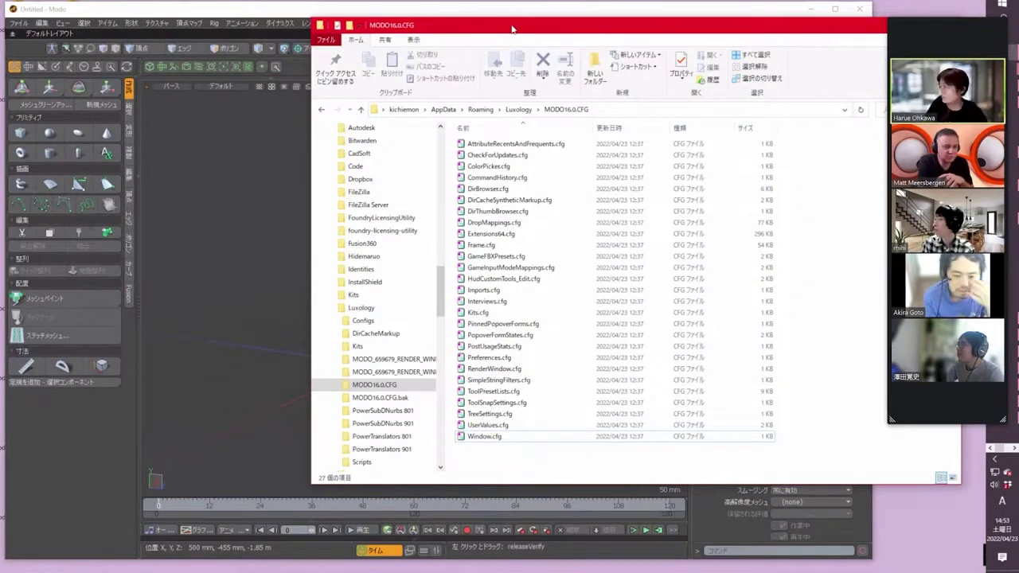
{"action": "left_click_drag", "start_coordinate": [516, 28], "coordinate": [564, 50]}
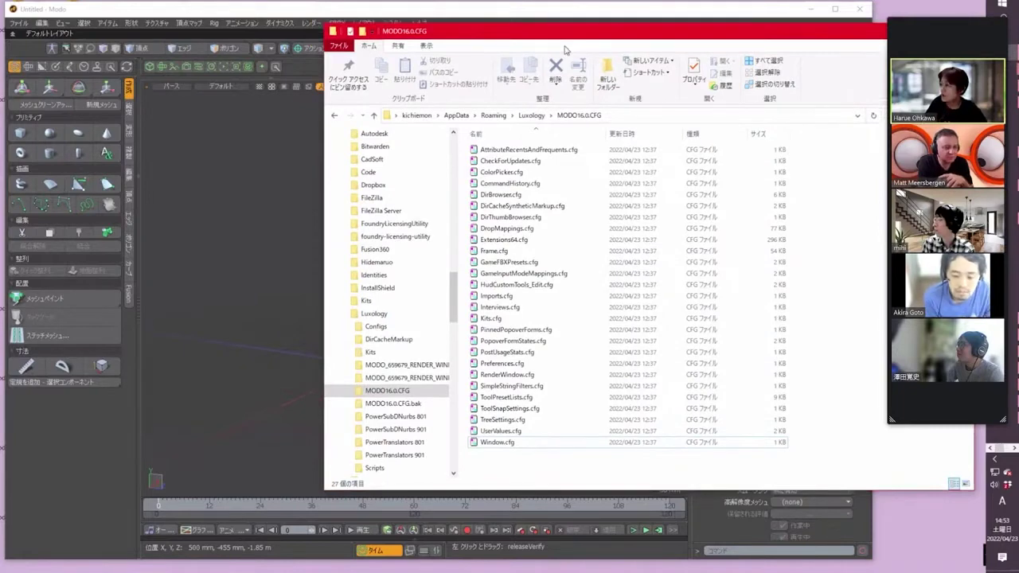
{"action": "left_click", "coordinate": [959, 31]}
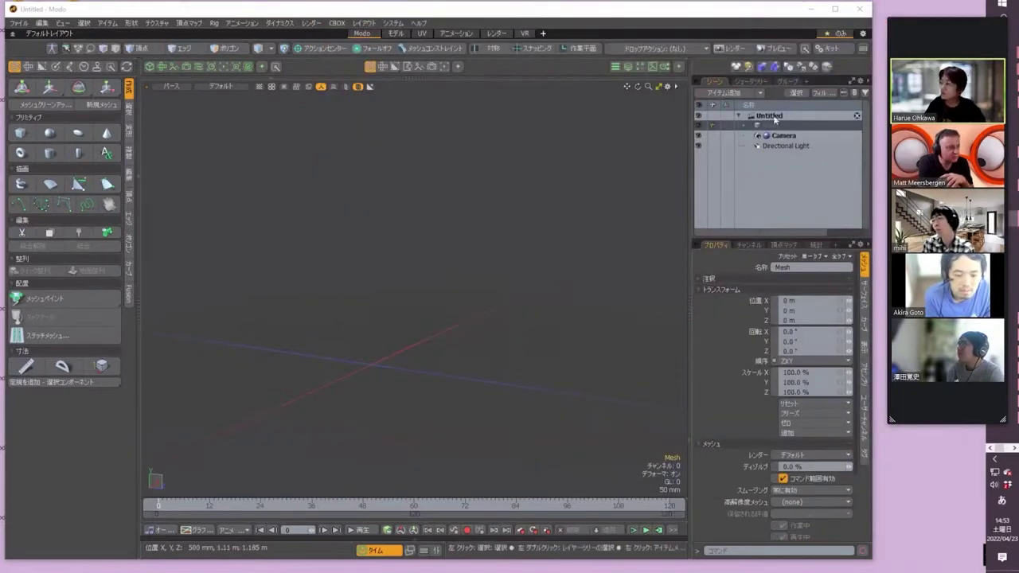
{"action": "left_click", "coordinate": [425, 11]}
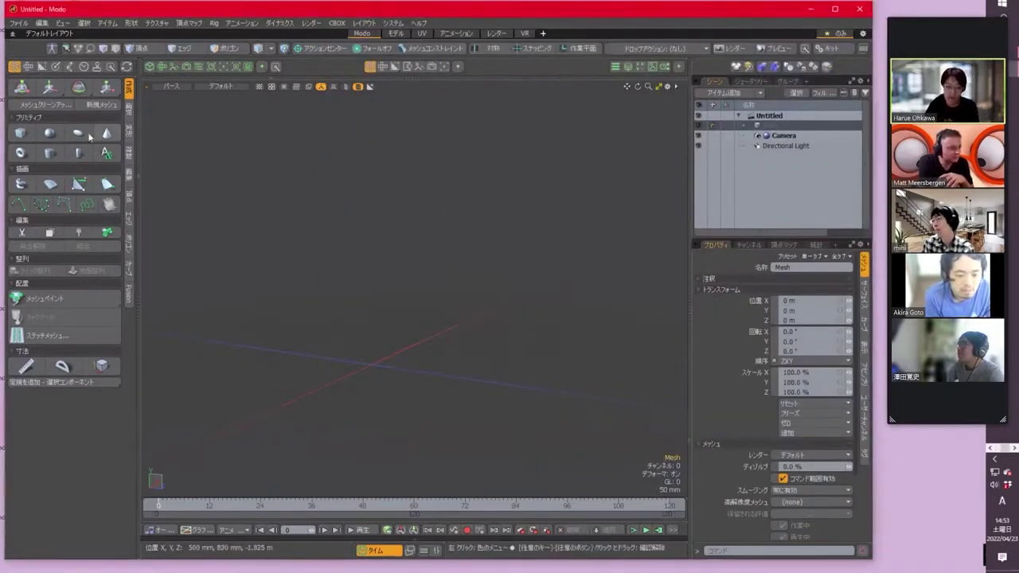
- Add a 1 m primitive cube to the scene, fit it in the view and view it from above a corner
{"action": "left_click", "coordinate": [21, 133]}
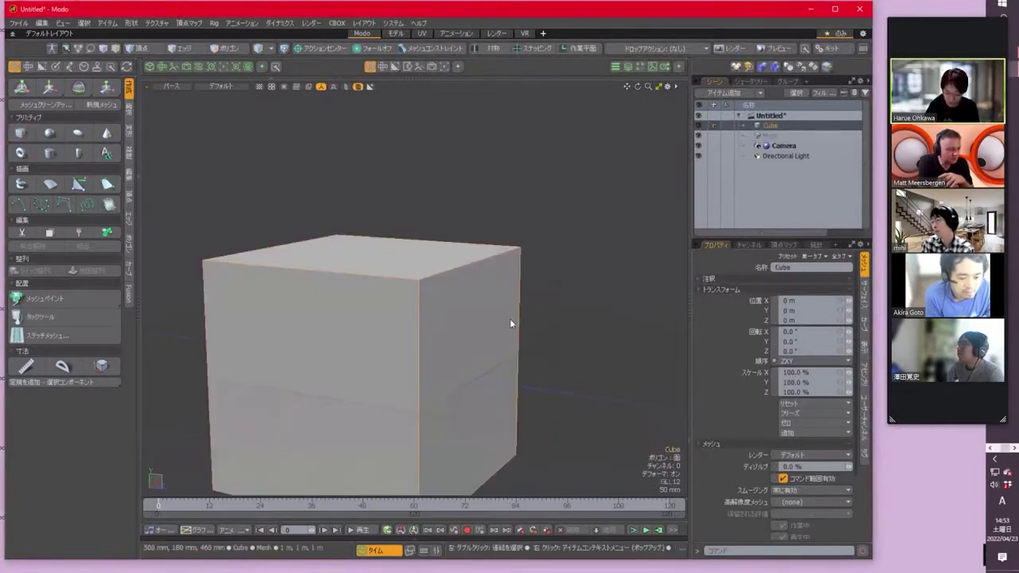
{"action": "key", "text": "a"}
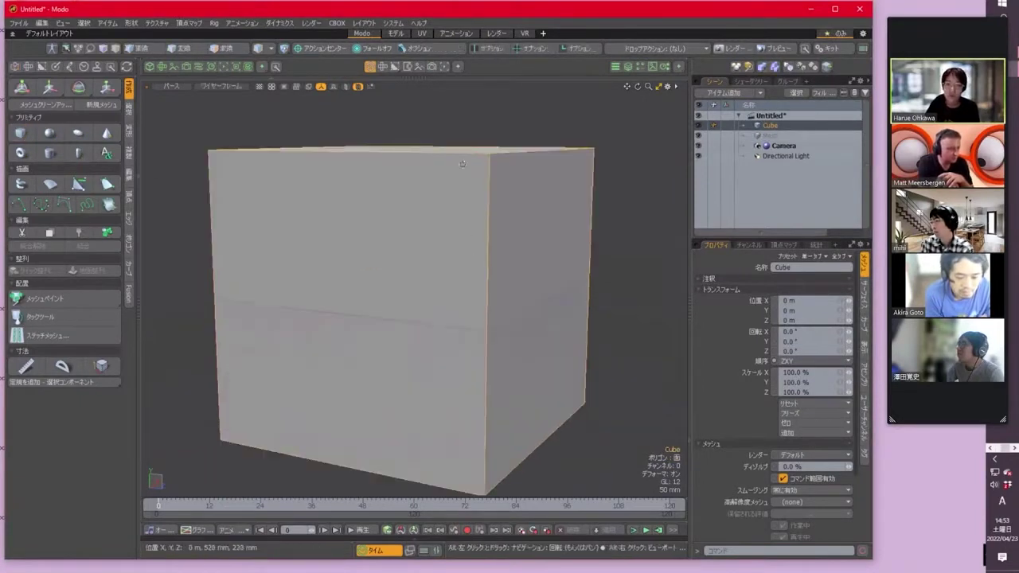
{"action": "left_click_drag", "start_coordinate": [463, 164], "coordinate": [394, 170], "text": "alt"}
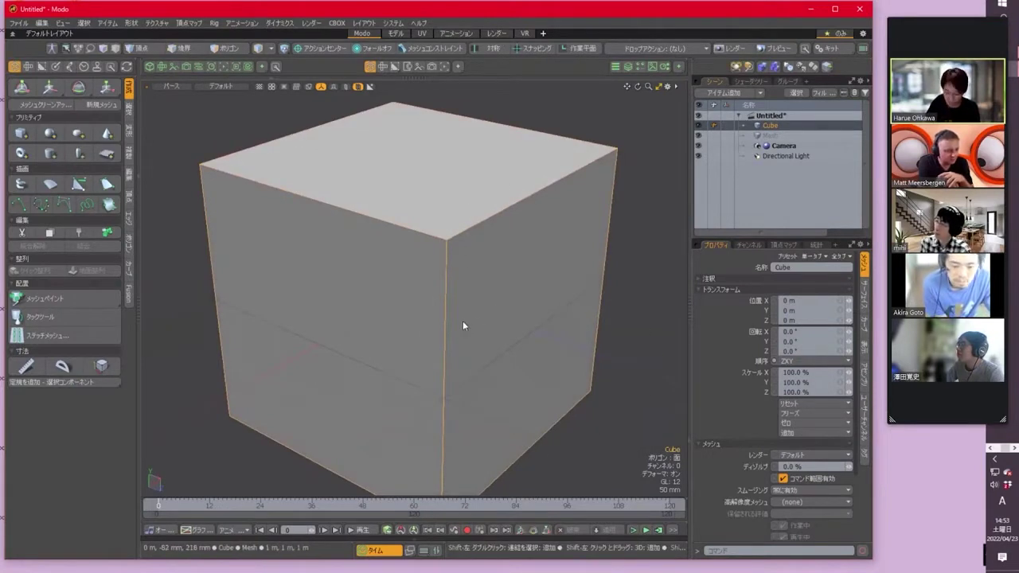
- Create an instance of the Cube item, and remove that instance from the scene
{"action": "key", "text": "shift+d"}
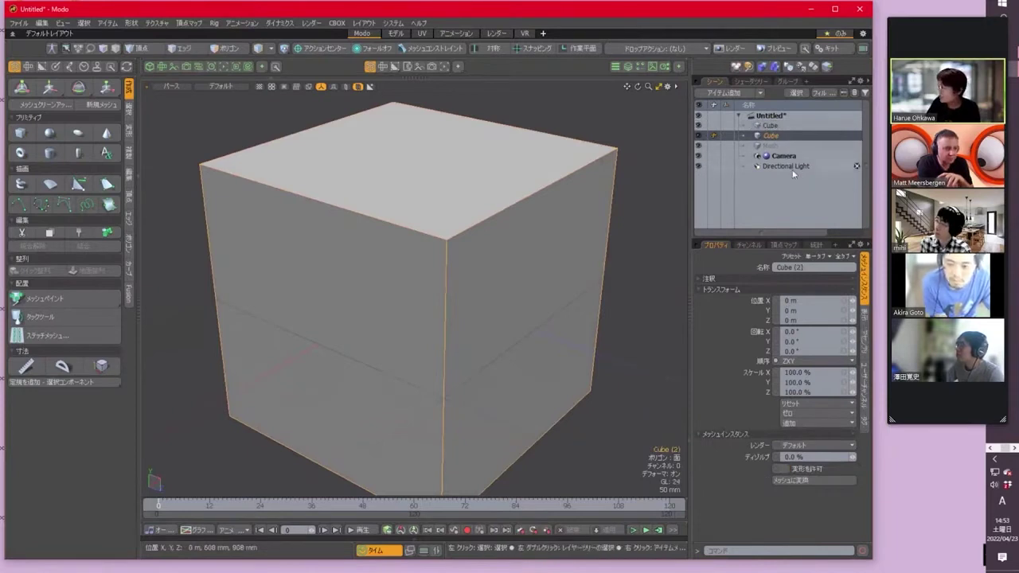
{"action": "left_click", "coordinate": [858, 136]}
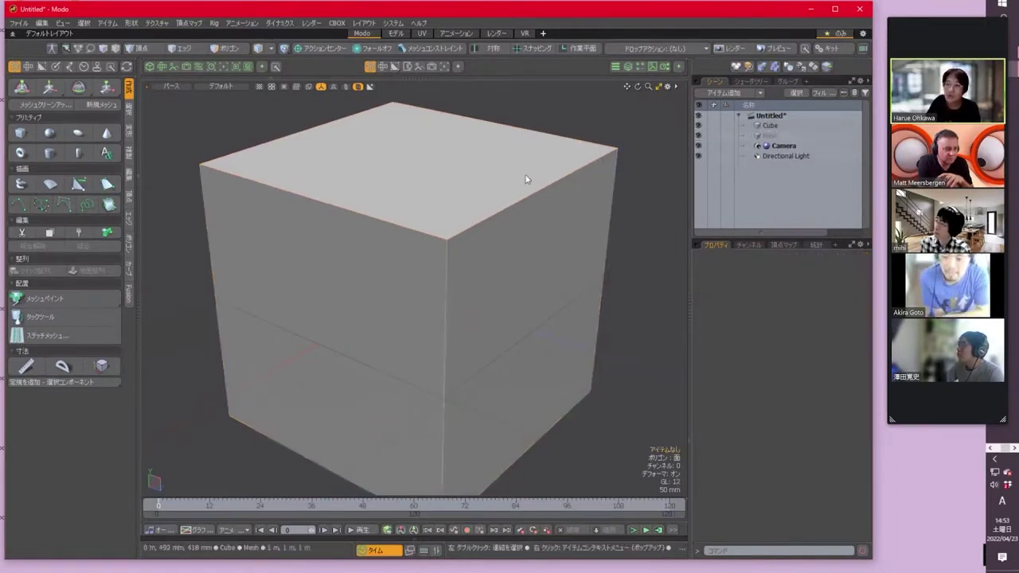
- Switch to polygon selection mode, bring up the polygon subdivision settings (ポリゴンの細分割) for the cube, and cancel them
{"action": "left_click", "coordinate": [236, 48]}
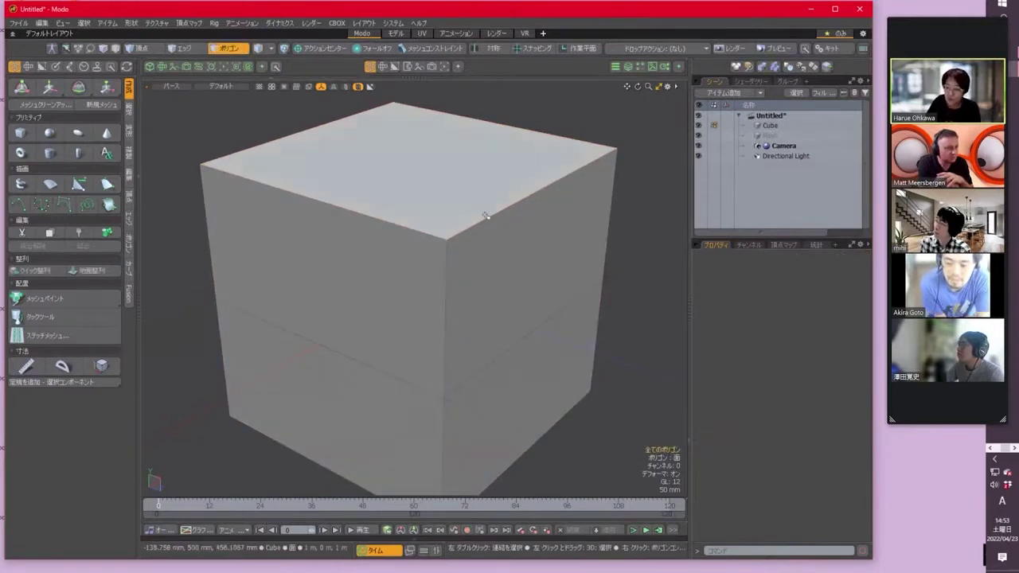
{"action": "key", "text": "shift"}
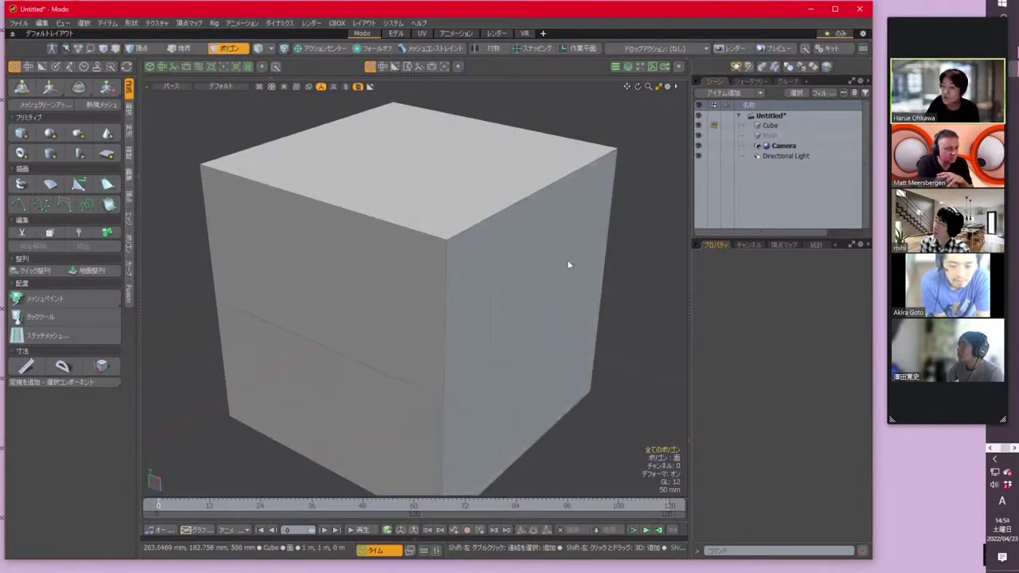
{"action": "key", "text": "shift+d"}
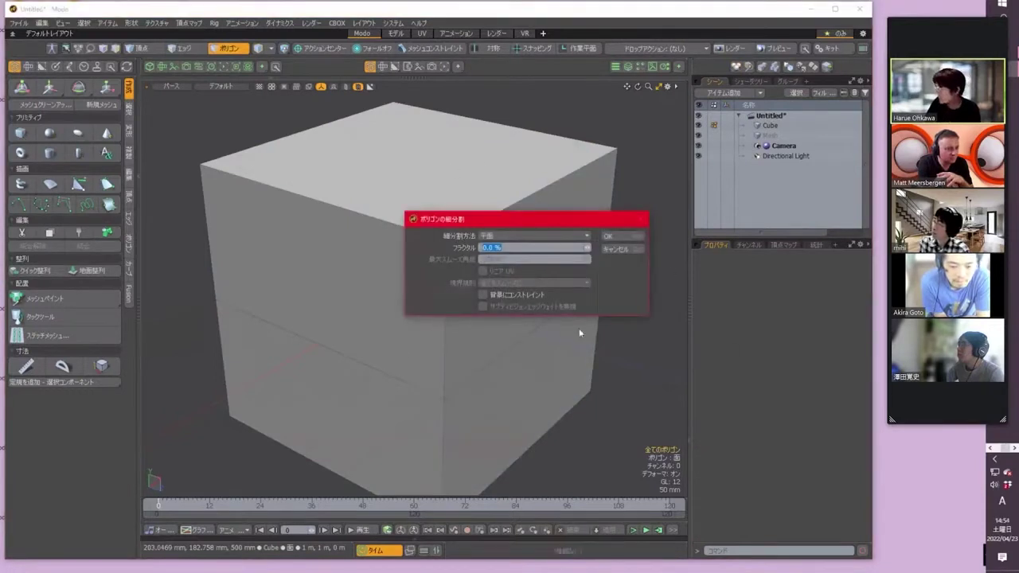
{"action": "left_click", "coordinate": [610, 249]}
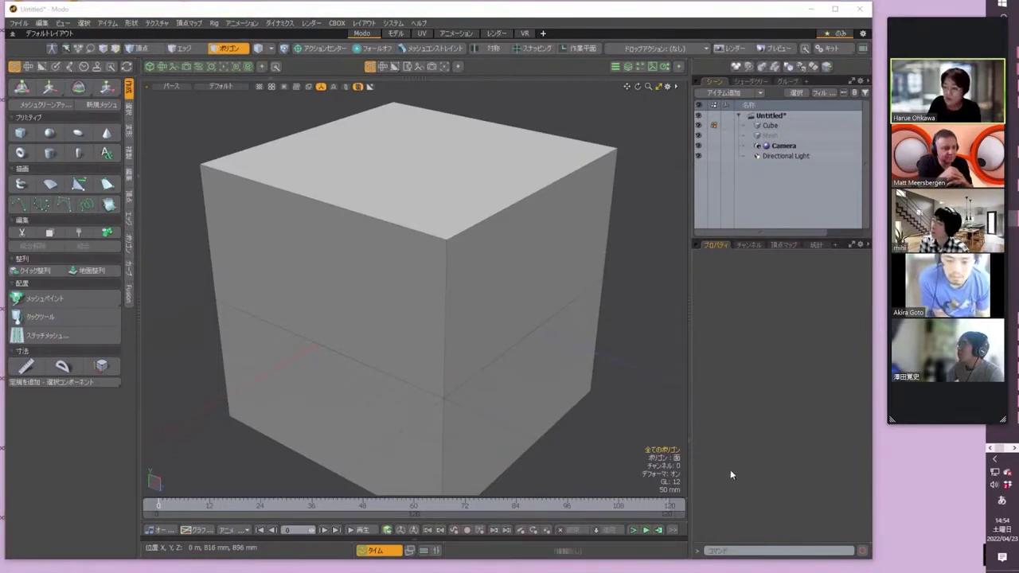
- Open the conditional command dialog (条件コマンド) with ?conditionalCommand, and clear its キー, アイテム:単数 and アイテム:複数 fields
{"action": "left_click", "coordinate": [745, 549]}
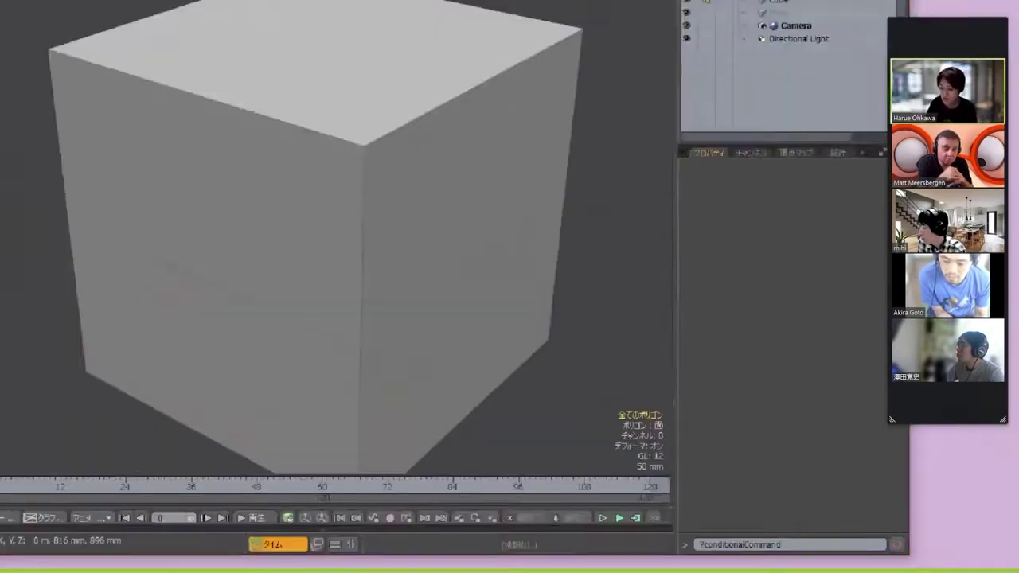
{"action": "key", "text": "Return"}
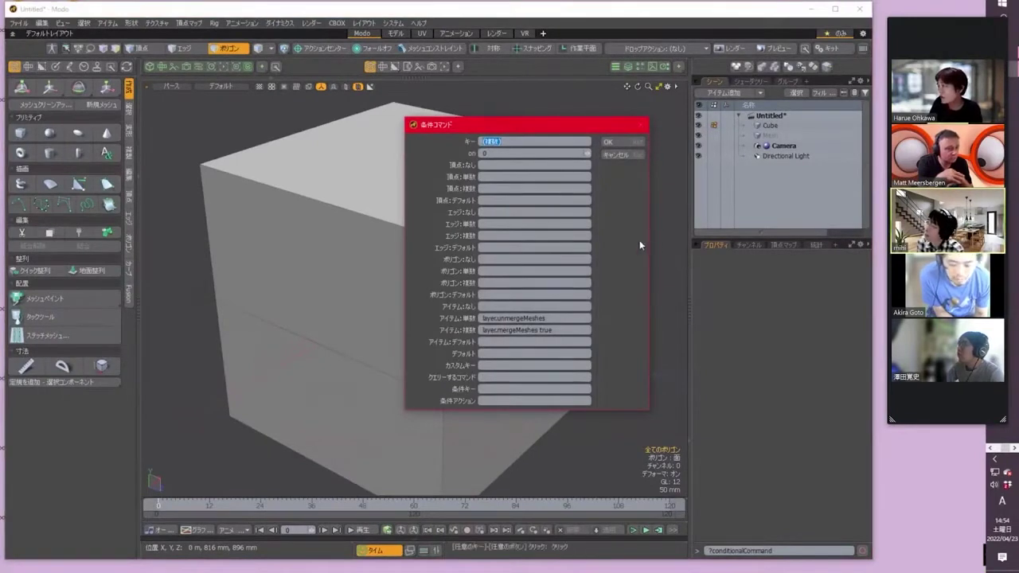
{"action": "key", "text": "BackSpace"}
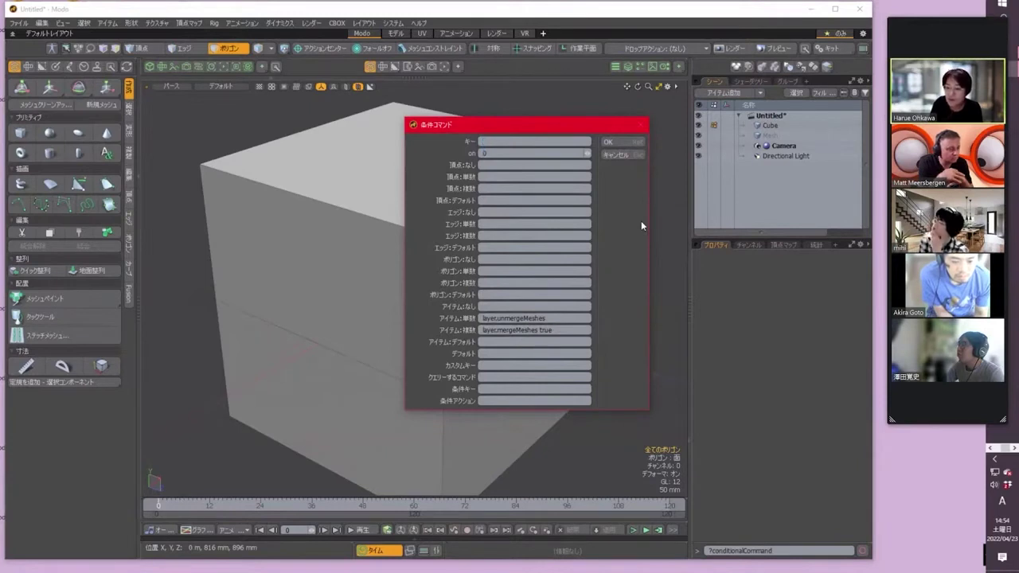
{"action": "left_click_drag", "start_coordinate": [564, 319], "coordinate": [321, 294]}
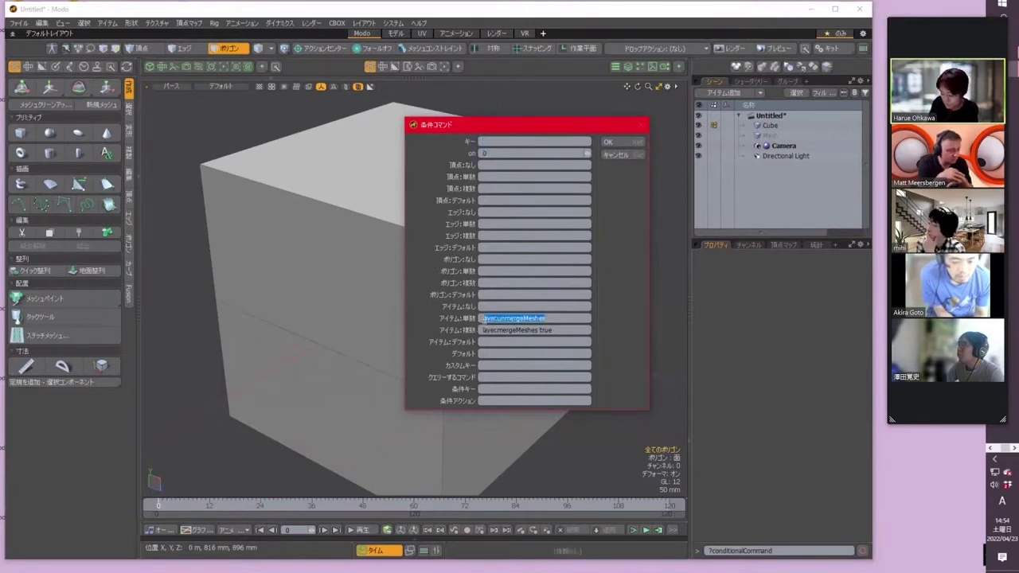
{"action": "key", "text": "BackSpace"}
{"action": "left_click", "coordinate": [562, 329]}
{"action": "key", "text": "BackSpace"}
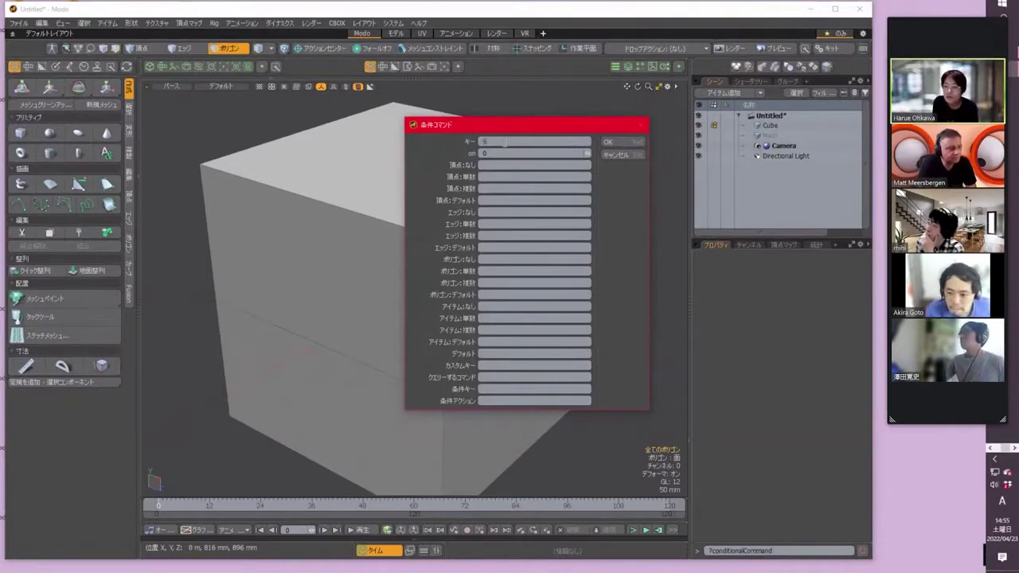
- Set the conditional command's キー to SliceCommand and its ポリゴン:なし action to "tool.set poly.knife on"
{"action": "type", "text": "iceCommand"}
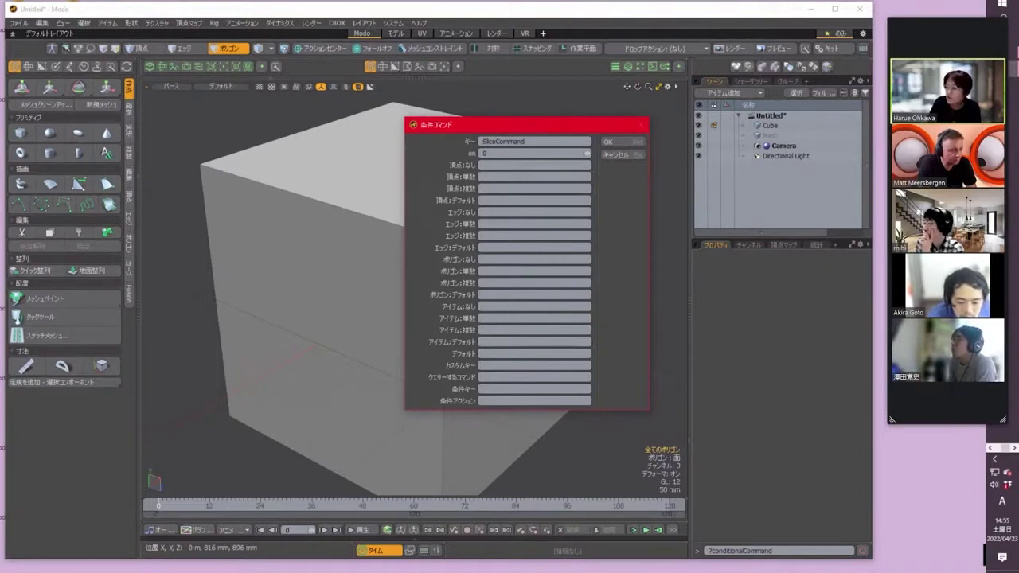
{"action": "key", "text": "alt+Tab"}
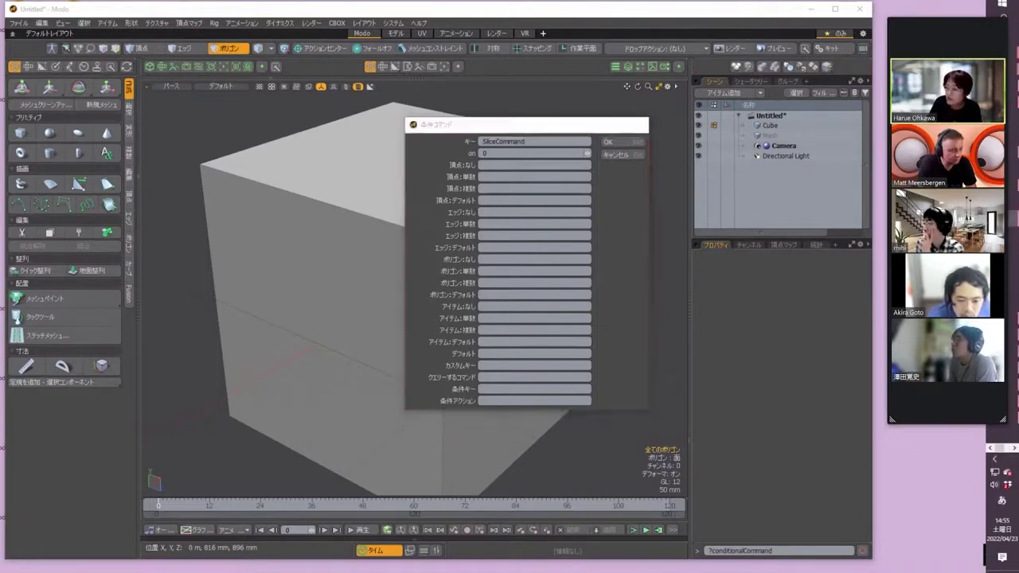
{"action": "left_click", "coordinate": [509, 300]}
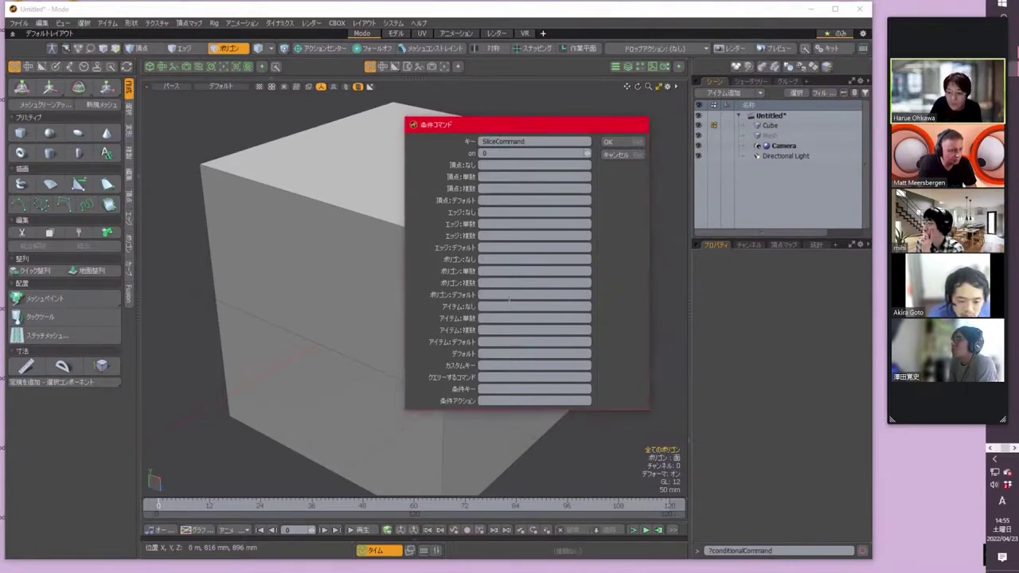
{"action": "left_click", "coordinate": [504, 259]}
{"action": "type", "text": "tool.set poly.knife on"}
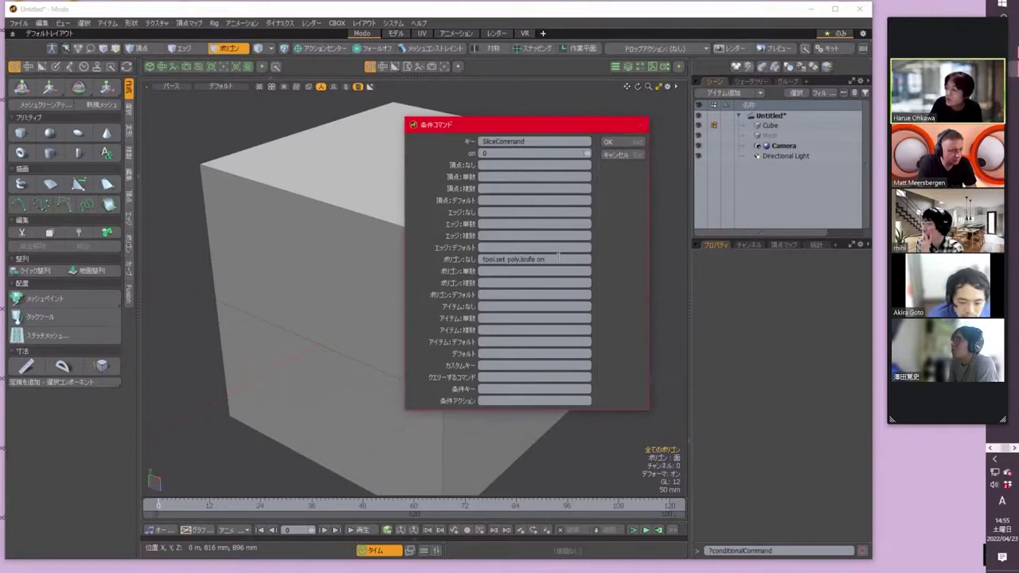
{"action": "left_click_drag", "start_coordinate": [558, 259], "coordinate": [437, 258]}
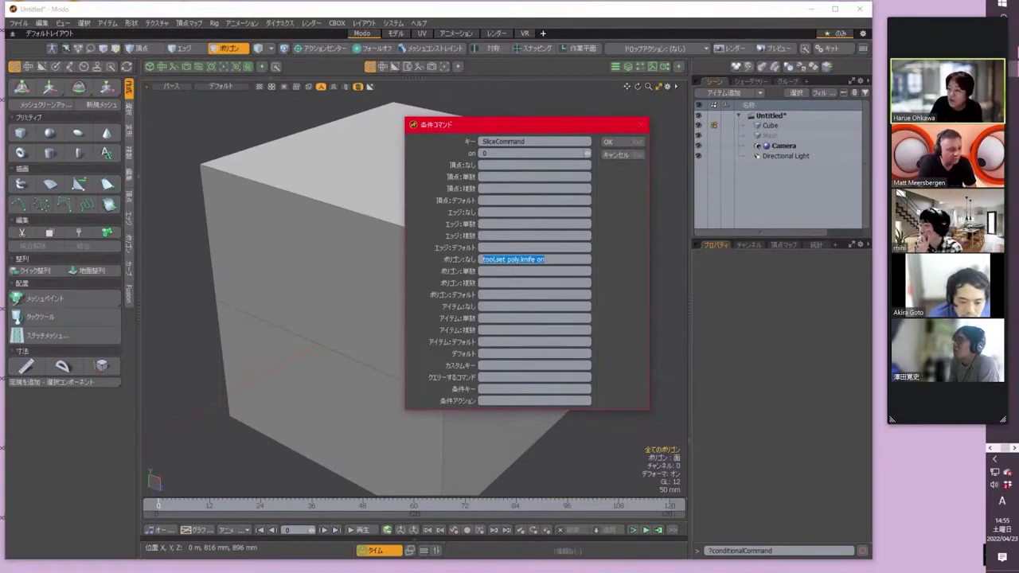
{"action": "key", "text": "alt+Tab"}
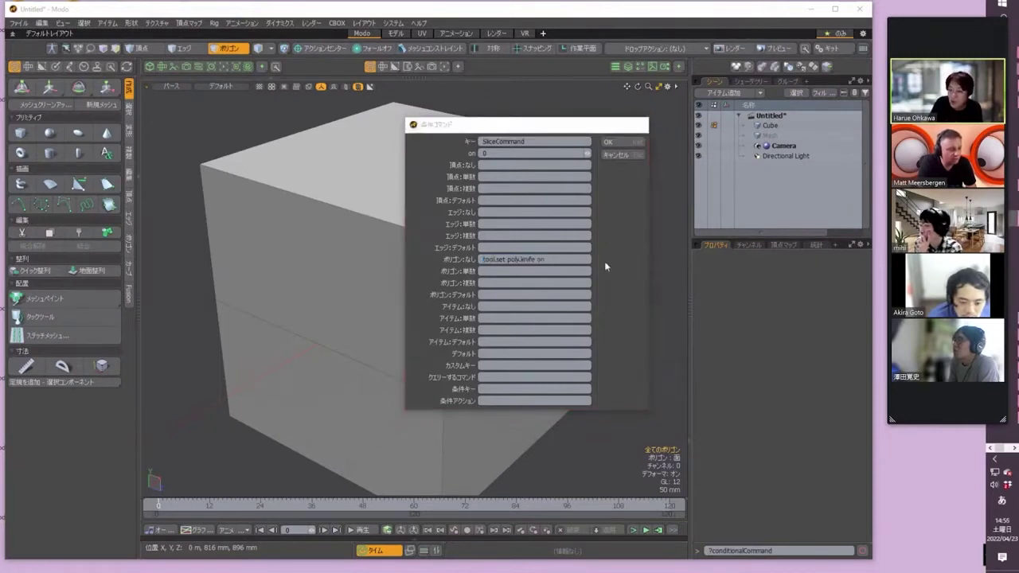
- Set エッジ:なし to "tool.set edge.knife on" and エッジ:単数 to "tool.set poly.loopSlice on", and accept the conditional command
{"action": "left_click", "coordinate": [540, 127]}
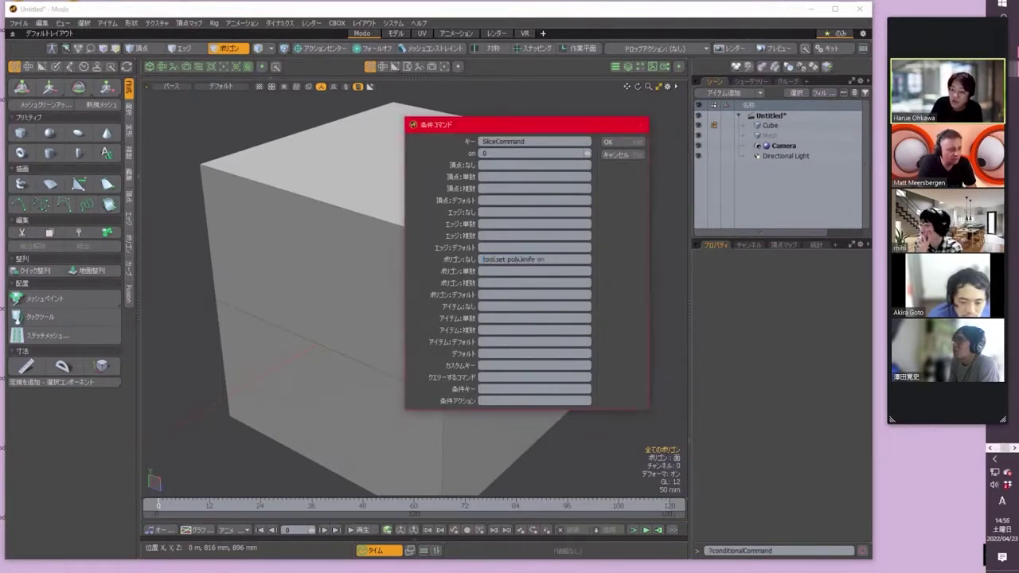
{"action": "left_click", "coordinate": [503, 212]}
{"action": "type", "text": "tool.set edge.knife on"}
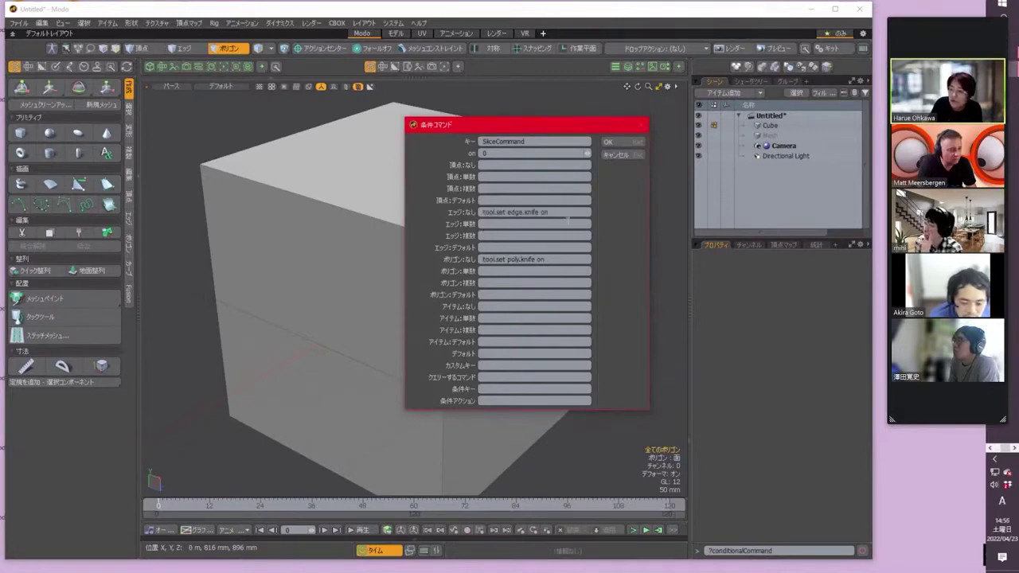
{"action": "key", "text": "ctrl+a"}
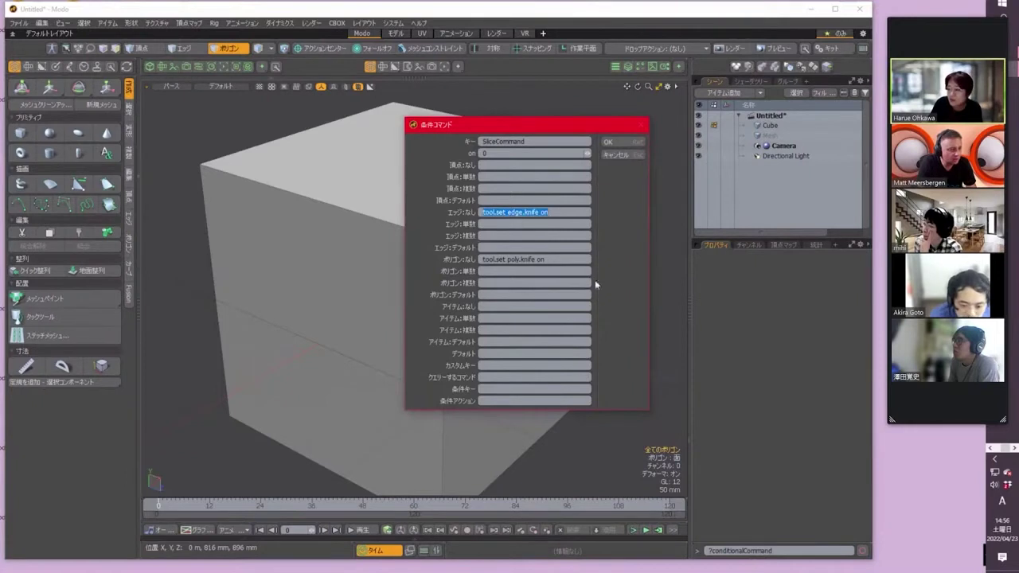
{"action": "key", "text": "alt+Tab"}
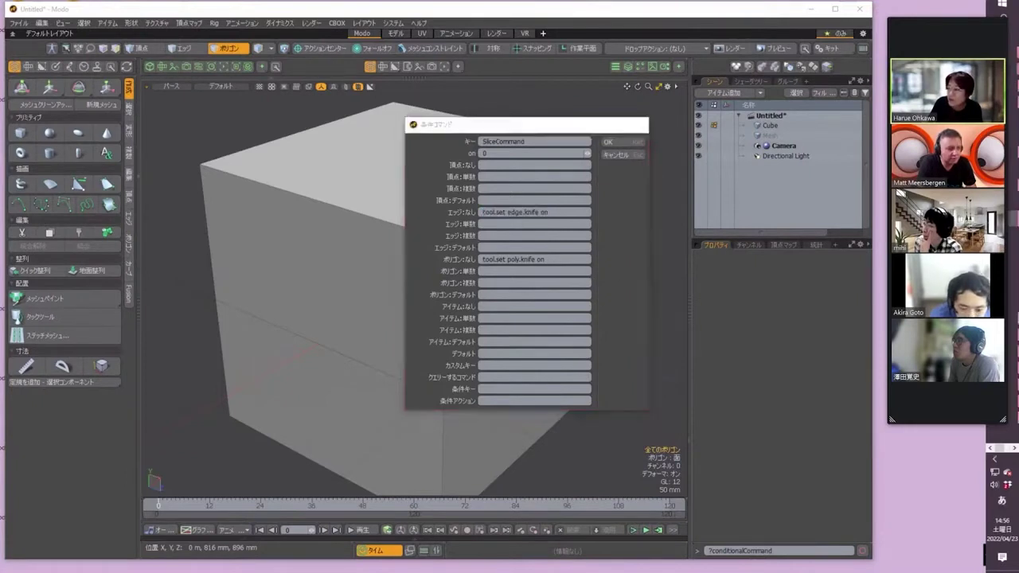
{"action": "left_click", "coordinate": [526, 226]}
{"action": "type", "text": "tool.set poly.loopSlice on"}
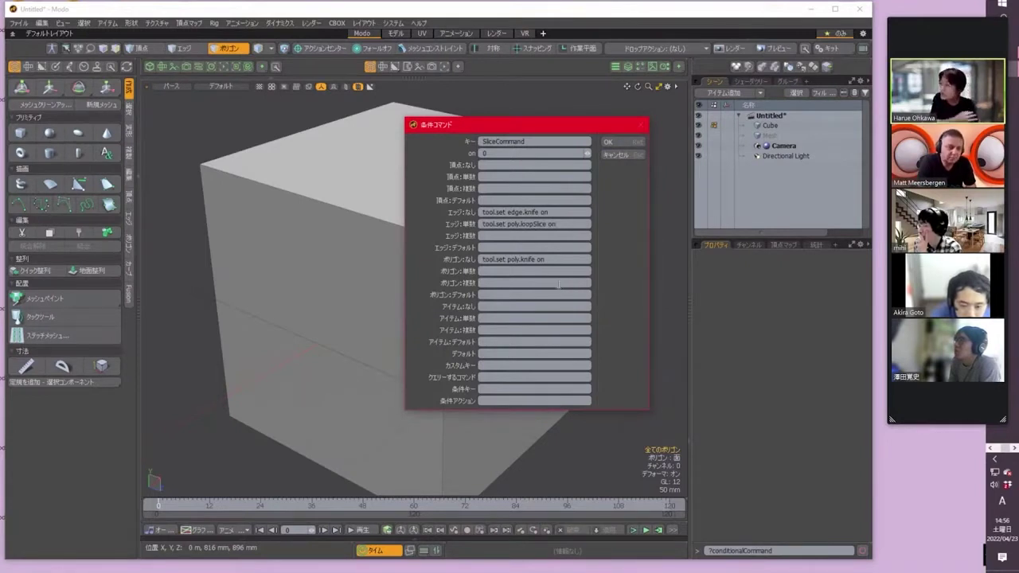
{"action": "left_click", "coordinate": [609, 143]}
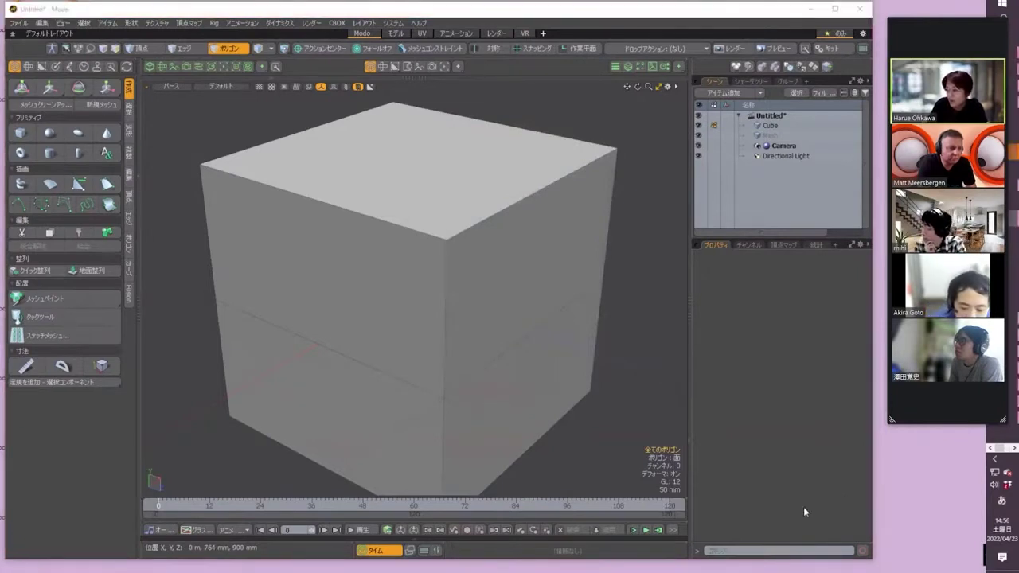
- Run "conditionalCommand SliceCommand" in polygon mode with nothing selected, and drop the polygon slice tool
{"action": "left_click", "coordinate": [734, 551]}
{"action": "type", "text": "conditionalCommand Slice"}
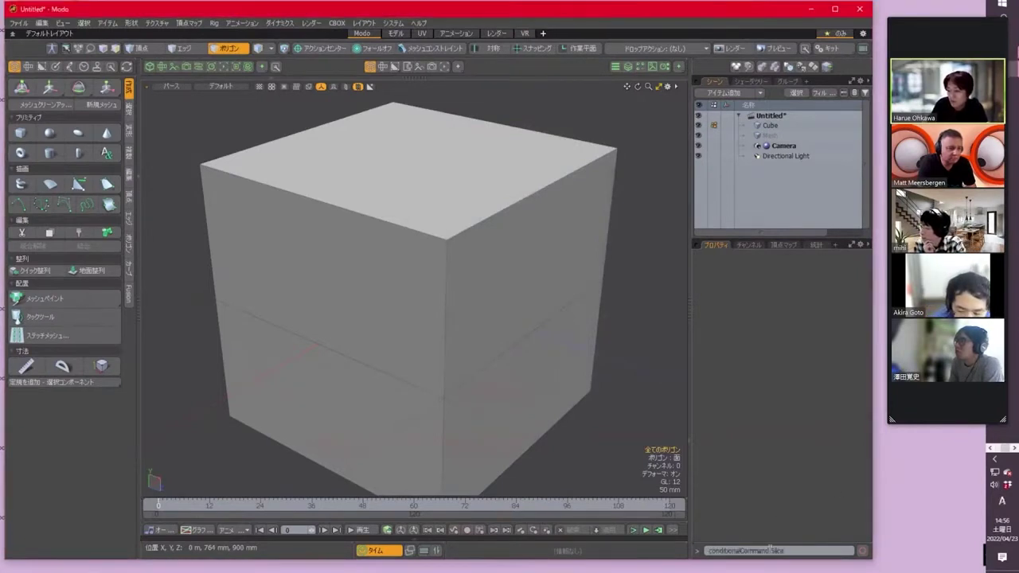
{"action": "type", "text": "Command"}
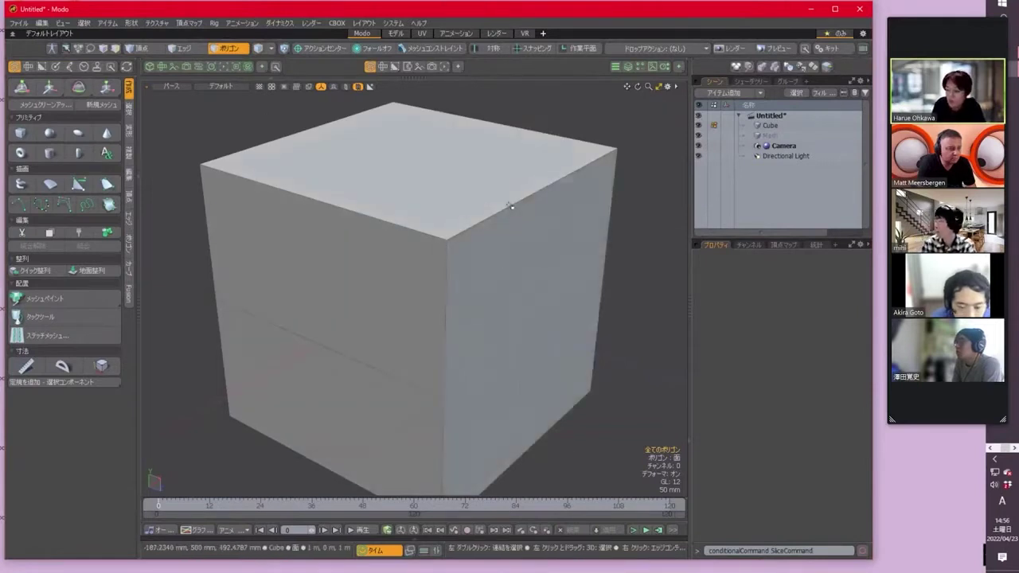
{"action": "key", "text": "Return"}
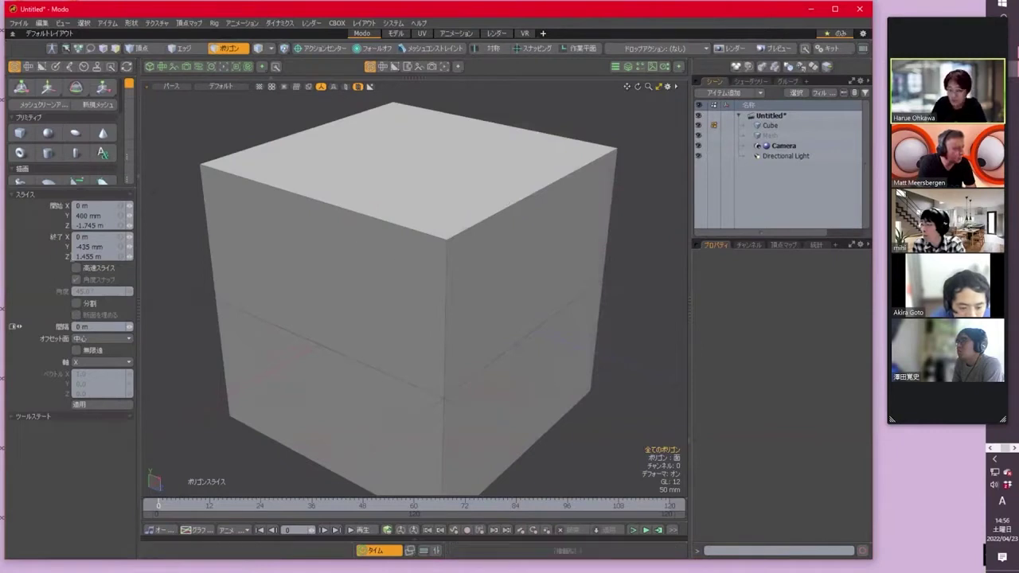
{"action": "left_click", "coordinate": [181, 95]}
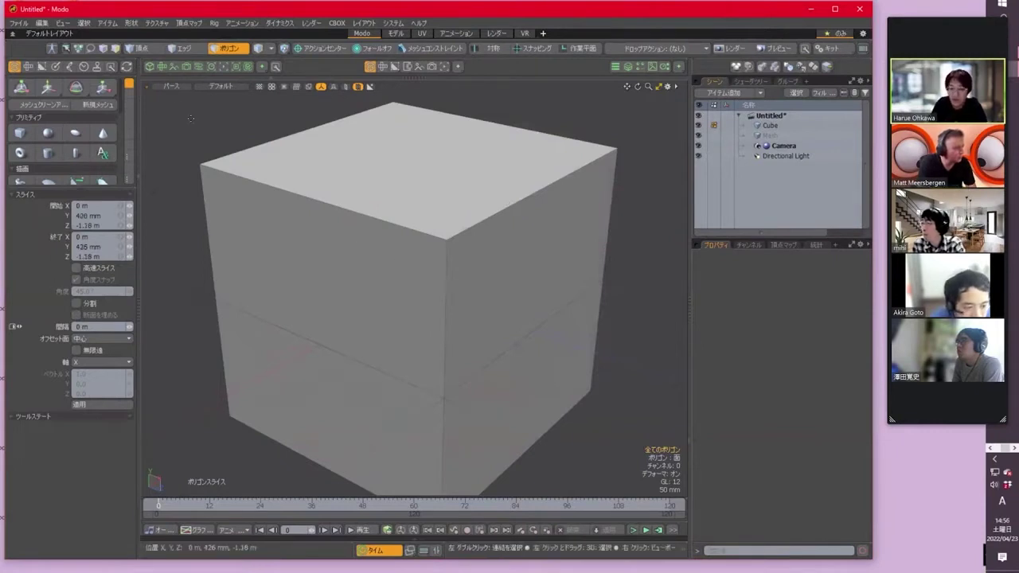
{"action": "key", "text": "space"}
- Switch to edge selection mode, run "conditionalCommand SliceCommand" with no edge selected, and drop the edge slice tool
{"action": "key", "text": "2"}
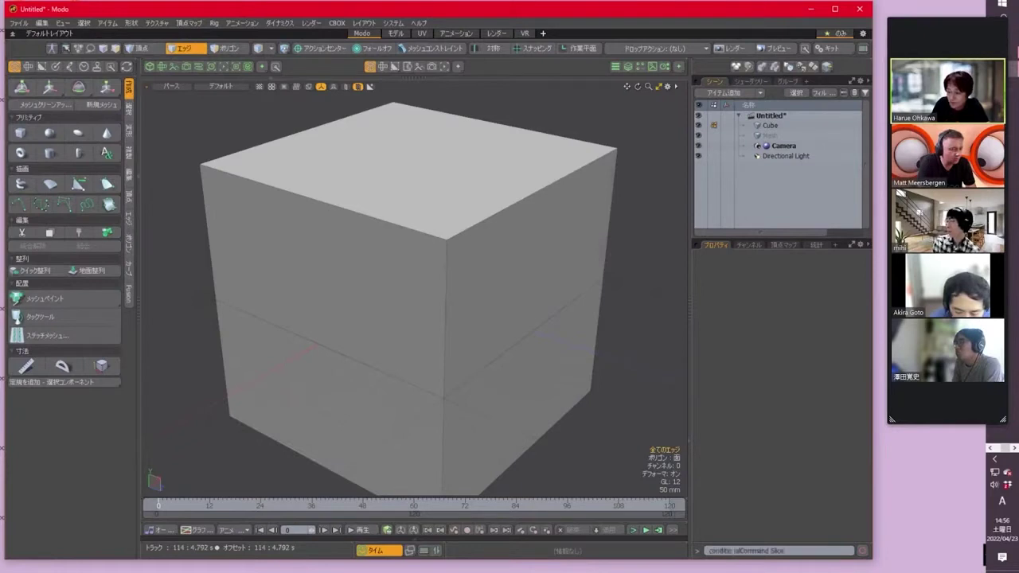
{"action": "type", "text": "ommand"}
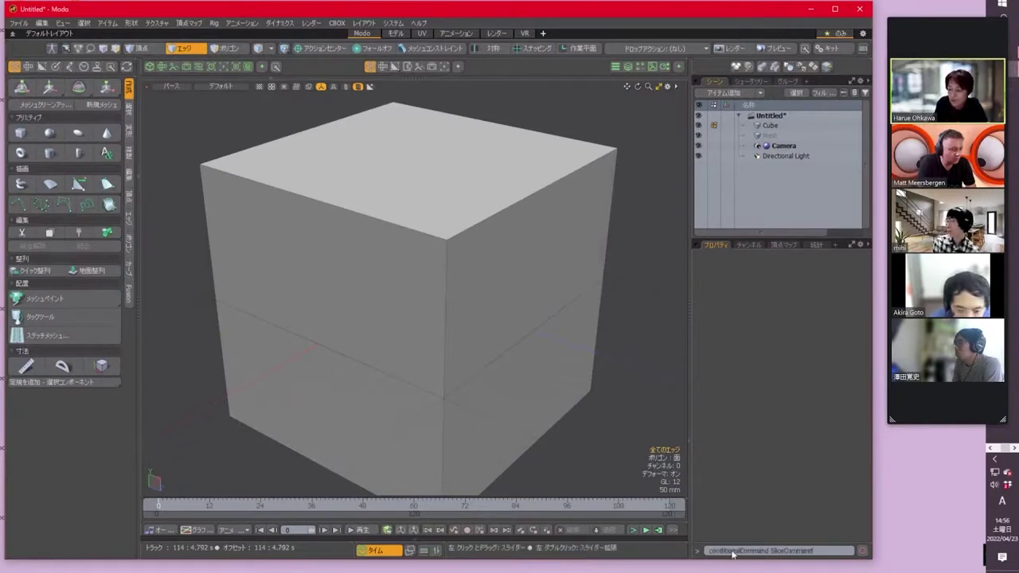
{"action": "key", "text": "Return"}
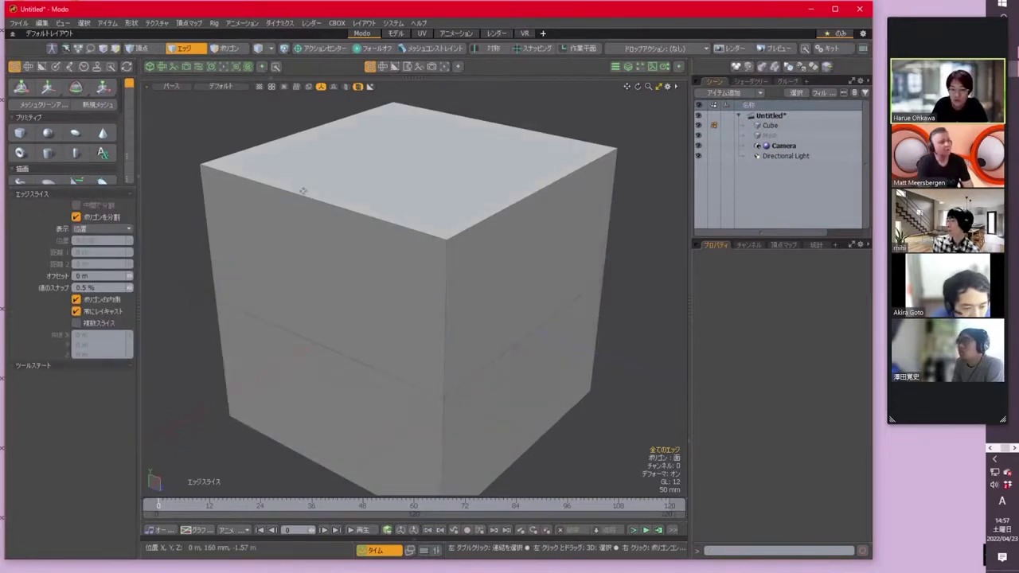
{"action": "key", "text": "space"}
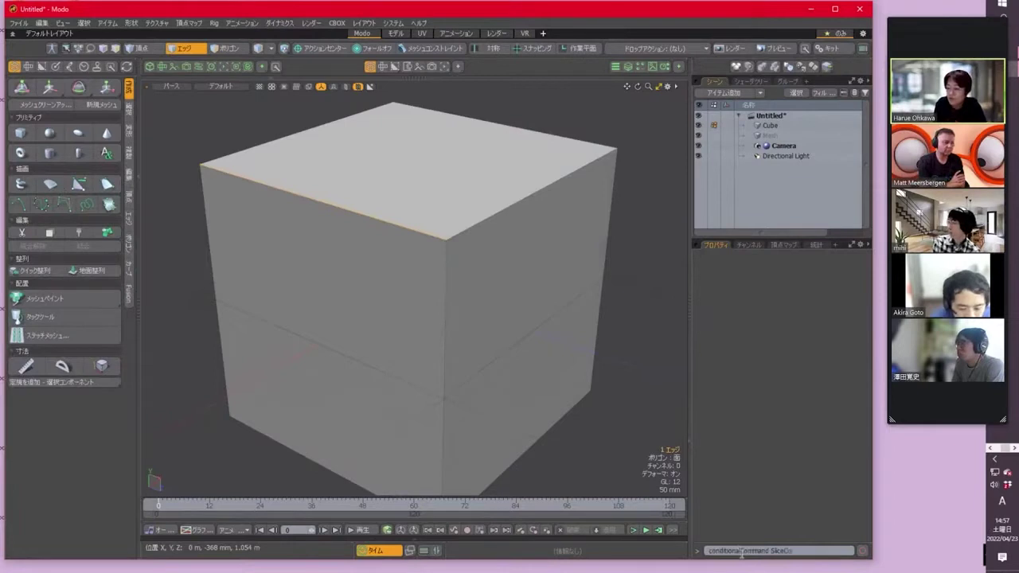
- Run "conditionalCommand SliceCommand" with one top edge of the cube selected, and loop slice the cube once at 50%
{"action": "type", "text": "mmand"}
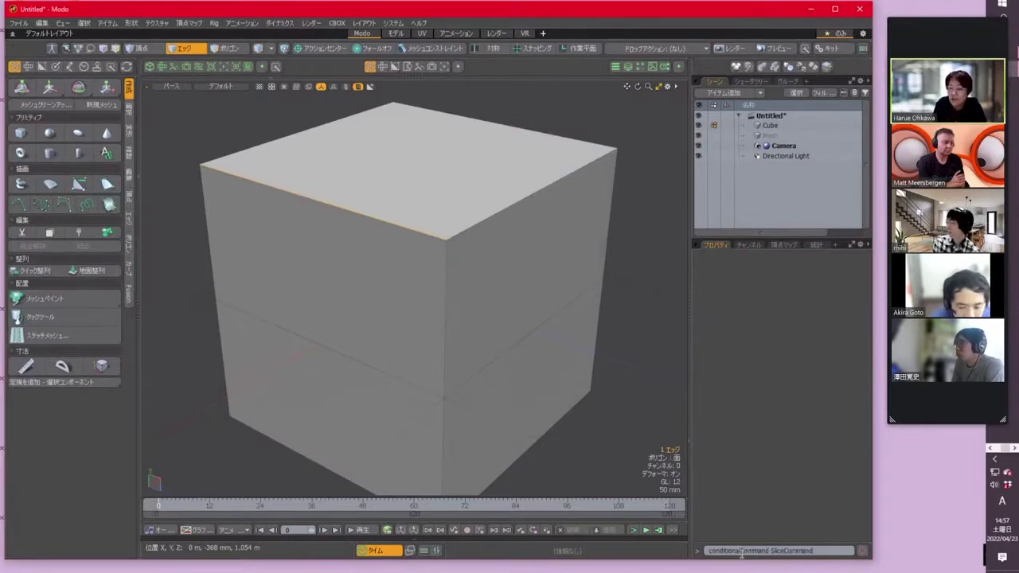
{"action": "key", "text": "Return"}
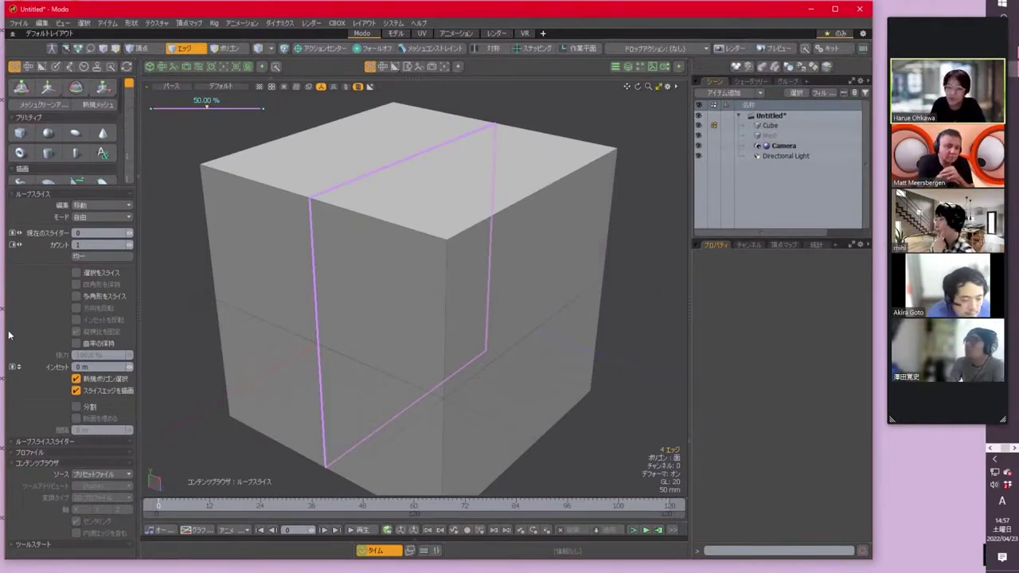
{"action": "key", "text": "space"}
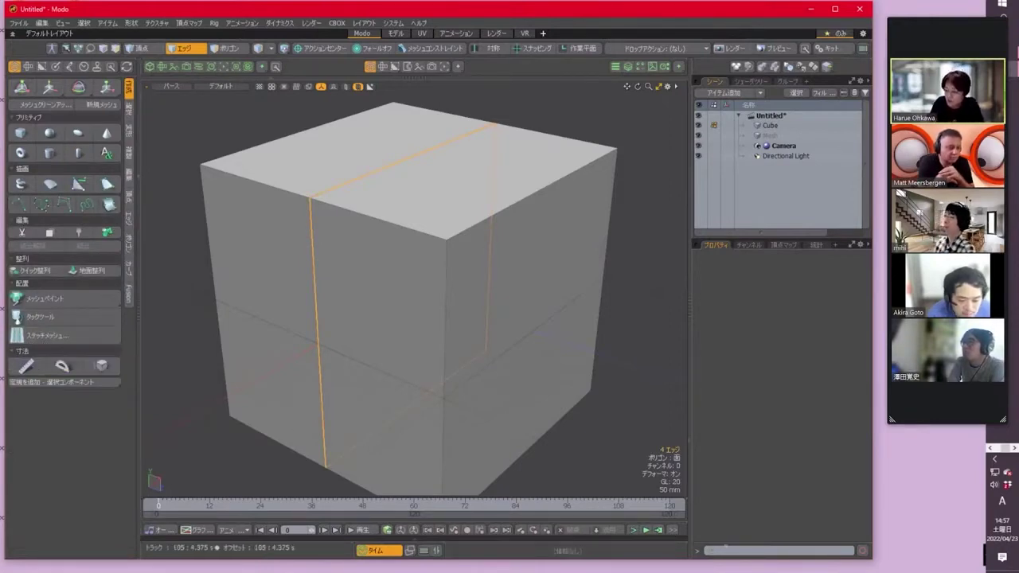
{"action": "key", "text": "c"}
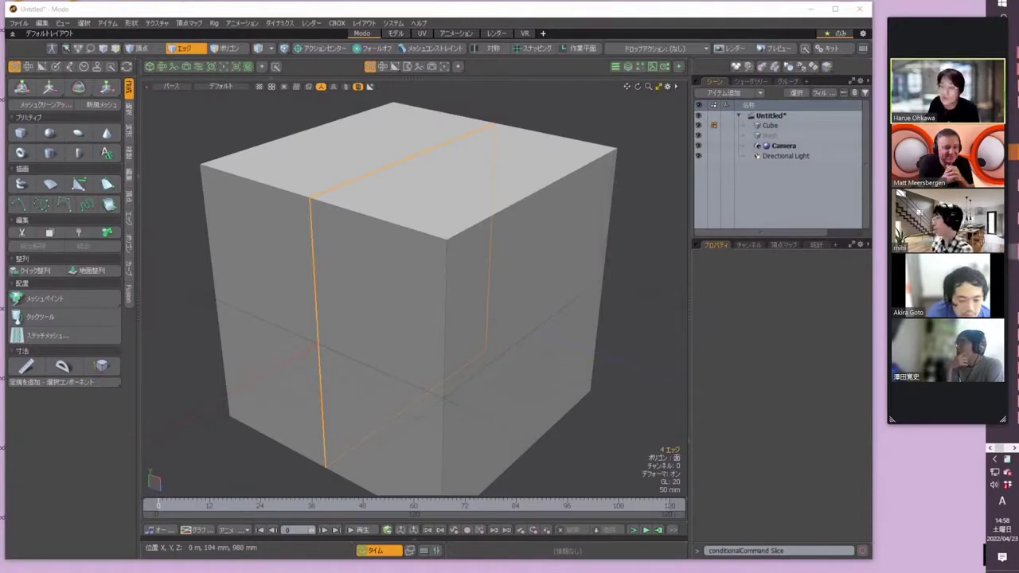
- Switch to ConditionalCommands.cfg in the Sakura editor, enlarge its text, and examine the MergeItems and Slice command definitions
{"action": "key", "text": "alt+Tab"}
{"action": "scroll", "coordinate": [344, 212], "scroll_direction": "up", "scroll_amount": 4, "text": "ctrl"}
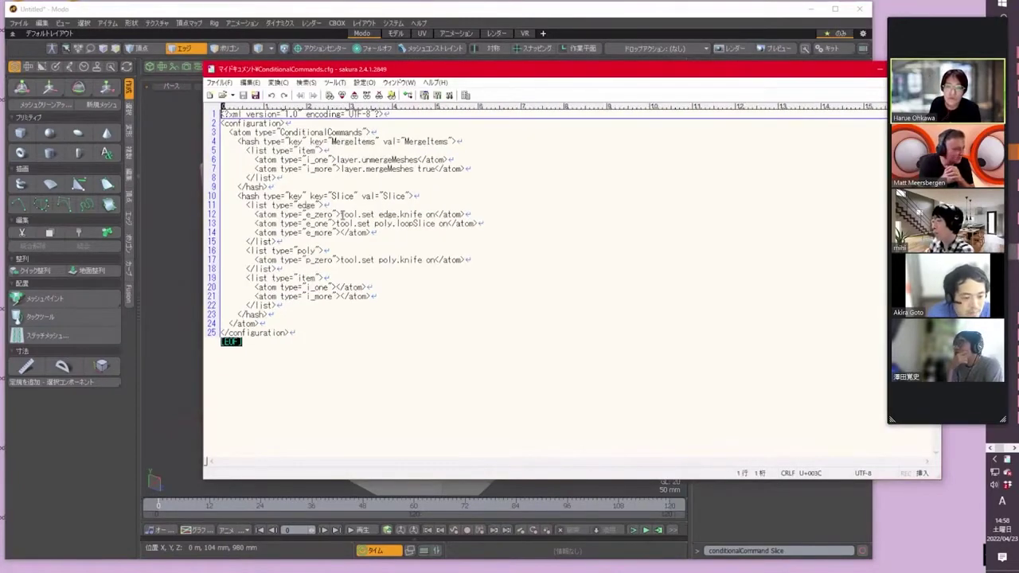
{"action": "scroll", "coordinate": [344, 212], "scroll_direction": "up", "scroll_amount": 1, "text": "ctrl"}
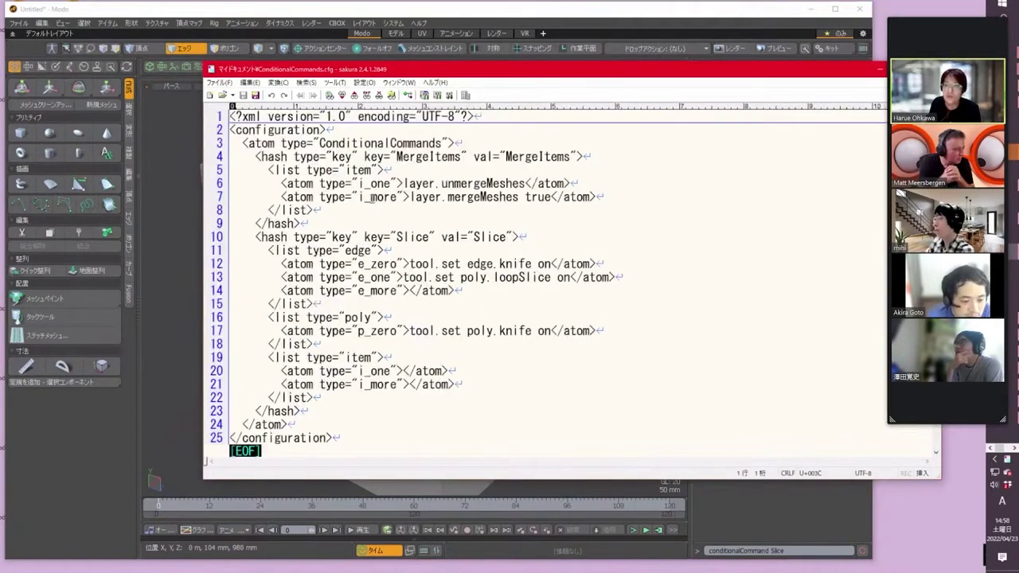
{"action": "left_click", "coordinate": [385, 170]}
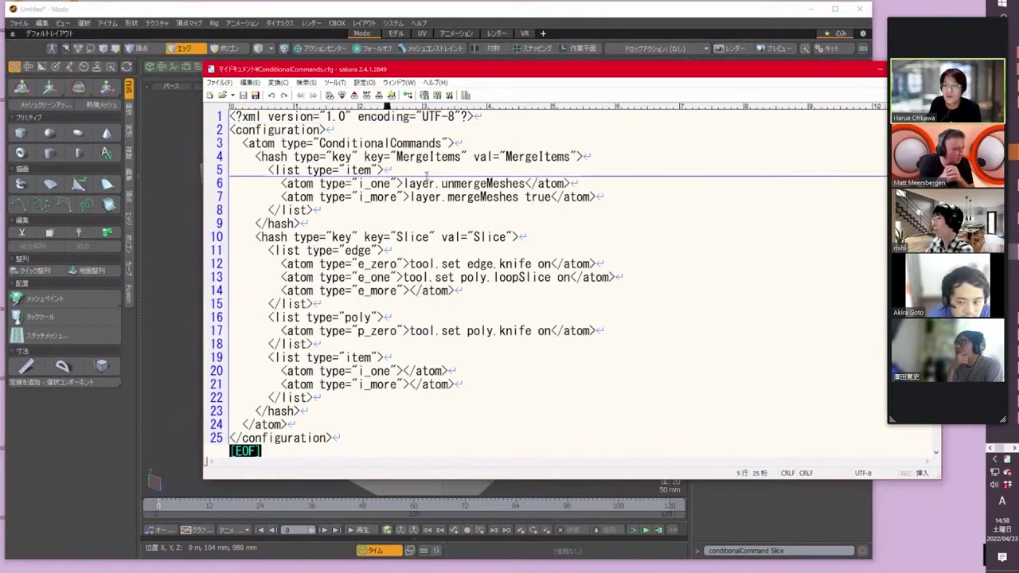
{"action": "double_click", "coordinate": [423, 156]}
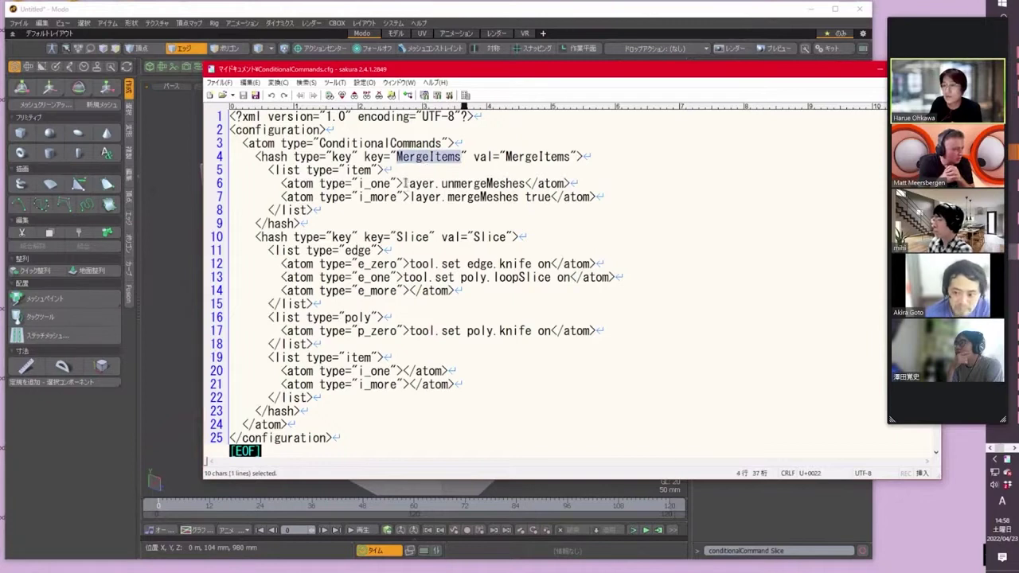
{"action": "left_click_drag", "start_coordinate": [403, 183], "coordinate": [526, 183]}
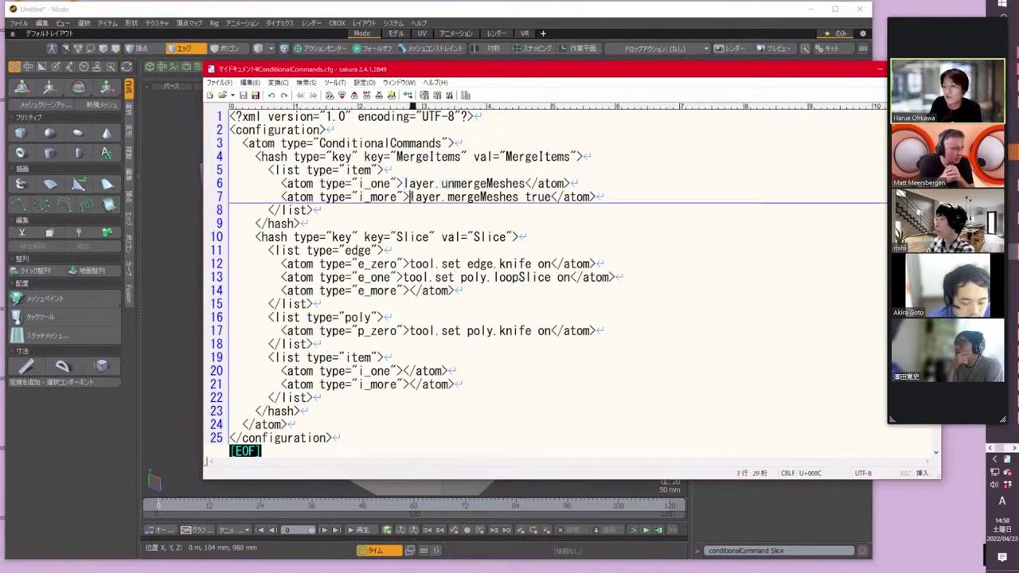
{"action": "left_click_drag", "start_coordinate": [411, 197], "coordinate": [553, 197]}
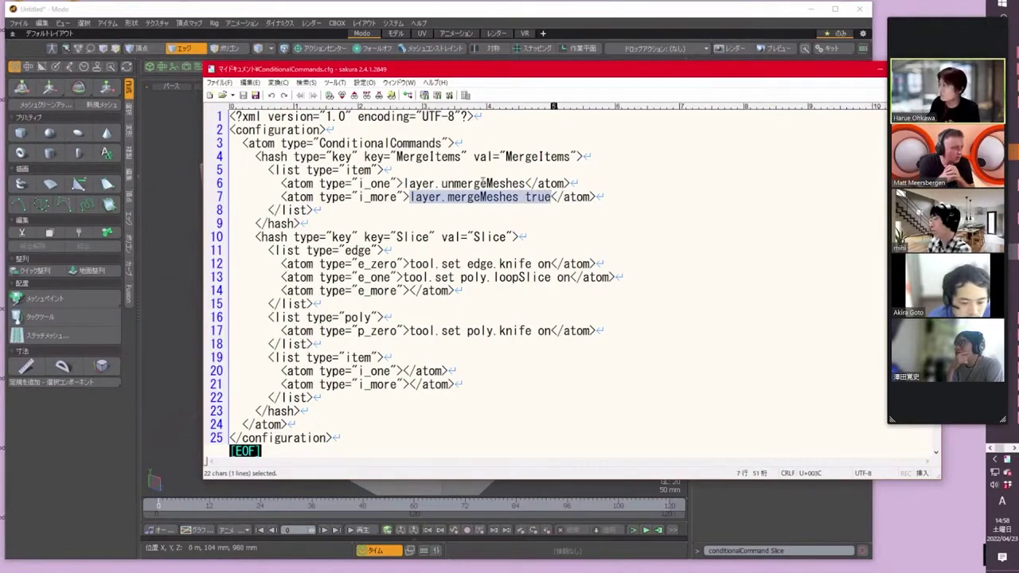
{"action": "left_click", "coordinate": [556, 317]}
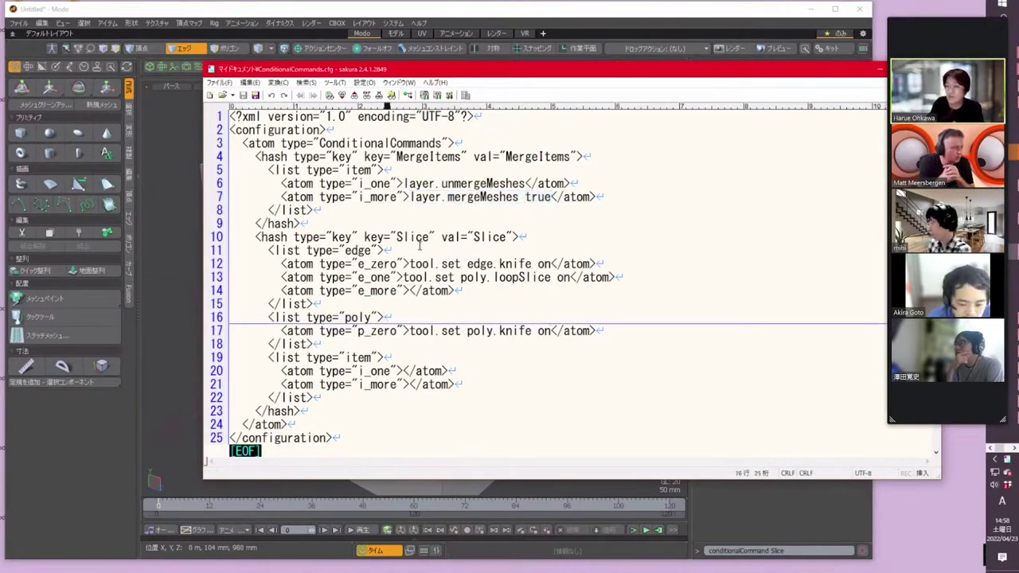
{"action": "left_click", "coordinate": [436, 237]}
{"action": "left_click_drag", "start_coordinate": [236, 237], "coordinate": [667, 371]}
{"action": "left_click", "coordinate": [670, 410]}
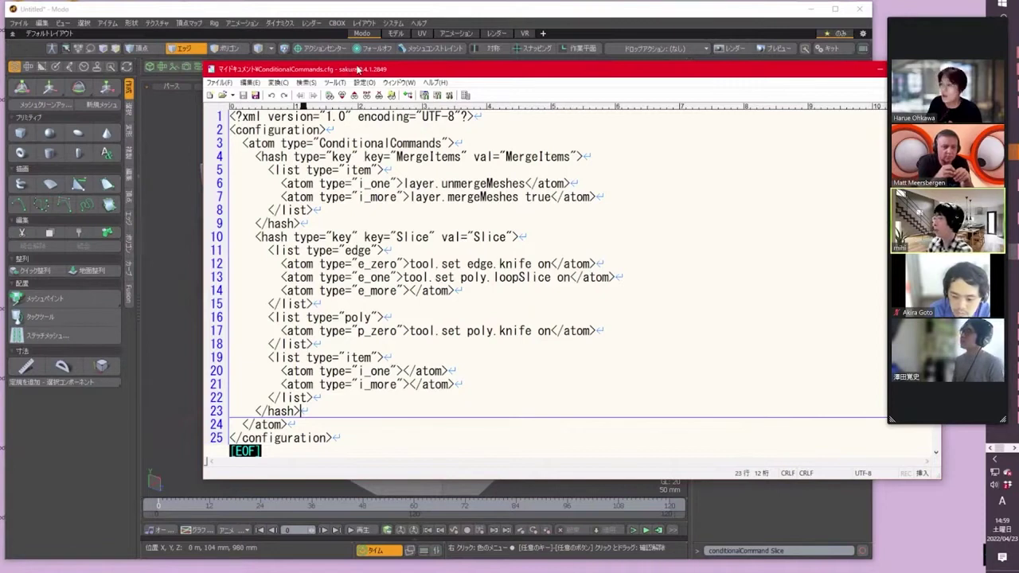
- Put the configuration file away, return to Modo and reopen the conditional command dialog with ?conditionalCommand
{"action": "key", "text": "super+Down"}
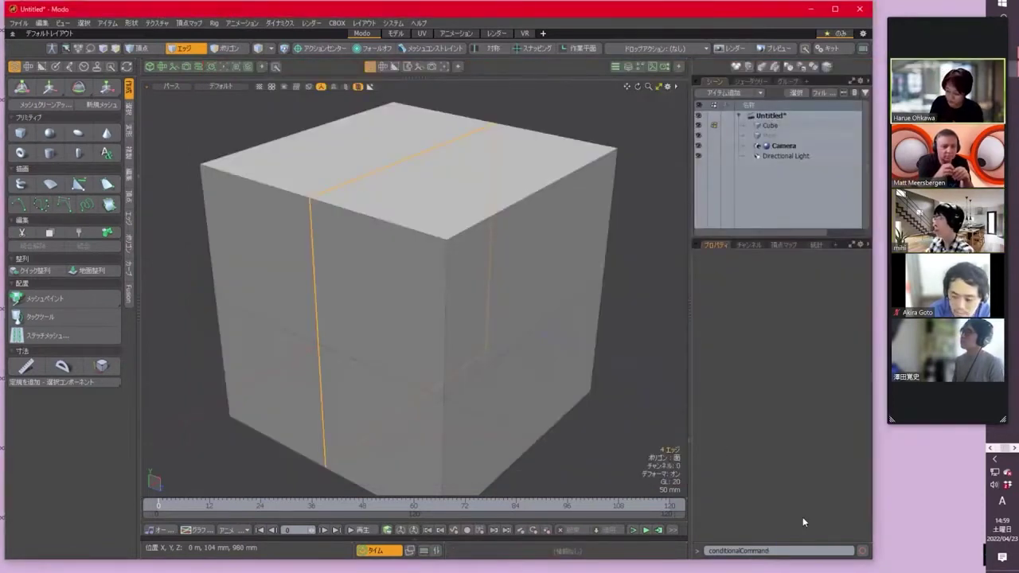
{"action": "type", "text": "?"}
{"action": "key", "text": "Return"}
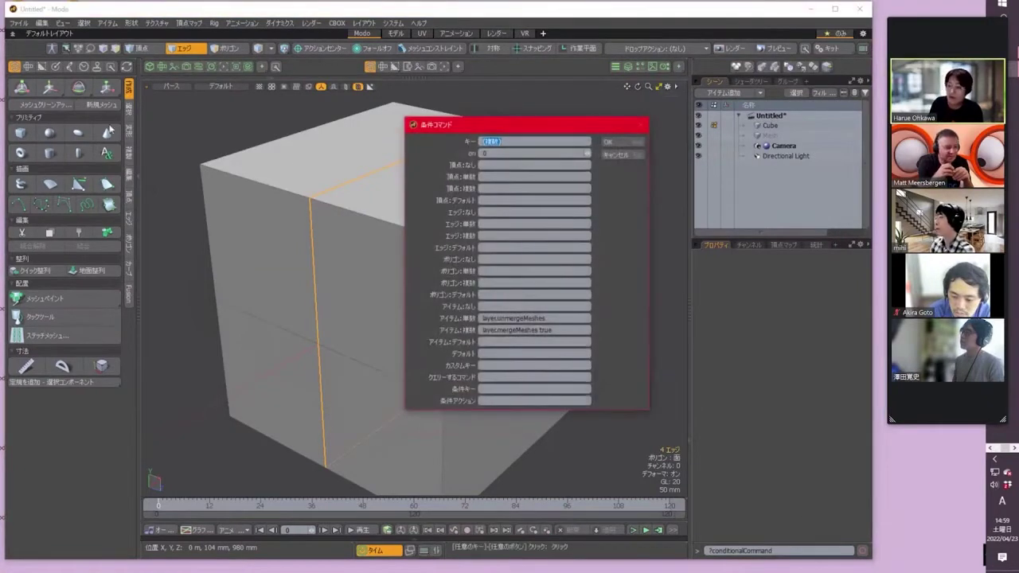
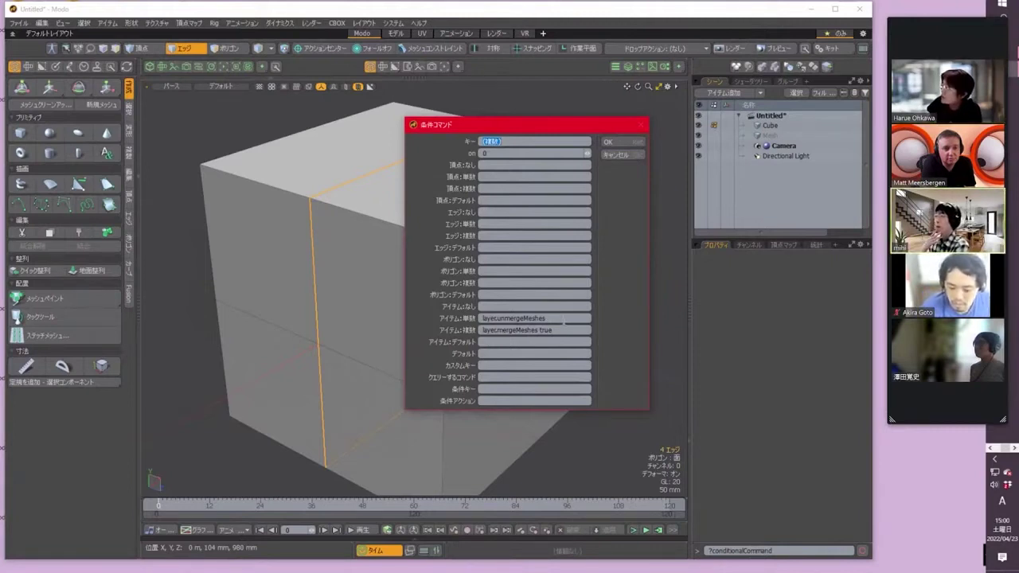
- Highlight the layer.unmergeMeshes entry for a single selected item and dismiss the conditional command dialog
{"action": "left_click", "coordinate": [565, 318]}
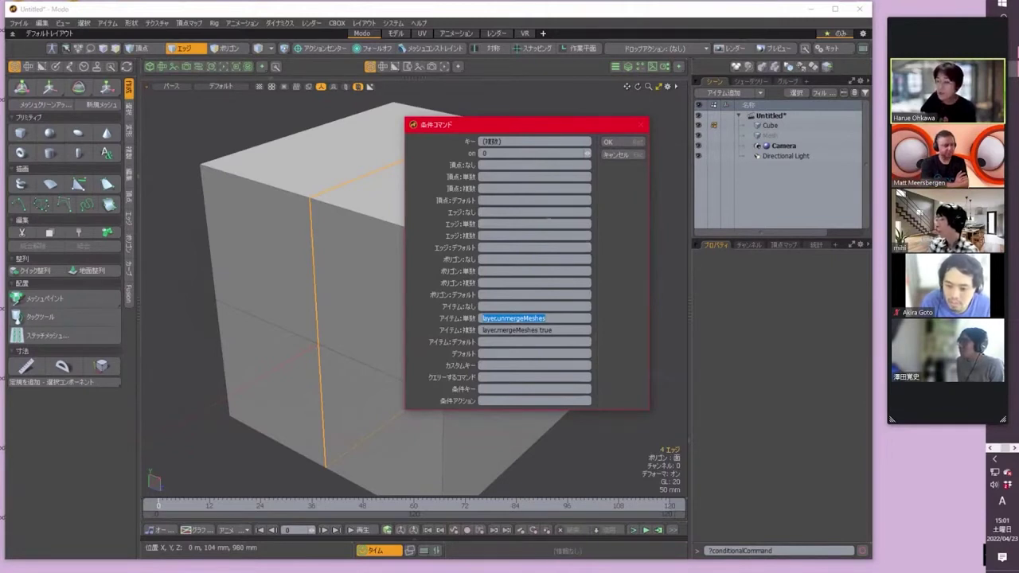
{"action": "left_click", "coordinate": [630, 156]}
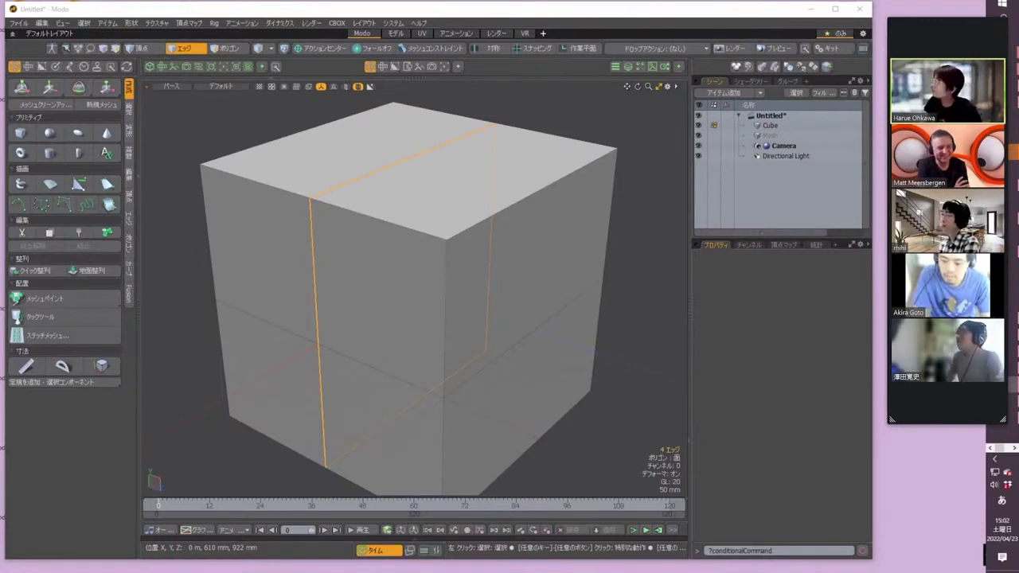
{"action": "key", "text": "Zenkaku_Hankaku"}
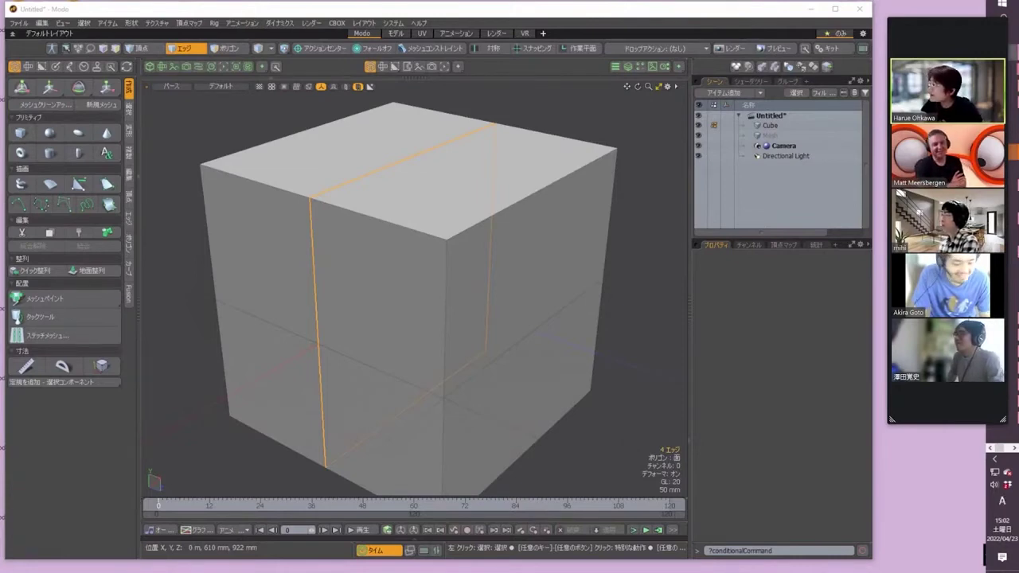
- Bring up the MODO16.0.CFG folder window, close it and return to Modo
{"action": "left_click", "coordinate": [947, 486]}
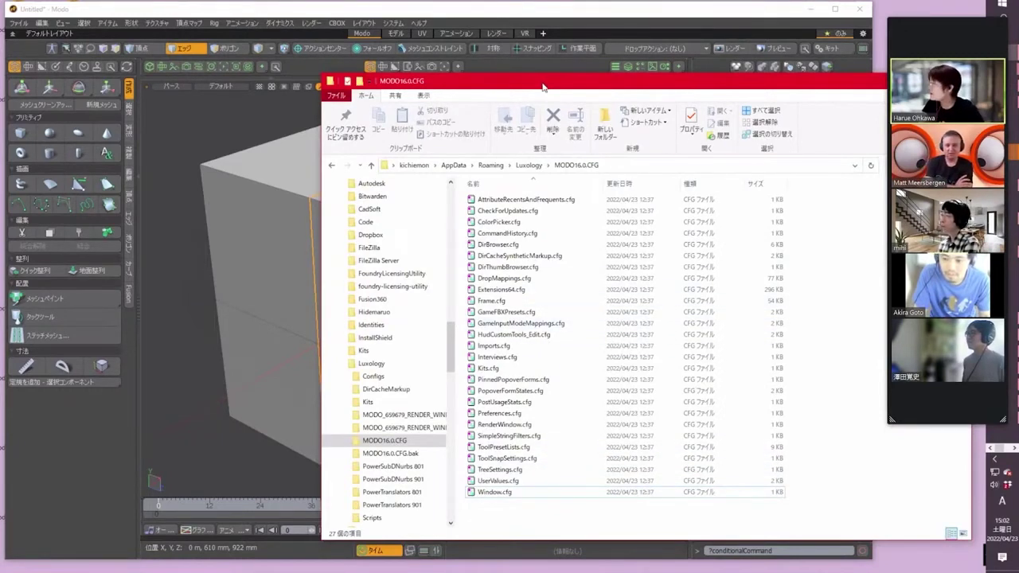
{"action": "left_click_drag", "start_coordinate": [544, 86], "coordinate": [0, 87]}
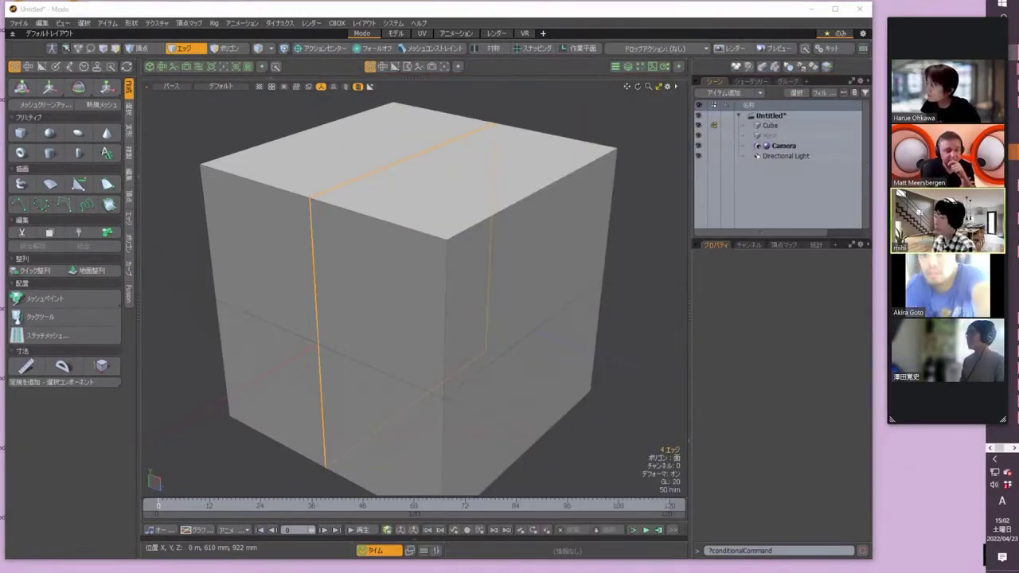
{"action": "key", "text": "alt+Tab"}
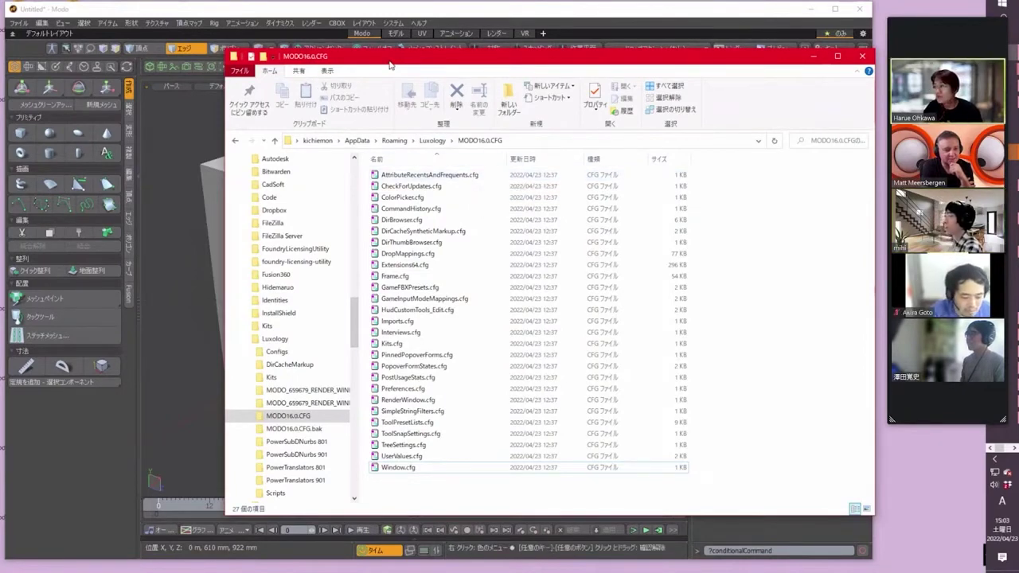
{"action": "key", "text": "alt+F4"}
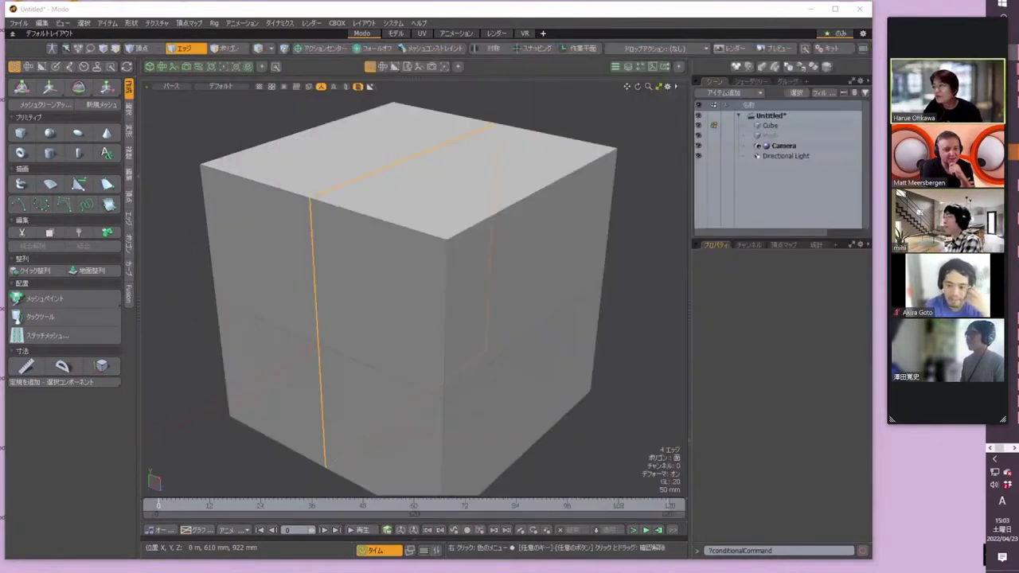
{"action": "left_click", "coordinate": [477, 16]}
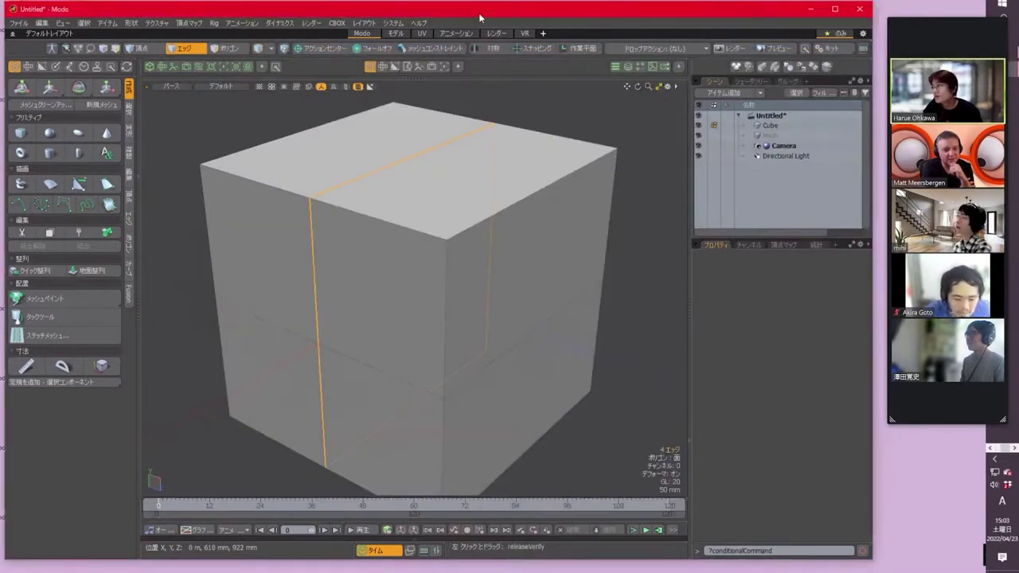
- Open the preferences and show the UI settings under the defaults category (デフォルト)
{"action": "left_click", "coordinate": [393, 23]}
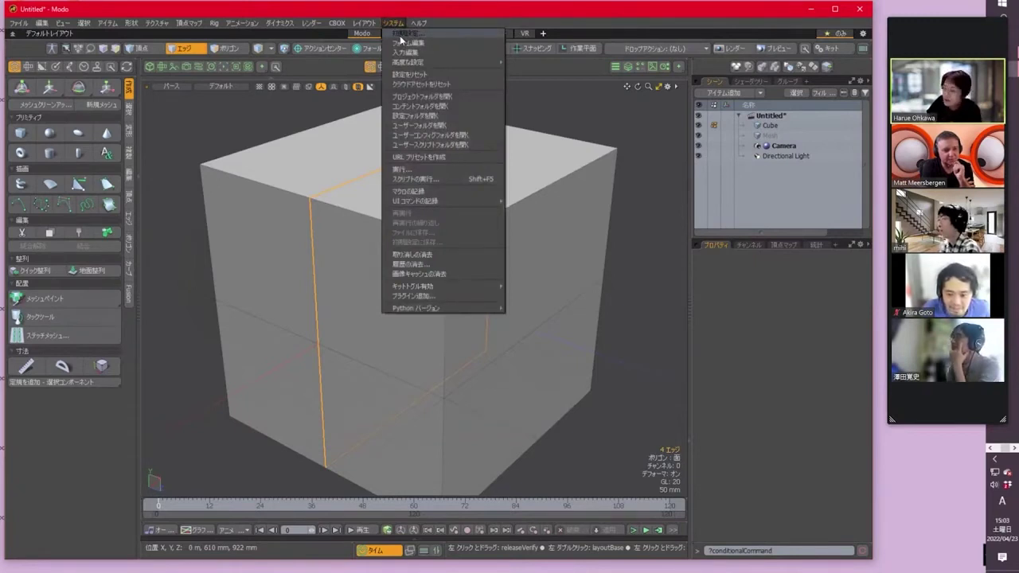
{"action": "left_click", "coordinate": [401, 36]}
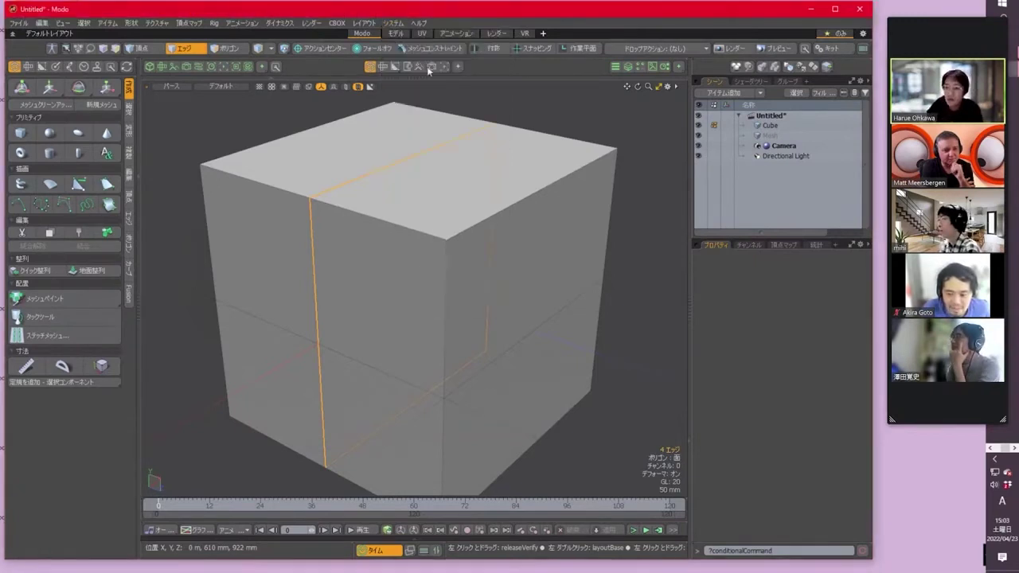
{"action": "left_click", "coordinate": [394, 25]}
{"action": "left_click", "coordinate": [396, 34]}
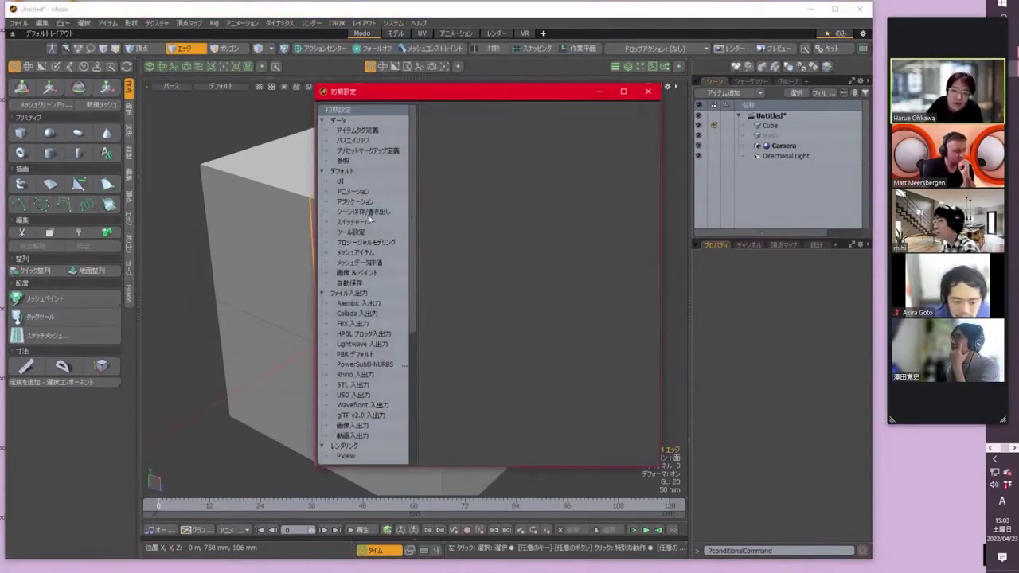
{"action": "left_click", "coordinate": [342, 182]}
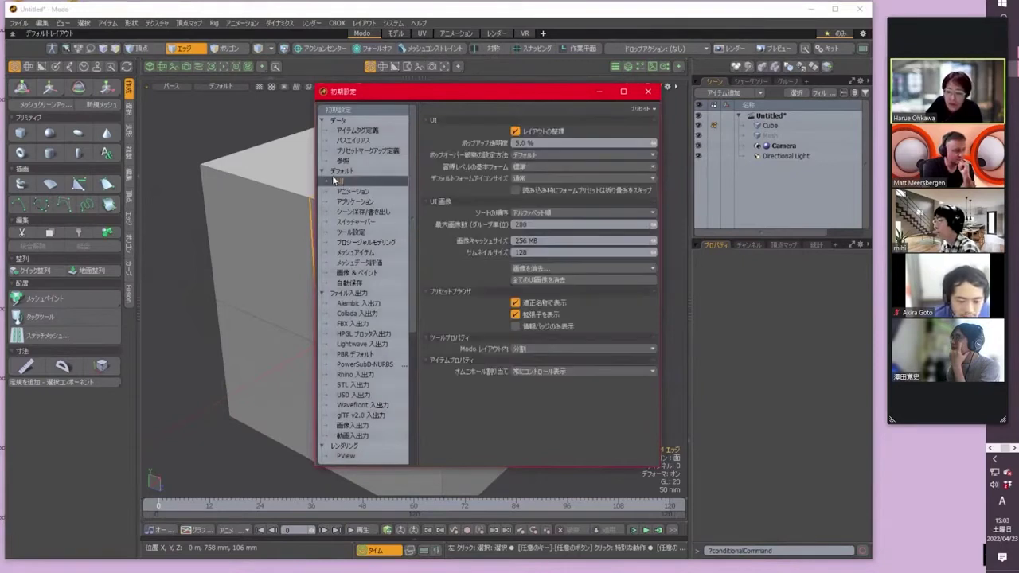
- Set the tool properties display in the Modo layout to インライン and activate the Cube tool to show its properties inline
{"action": "left_click", "coordinate": [532, 349]}
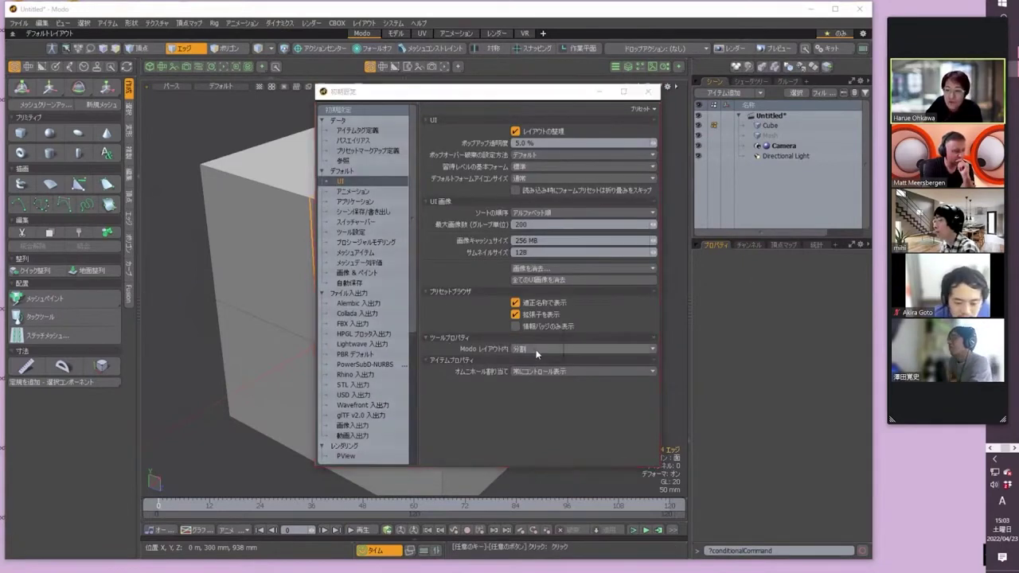
{"action": "left_click", "coordinate": [548, 345]}
{"action": "left_click", "coordinate": [548, 344]}
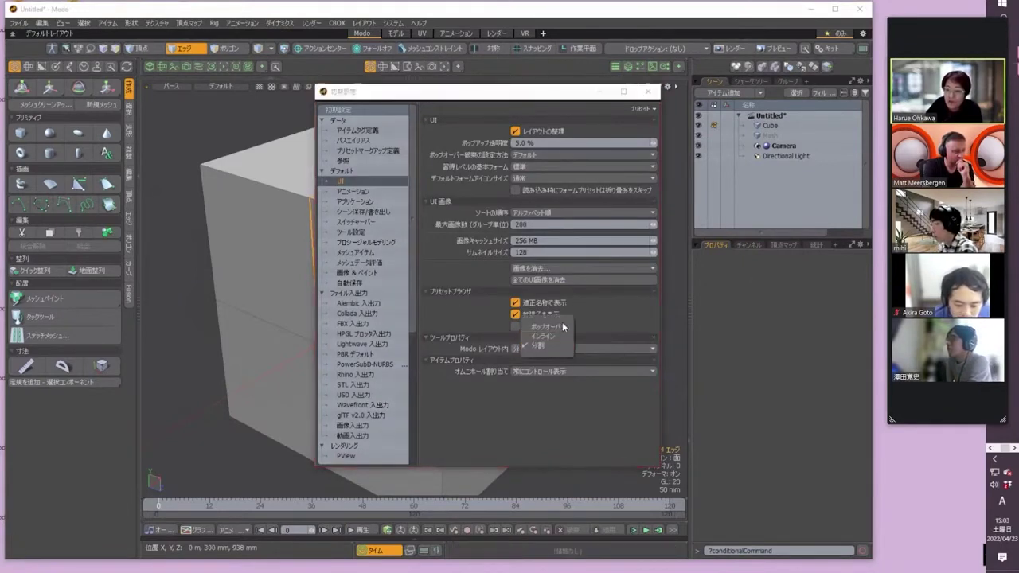
{"action": "left_click", "coordinate": [556, 330]}
{"action": "left_click", "coordinate": [547, 353]}
{"action": "left_click", "coordinate": [553, 358]}
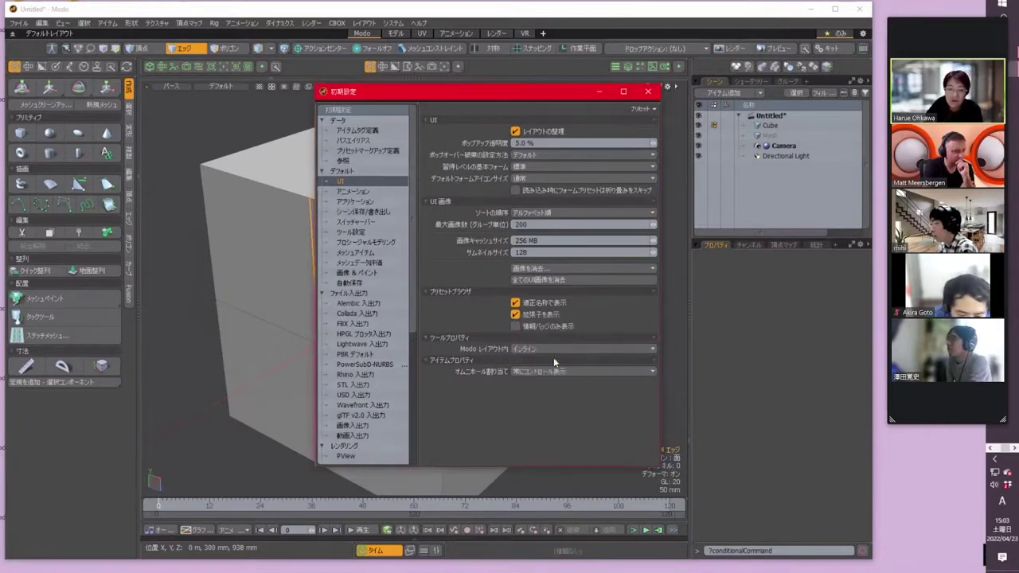
{"action": "left_click", "coordinate": [22, 136]}
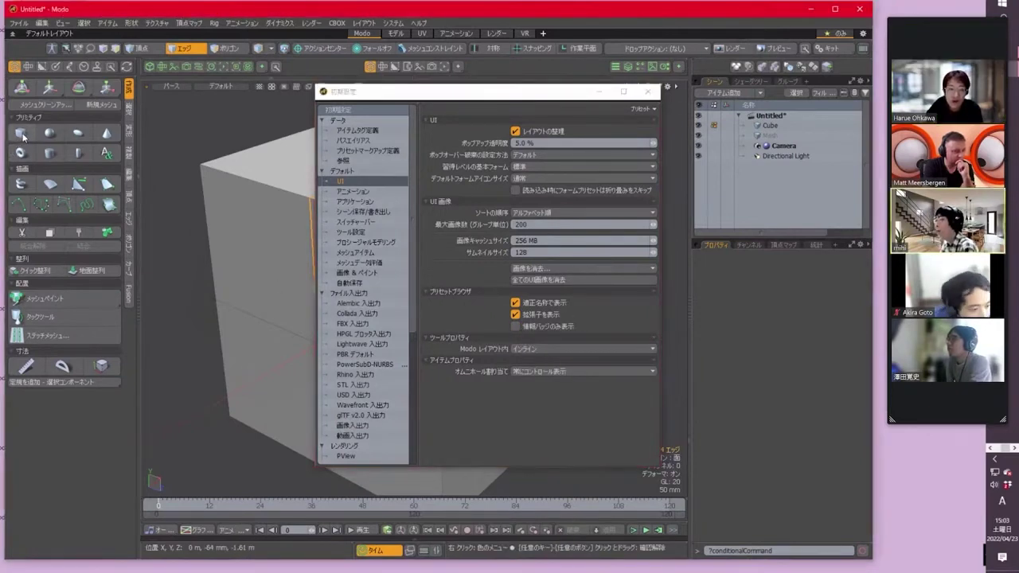
{"action": "left_click", "coordinate": [22, 134]}
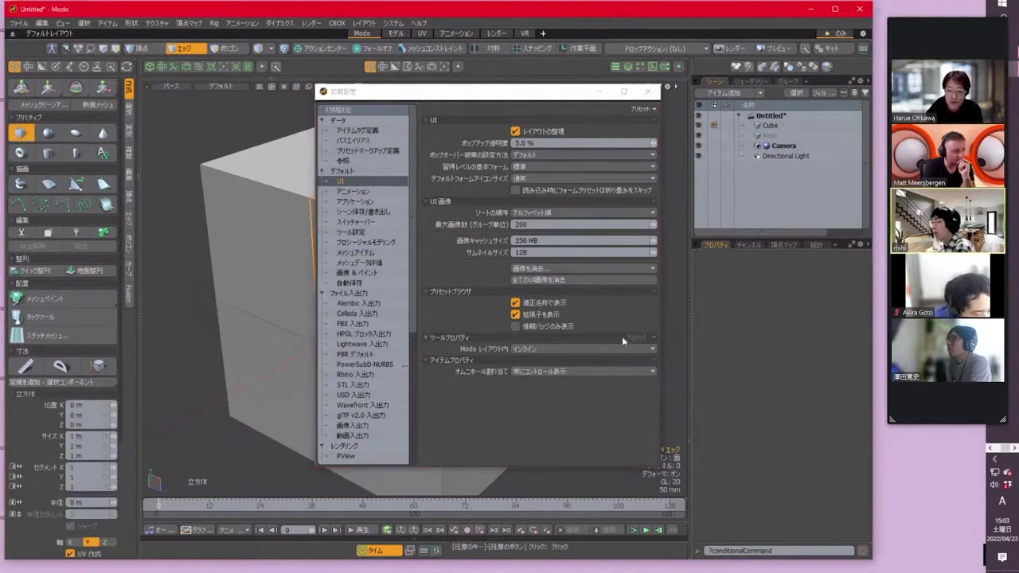
- Set the tool properties display to ポップオーバー, show the Cube tool's properties in the floating window and close it
{"action": "left_click", "coordinate": [563, 339]}
{"action": "left_click", "coordinate": [553, 339]}
{"action": "left_click", "coordinate": [553, 348]}
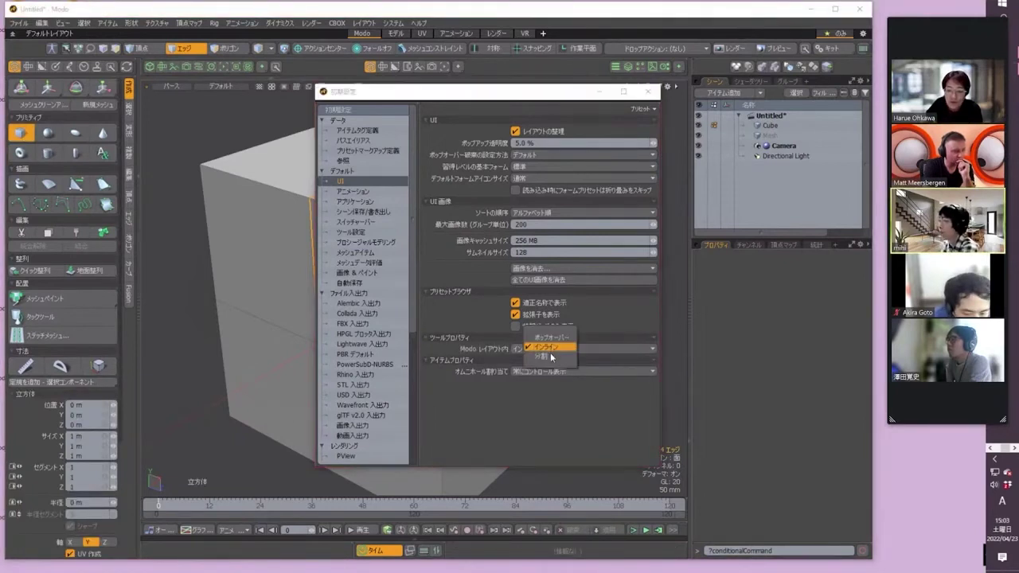
{"action": "left_click", "coordinate": [550, 351]}
{"action": "left_click", "coordinate": [551, 349]}
{"action": "left_click", "coordinate": [557, 329]}
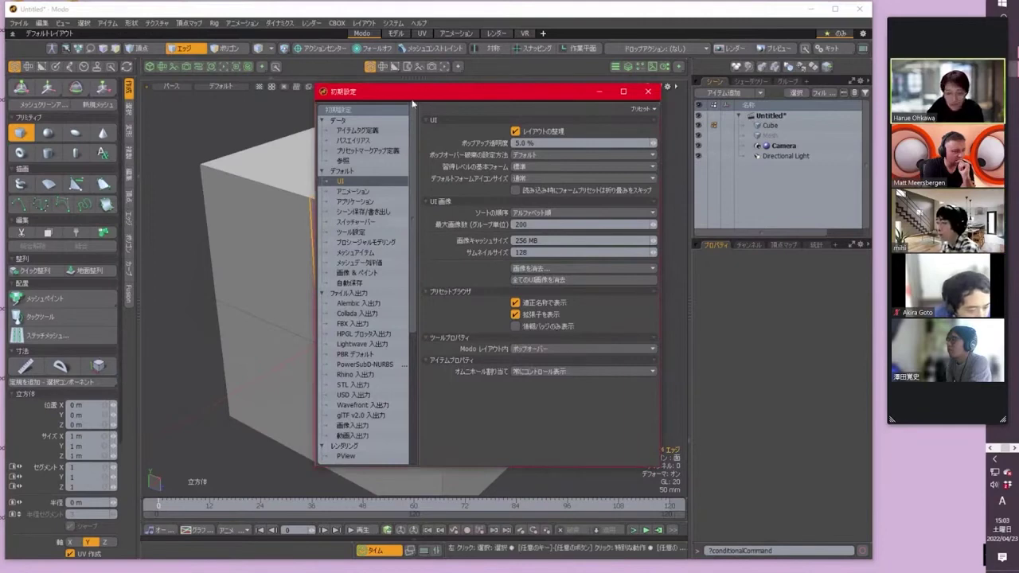
{"action": "left_click_drag", "start_coordinate": [313, 76], "coordinate": [230, 87]}
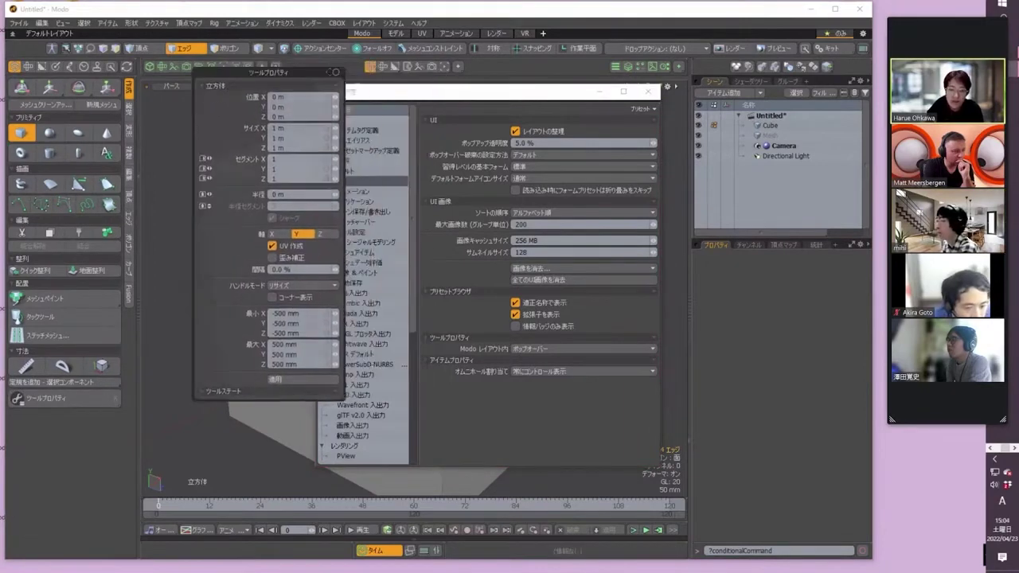
{"action": "left_click", "coordinate": [337, 72]}
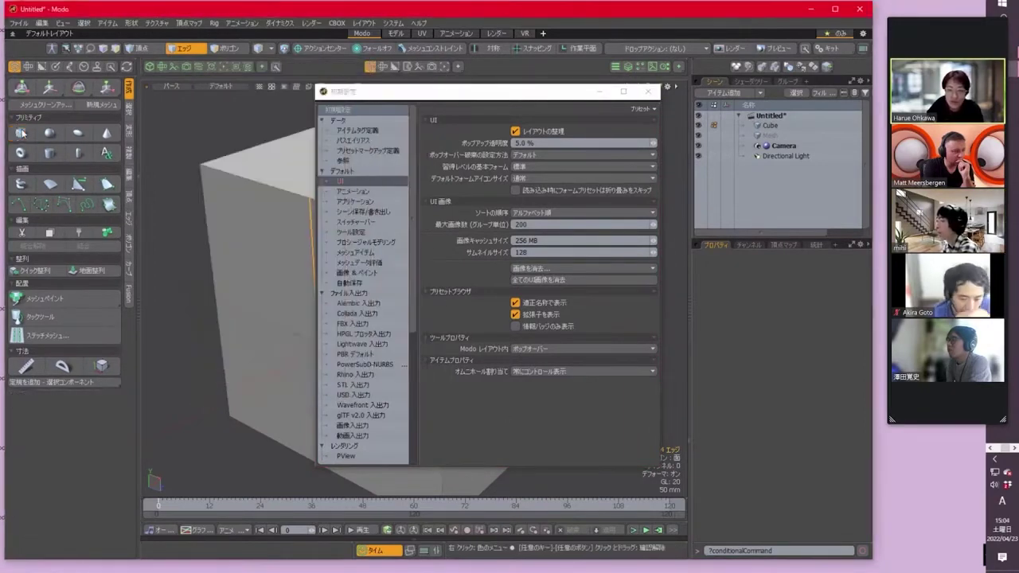
- Switch the tool properties display to インライン and then to 分割, and close the preferences
{"action": "left_click", "coordinate": [541, 348]}
{"action": "left_click", "coordinate": [540, 355]}
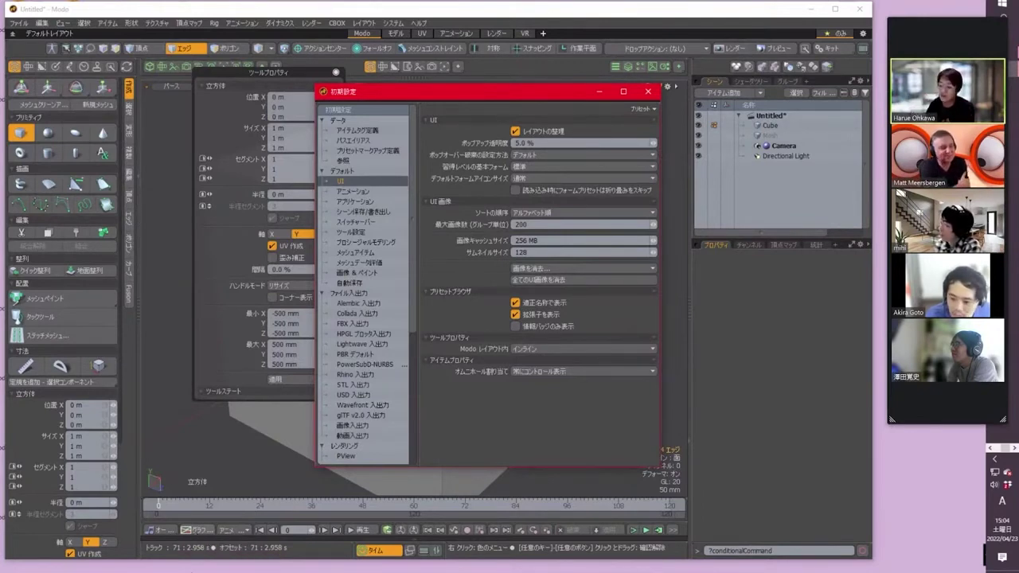
{"action": "left_click", "coordinate": [575, 350]}
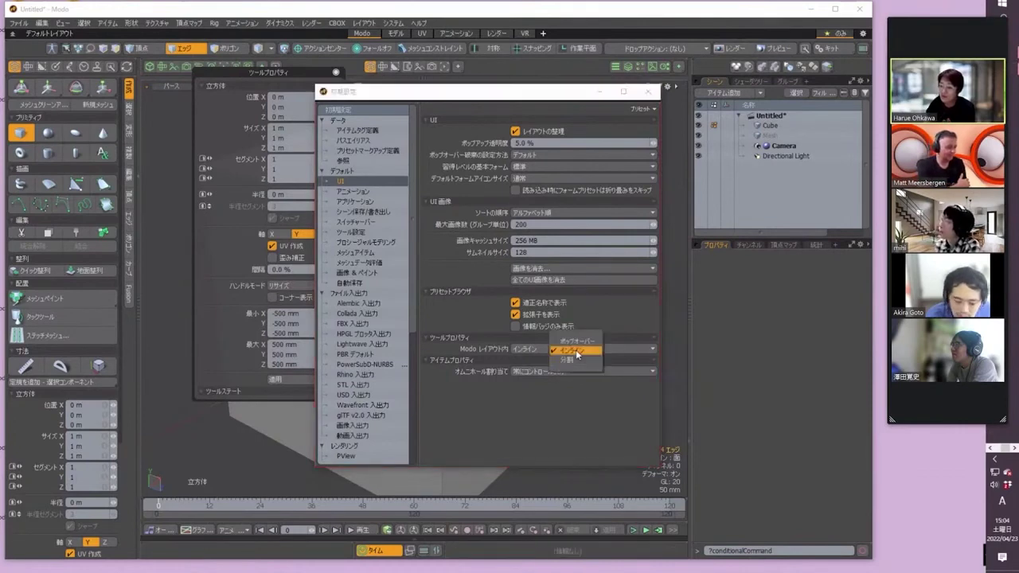
{"action": "left_click", "coordinate": [579, 358]}
{"action": "left_click", "coordinate": [581, 350]}
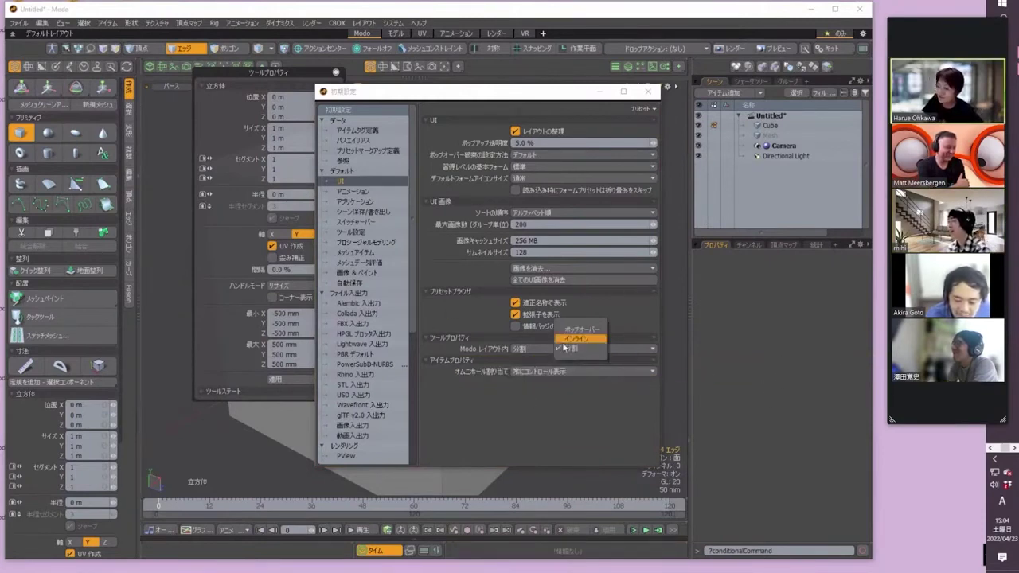
{"action": "left_click", "coordinate": [638, 364]}
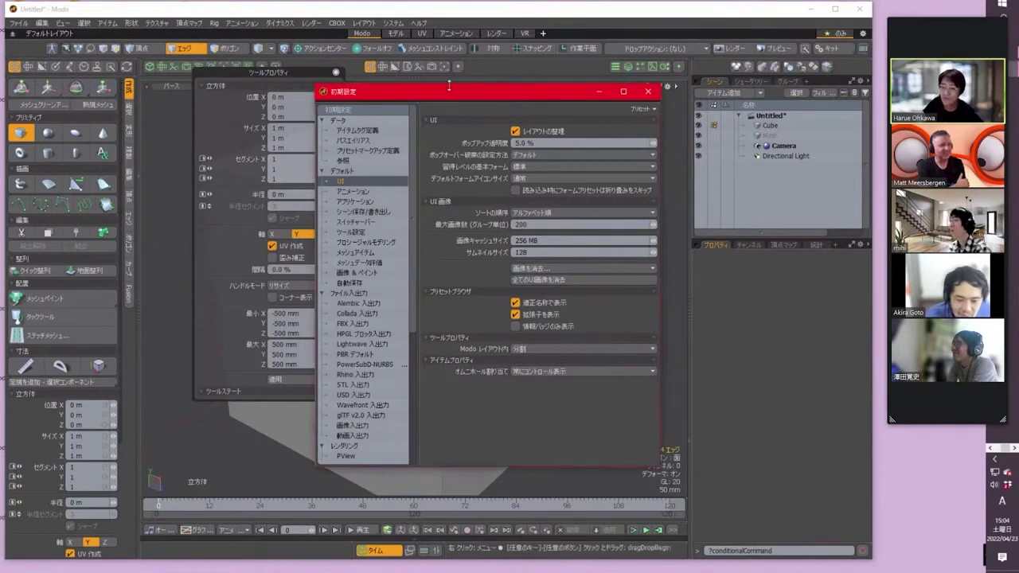
{"action": "left_click", "coordinate": [649, 93]}
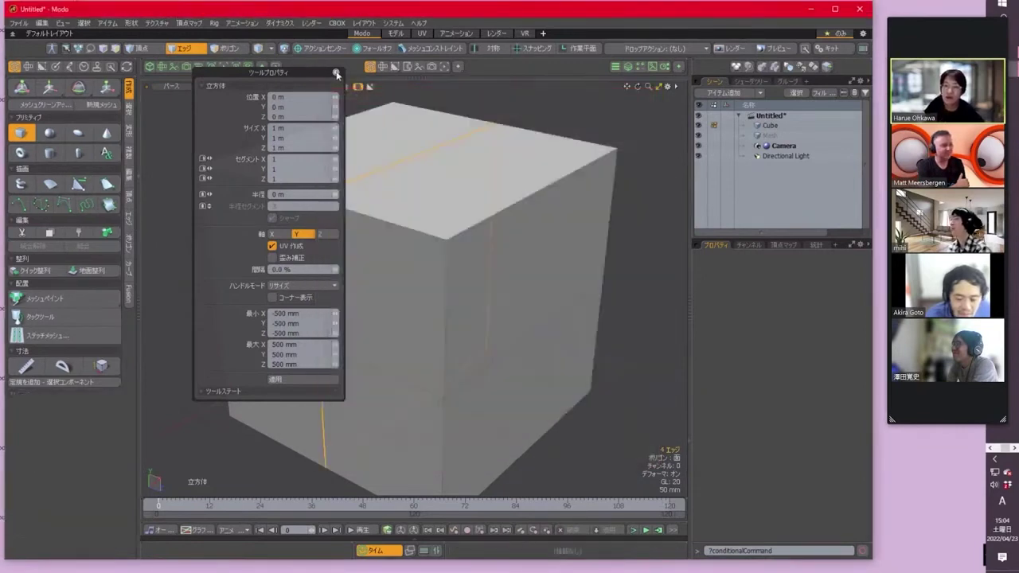
- Close the floating tool properties window, leave the Cube tool and clear the edge selection on the cube
{"action": "left_click", "coordinate": [335, 72]}
{"action": "left_click", "coordinate": [23, 137]}
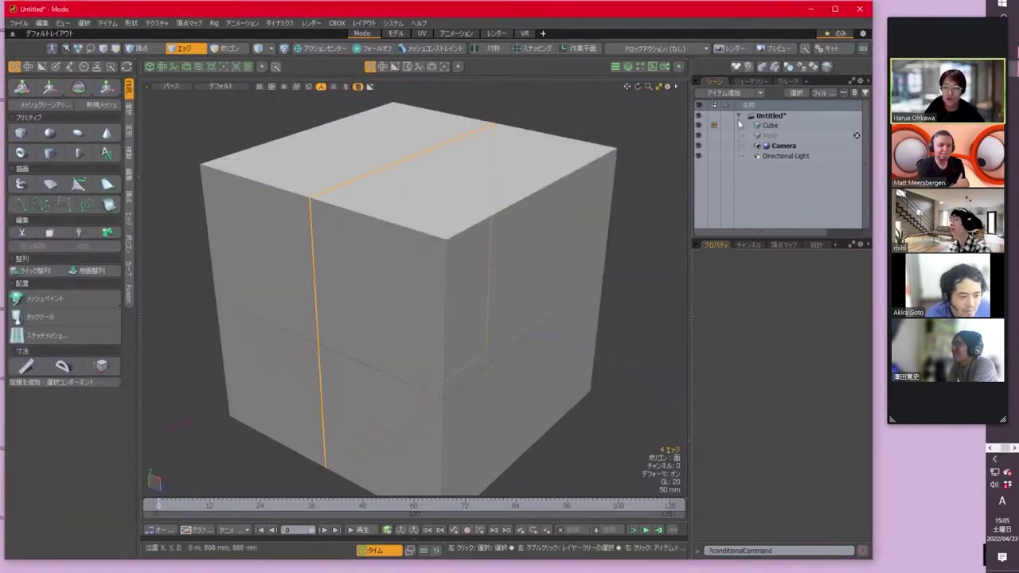
{"action": "left_click", "coordinate": [603, 104]}
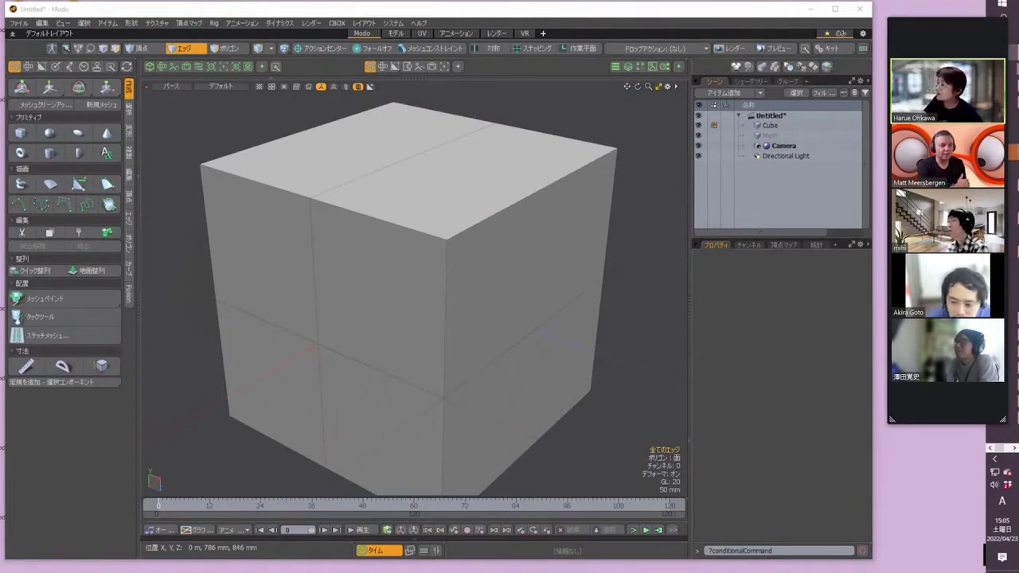
- Close all scenes to start from an empty one and add a unit cube
{"action": "left_click", "coordinate": [619, 6]}
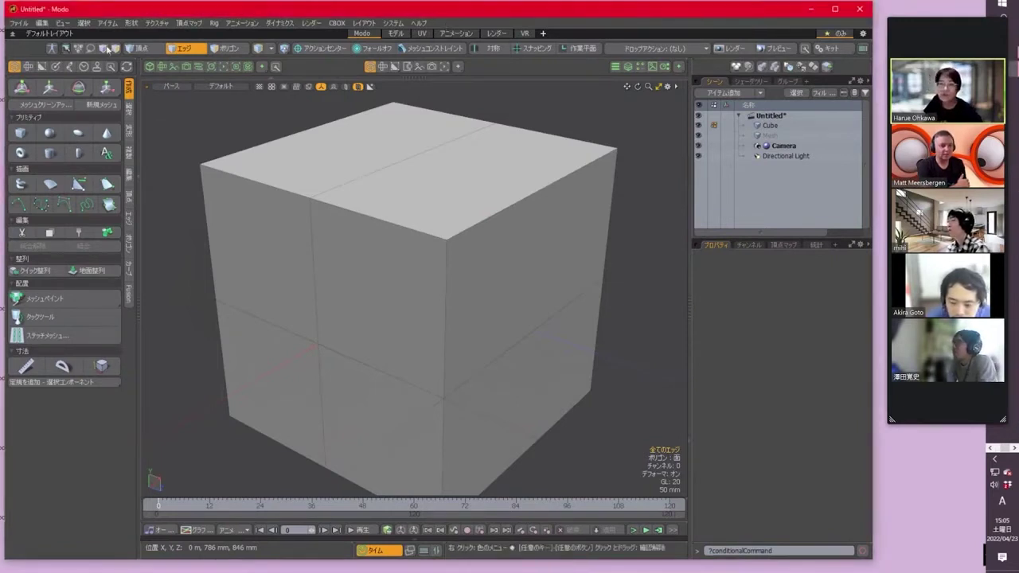
{"action": "left_click", "coordinate": [23, 25]}
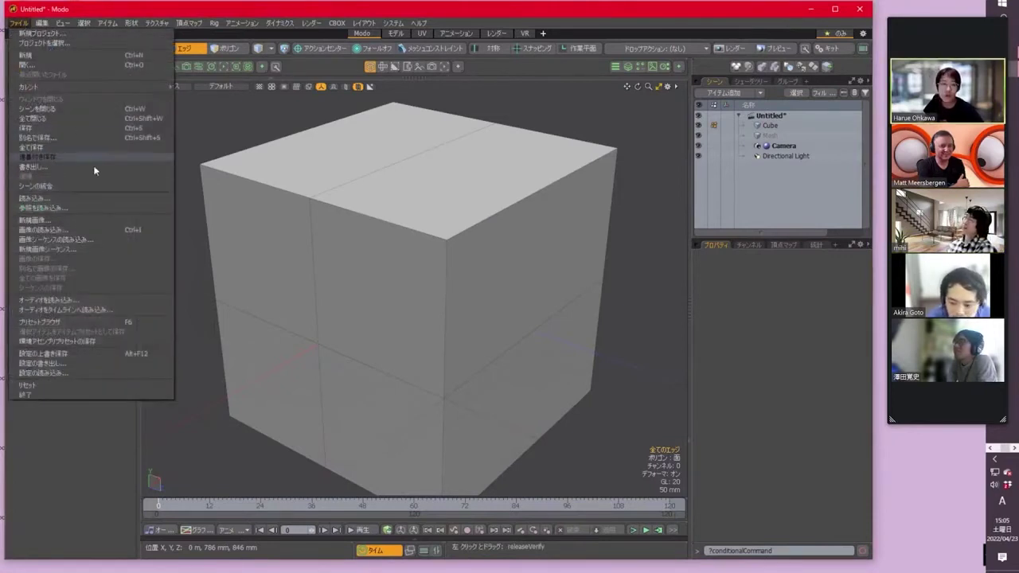
{"action": "left_click", "coordinate": [87, 116]}
{"action": "left_click", "coordinate": [581, 277]}
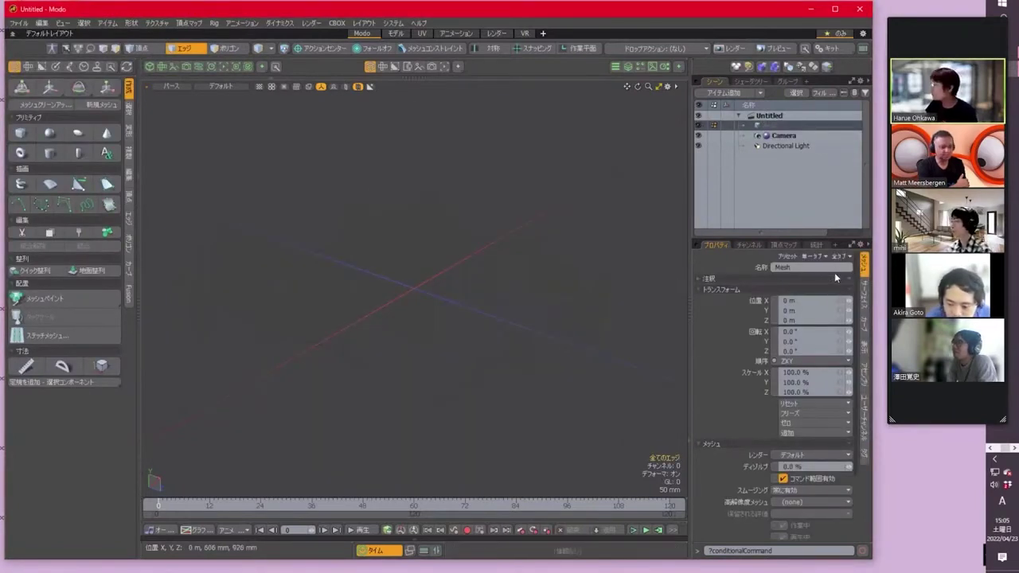
{"action": "left_click", "coordinate": [24, 136]}
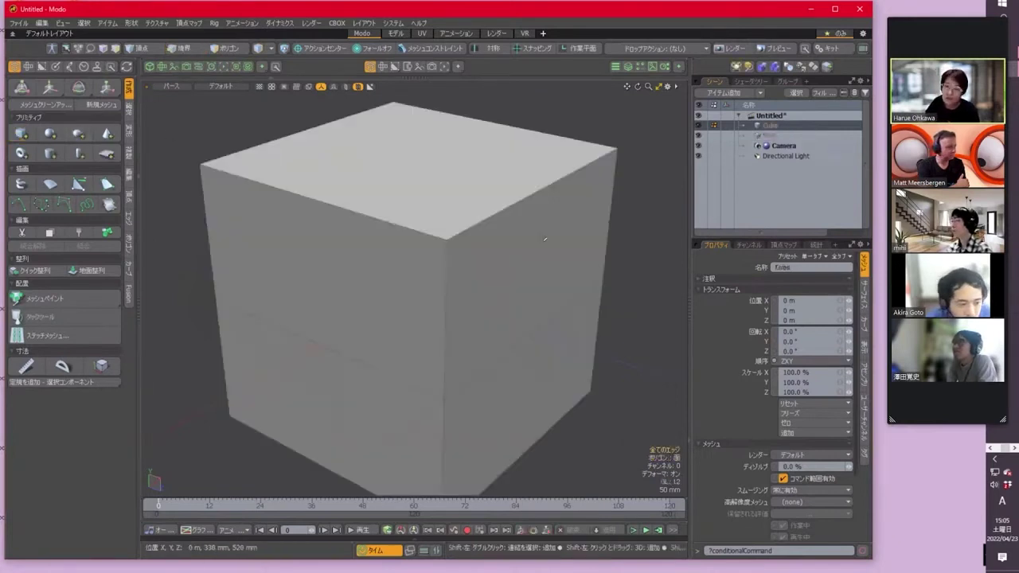
- Switch to polygon selection mode and select the cube's top polygon
{"action": "key", "text": "2"}
{"action": "scroll", "coordinate": [546, 219], "scroll_direction": "down", "scroll_amount": 2}
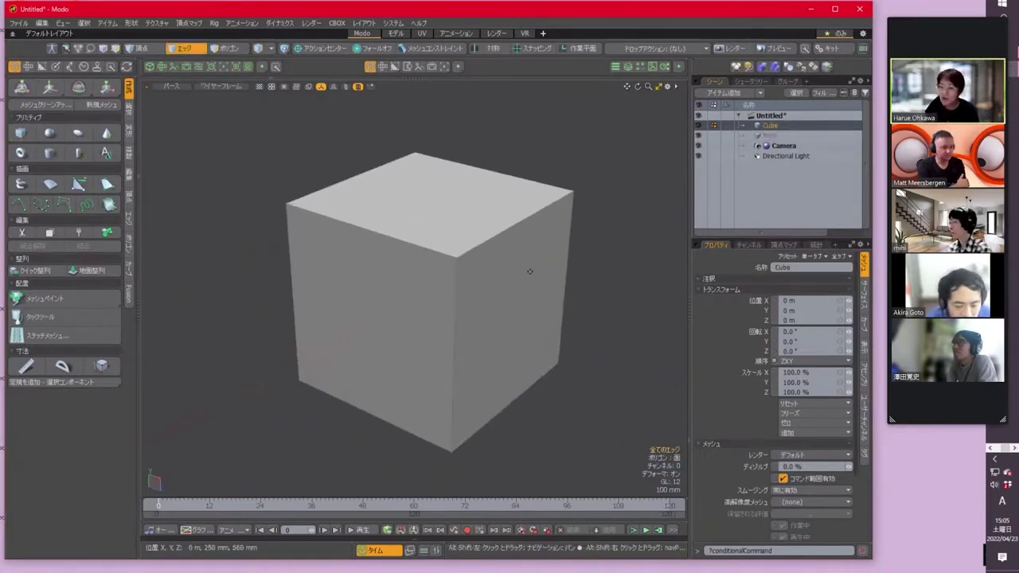
{"action": "left_click_drag", "start_coordinate": [527, 271], "coordinate": [504, 338], "text": "alt"}
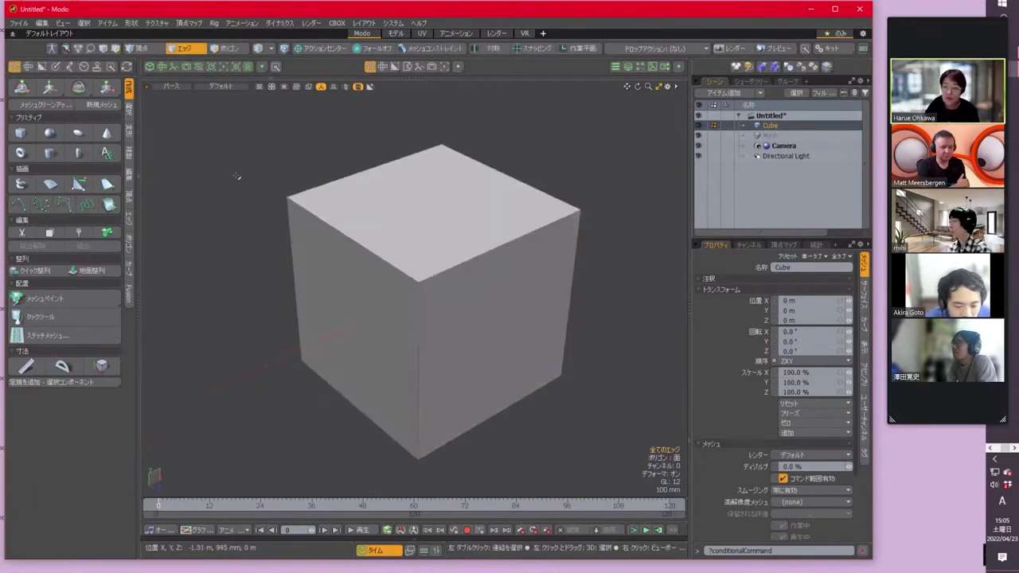
{"action": "key", "text": "3"}
{"action": "left_click", "coordinate": [453, 229]}
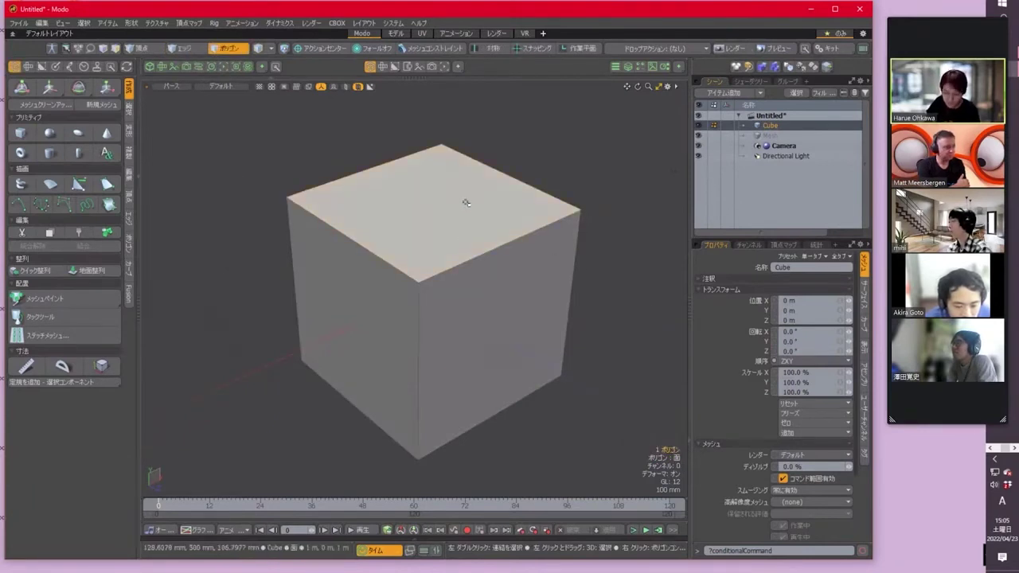
- Bevel the cube's top polygon with a 500 mm shift and shape the bevel with a concave profile preset
{"action": "key", "text": "b"}
{"action": "left_click_drag", "start_coordinate": [436, 184], "coordinate": [434, 178]}
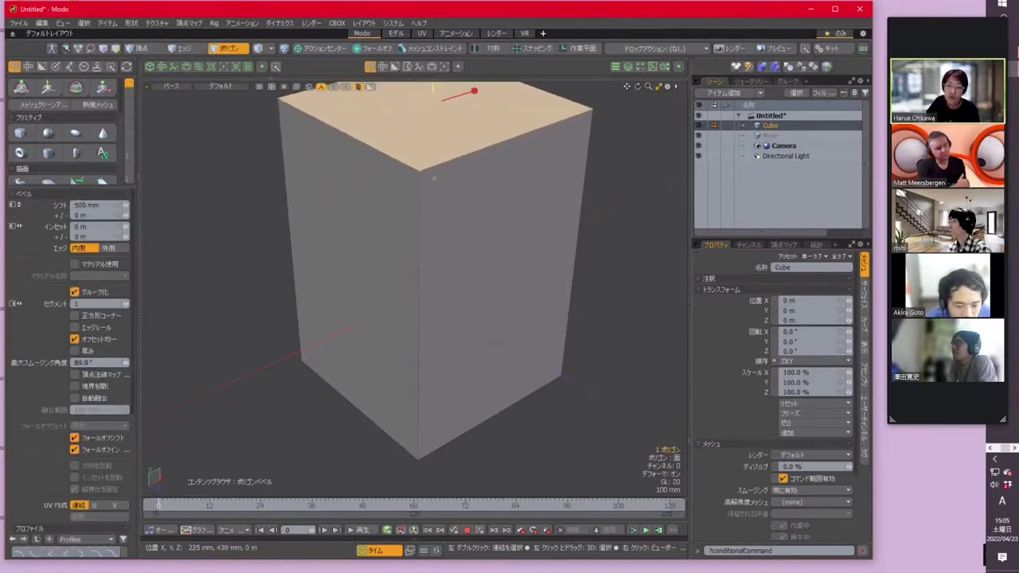
{"action": "scroll", "coordinate": [42, 378], "scroll_direction": "down", "scroll_amount": 5}
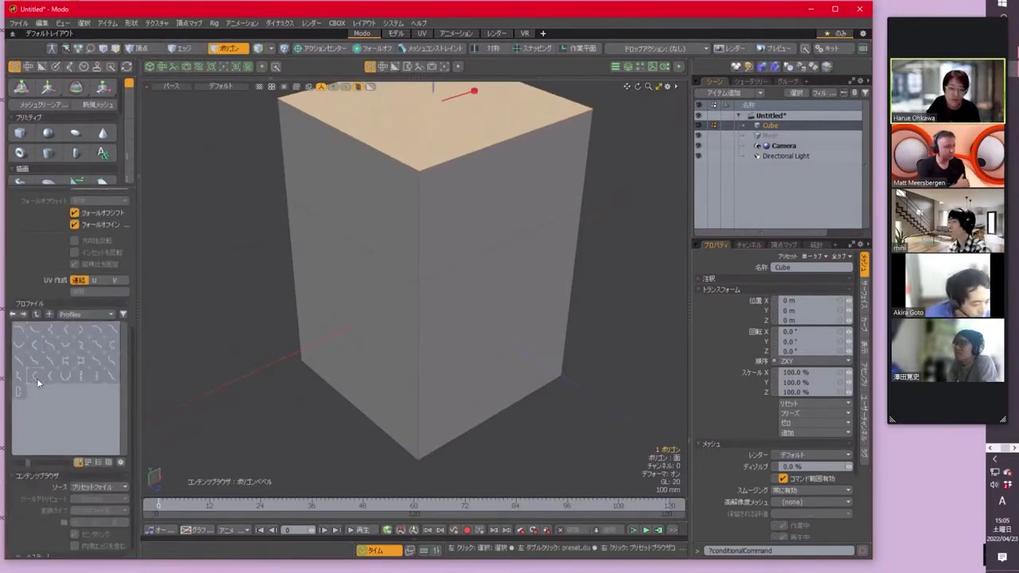
{"action": "left_click", "coordinate": [35, 378]}
{"action": "left_click_drag", "start_coordinate": [532, 347], "coordinate": [502, 449], "text": "alt+shift"}
{"action": "key", "text": "Escape"}
{"action": "key", "text": "Escape"}
- Undo the profile bevel on the cube's top polygon
{"action": "key", "text": "ctrl+z"}
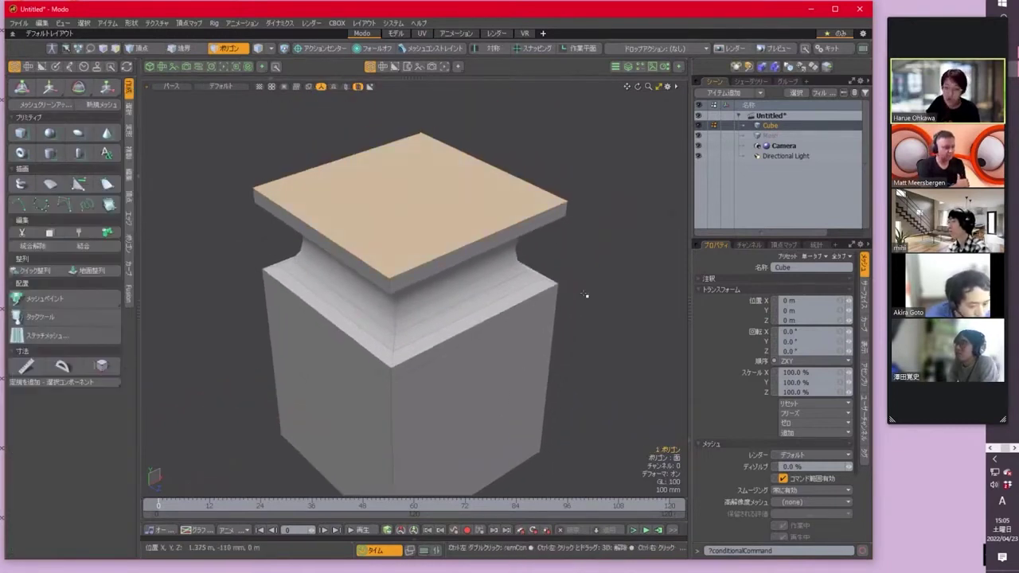
{"action": "key", "text": "ctrl+z"}
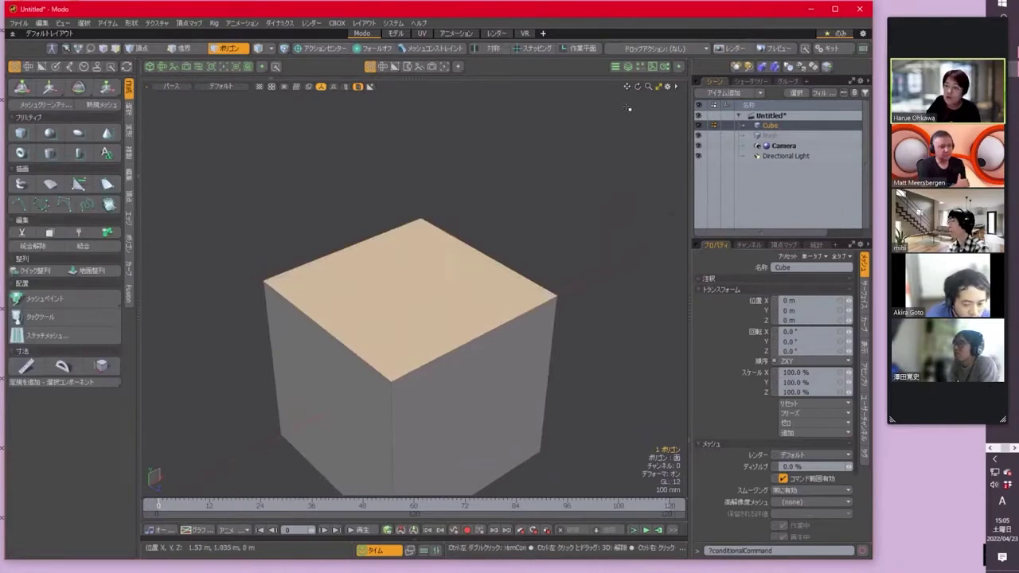
{"action": "key", "text": "ctrl+z"}
- Add a Polygon Bevel mesh operation to the cube's top polygon and raise it with a shift of 680 mm
{"action": "left_click", "coordinate": [422, 323]}
{"action": "left_click", "coordinate": [628, 66]}
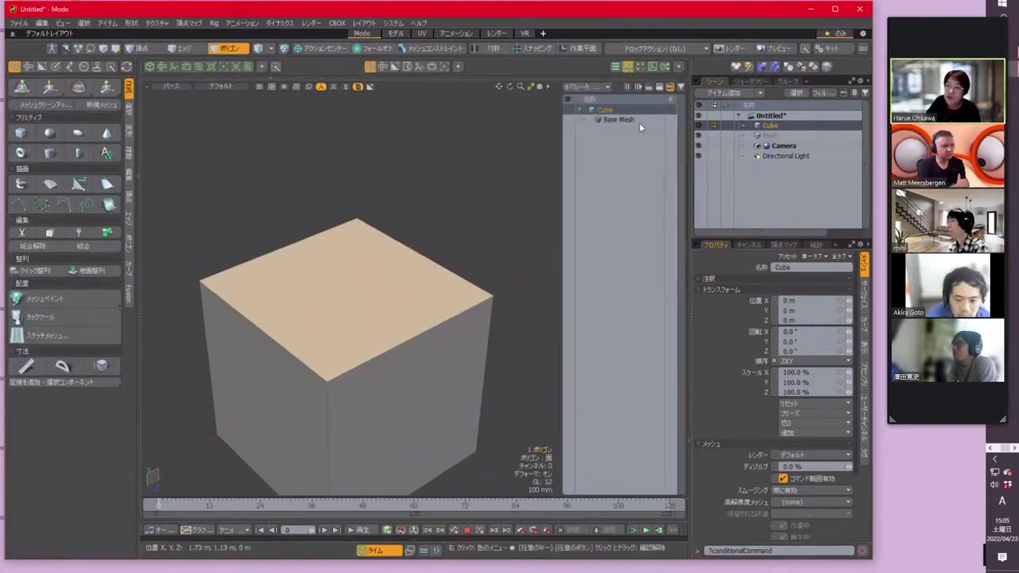
{"action": "left_click", "coordinate": [585, 96]}
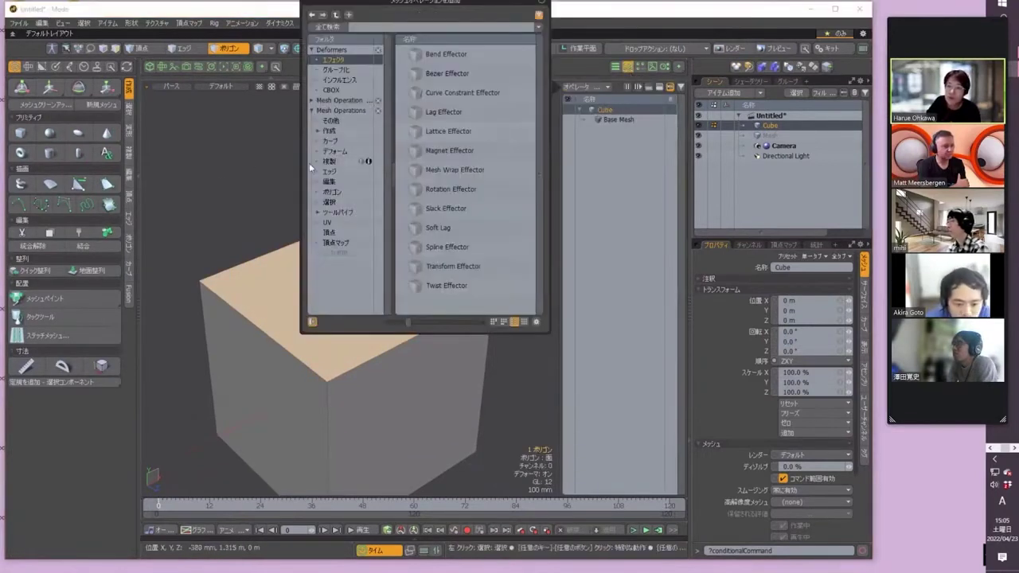
{"action": "left_click", "coordinate": [334, 192]}
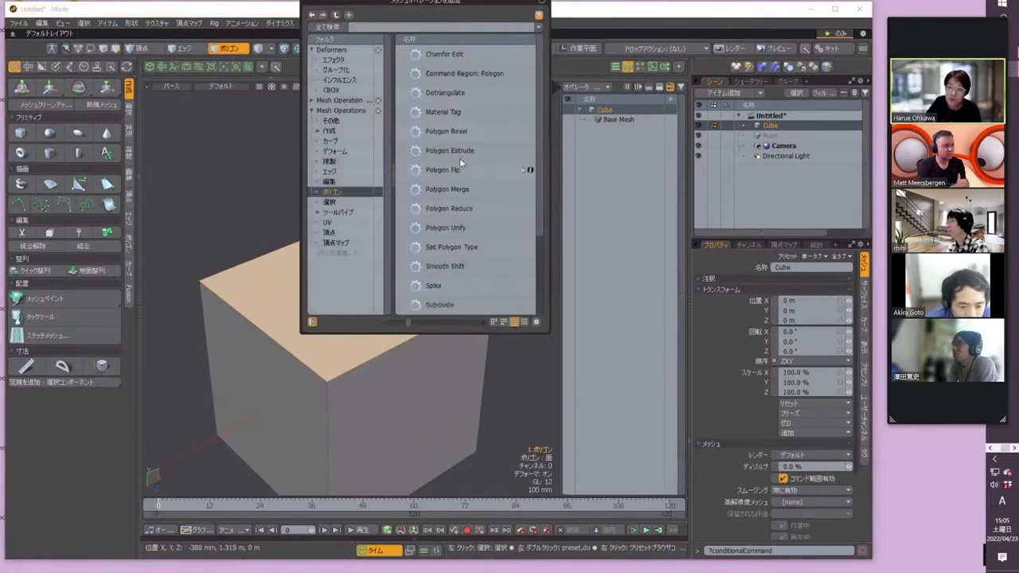
{"action": "double_click", "coordinate": [477, 131]}
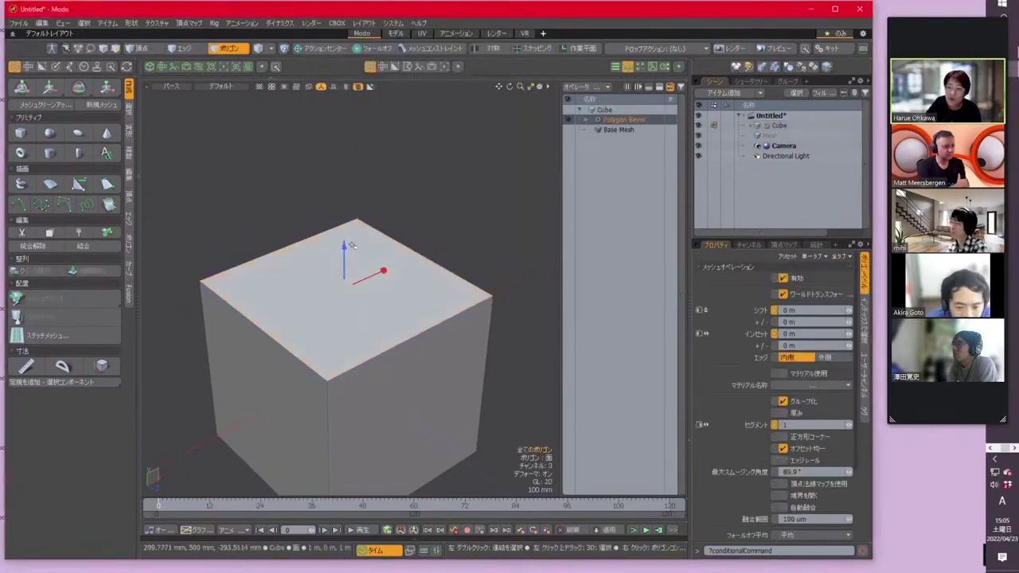
{"action": "left_click_drag", "start_coordinate": [344, 255], "coordinate": [344, 119]}
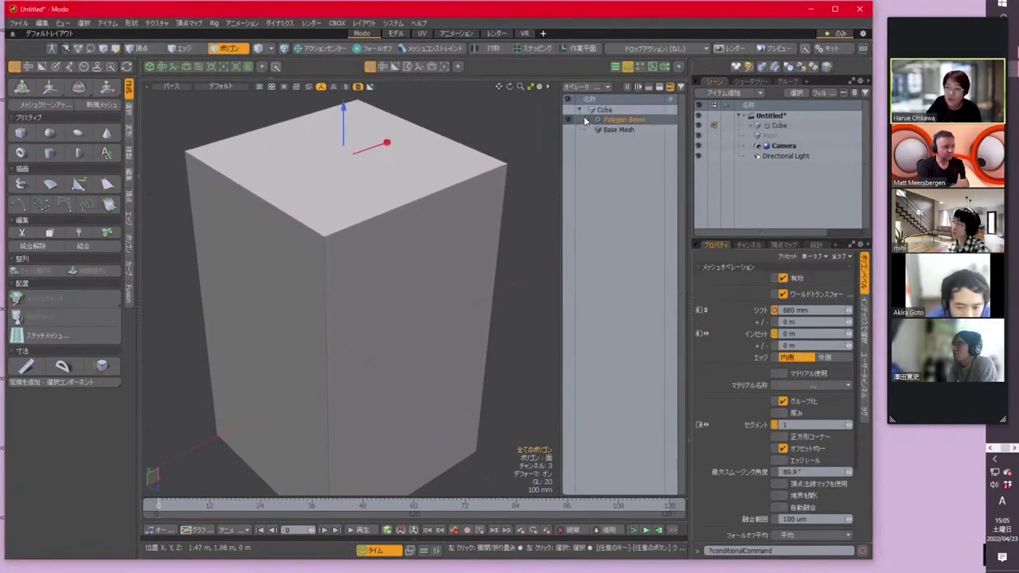
- Add a Content Preset to the Tool Pipe of the Polygon Bevel operation
{"action": "left_click", "coordinate": [588, 120]}
{"action": "left_click", "coordinate": [593, 129]}
{"action": "left_click", "coordinate": [624, 139]}
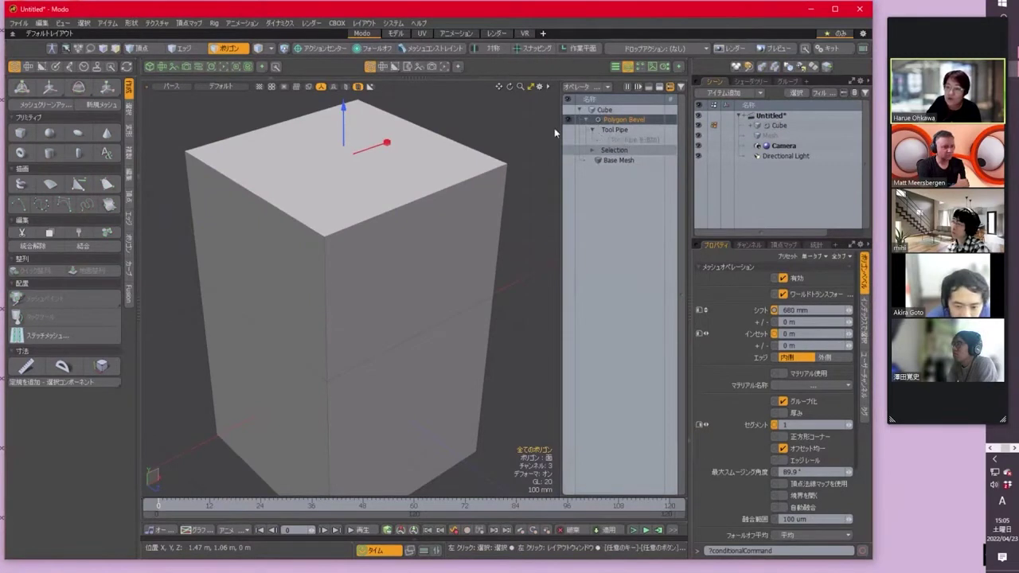
{"action": "left_click", "coordinate": [367, 70]}
{"action": "left_click", "coordinate": [354, 70]}
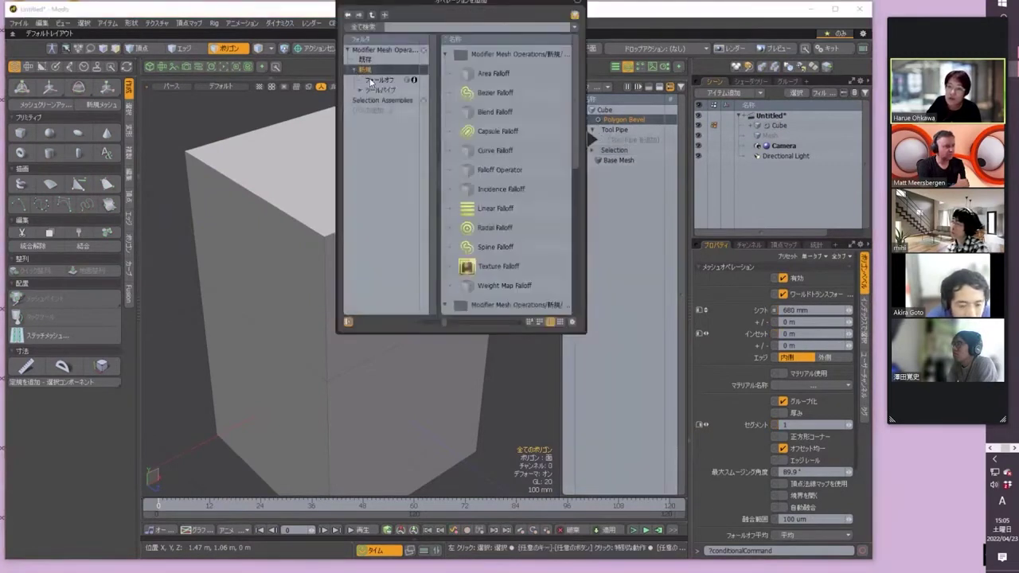
{"action": "left_click", "coordinate": [374, 90]}
{"action": "double_click", "coordinate": [490, 96]}
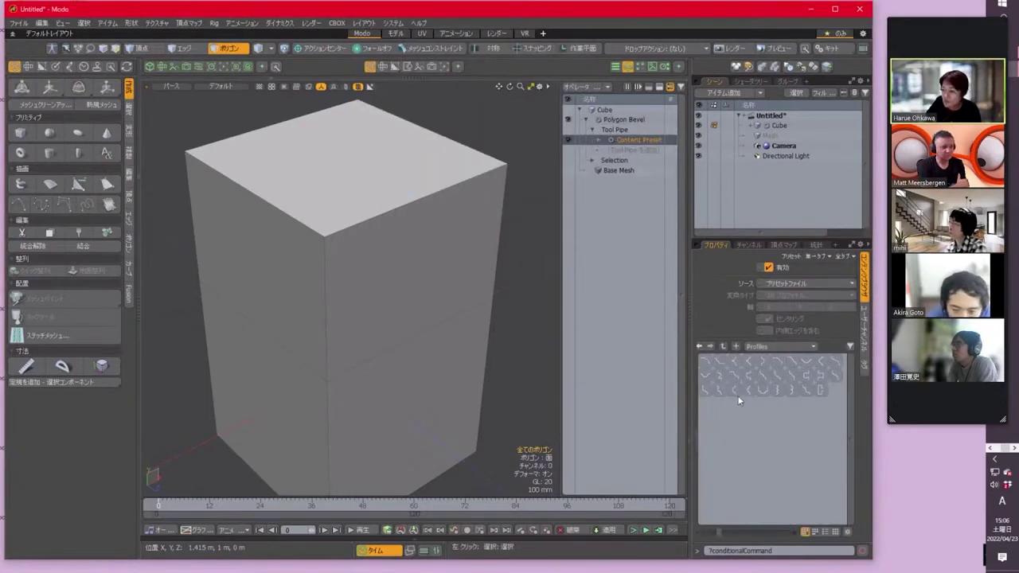
- Apply the concave profile preset to the Content Preset, and switch its source to シーンアイテム
{"action": "left_click", "coordinate": [733, 389]}
{"action": "left_click_drag", "start_coordinate": [519, 363], "coordinate": [499, 310], "text": "alt"}
{"action": "left_click_drag", "start_coordinate": [379, 253], "coordinate": [378, 316], "text": "alt+shift"}
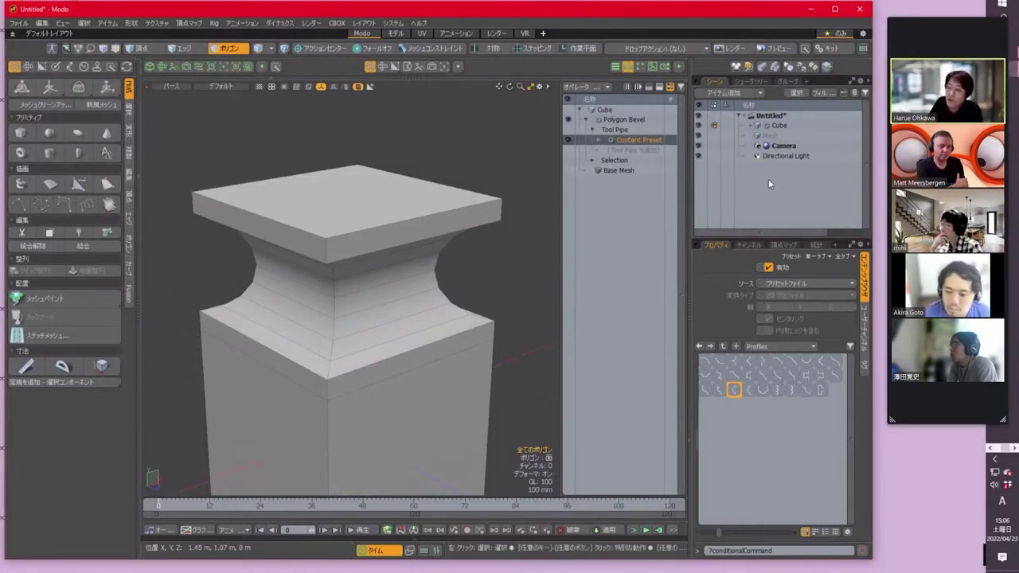
{"action": "left_click", "coordinate": [846, 285]}
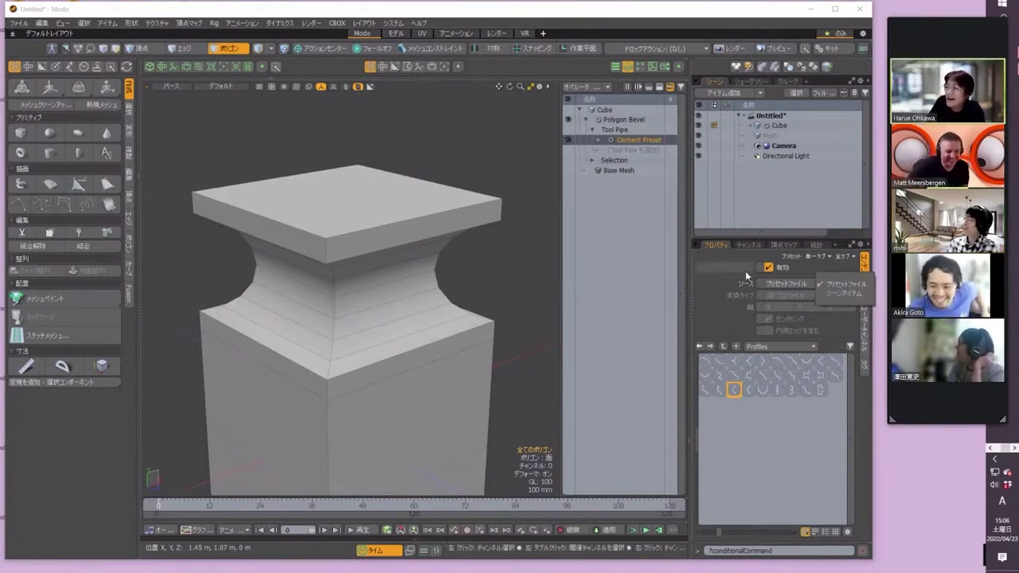
{"action": "left_click", "coordinate": [839, 294]}
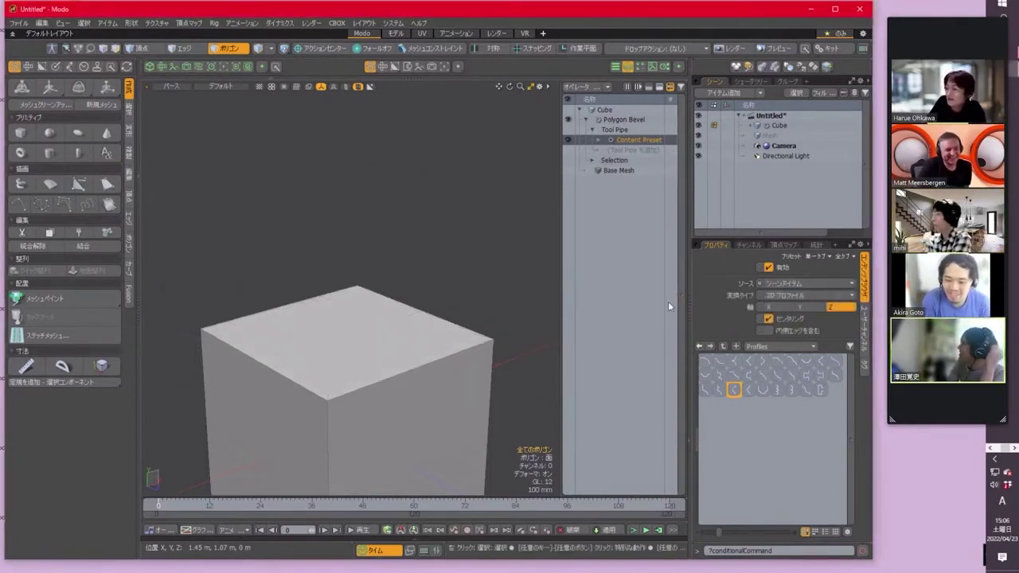
- Place the concave profile preset as a curve in the empty Mesh item
{"action": "left_click", "coordinate": [769, 135]}
{"action": "left_click", "coordinate": [776, 127]}
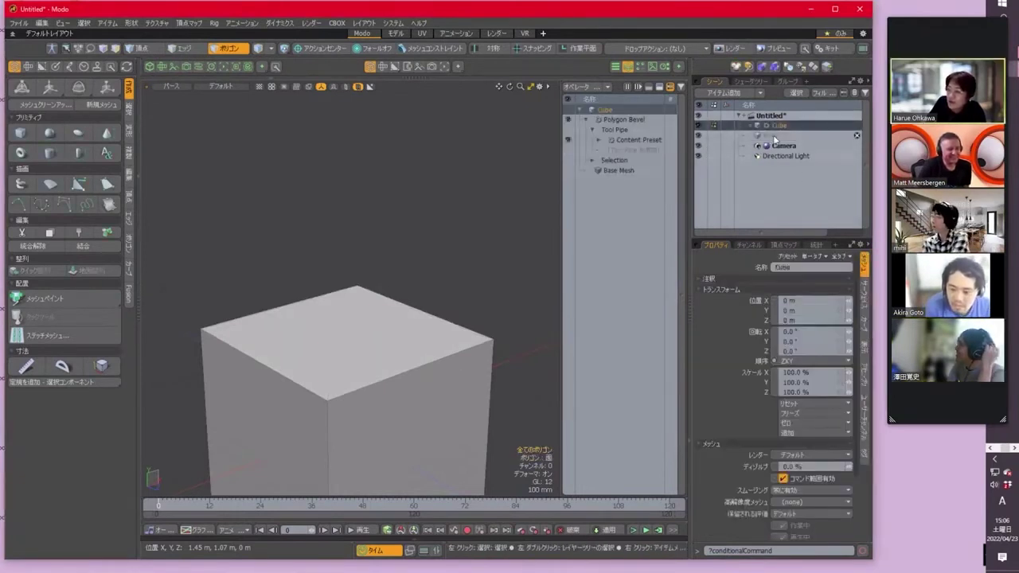
{"action": "left_click", "coordinate": [768, 136]}
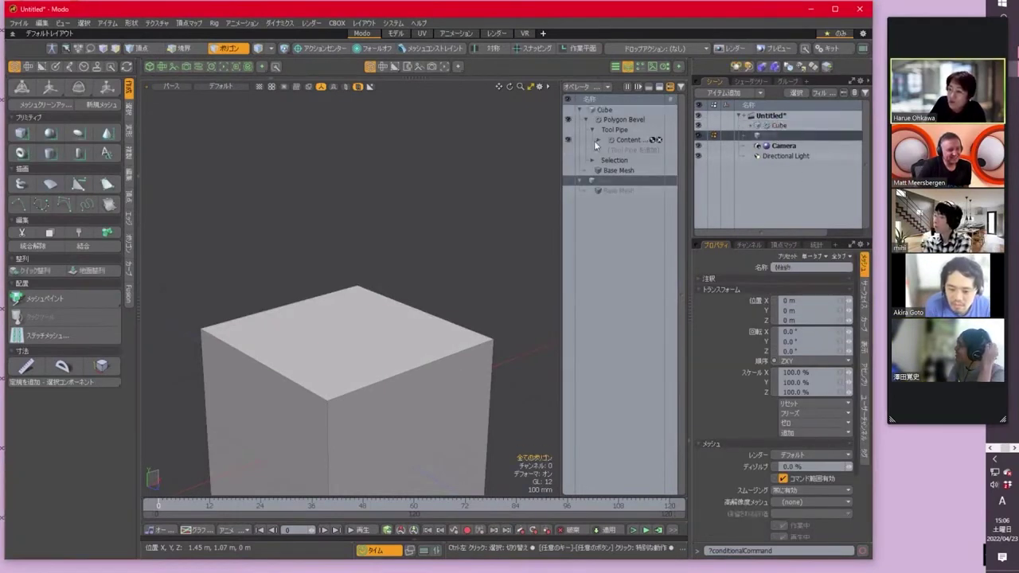
{"action": "left_click", "coordinate": [622, 139]}
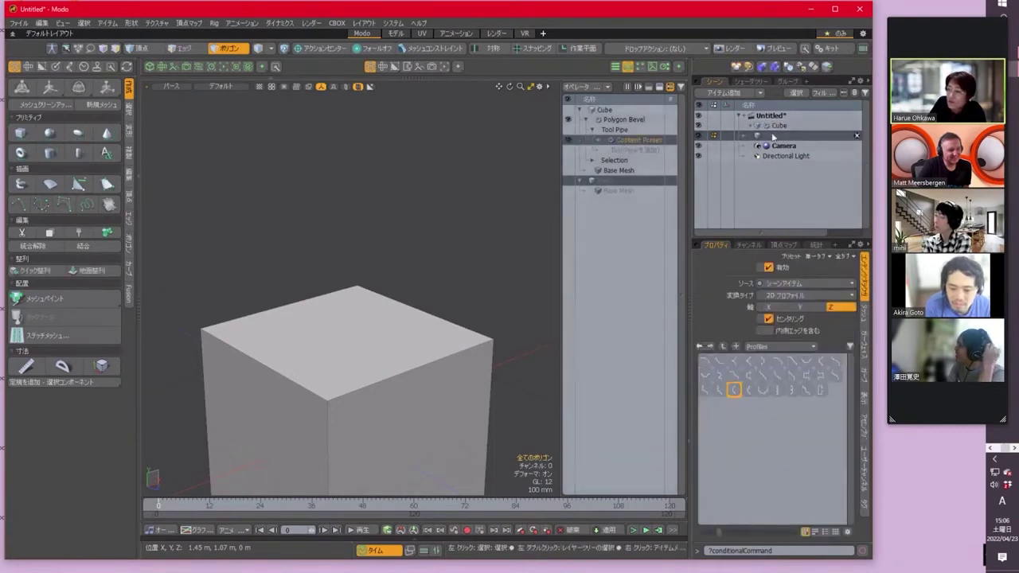
{"action": "left_click", "coordinate": [734, 390]}
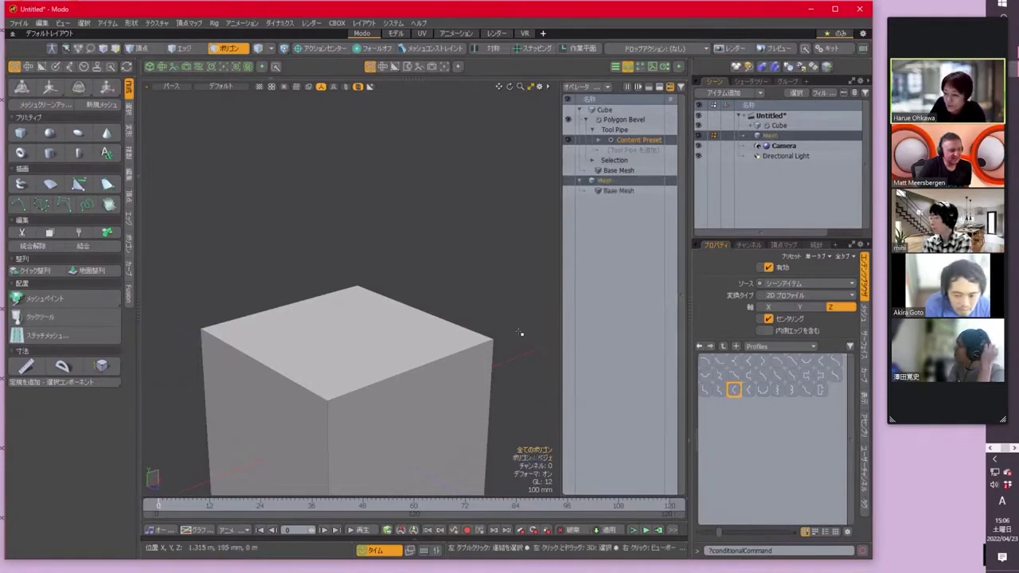
- Select the small Bezier profile curve, enlarge it uniformly to about 2194.5 %, and scale it to 110 % in X
{"action": "left_click_drag", "start_coordinate": [446, 335], "coordinate": [398, 318], "text": "alt"}
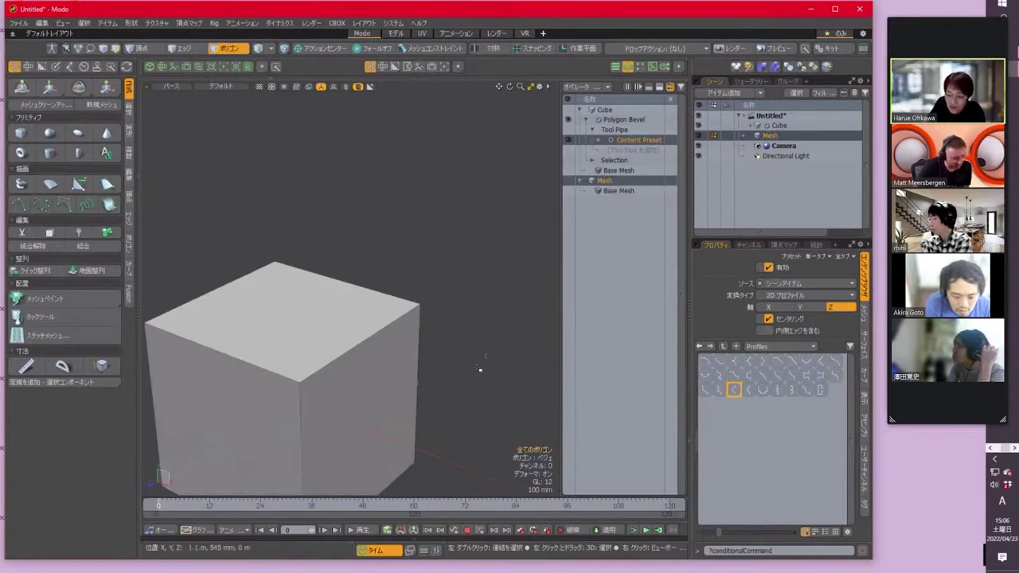
{"action": "scroll", "coordinate": [485, 364], "scroll_direction": "up", "scroll_amount": 5}
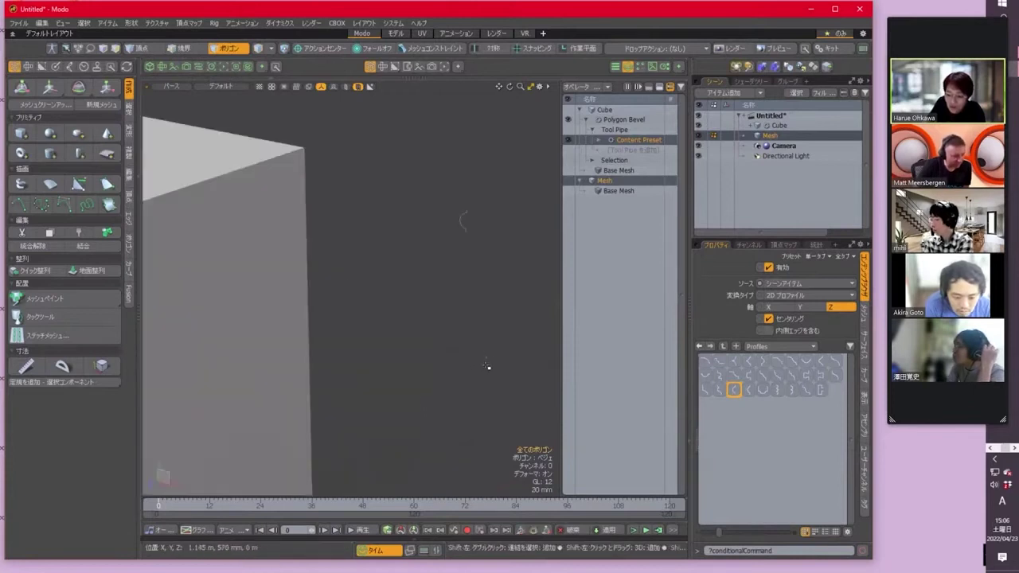
{"action": "left_click", "coordinate": [464, 228]}
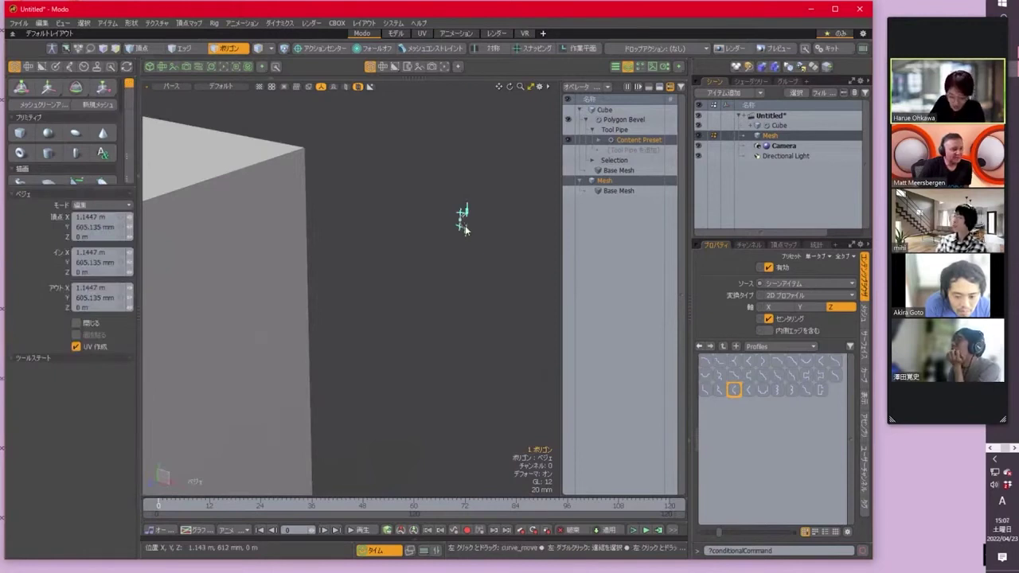
{"action": "key", "text": "space"}
{"action": "key", "text": "r"}
{"action": "left_click_drag", "start_coordinate": [465, 225], "coordinate": [557, 225]}
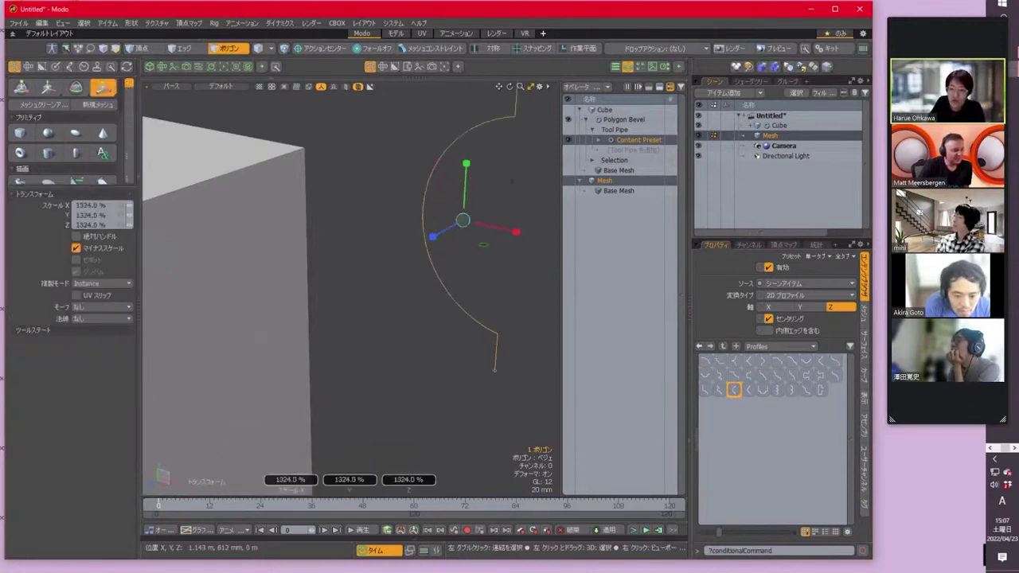
{"action": "left_click_drag", "start_coordinate": [511, 182], "coordinate": [463, 223]}
{"action": "scroll", "coordinate": [366, 232], "scroll_direction": "down", "scroll_amount": 5}
{"action": "left_click", "coordinate": [434, 259]}
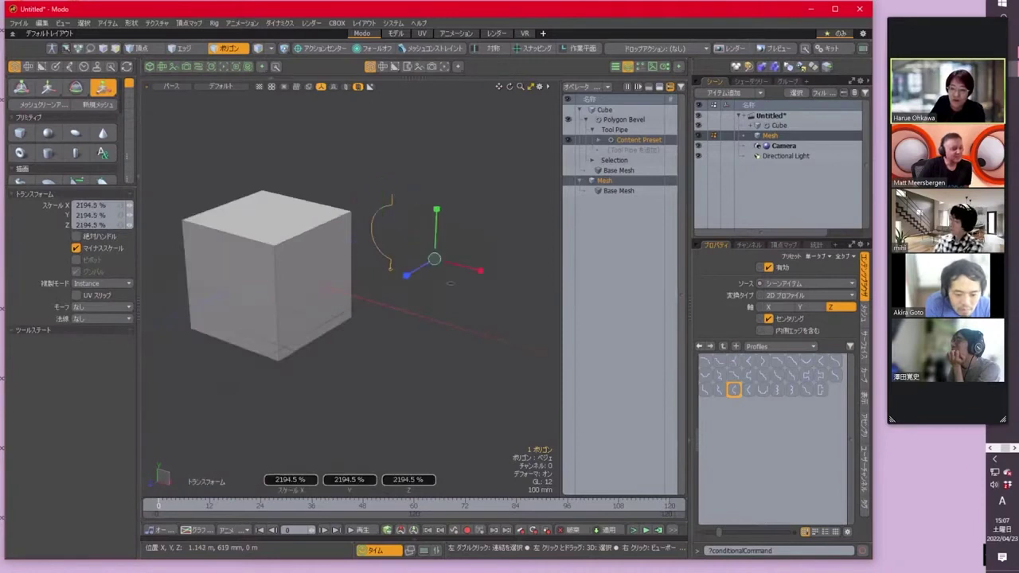
{"action": "mouse_move", "coordinate": [480, 271]}
{"action": "left_mouse_down"}
{"action": "mouse_move", "coordinate": [438, 260]}
{"action": "mouse_move", "coordinate": [487, 272]}
{"action": "left_mouse_up"}
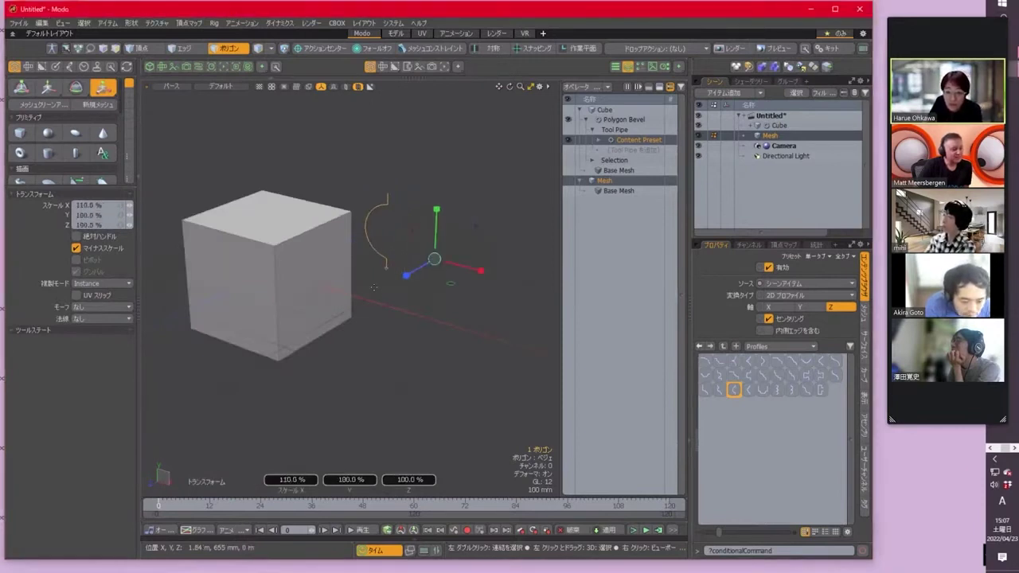
- Leave the transform tool while viewing the cube and curve in wireframe, and restore the shaded display
{"action": "mouse_move", "coordinate": [461, 311]}
{"action": "left_mouse_down", "text": "alt"}
{"action": "mouse_move", "coordinate": [320, 328]}
{"action": "mouse_move", "coordinate": [298, 312]}
{"action": "mouse_move", "coordinate": [462, 314]}
{"action": "left_mouse_up", "text": "alt"}
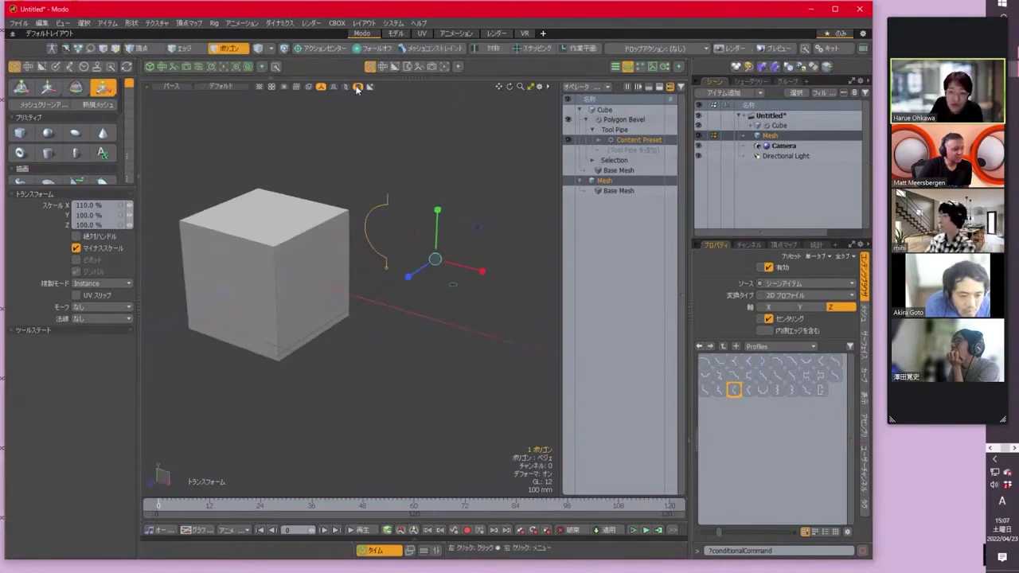
{"action": "left_click", "coordinate": [358, 86]}
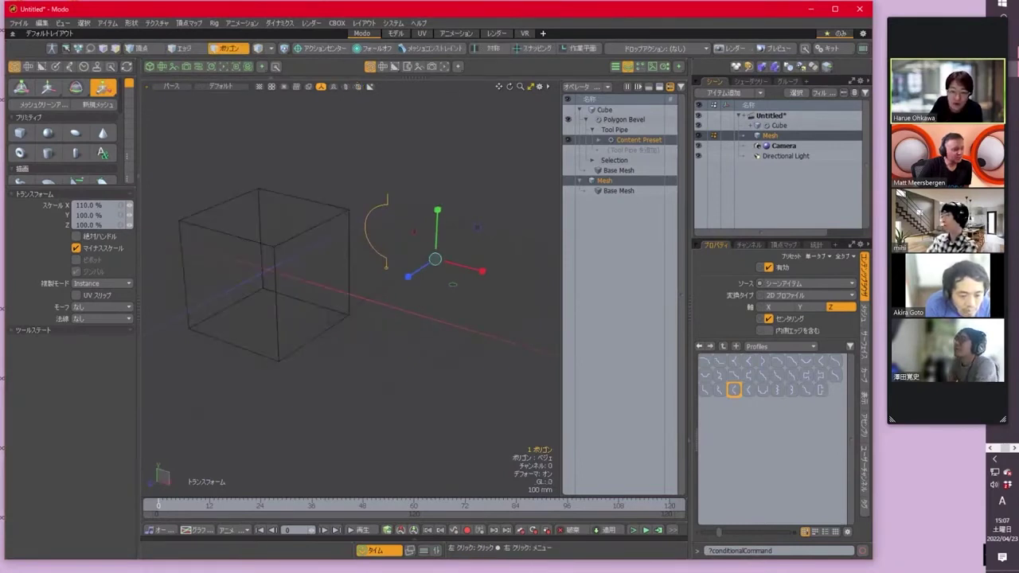
{"action": "key", "text": "q"}
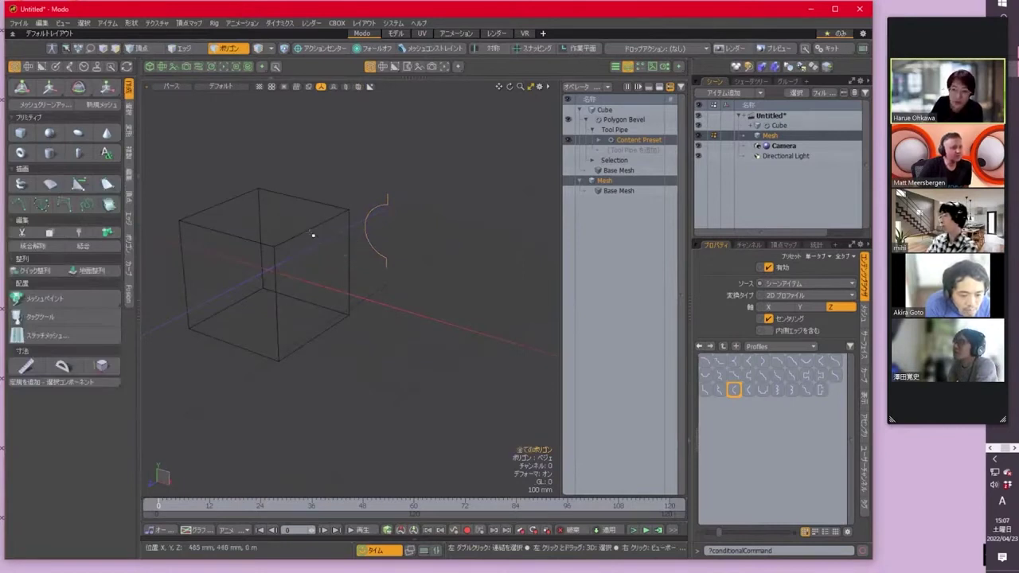
{"action": "left_click", "coordinate": [358, 86]}
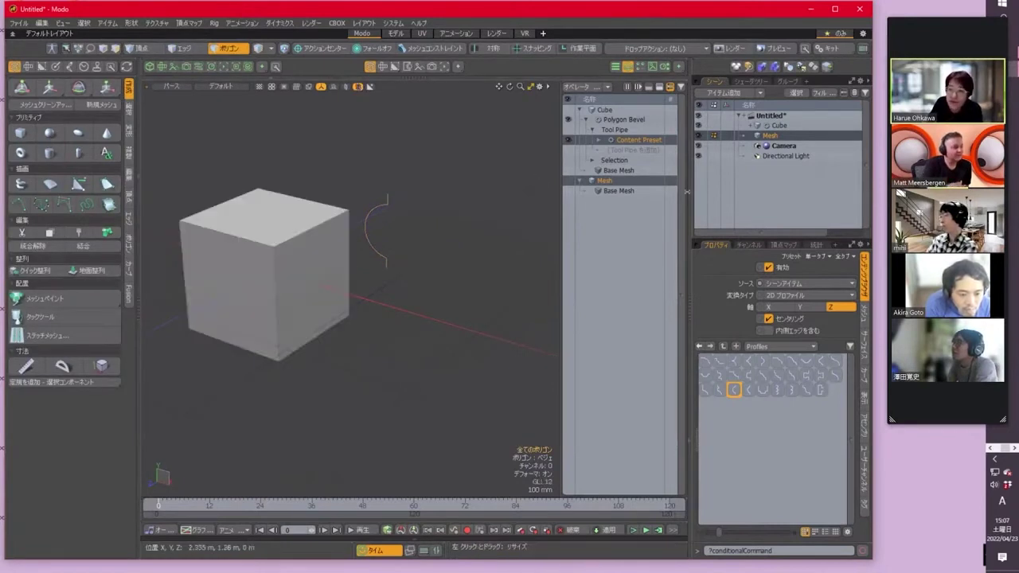
- Add the existing Mesh item as the Source of the bevel's Content Preset
{"action": "left_click", "coordinate": [630, 121]}
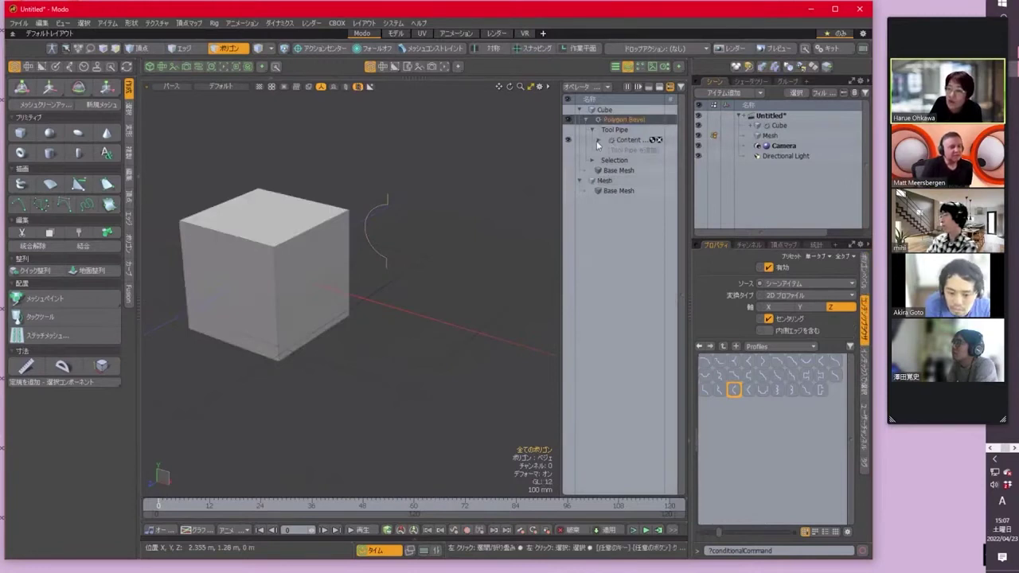
{"action": "left_click", "coordinate": [597, 141]}
{"action": "left_click", "coordinate": [605, 150]}
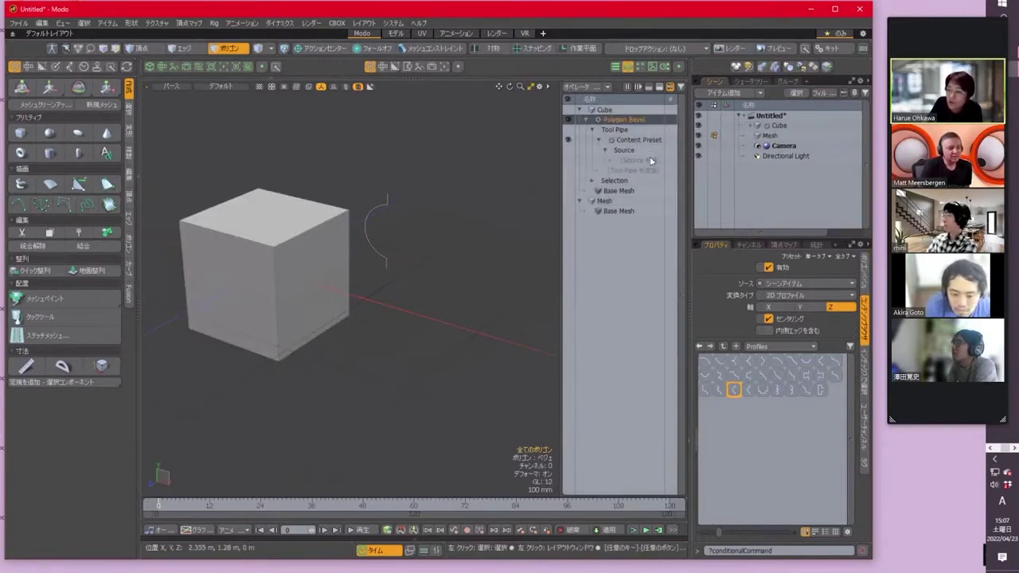
{"action": "left_click", "coordinate": [644, 159]}
{"action": "left_click", "coordinate": [404, 60]}
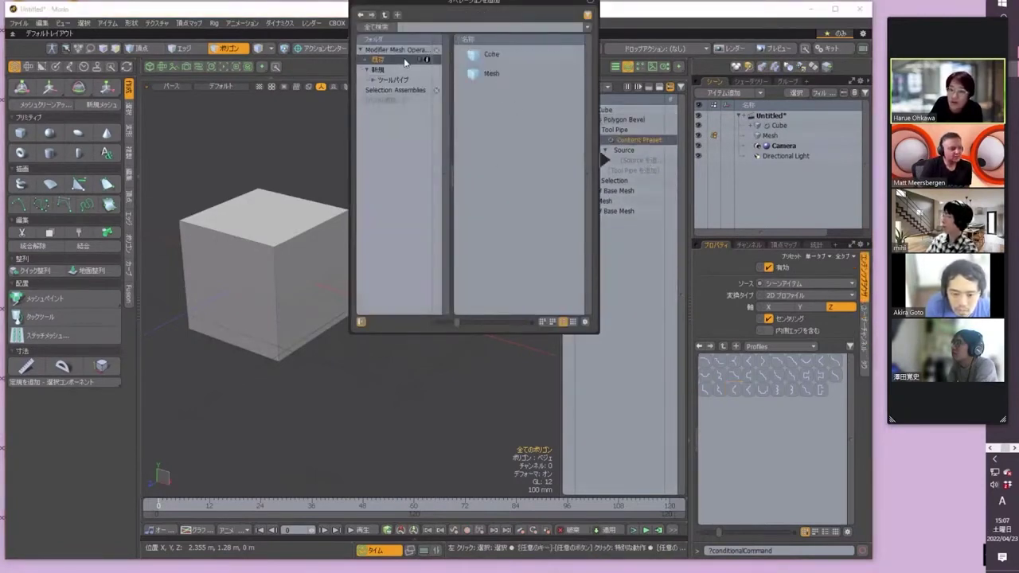
{"action": "double_click", "coordinate": [511, 70]}
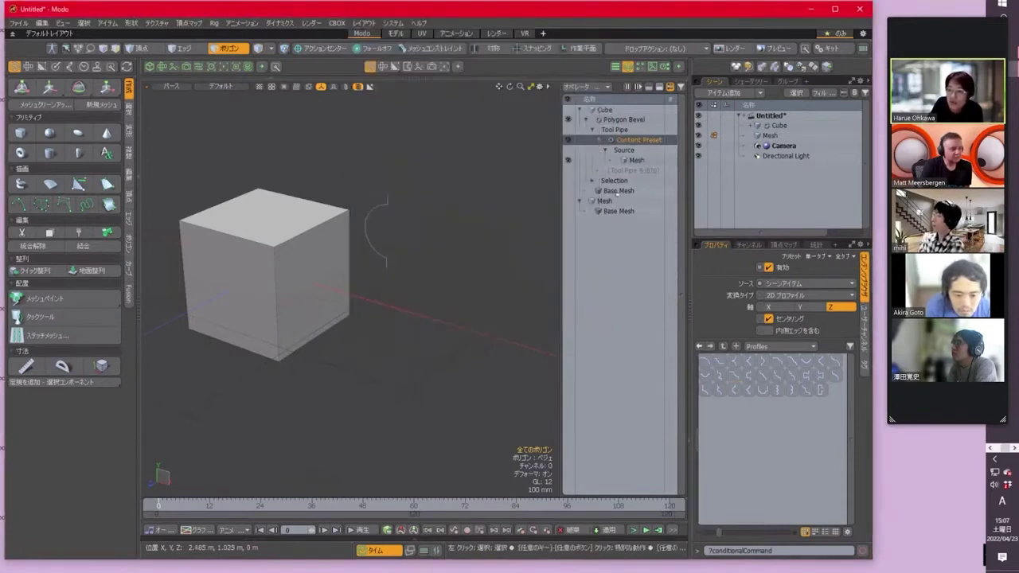
- Limit the cube's Polygon Bevel to the top face by assigning that polygon to its Select By Index selection
{"action": "left_click_drag", "start_coordinate": [398, 242], "coordinate": [460, 295], "text": "alt+shift"}
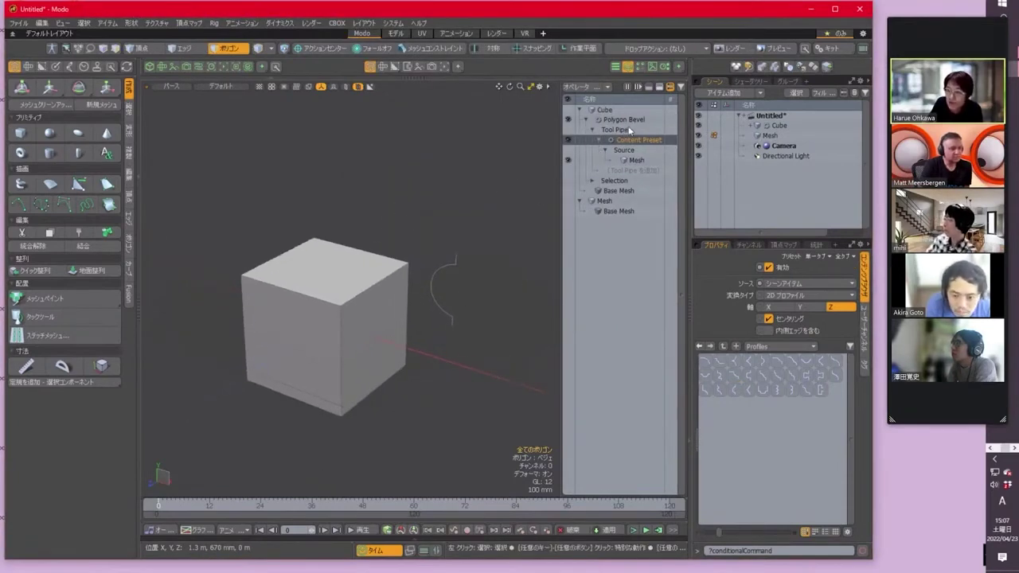
{"action": "left_click", "coordinate": [624, 120]}
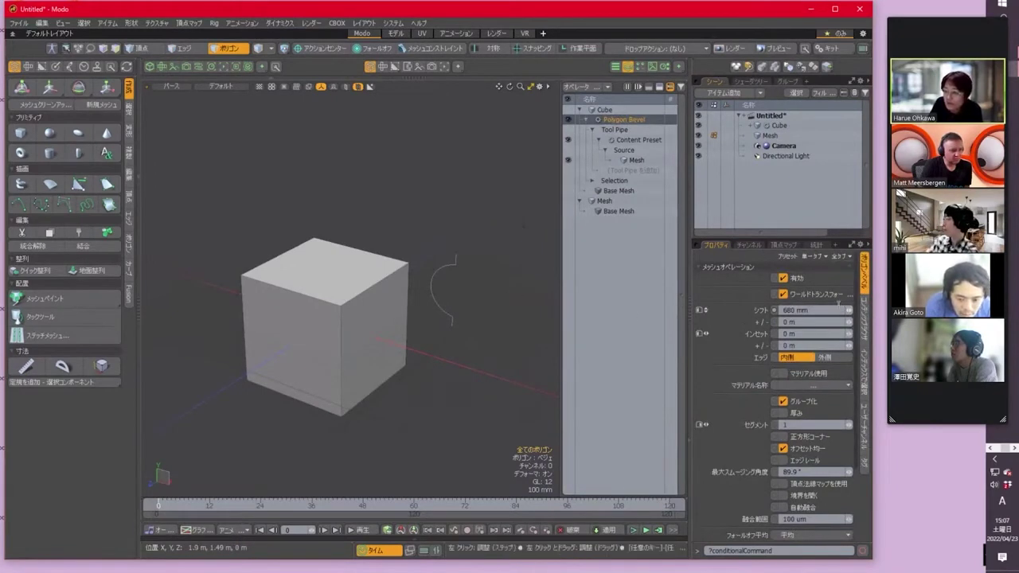
{"action": "left_click", "coordinate": [776, 126]}
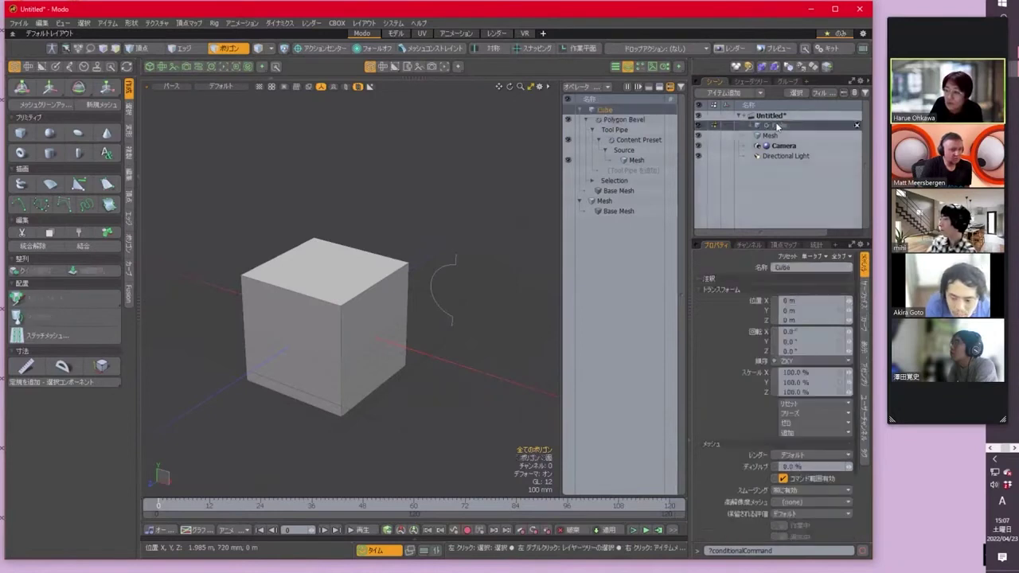
{"action": "left_click", "coordinate": [630, 118]}
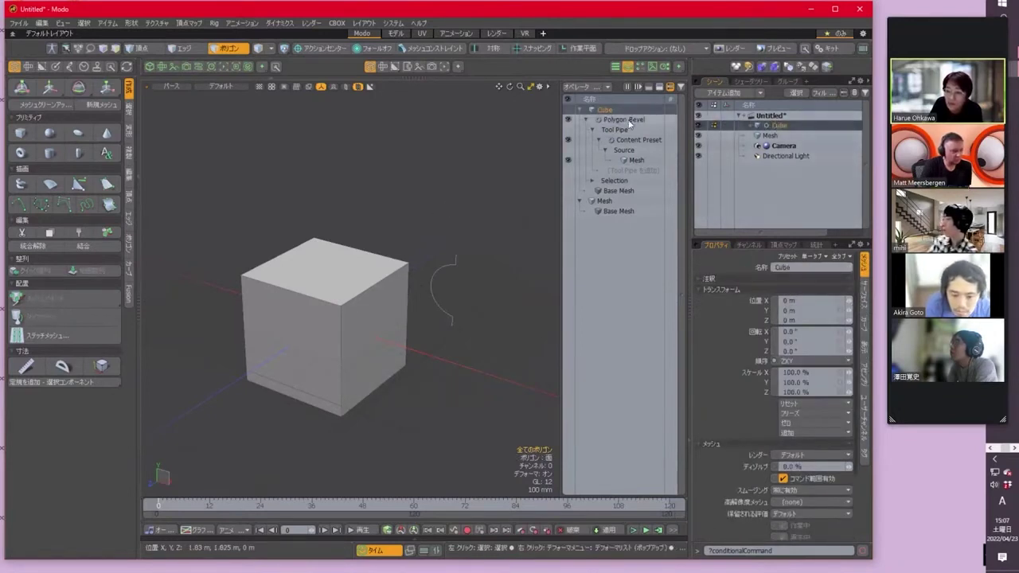
{"action": "left_click", "coordinate": [350, 283]}
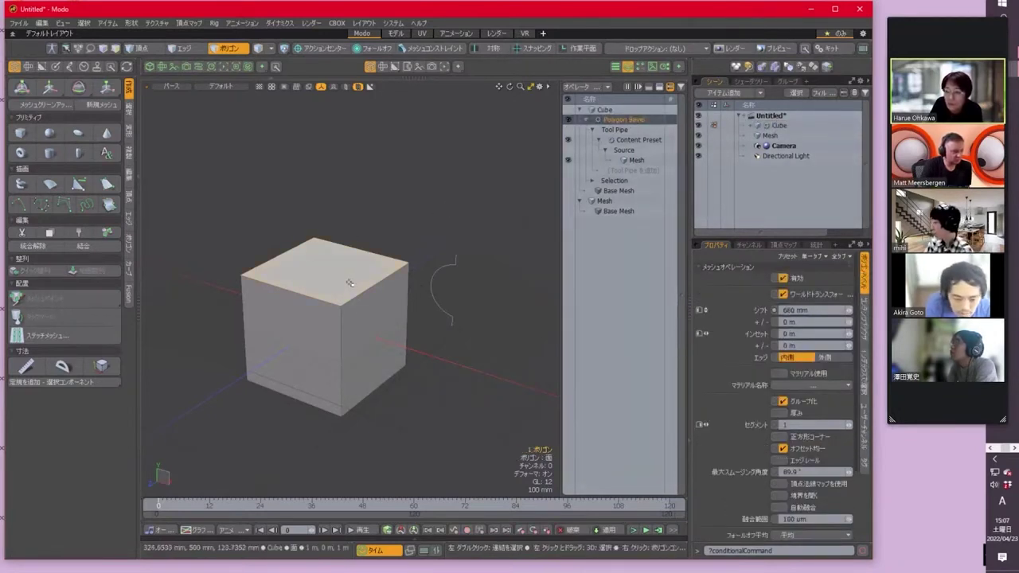
{"action": "left_click", "coordinate": [592, 182]}
{"action": "left_click", "coordinate": [616, 191]}
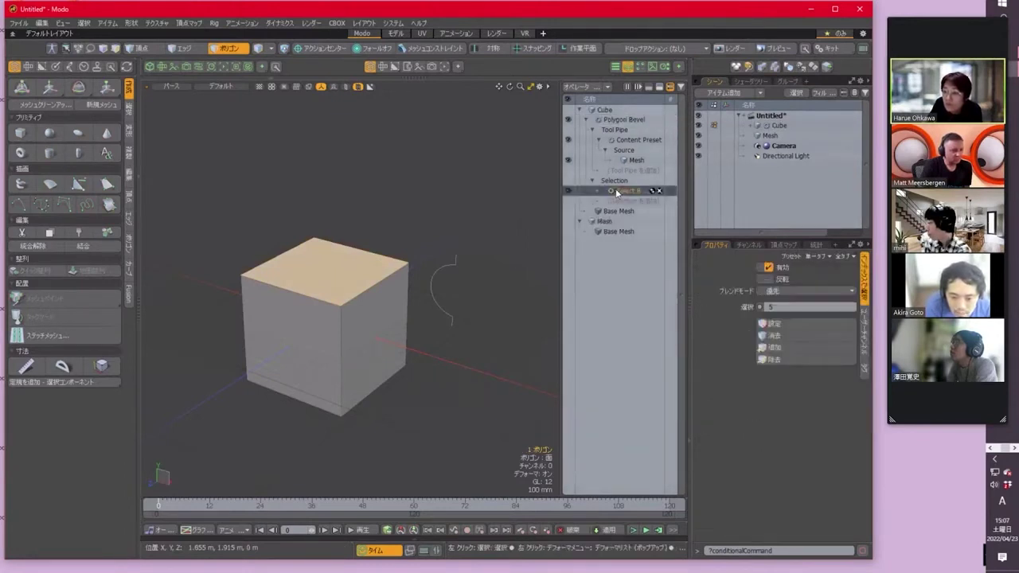
{"action": "left_click", "coordinate": [793, 323]}
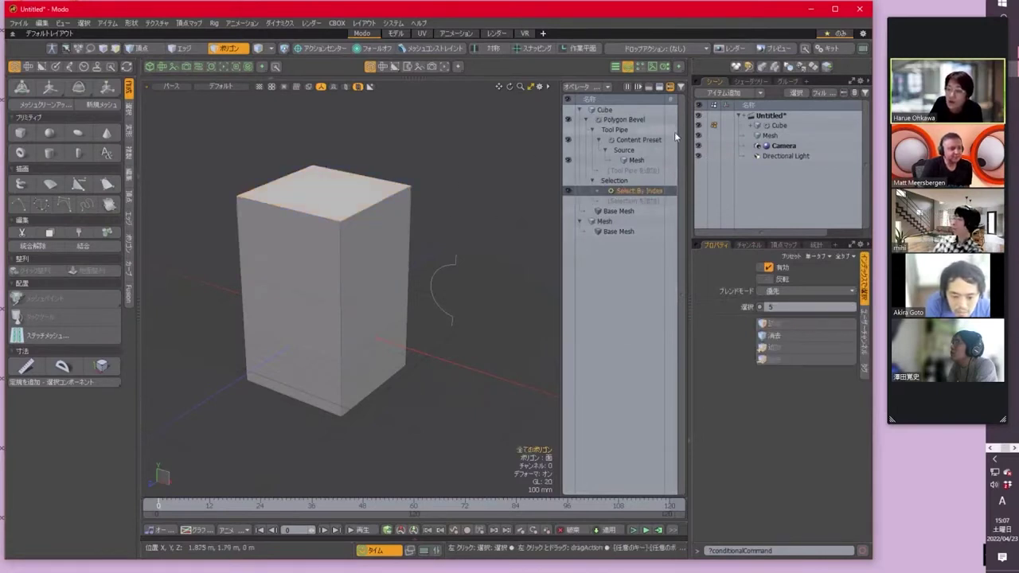
- Set the conversion type of the bevel's Content Preset to 1D profile
{"action": "left_click", "coordinate": [641, 139]}
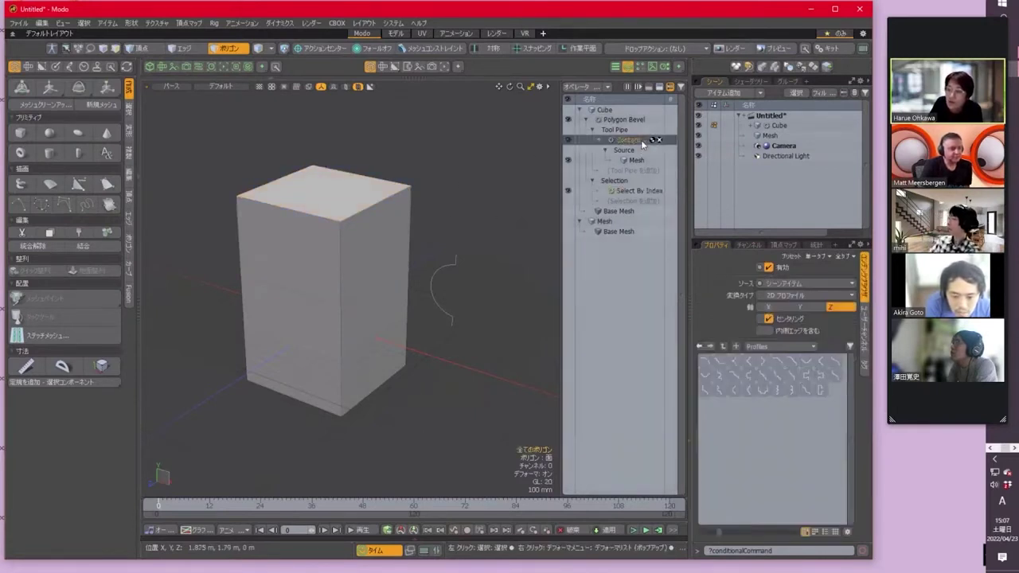
{"action": "left_click", "coordinate": [811, 293]}
{"action": "left_click", "coordinate": [787, 300]}
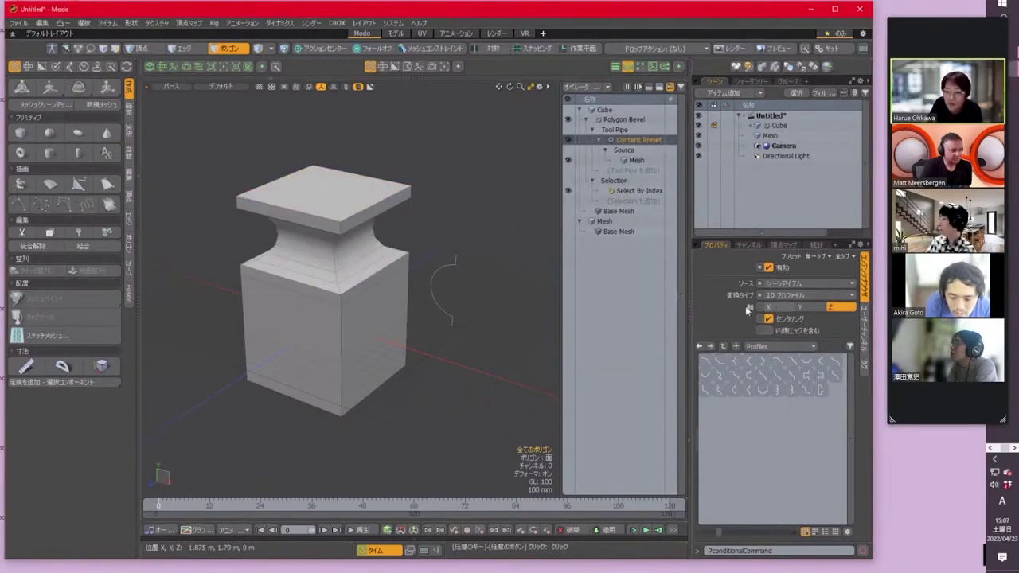
- Select the Mesh item's Bezier profile curve for editing and move its middle point to about X 949 mm, Y 624 mm
{"action": "mouse_move", "coordinate": [442, 332]}
{"action": "left_mouse_down", "text": "alt+shift"}
{"action": "mouse_move", "coordinate": [452, 343]}
{"action": "mouse_move", "coordinate": [452, 318]}
{"action": "left_mouse_up", "text": "alt+shift"}
{"action": "left_click", "coordinate": [785, 136]}
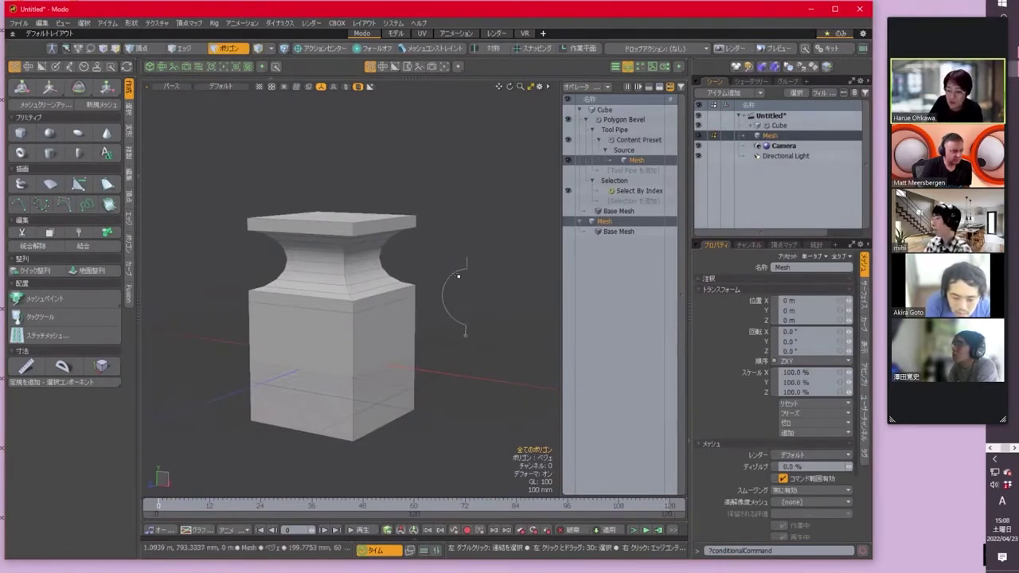
{"action": "left_click", "coordinate": [457, 276]}
{"action": "scroll", "coordinate": [483, 295], "scroll_direction": "up", "scroll_amount": 3}
{"action": "left_click_drag", "start_coordinate": [478, 315], "coordinate": [585, 327], "text": "alt+shift"}
{"action": "left_click", "coordinate": [507, 307]}
{"action": "mouse_move", "coordinate": [507, 305]}
{"action": "left_mouse_down"}
{"action": "mouse_move", "coordinate": [474, 307]}
{"action": "mouse_move", "coordinate": [535, 310]}
{"action": "mouse_move", "coordinate": [519, 309]}
{"action": "mouse_move", "coordinate": [538, 293]}
{"action": "mouse_move", "coordinate": [516, 306]}
{"action": "left_mouse_up"}
{"action": "scroll", "coordinate": [501, 299], "scroll_direction": "down", "scroll_amount": 2}
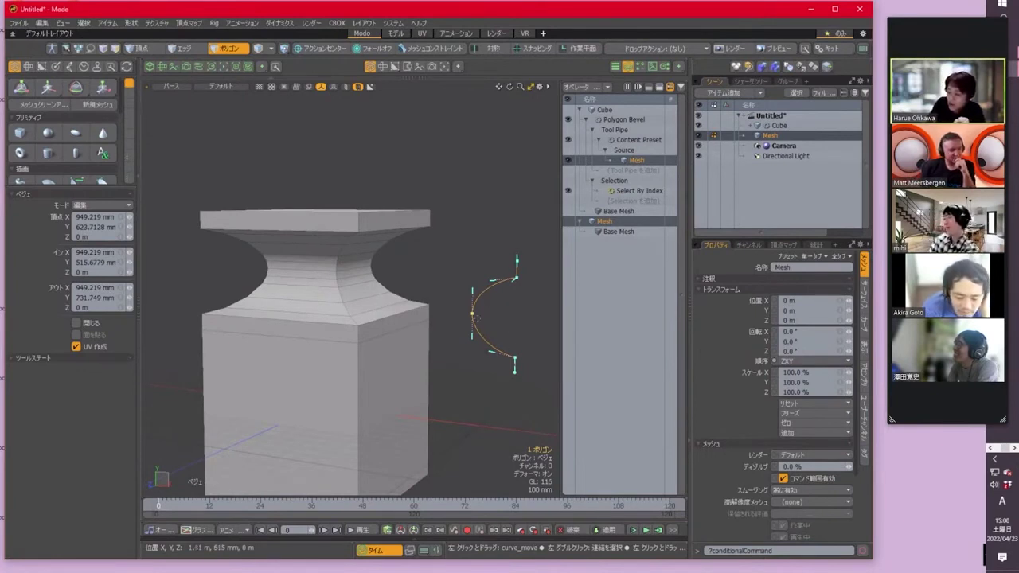
- Move the profile curve's middle point to X 904.219 mm, Y 618.7128 mm and its lower corner point to X 1.193 m, Y 400.5429 mm
{"action": "left_click_drag", "start_coordinate": [473, 319], "coordinate": [497, 315]}
{"action": "key", "text": "ctrl+z"}
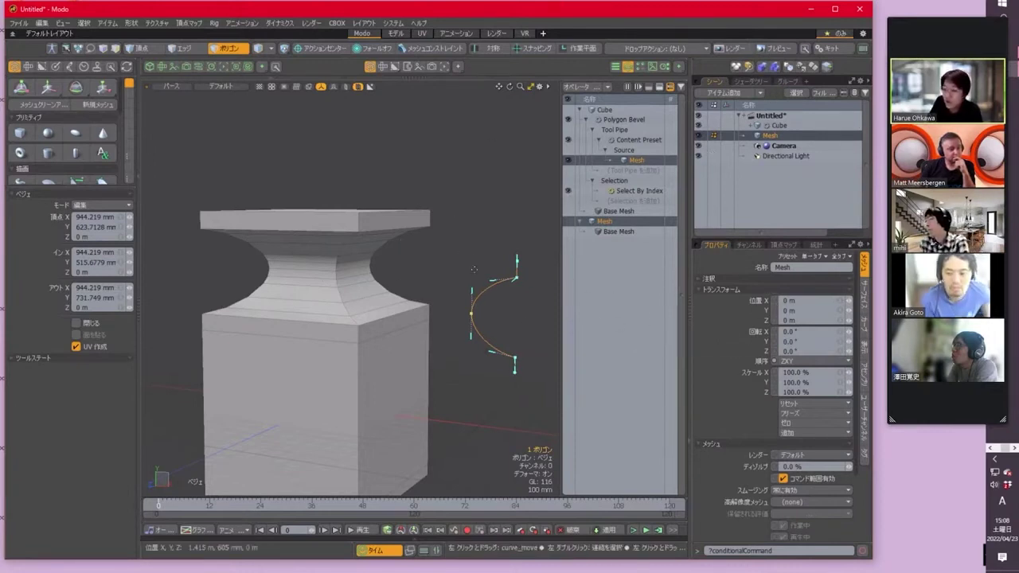
{"action": "mouse_move", "coordinate": [472, 316]}
{"action": "left_mouse_down"}
{"action": "mouse_move", "coordinate": [471, 300]}
{"action": "mouse_move", "coordinate": [468, 319]}
{"action": "mouse_move", "coordinate": [492, 319]}
{"action": "mouse_move", "coordinate": [466, 317]}
{"action": "left_mouse_up"}
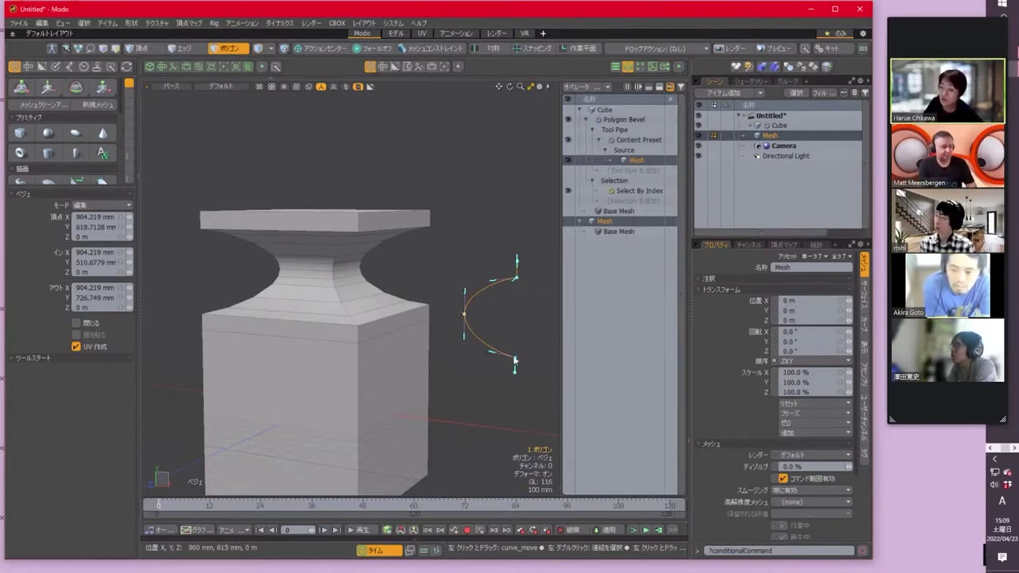
{"action": "mouse_move", "coordinate": [514, 361]}
{"action": "left_mouse_down"}
{"action": "mouse_move", "coordinate": [514, 345]}
{"action": "mouse_move", "coordinate": [518, 364]}
{"action": "left_mouse_up"}
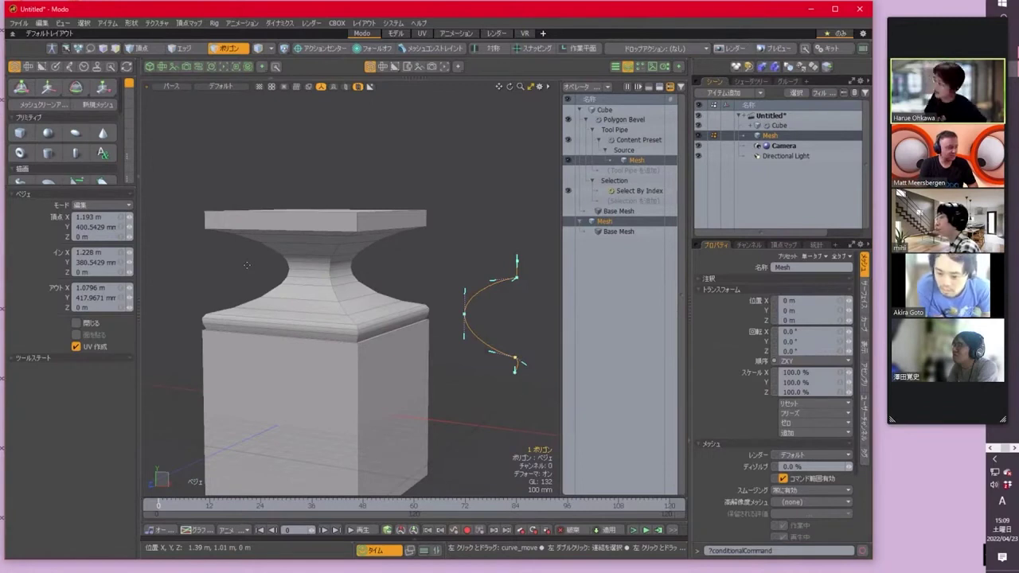
{"action": "left_click", "coordinate": [632, 141]}
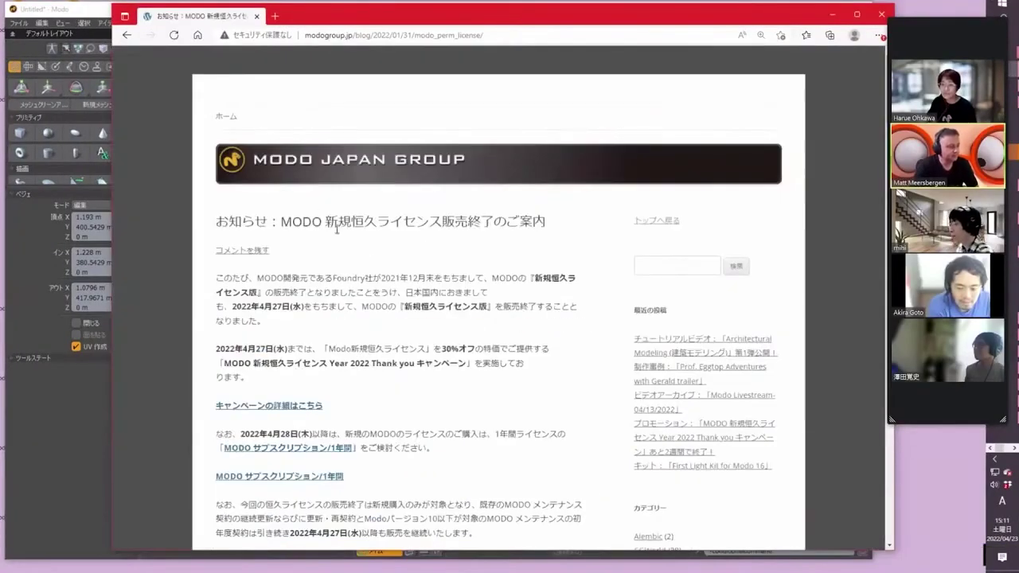
- In the web browser, open the Year 2022 Thank you campaign page from the MODO JAPAN GROUP home page and examine its price and purchase bonuses
{"action": "left_click", "coordinate": [126, 36]}
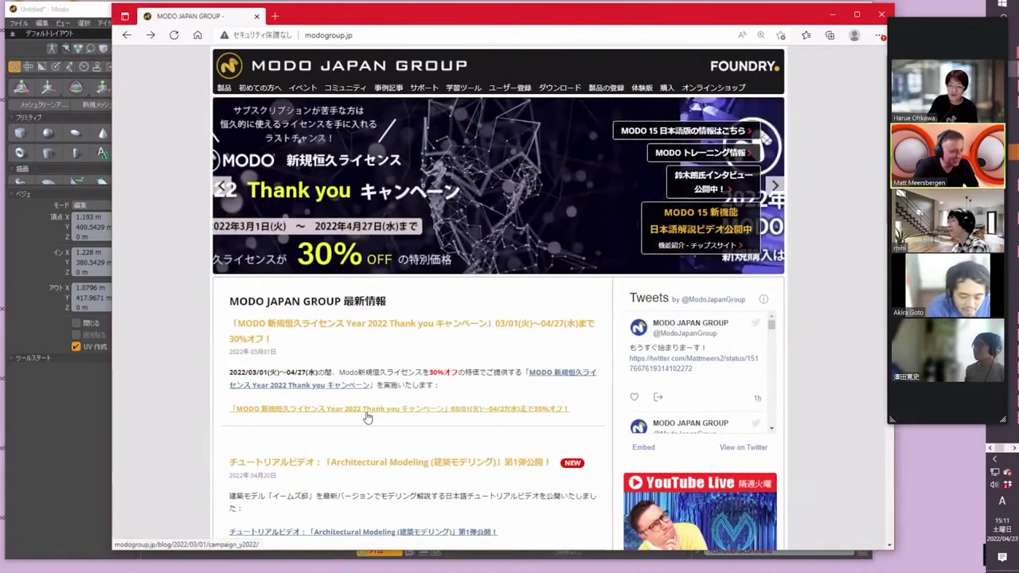
{"action": "left_click", "coordinate": [367, 417]}
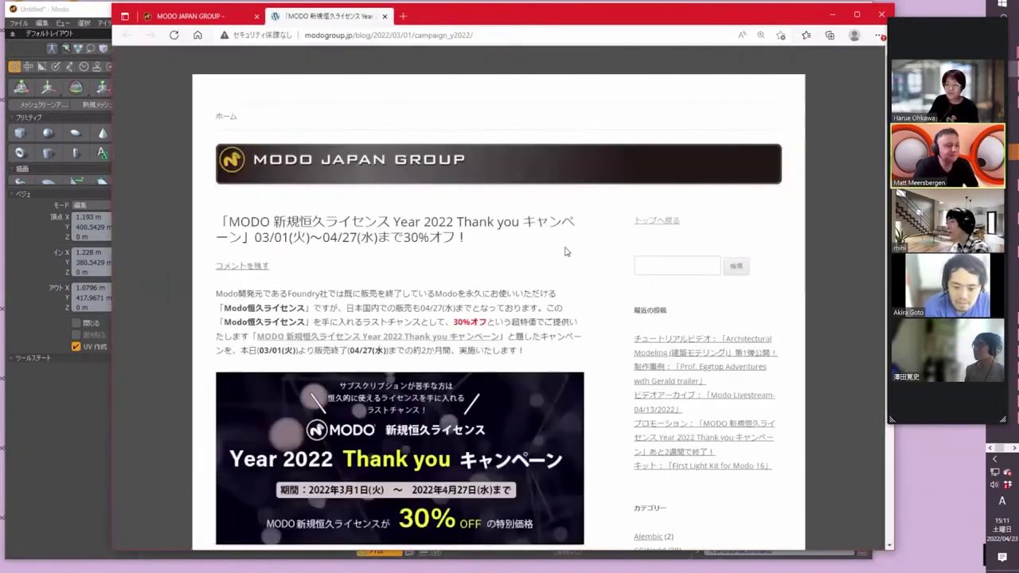
{"action": "left_click", "coordinate": [374, 420]}
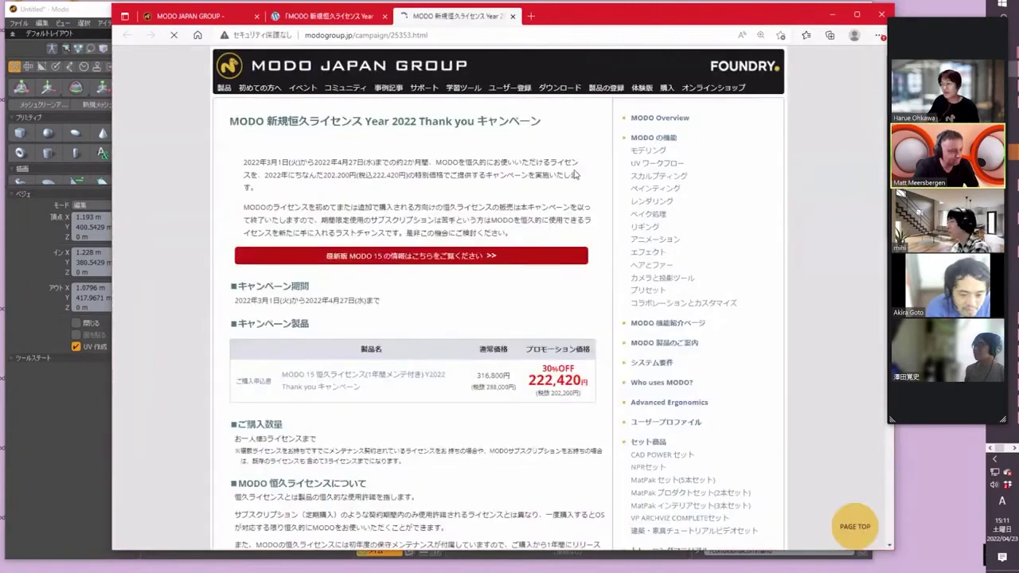
{"action": "scroll", "coordinate": [598, 255], "scroll_direction": "down", "scroll_amount": 3}
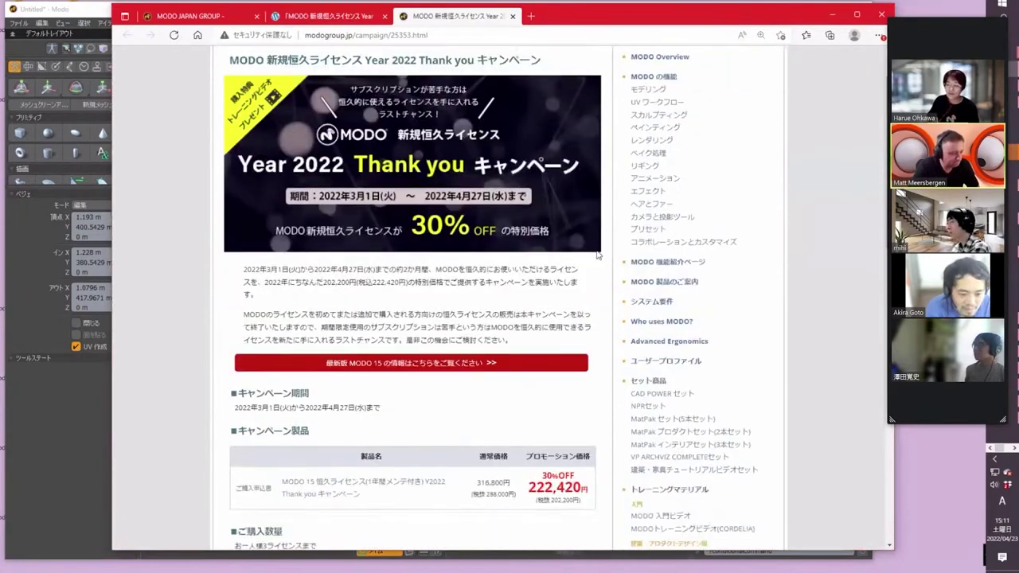
{"action": "scroll", "coordinate": [597, 255], "scroll_direction": "down", "scroll_amount": 5}
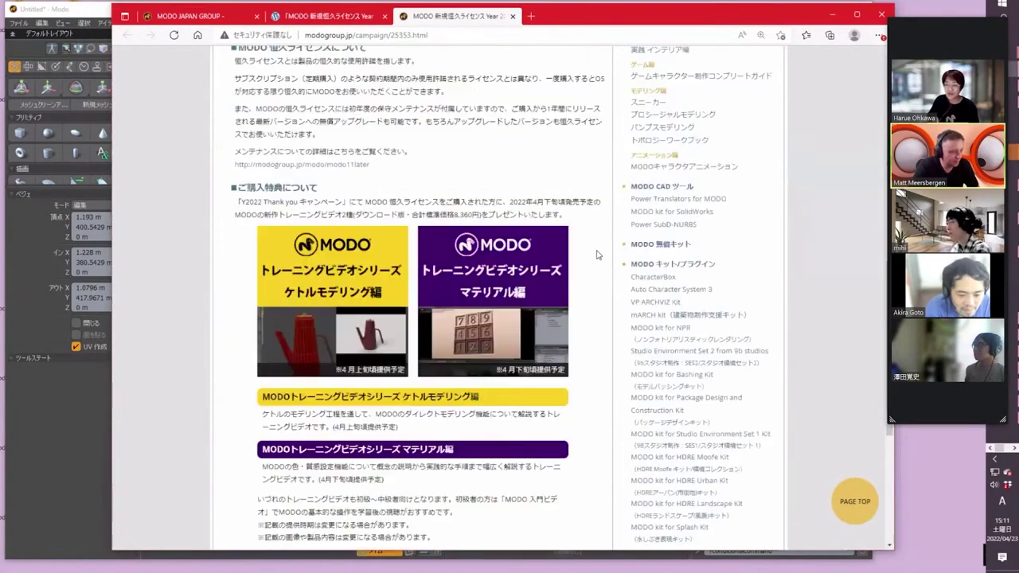
{"action": "scroll", "coordinate": [598, 255], "scroll_direction": "up", "scroll_amount": 5}
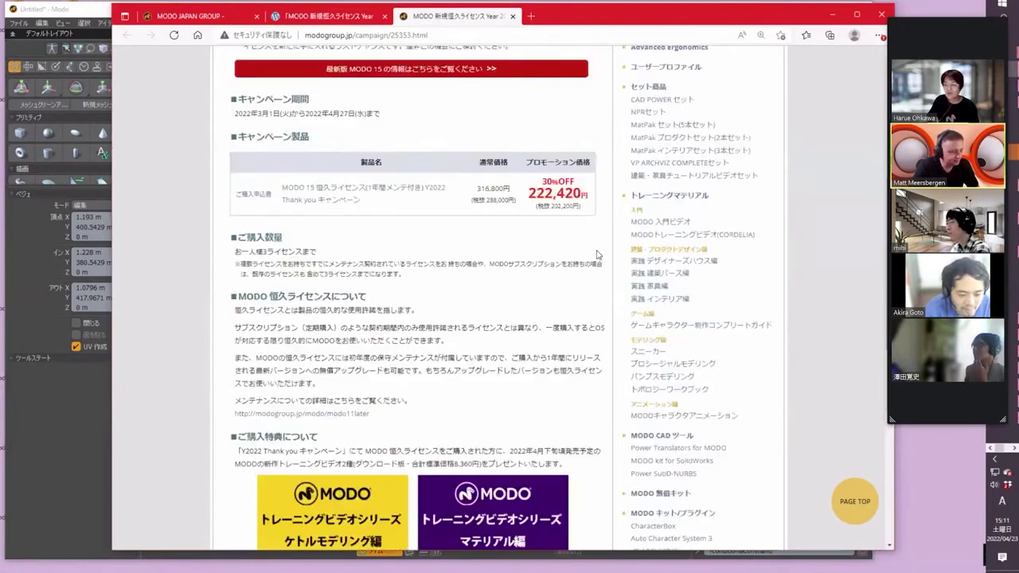
{"action": "scroll", "coordinate": [598, 255], "scroll_direction": "up", "scroll_amount": 3}
{"action": "scroll", "coordinate": [599, 255], "scroll_direction": "up", "scroll_amount": 1}
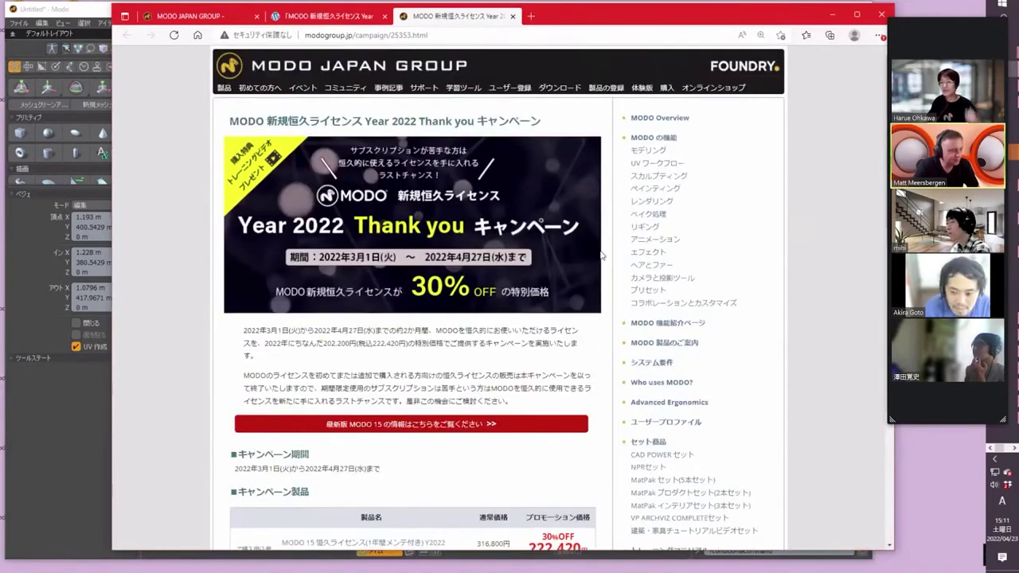